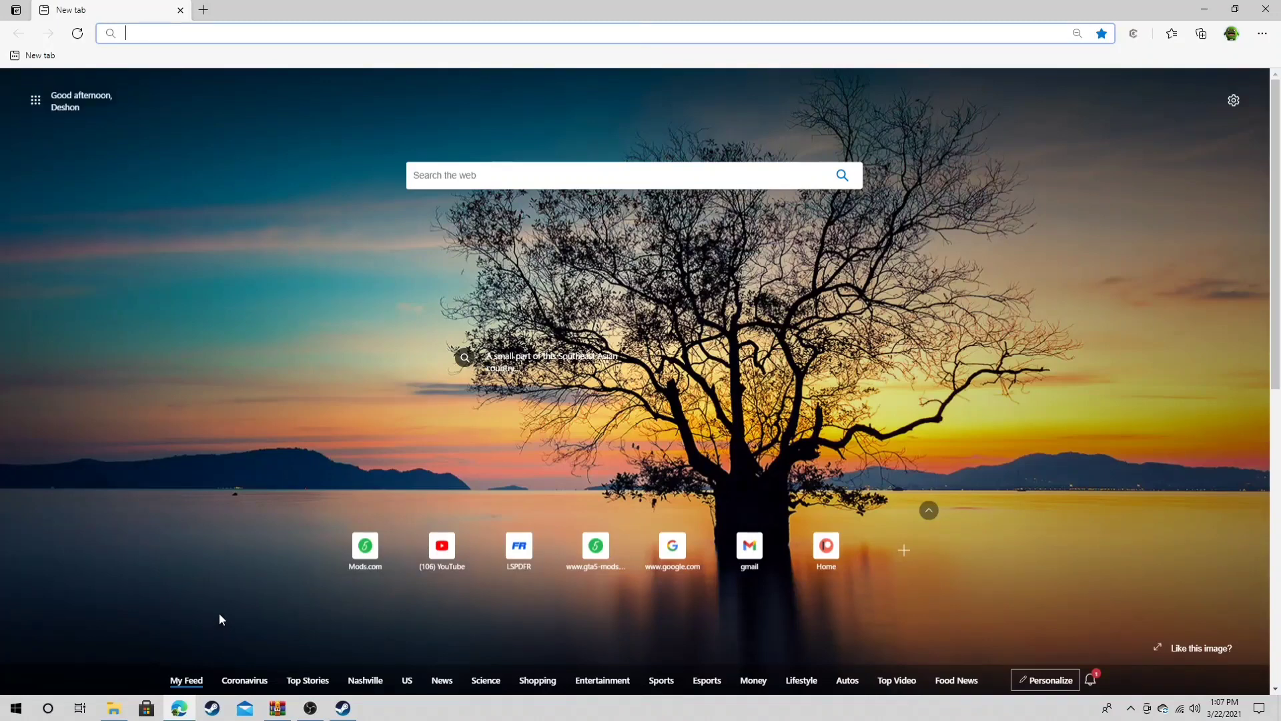
Search the 5Mods site for "50 states" and open the 50 States and Guam License Plate Pack.
{"action": "key", "text": "F5"}
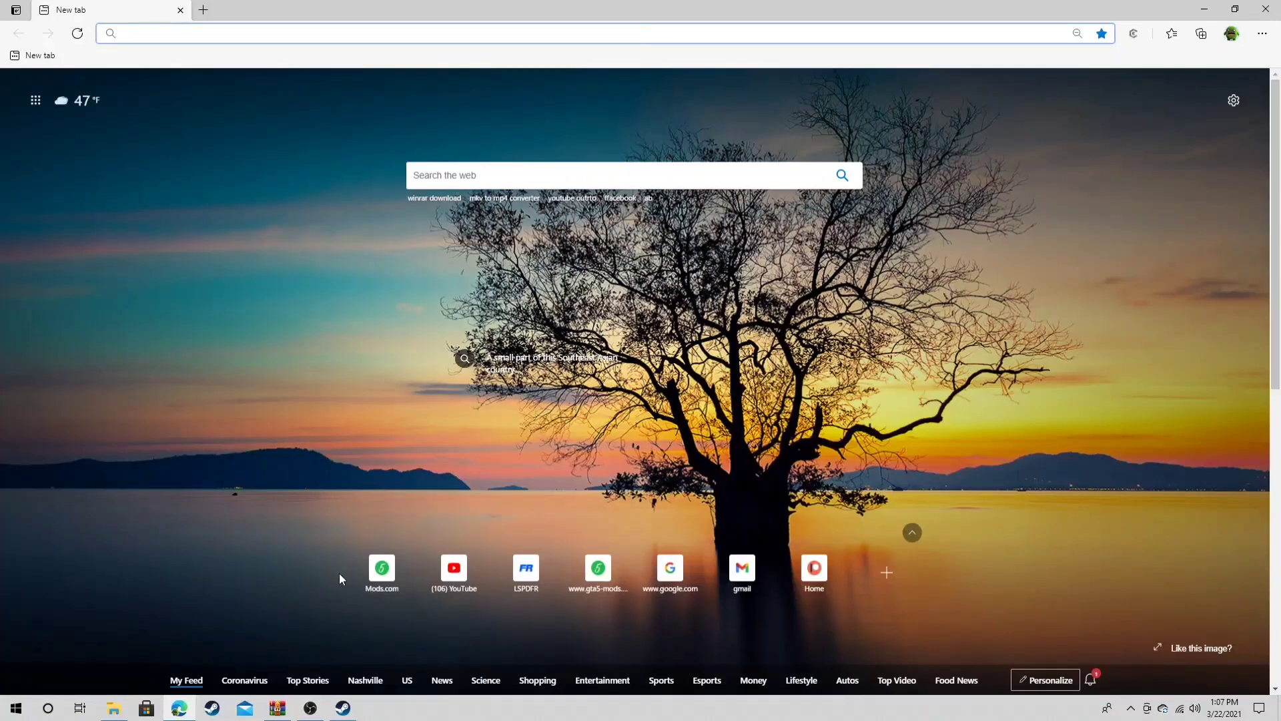
{"action": "left_click", "coordinate": [381, 574]}
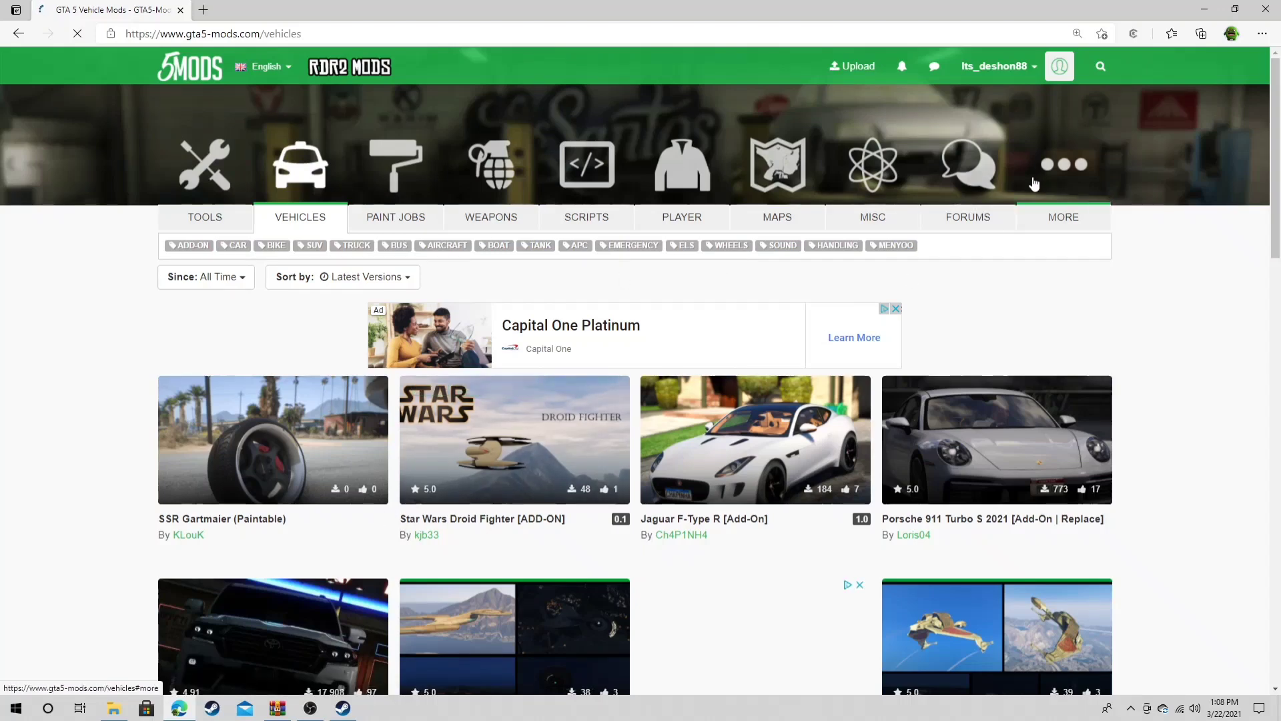
{"action": "left_click", "coordinate": [1100, 70]}
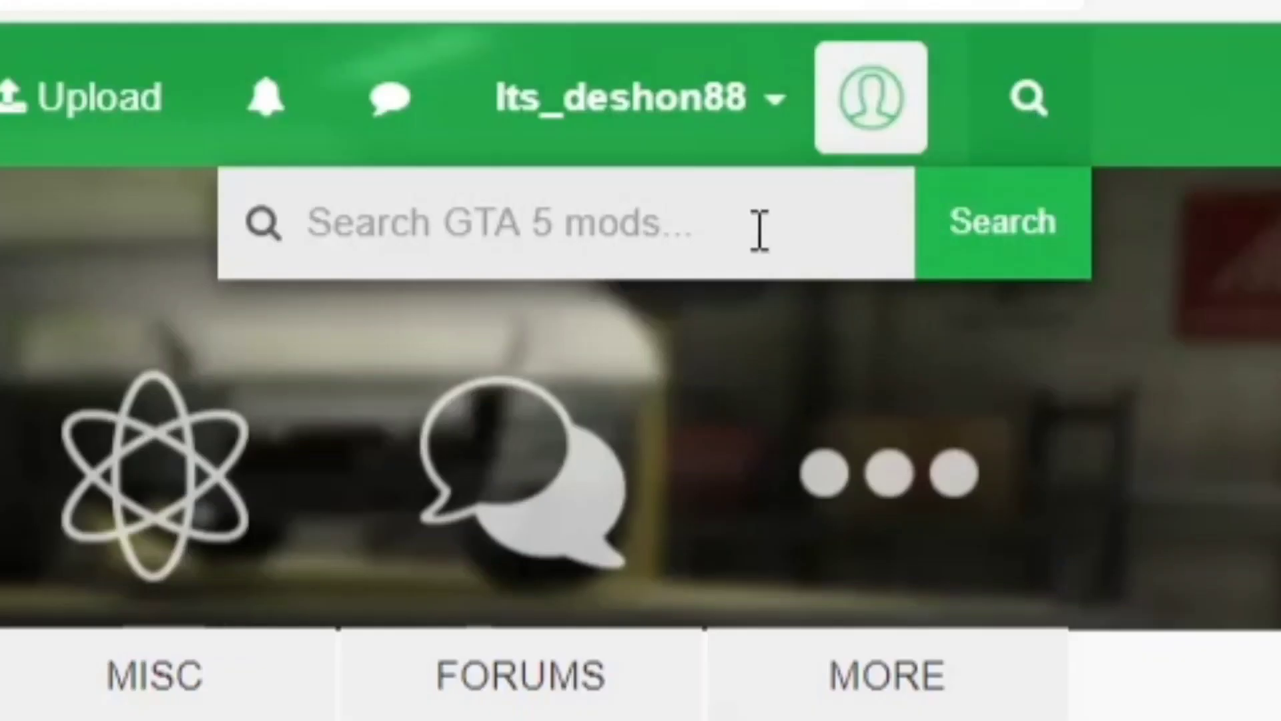
{"action": "type", "text": "50 "}
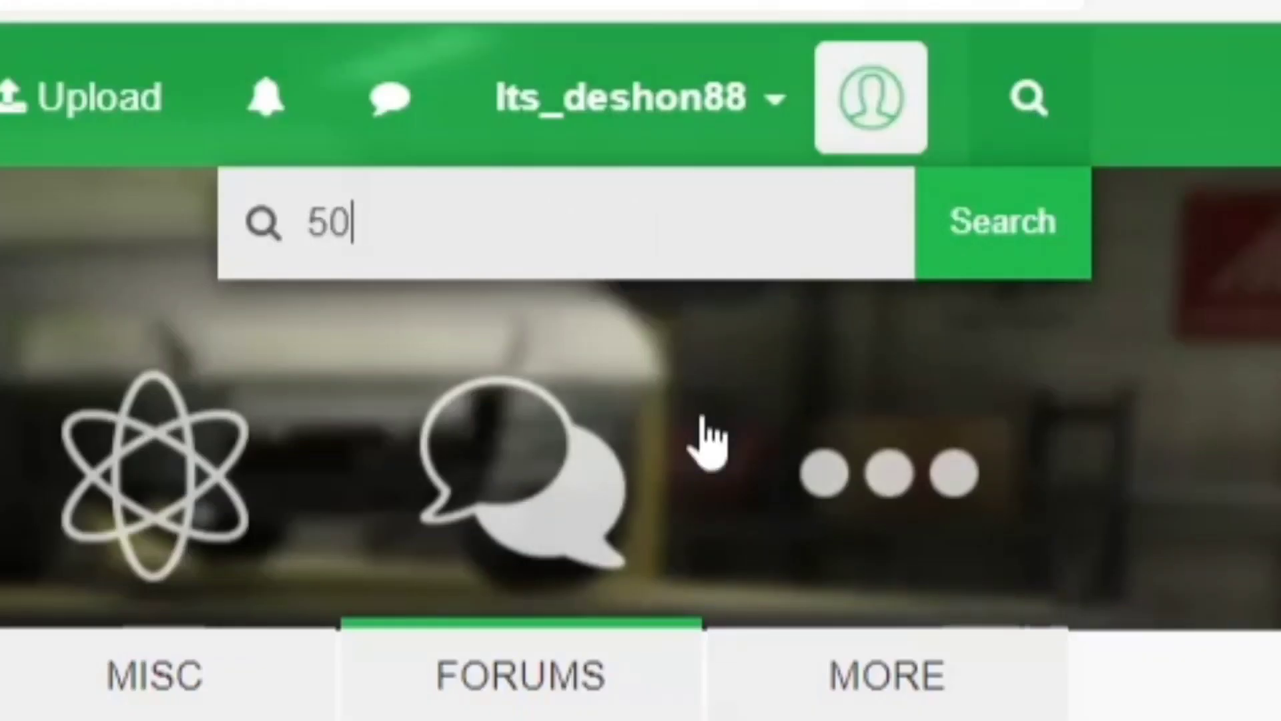
{"action": "type", "text": "states"}
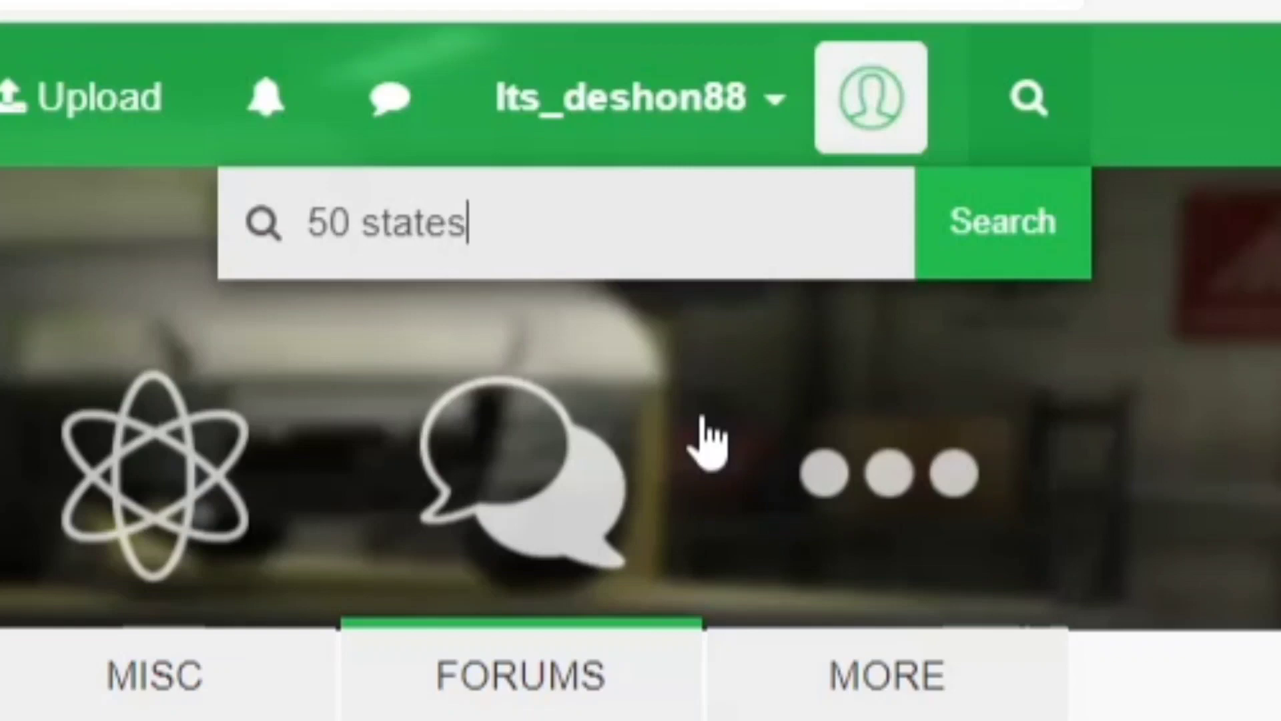
{"action": "key", "text": "Return"}
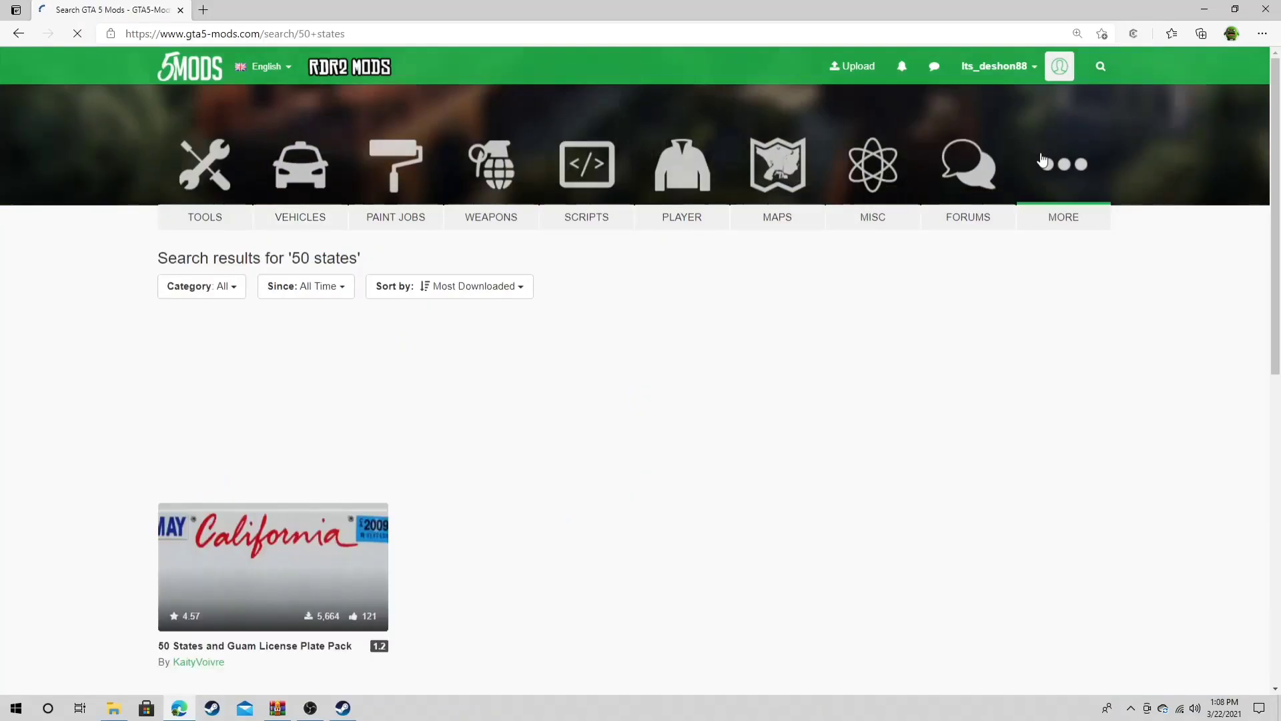
{"action": "left_click", "coordinate": [274, 587]}
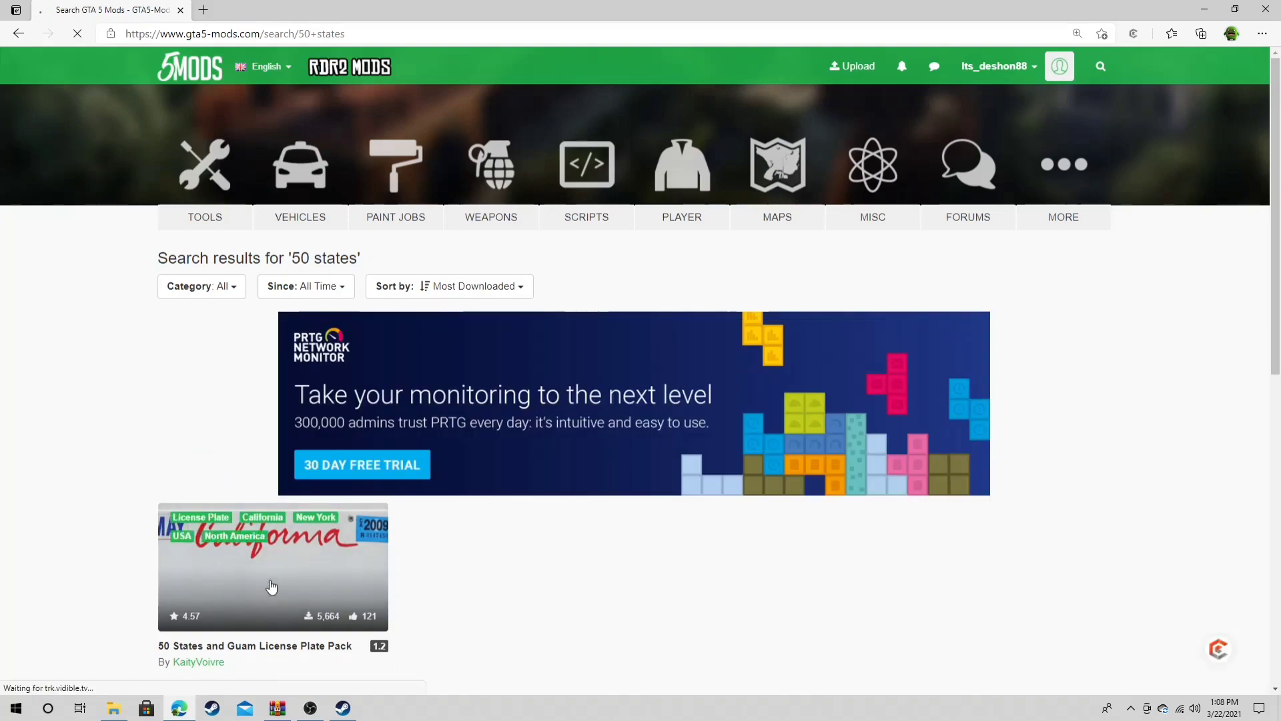
Examine the plate pack's preview images one after another, from the Virginia plate through the Nevada plate.
{"action": "scroll", "coordinate": [277, 589], "scroll_direction": "down", "scroll_amount": 5}
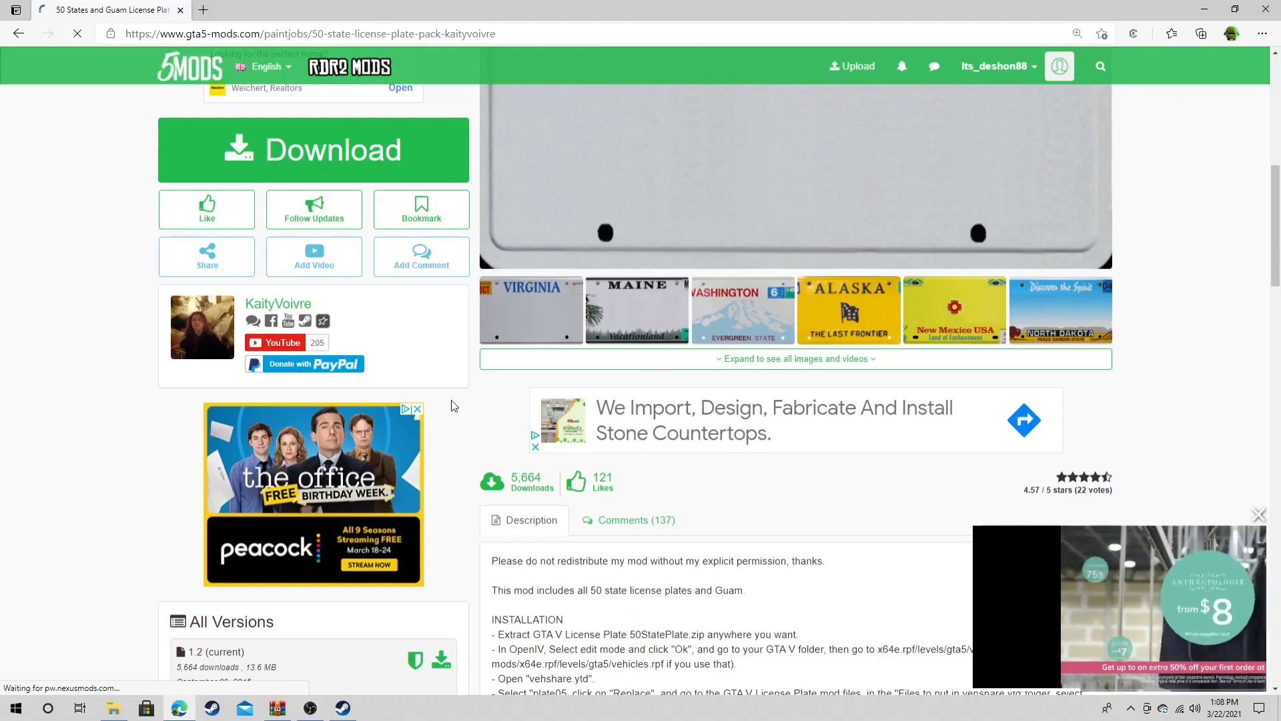
{"action": "left_click", "coordinate": [536, 323]}
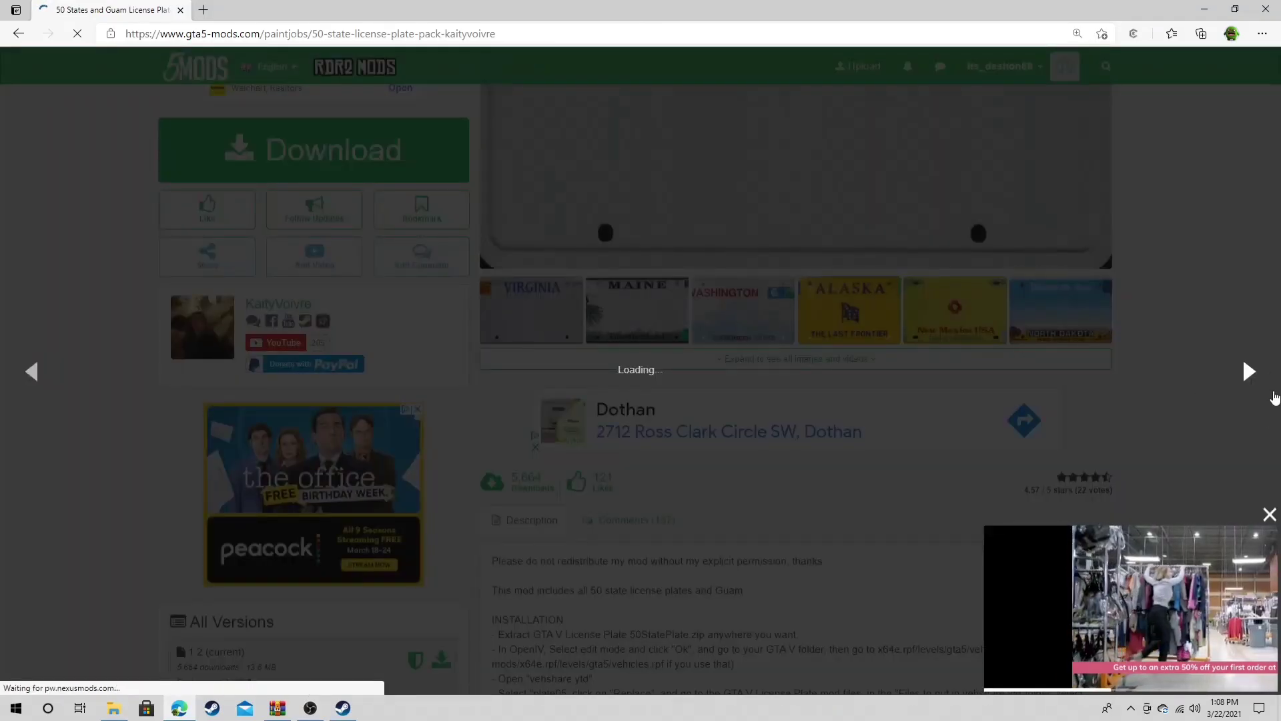
{"action": "left_click", "coordinate": [1270, 513]}
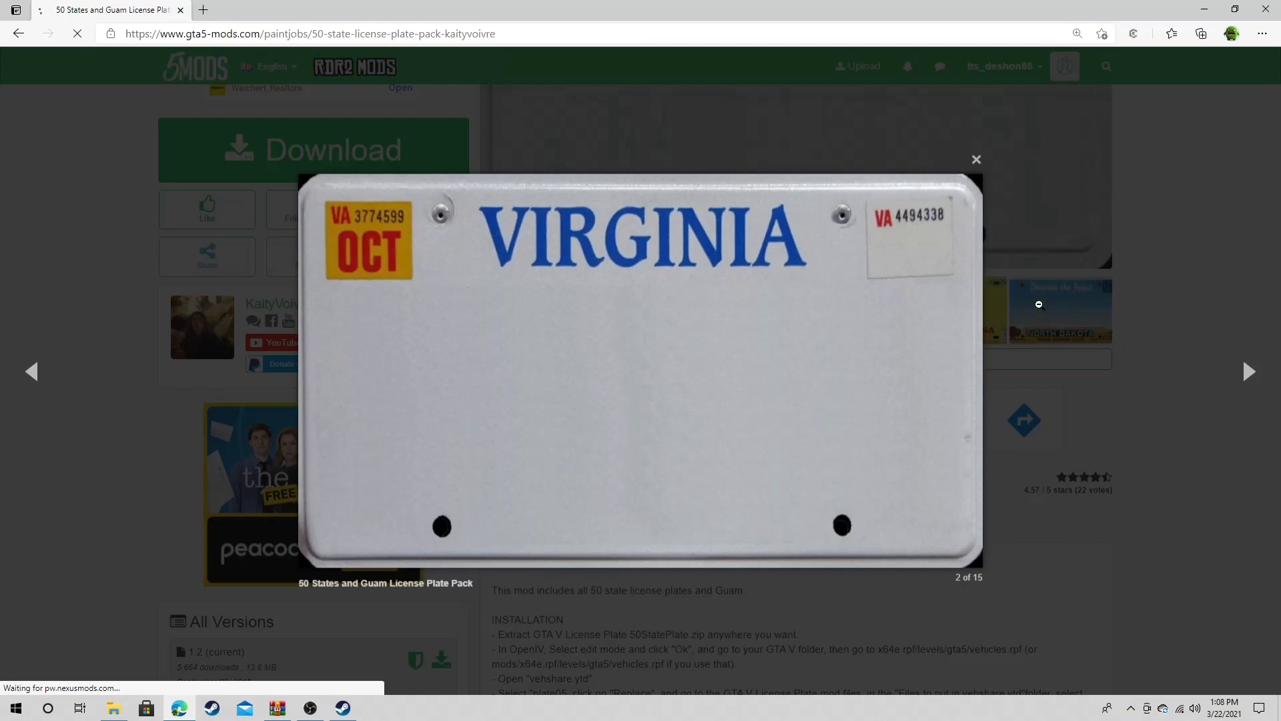
{"action": "left_click", "coordinate": [1249, 373]}
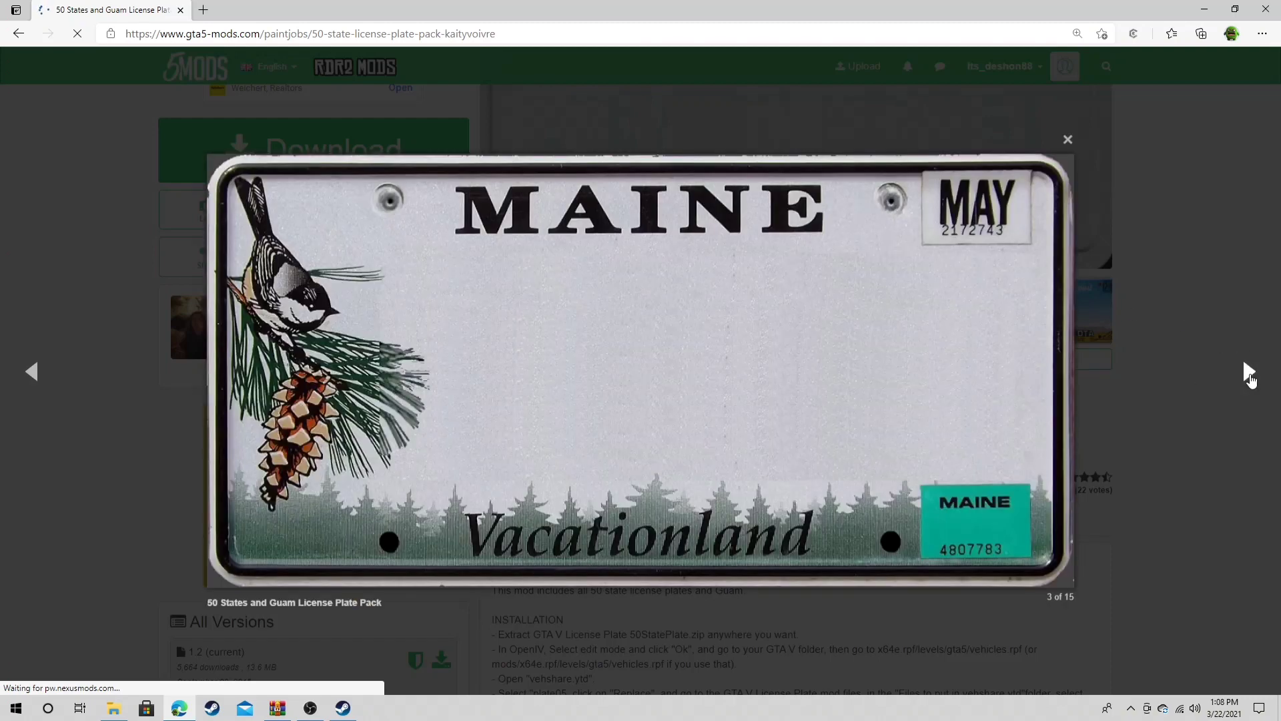
{"action": "left_click", "coordinate": [1249, 373]}
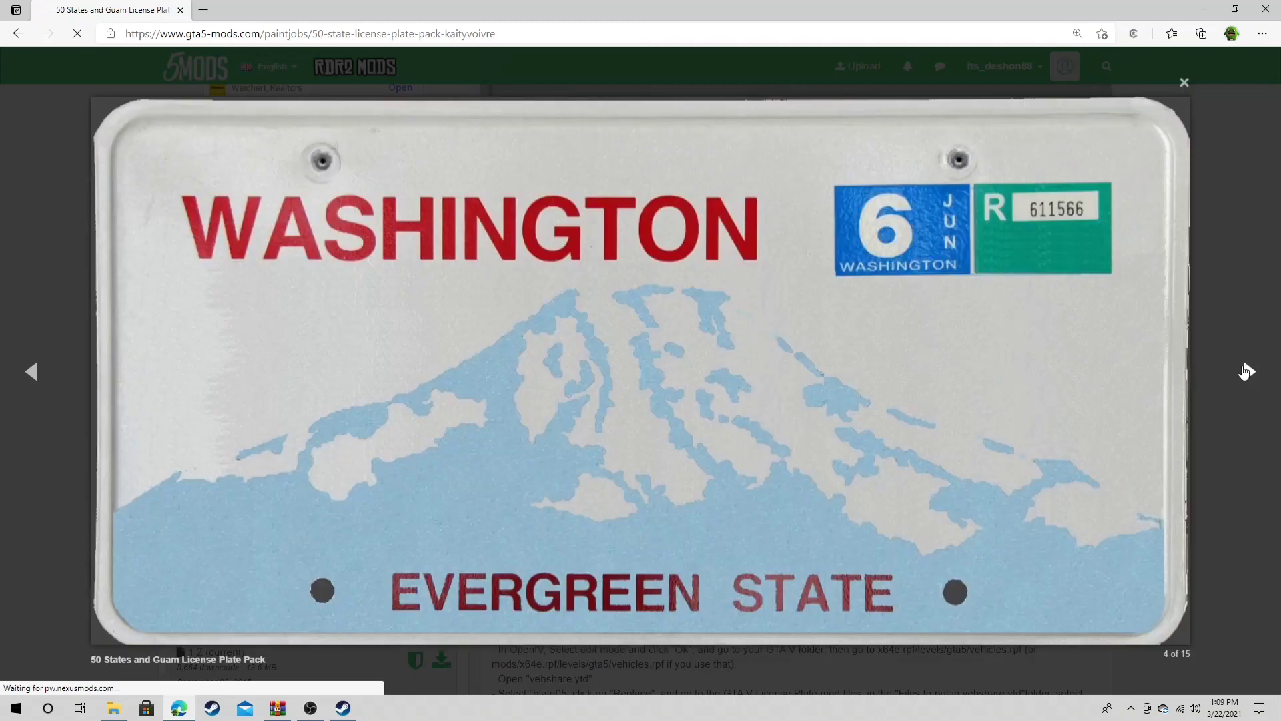
{"action": "left_click", "coordinate": [1249, 372]}
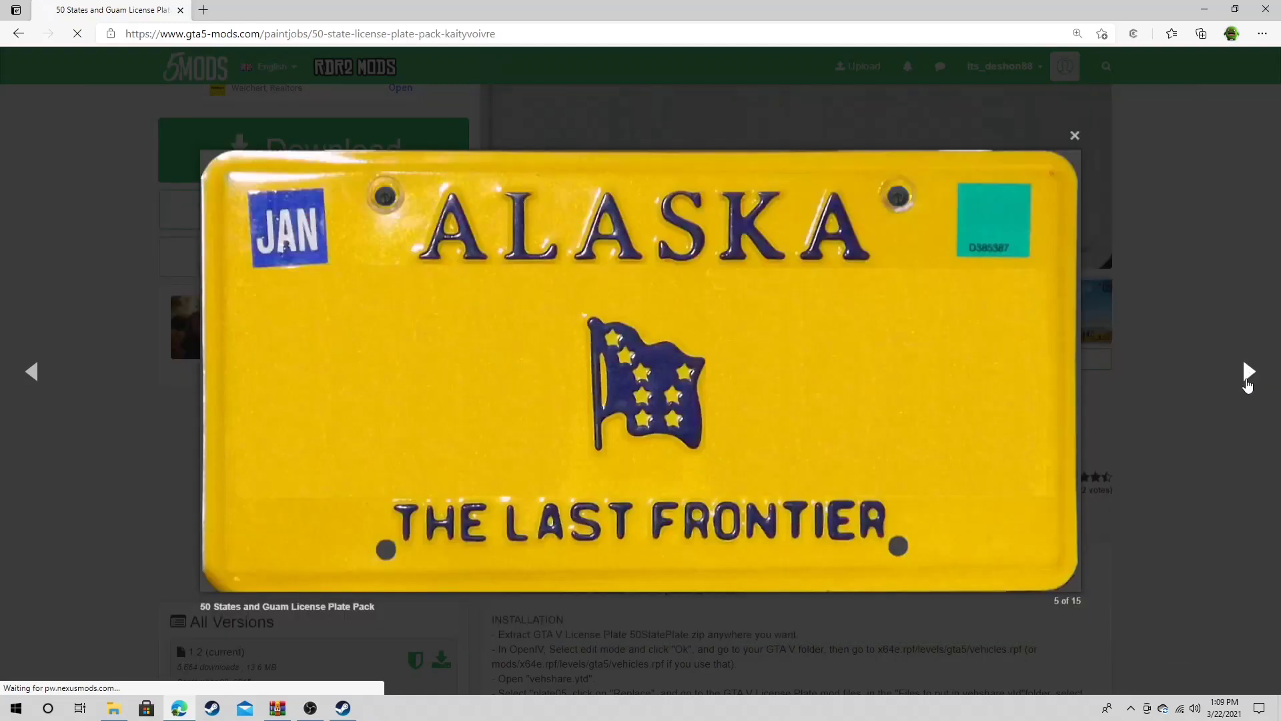
{"action": "left_click", "coordinate": [1249, 373]}
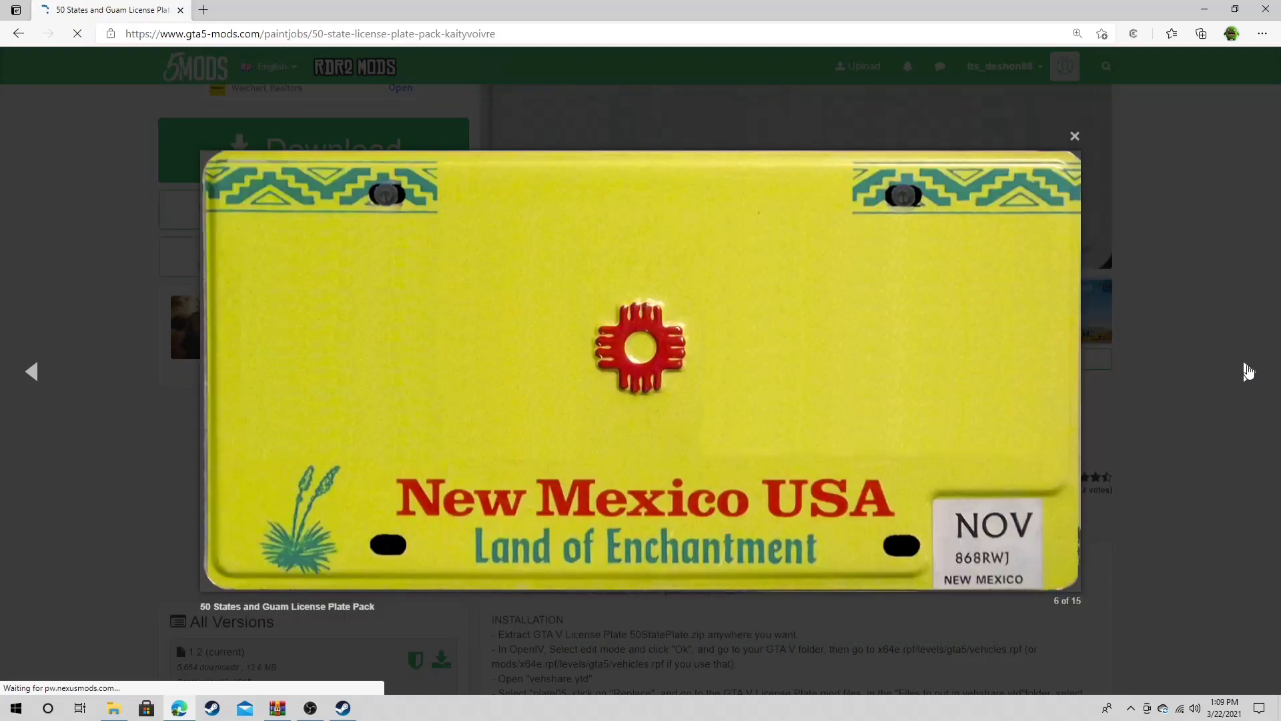
{"action": "left_click", "coordinate": [1249, 372]}
{"action": "left_click", "coordinate": [1249, 372]}
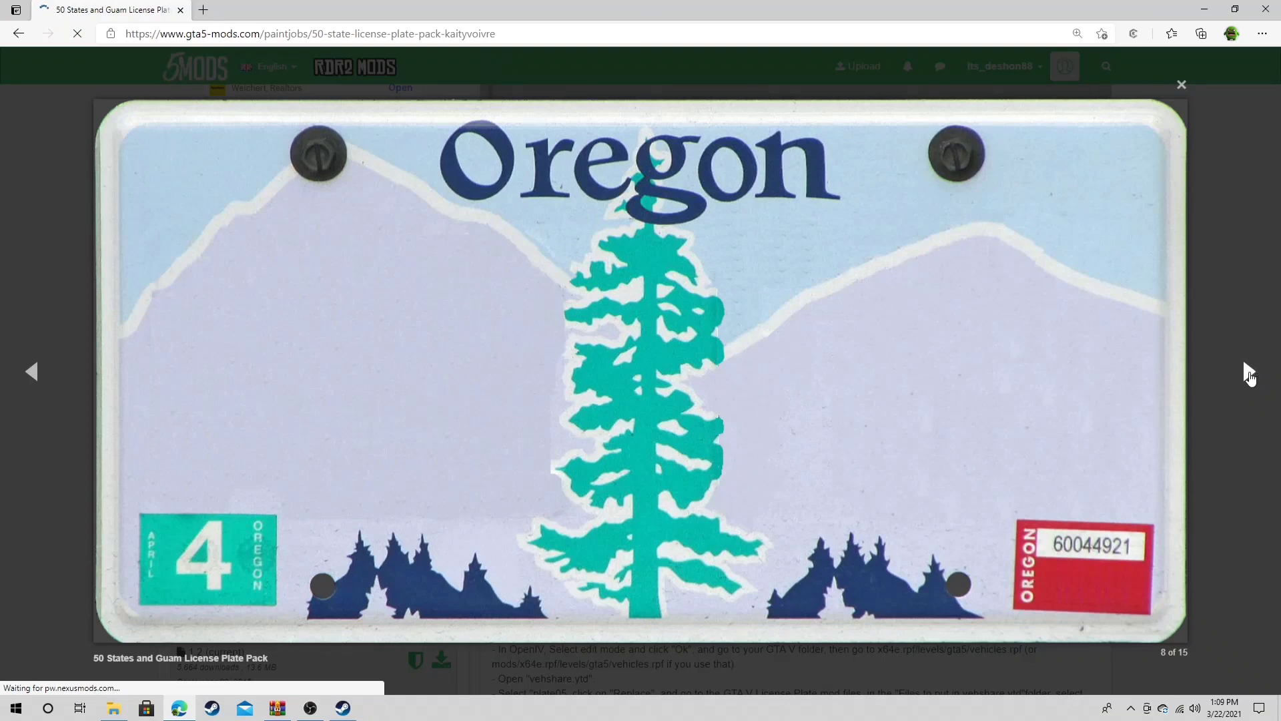
{"action": "left_click", "coordinate": [1249, 372]}
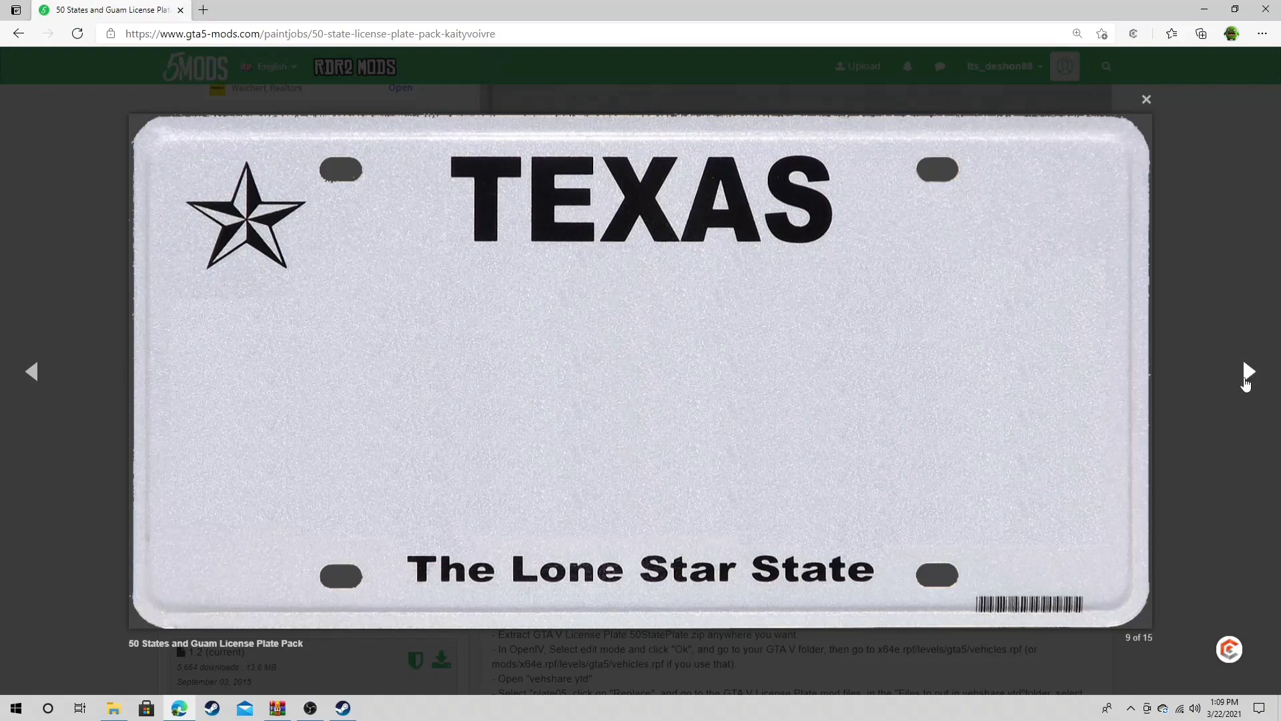
{"action": "left_click", "coordinate": [1248, 372]}
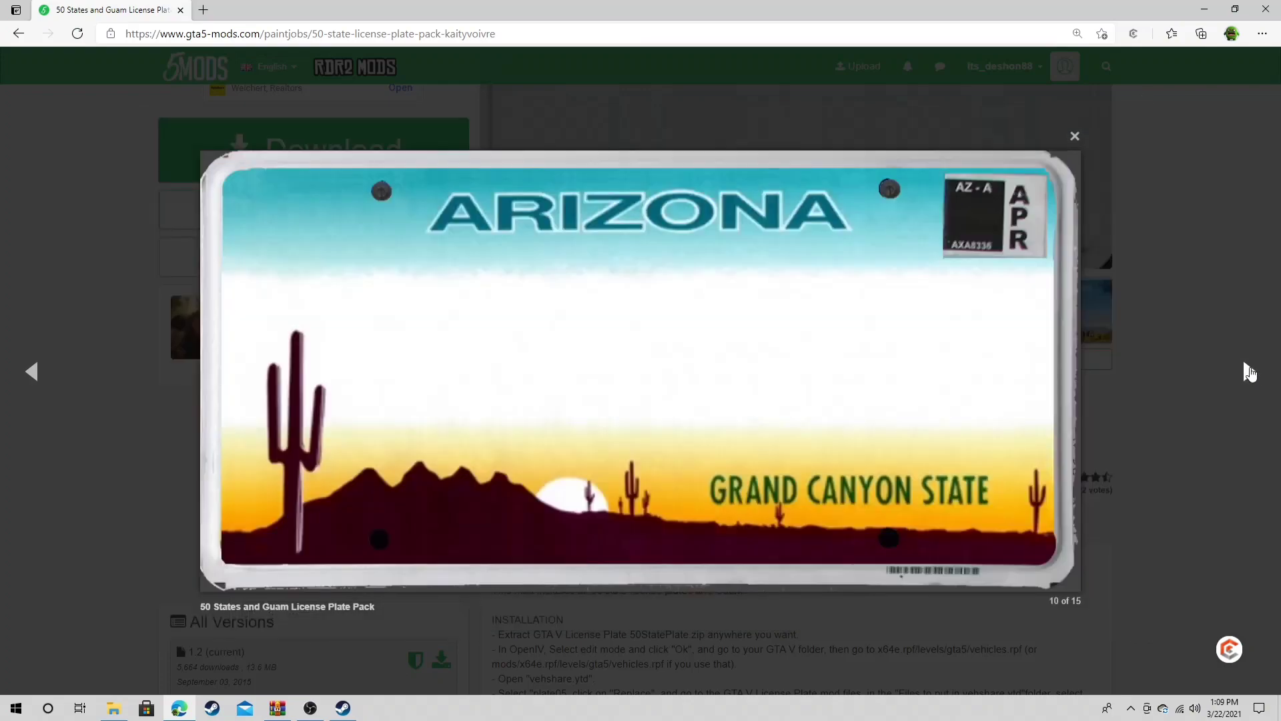
{"action": "left_click", "coordinate": [1247, 372]}
{"action": "left_click", "coordinate": [1248, 372]}
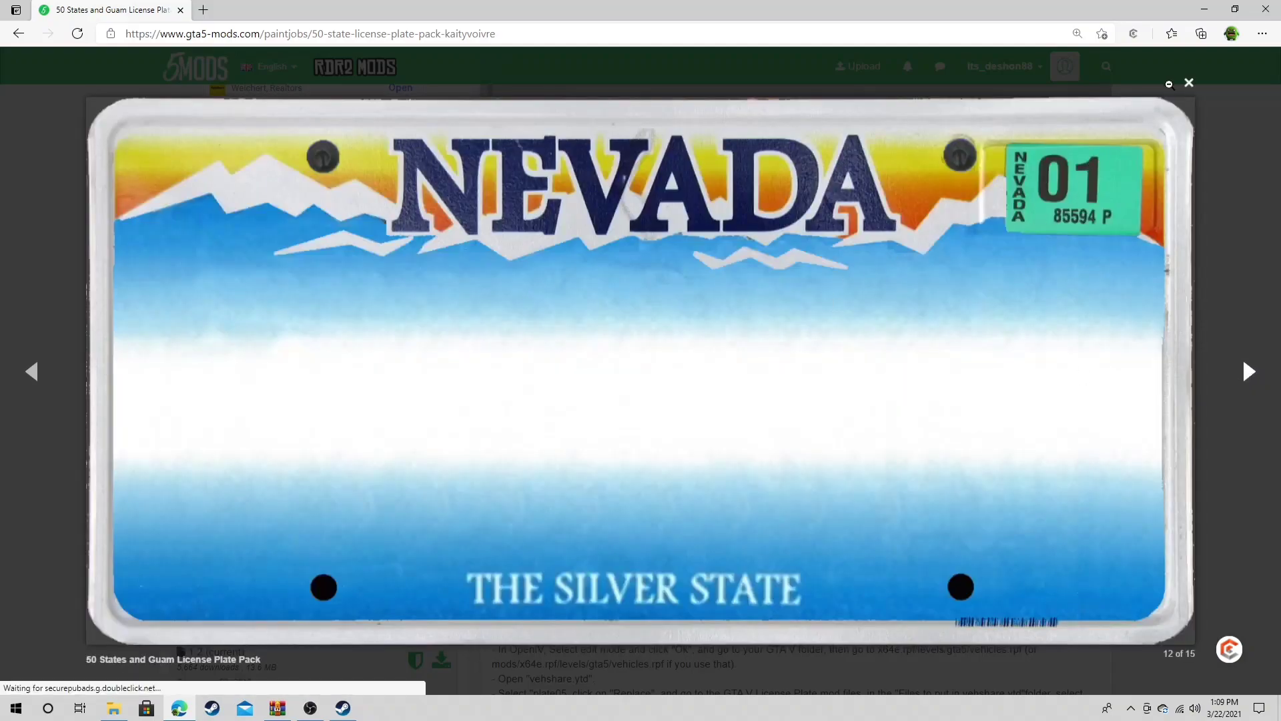
{"action": "key", "text": "Escape"}
Download the current version 1.2 of the 50 States and Guam License Plate Pack.
{"action": "scroll", "coordinate": [458, 391], "scroll_direction": "down", "scroll_amount": 4}
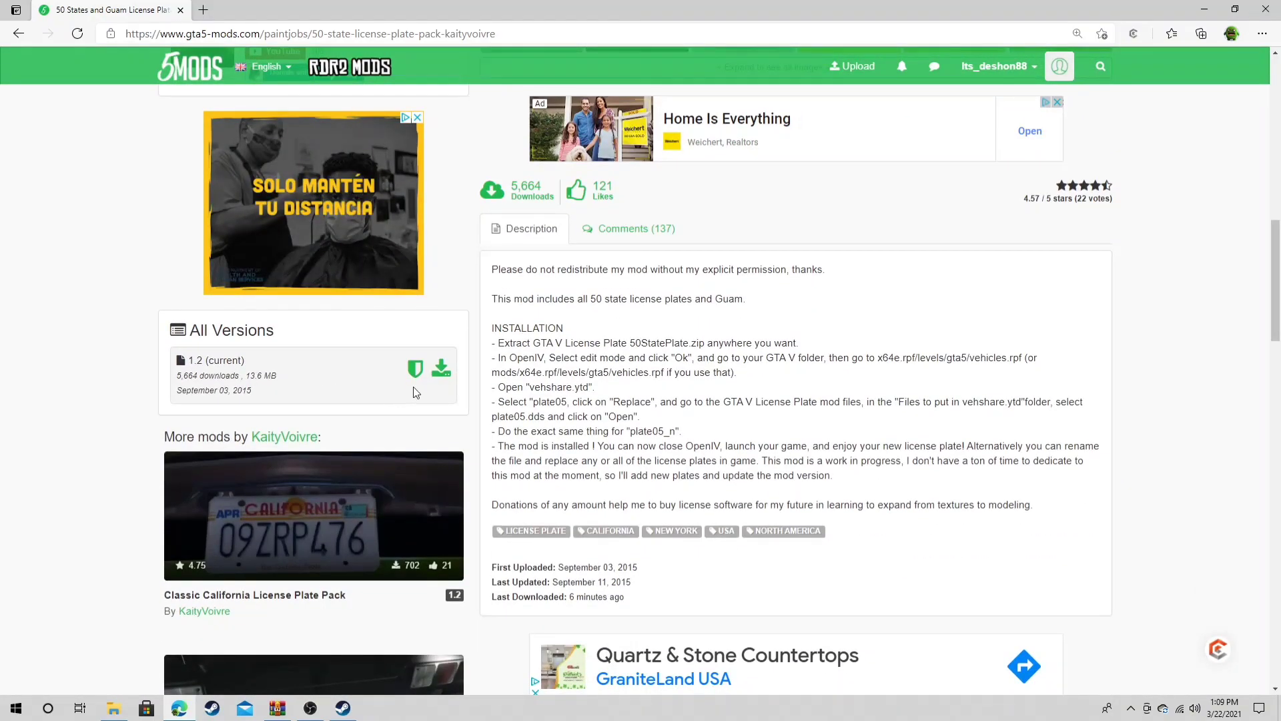
{"action": "left_click", "coordinate": [442, 369]}
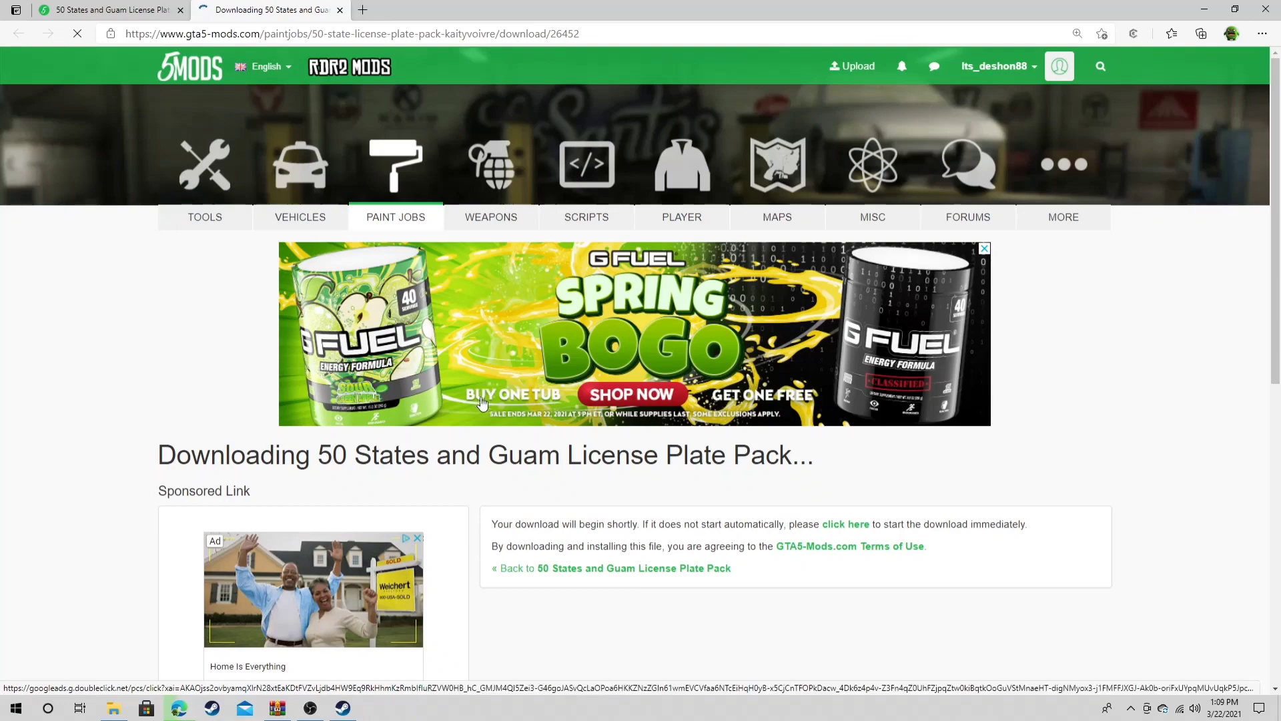
{"action": "scroll", "coordinate": [515, 434], "scroll_direction": "down", "scroll_amount": 7}
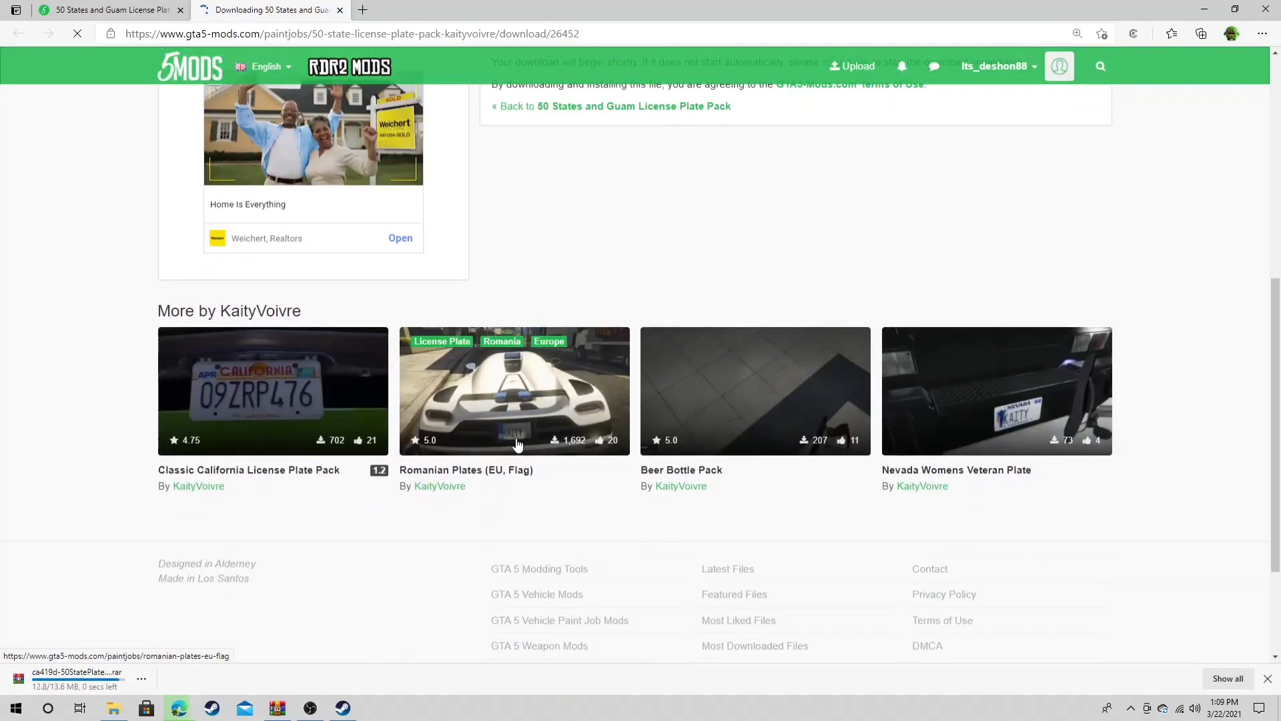
{"action": "scroll", "coordinate": [534, 467], "scroll_direction": "up", "scroll_amount": 7}
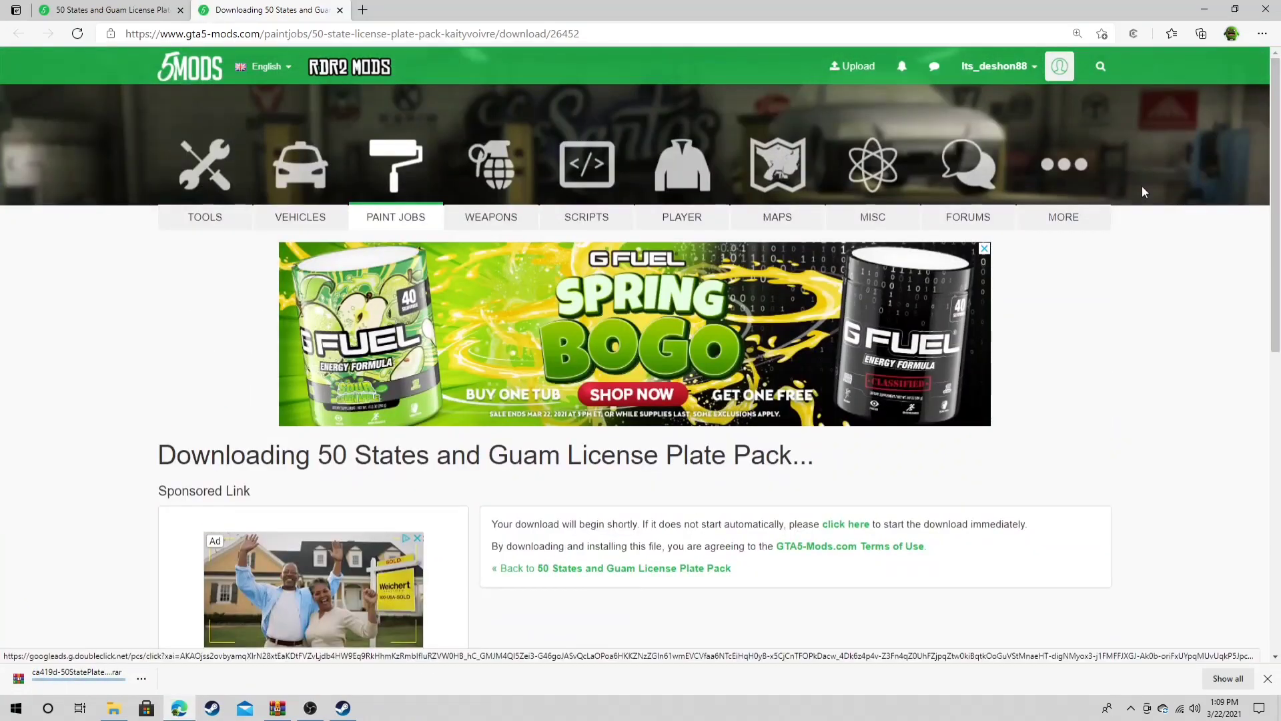
Search the site's GTA 5 mods for "license plate".
{"action": "left_click", "coordinate": [1101, 66]}
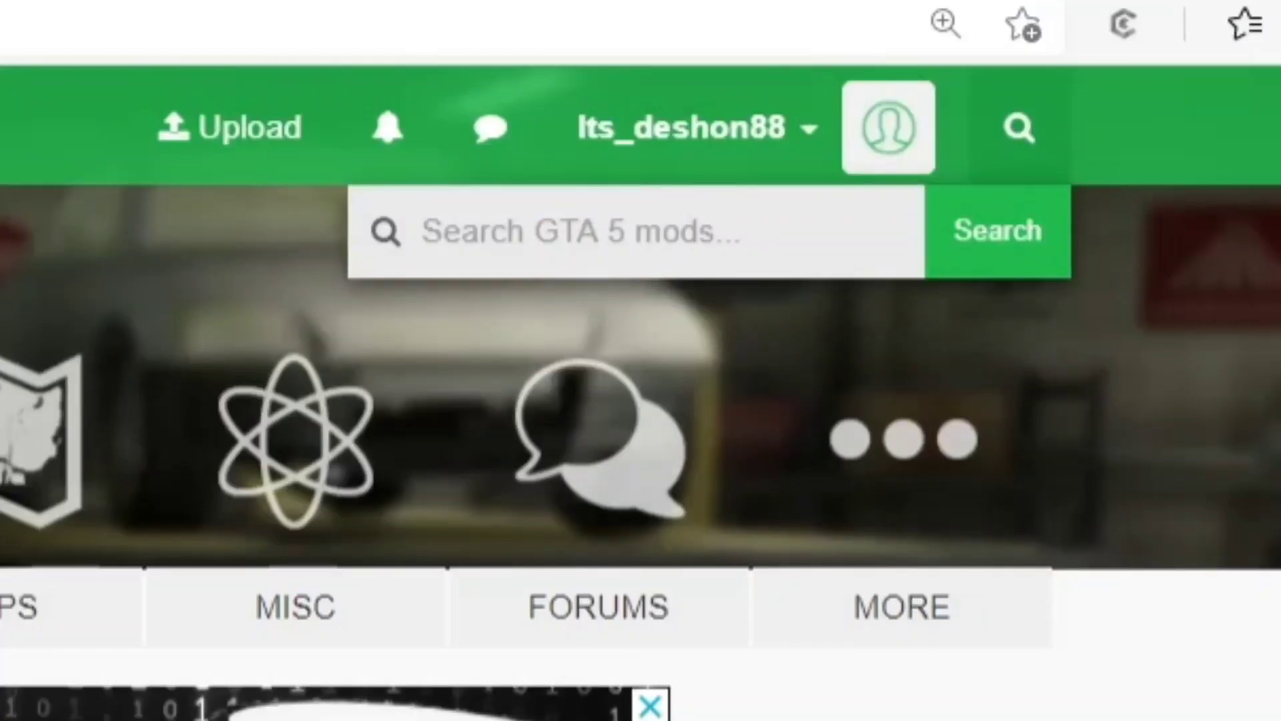
{"action": "type", "text": "li"}
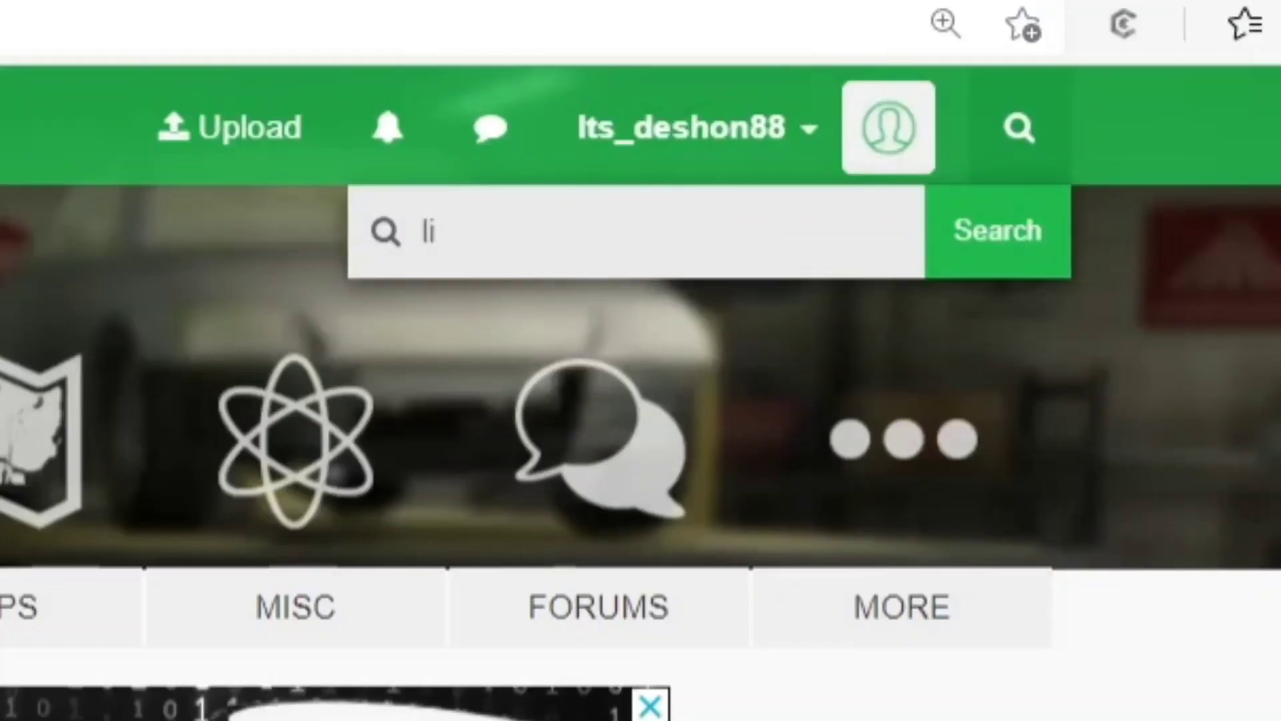
{"action": "type", "text": "cense"}
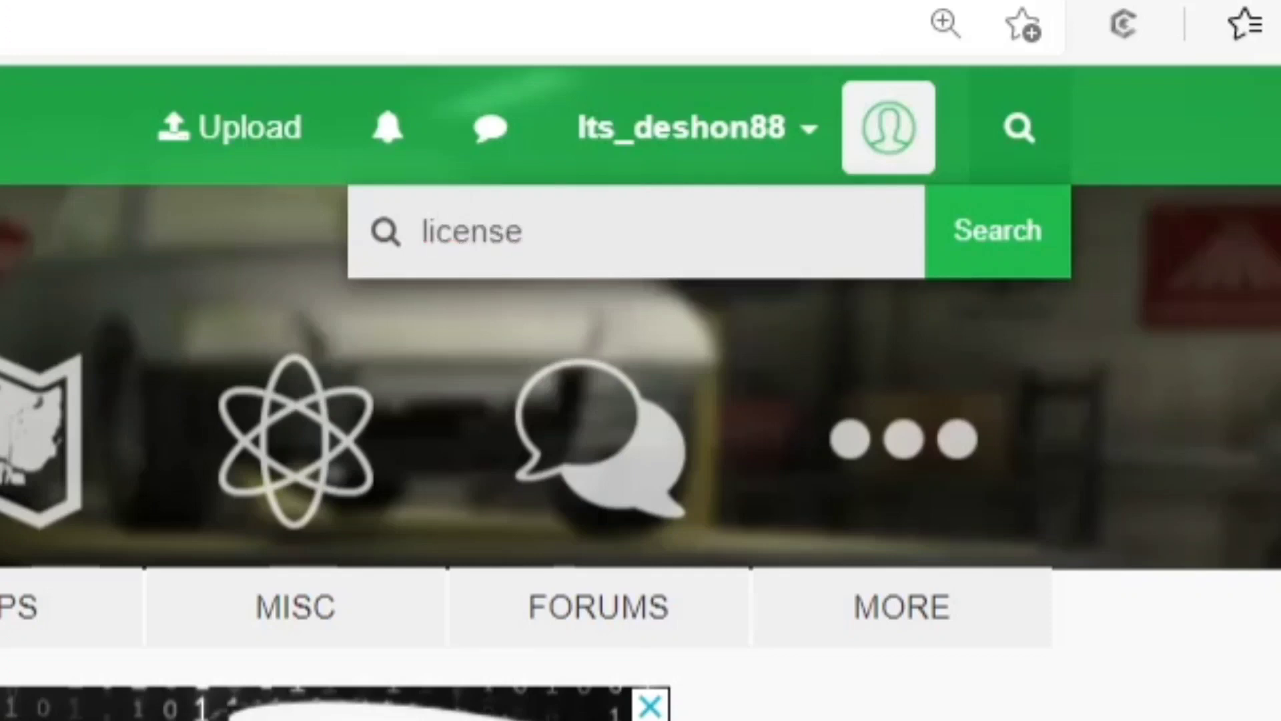
{"action": "type", "text": " plate"}
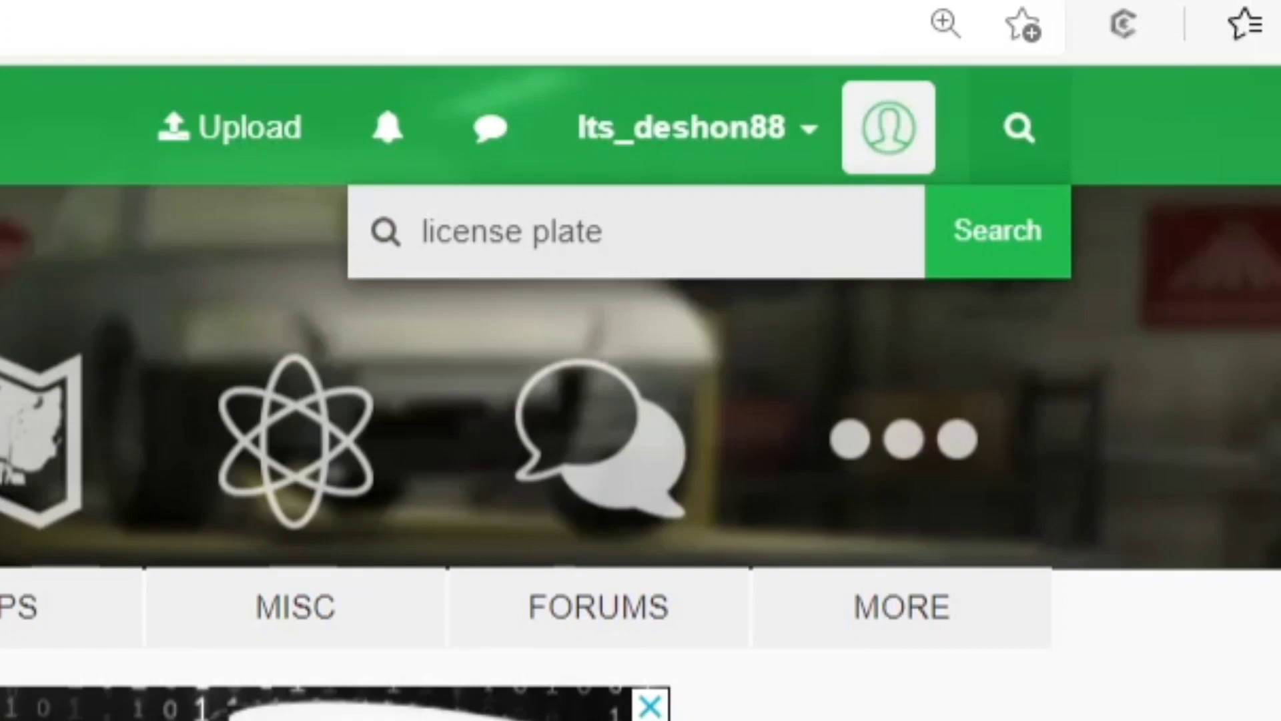
{"action": "key", "text": "Return"}
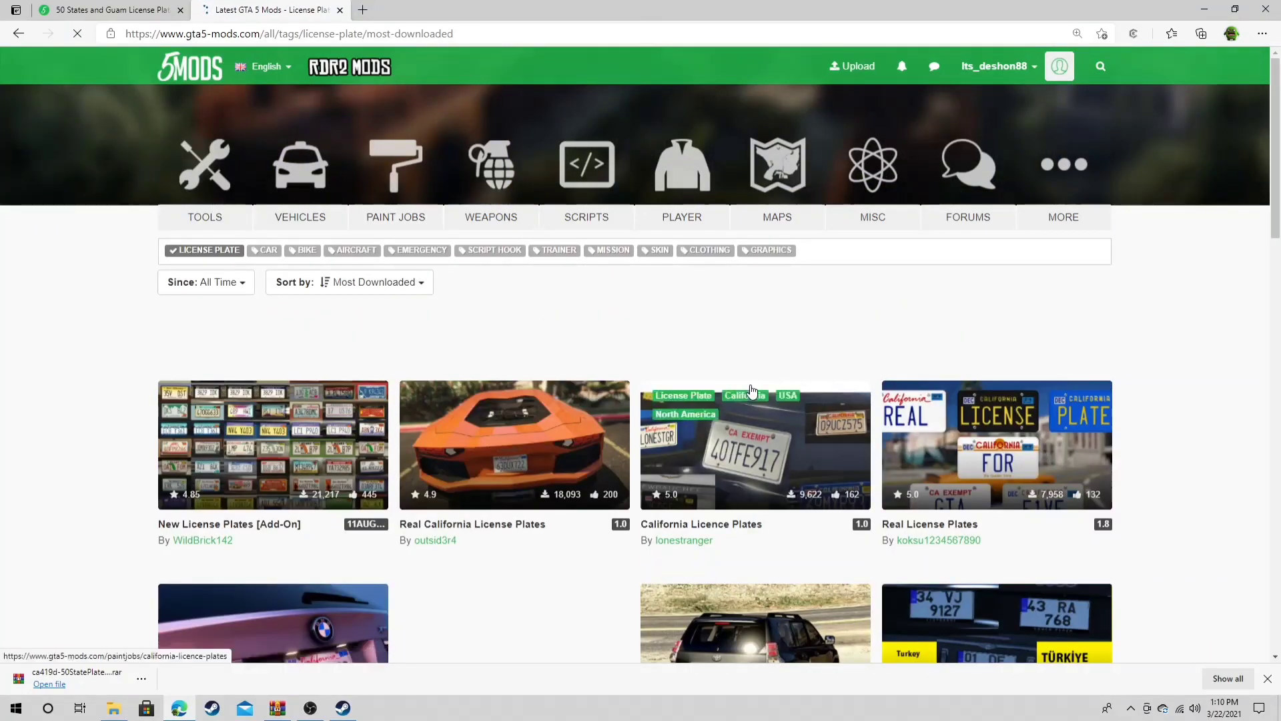
Browse the first three pages of the most downloaded license plate mods for alternative plate packs.
{"action": "scroll", "coordinate": [867, 347], "scroll_direction": "down", "scroll_amount": 2}
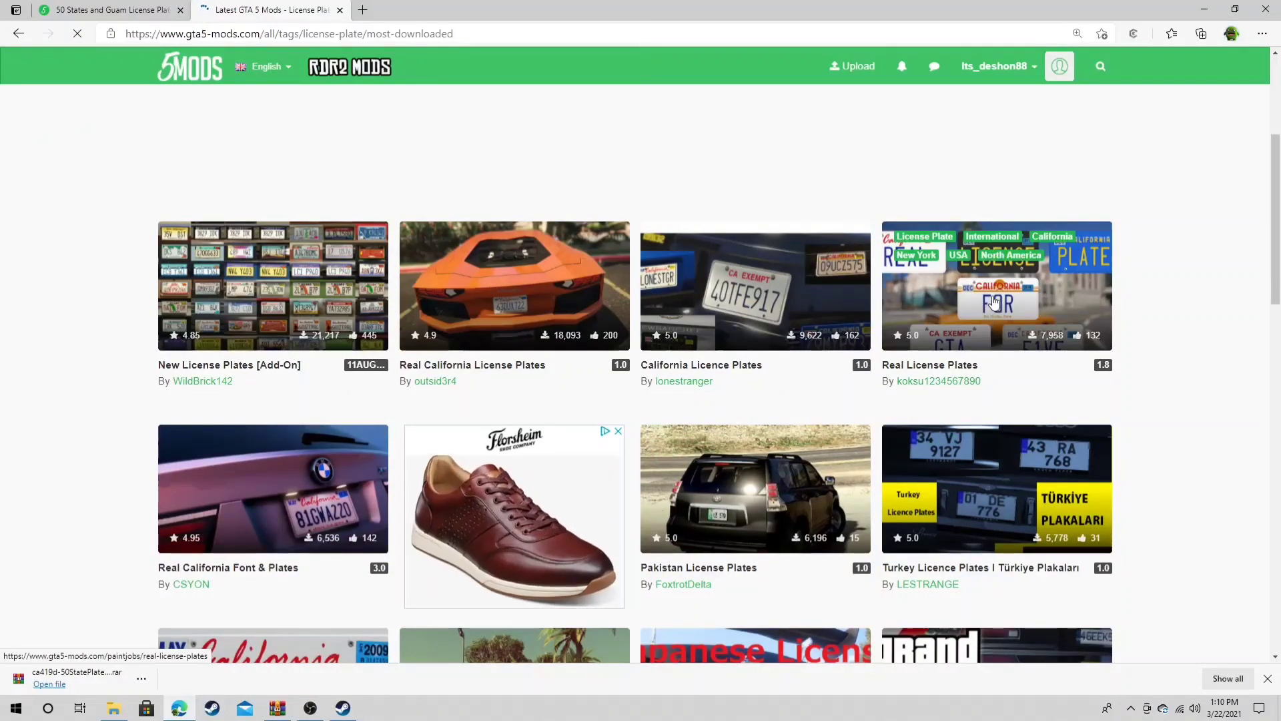
{"action": "scroll", "coordinate": [451, 395], "scroll_direction": "down", "scroll_amount": 5}
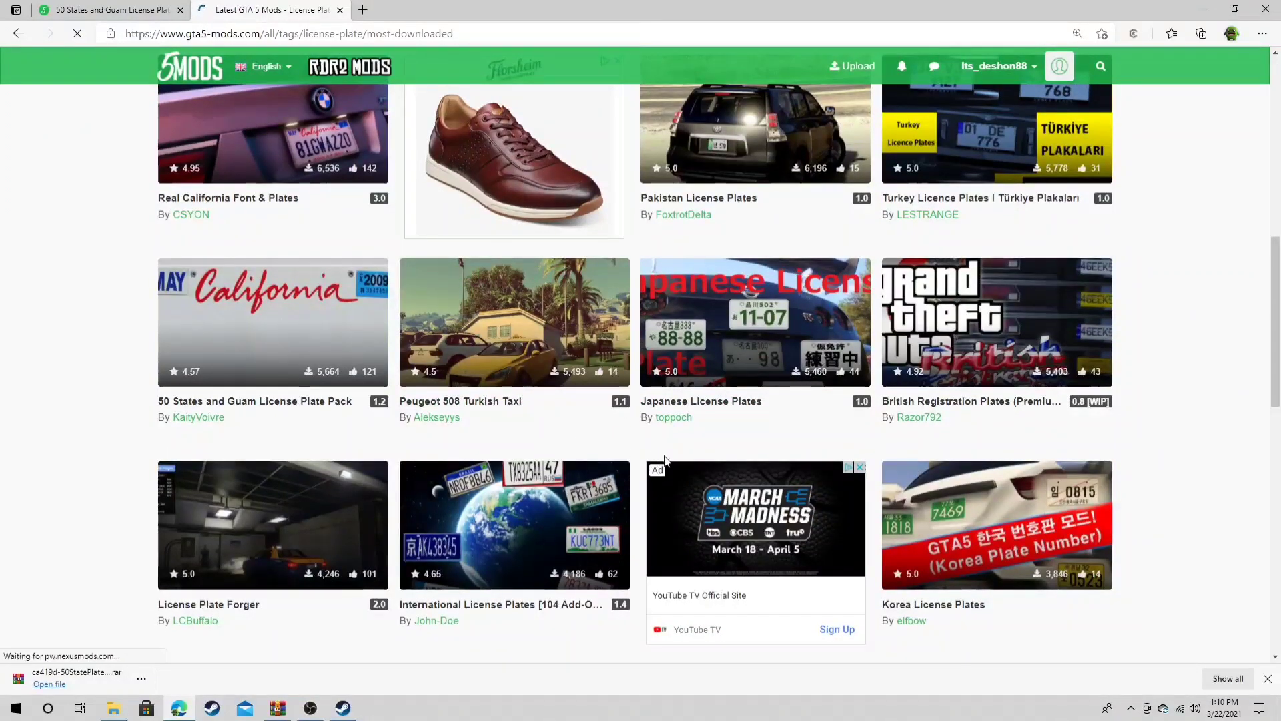
{"action": "scroll", "coordinate": [671, 456], "scroll_direction": "down", "scroll_amount": 7}
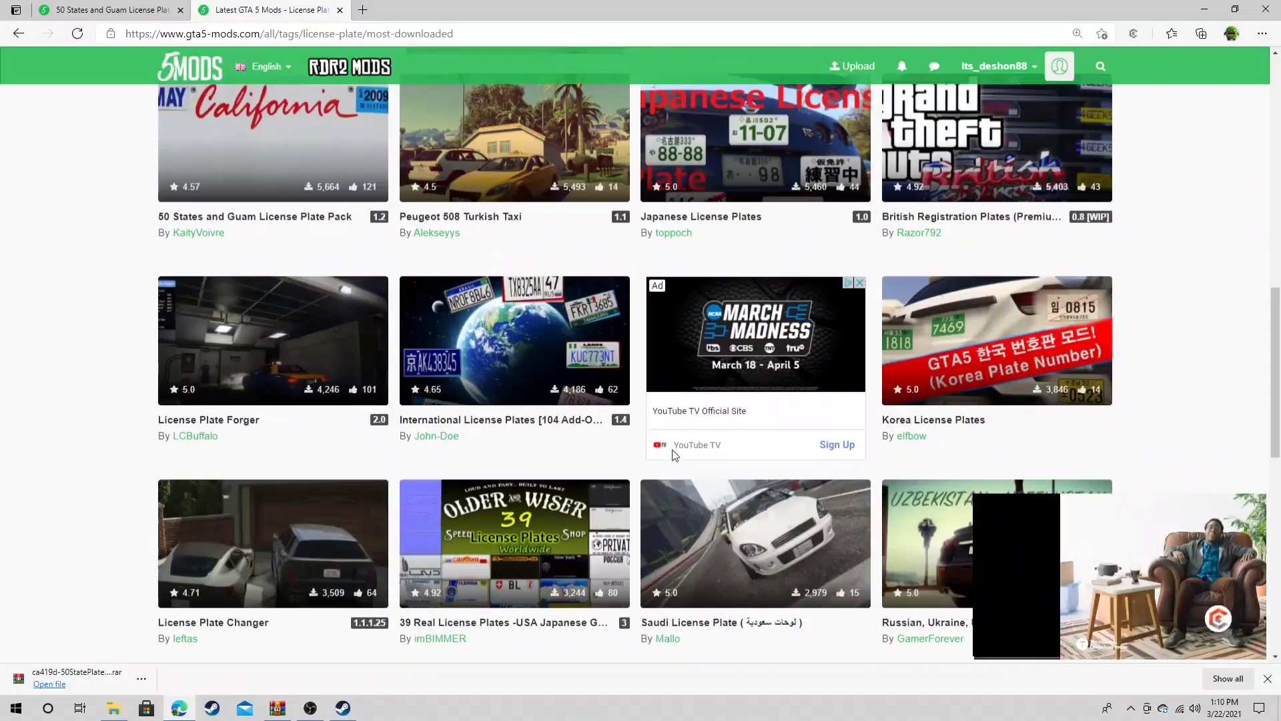
{"action": "left_click", "coordinate": [575, 432]}
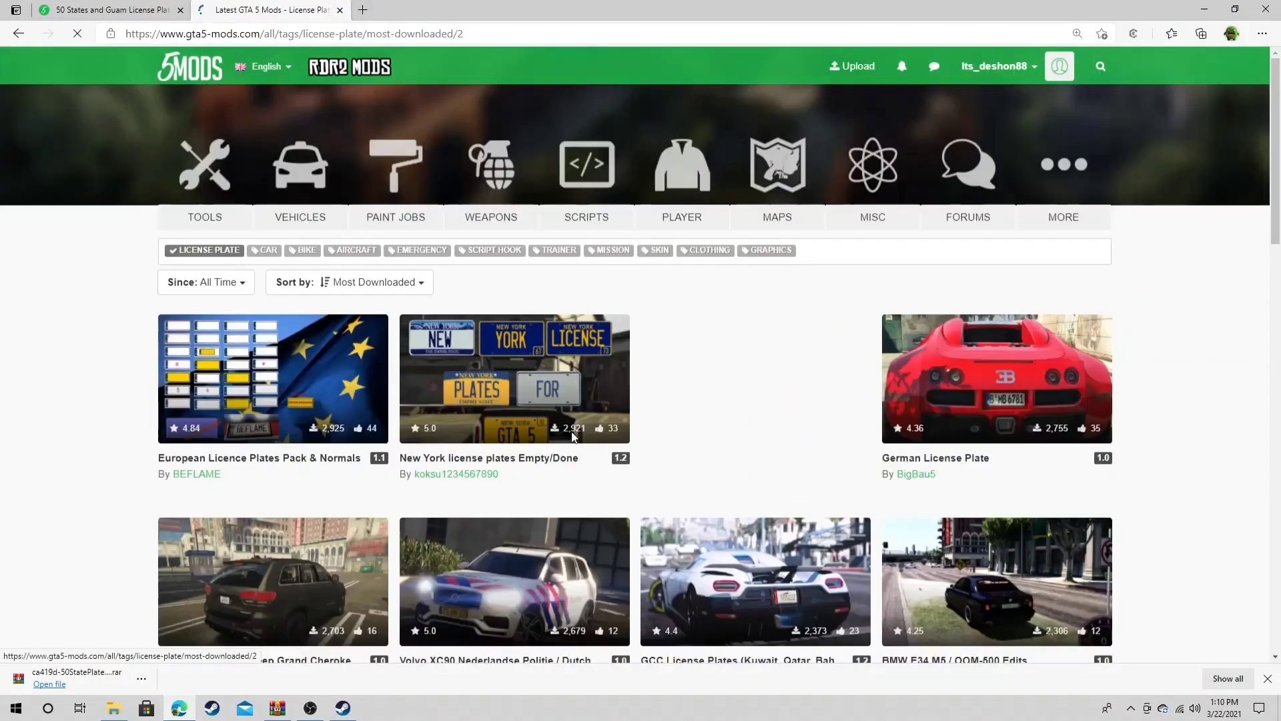
{"action": "scroll", "coordinate": [574, 436], "scroll_direction": "down", "scroll_amount": 5}
{"action": "scroll", "coordinate": [574, 436], "scroll_direction": "down", "scroll_amount": 10}
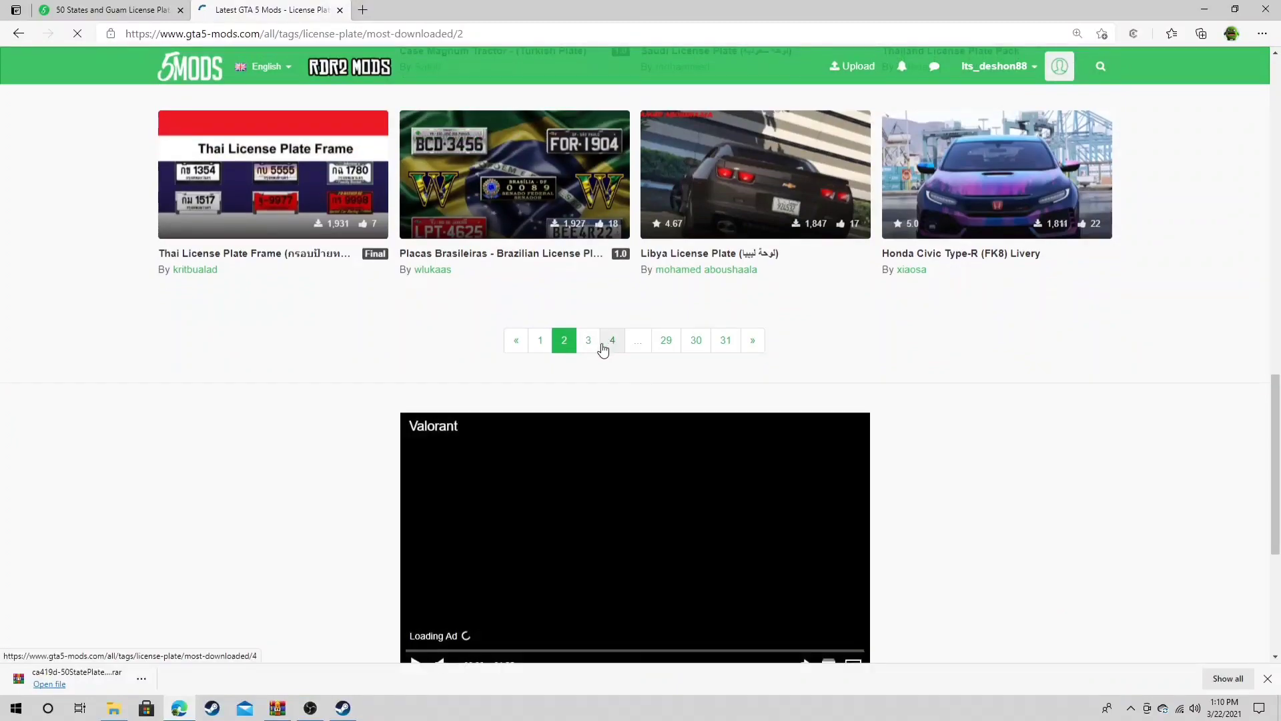
{"action": "left_click", "coordinate": [588, 340]}
{"action": "scroll", "coordinate": [592, 352], "scroll_direction": "down", "scroll_amount": 7}
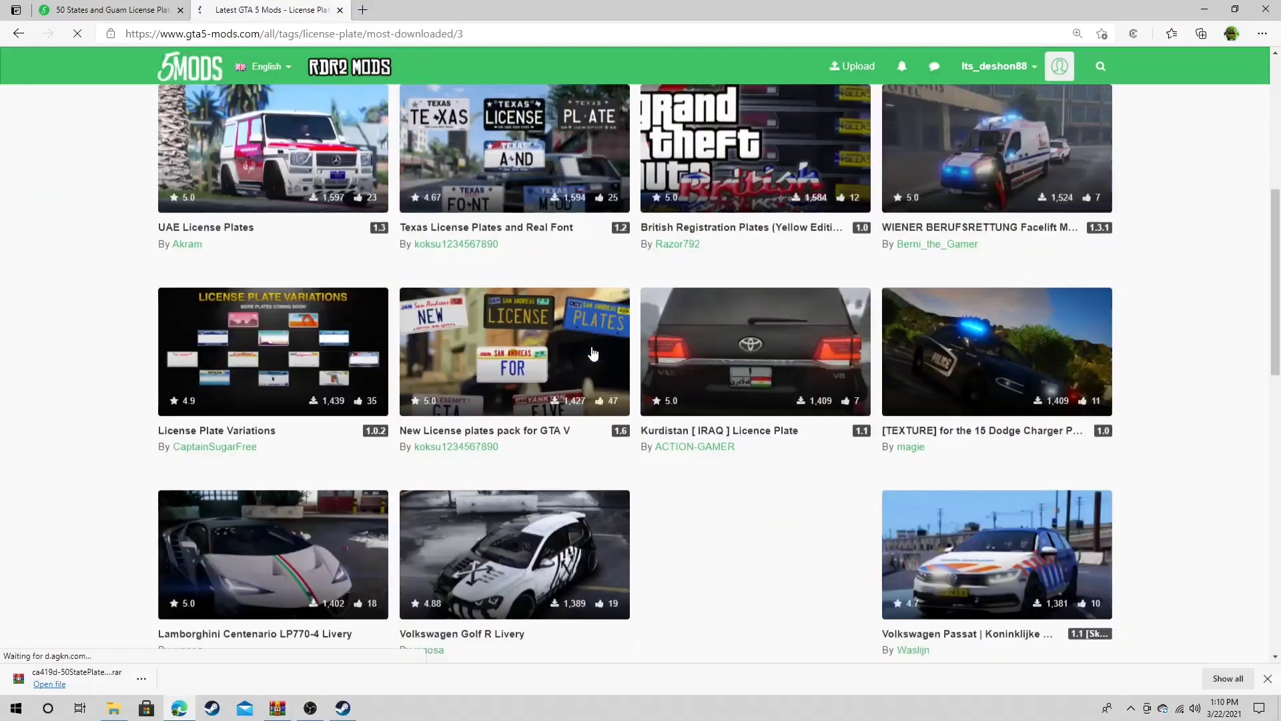
{"action": "scroll", "coordinate": [592, 352], "scroll_direction": "down", "scroll_amount": 4}
{"action": "scroll", "coordinate": [592, 352], "scroll_direction": "up", "scroll_amount": 3}
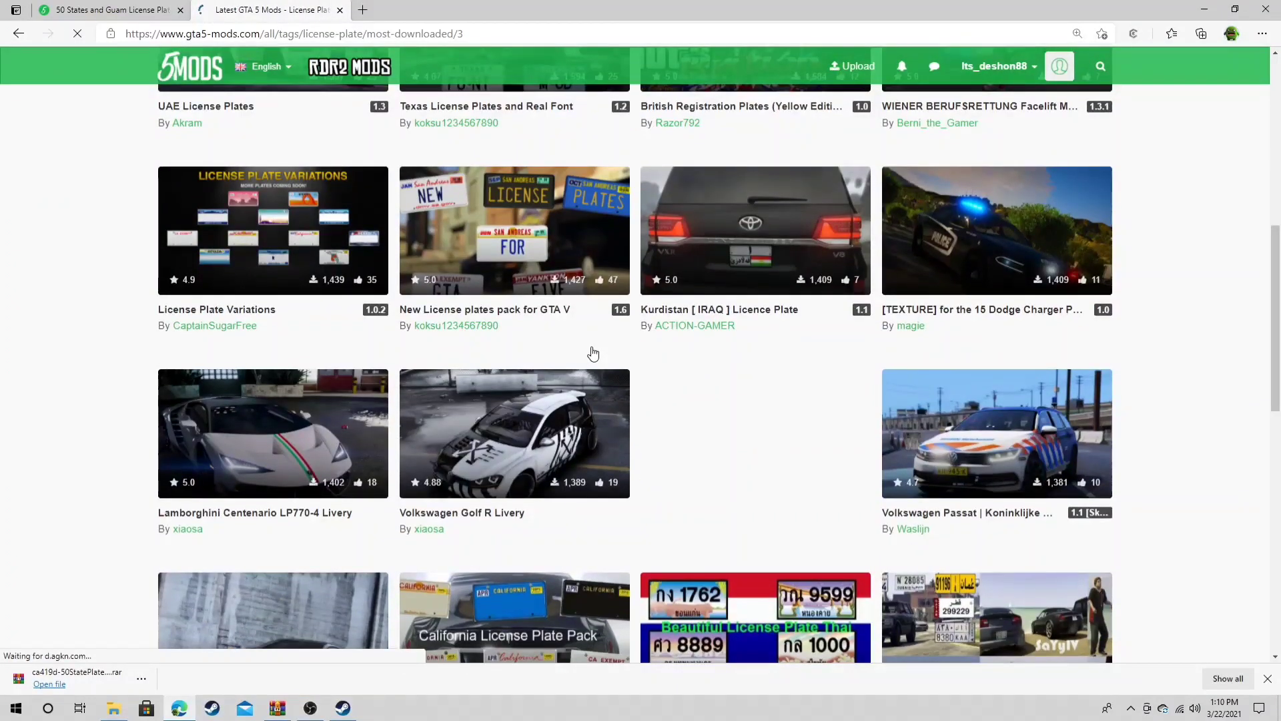
{"action": "scroll", "coordinate": [592, 352], "scroll_direction": "up", "scroll_amount": 1}
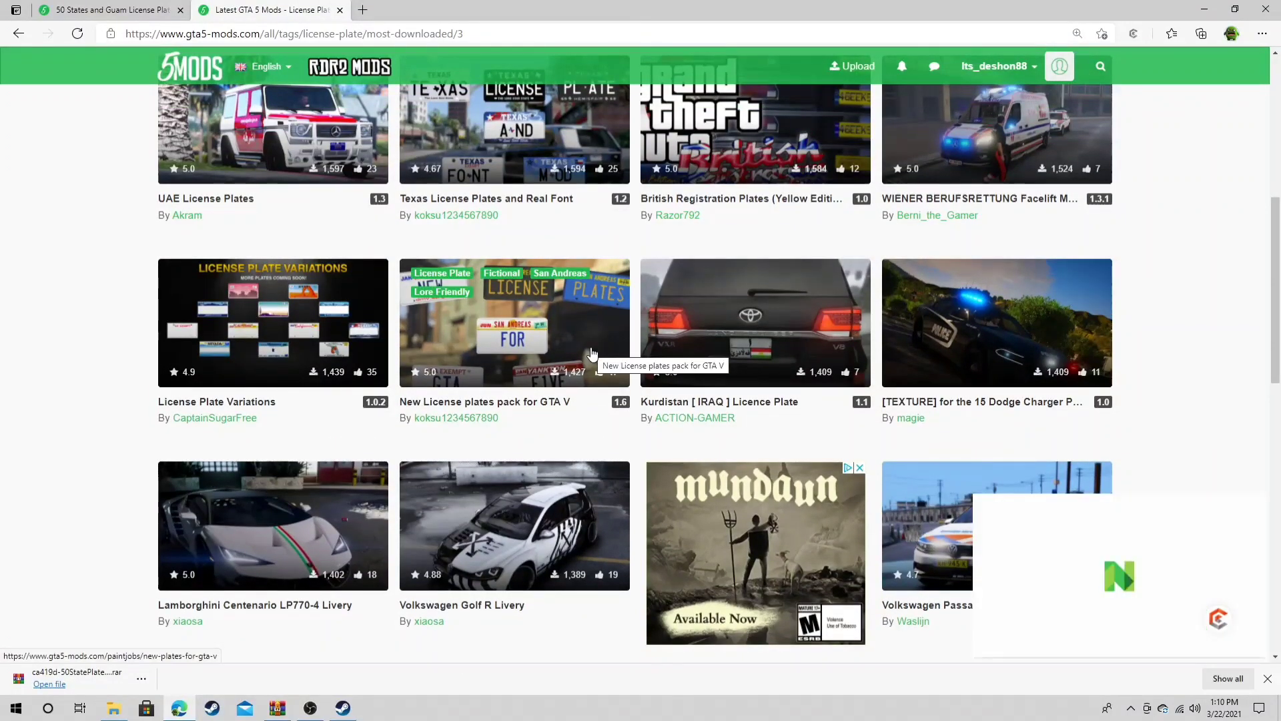
Browse the rest of page 3 and pages 4 and 5 of the most downloaded license plate mods for more plate packs.
{"action": "scroll", "coordinate": [587, 374], "scroll_direction": "down", "scroll_amount": 7}
{"action": "scroll", "coordinate": [588, 377], "scroll_direction": "down", "scroll_amount": 1}
{"action": "left_click", "coordinate": [601, 342]}
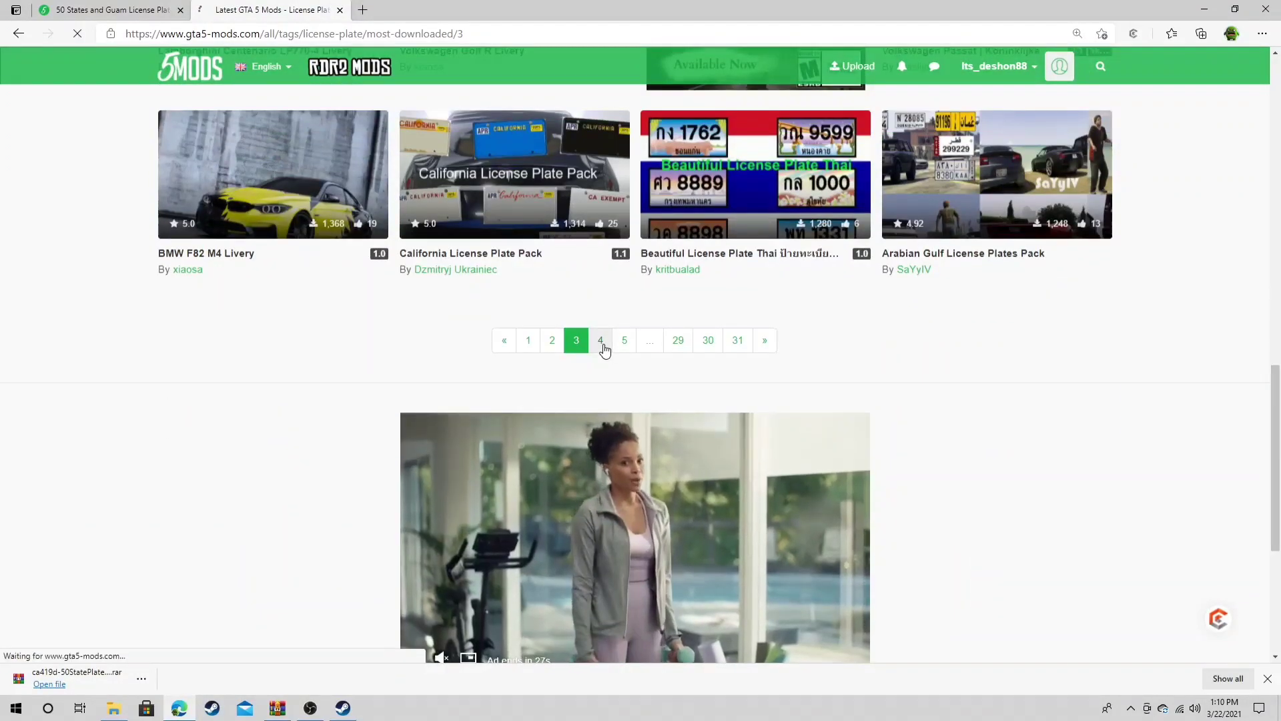
{"action": "scroll", "coordinate": [604, 351], "scroll_direction": "down", "scroll_amount": 12}
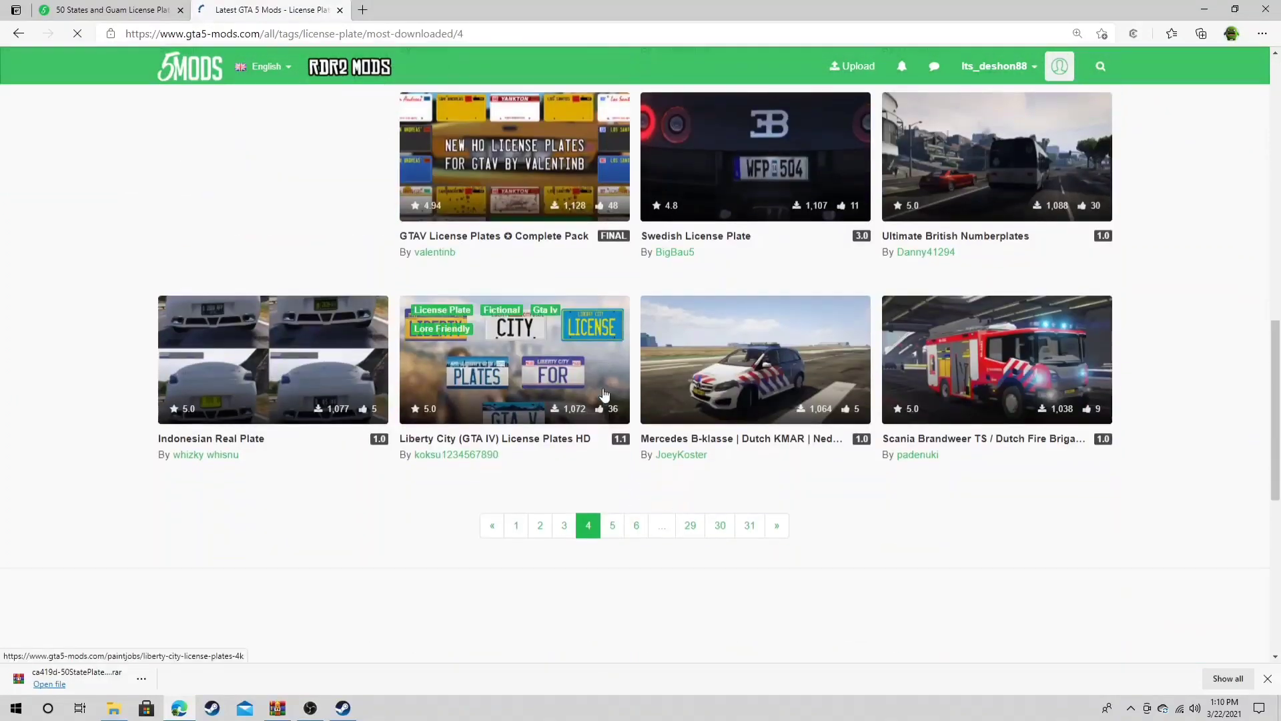
{"action": "left_click", "coordinate": [614, 526]}
{"action": "scroll", "coordinate": [551, 419], "scroll_direction": "down", "scroll_amount": 13}
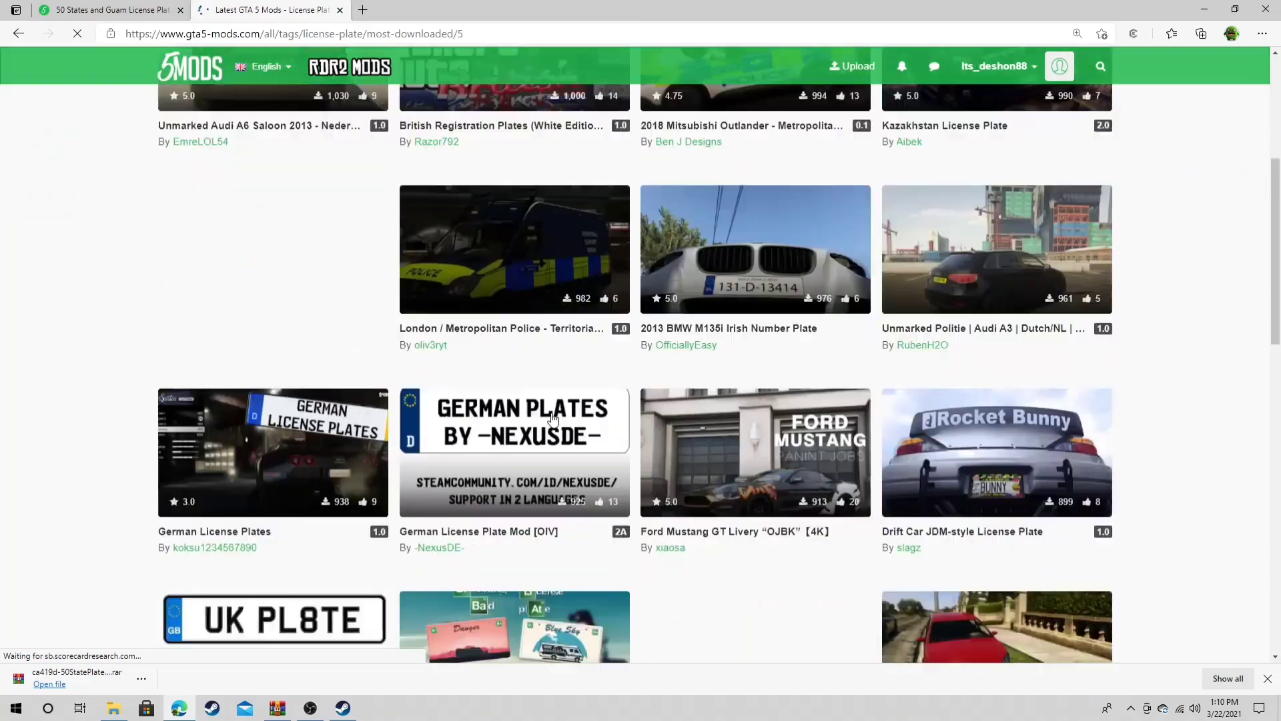
{"action": "scroll", "coordinate": [615, 445], "scroll_direction": "up", "scroll_amount": 3}
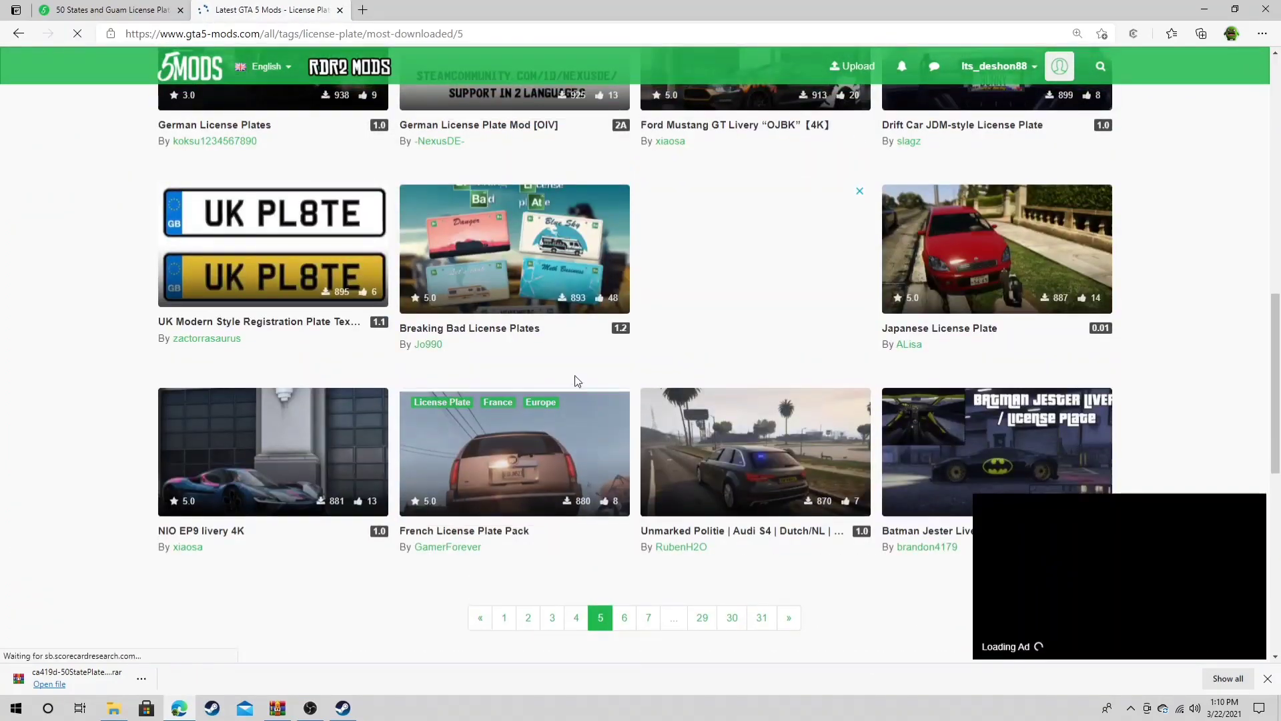
Download the current version 1.2 of the Breaking Bad License Plates mod from page 5 and close its download page.
{"action": "left_click", "coordinate": [531, 279]}
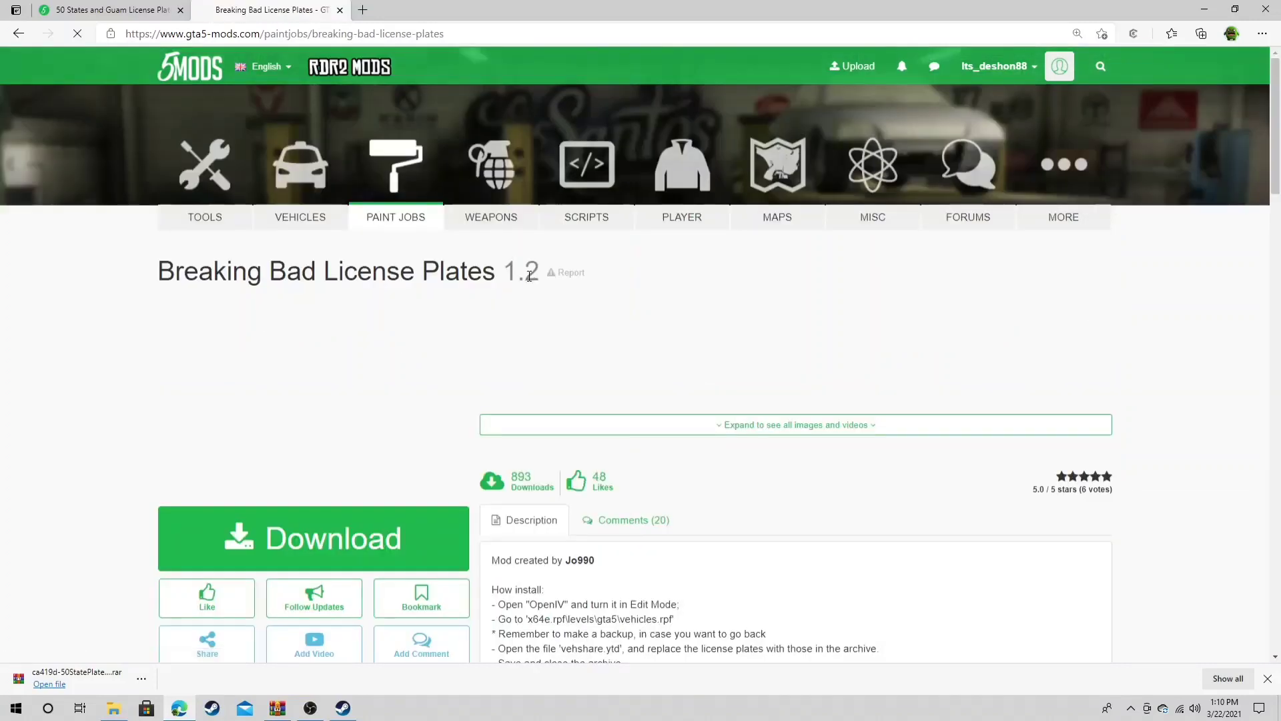
{"action": "scroll", "coordinate": [451, 327], "scroll_direction": "down", "scroll_amount": 4}
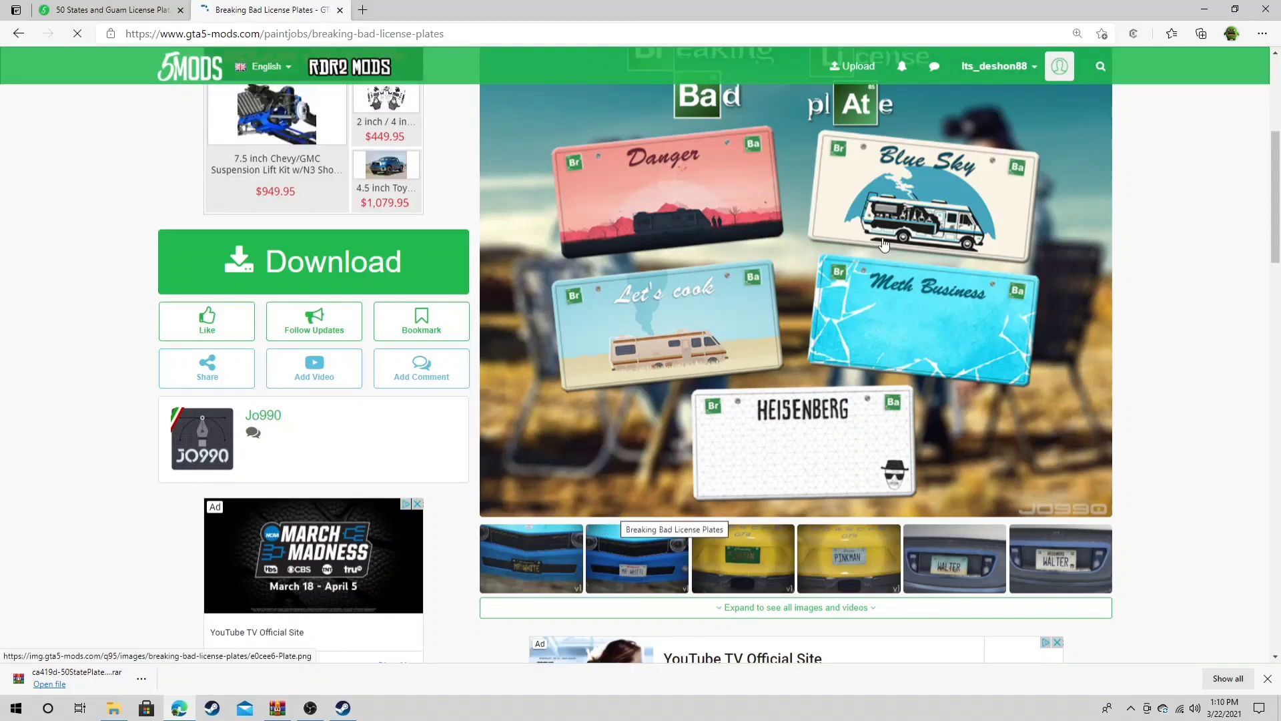
{"action": "scroll", "coordinate": [734, 327], "scroll_direction": "down", "scroll_amount": 4}
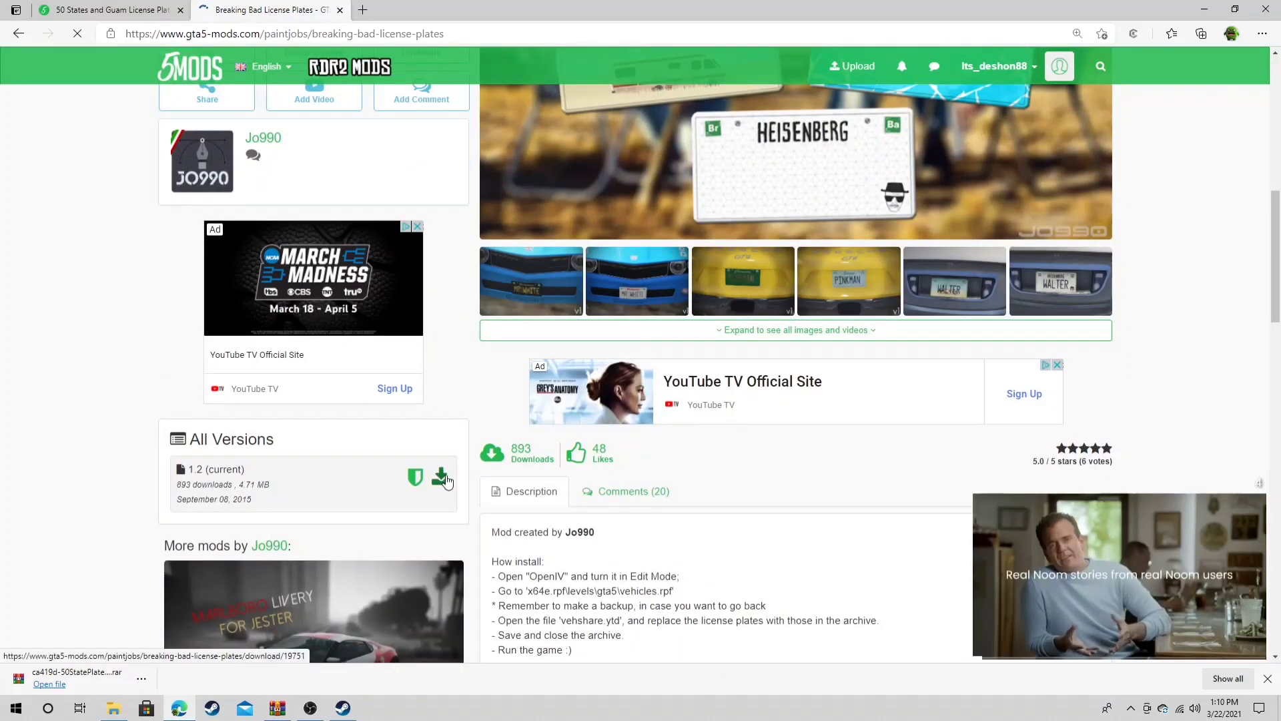
{"action": "left_click", "coordinate": [439, 481]}
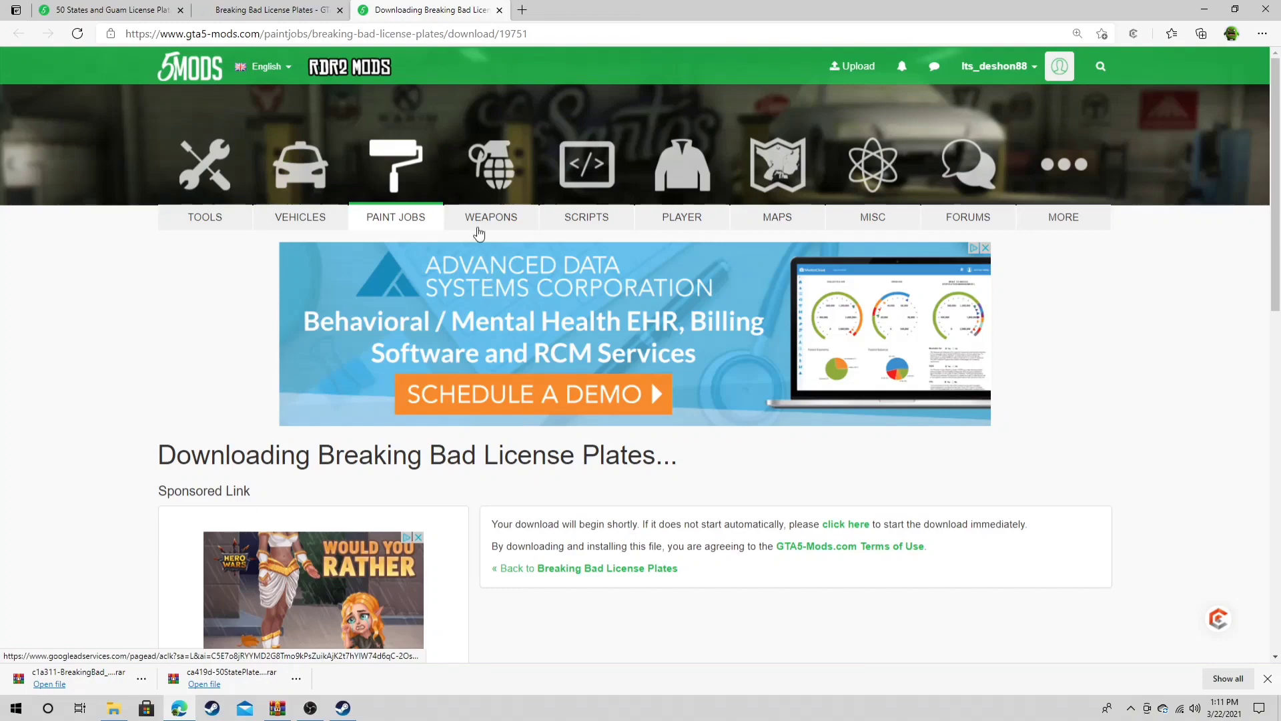
{"action": "left_click", "coordinate": [499, 10]}
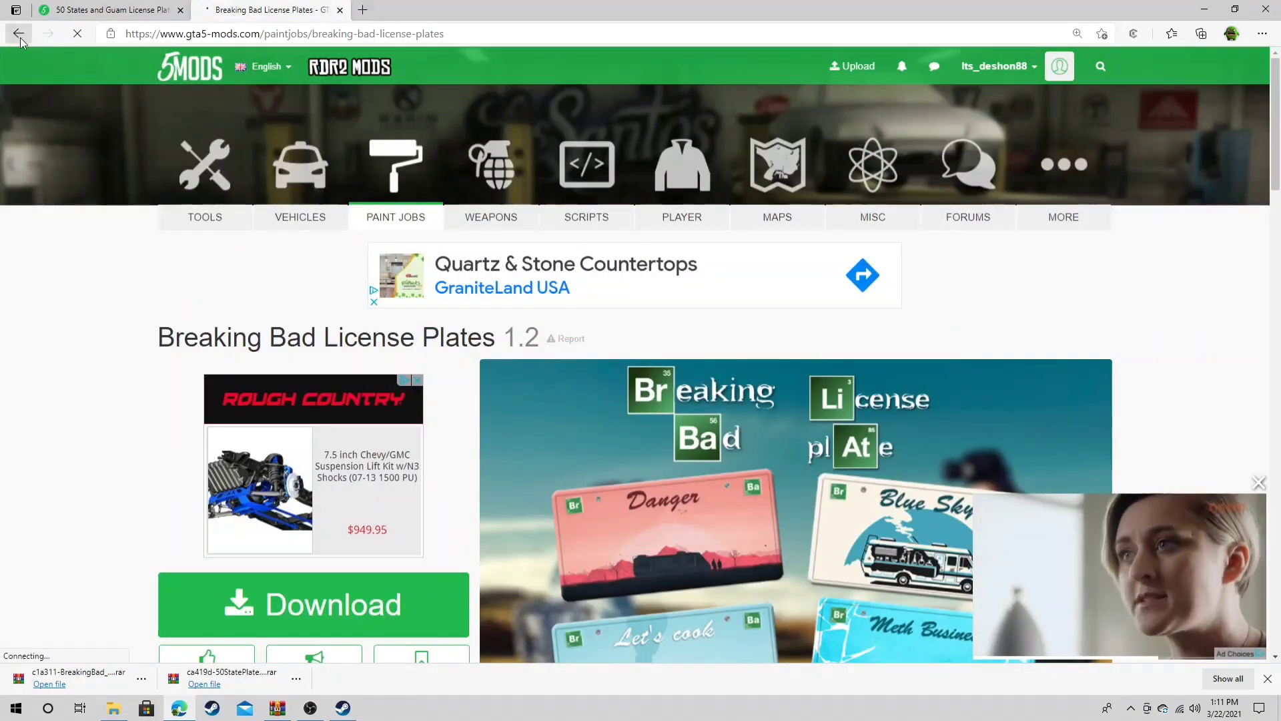
Go to page 6 of the license plate mods and download version 1.0 of Vice City License Plates.
{"action": "left_click", "coordinate": [20, 38]}
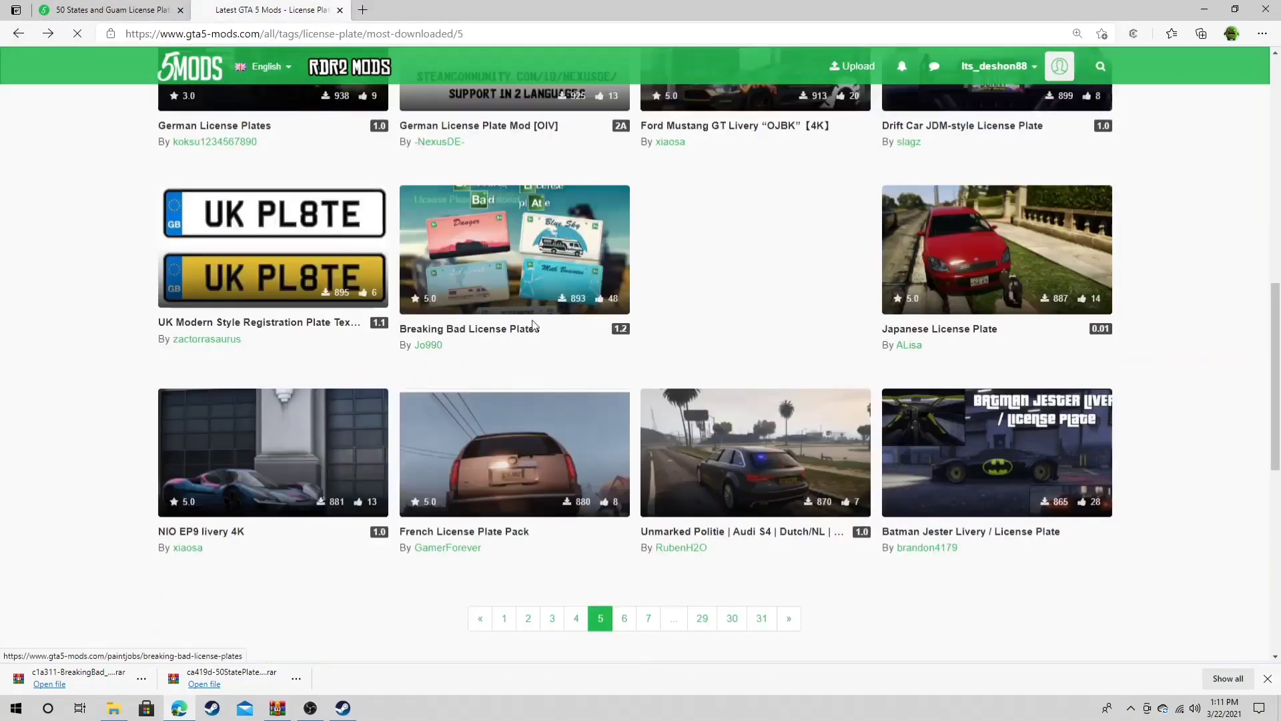
{"action": "left_click", "coordinate": [625, 620]}
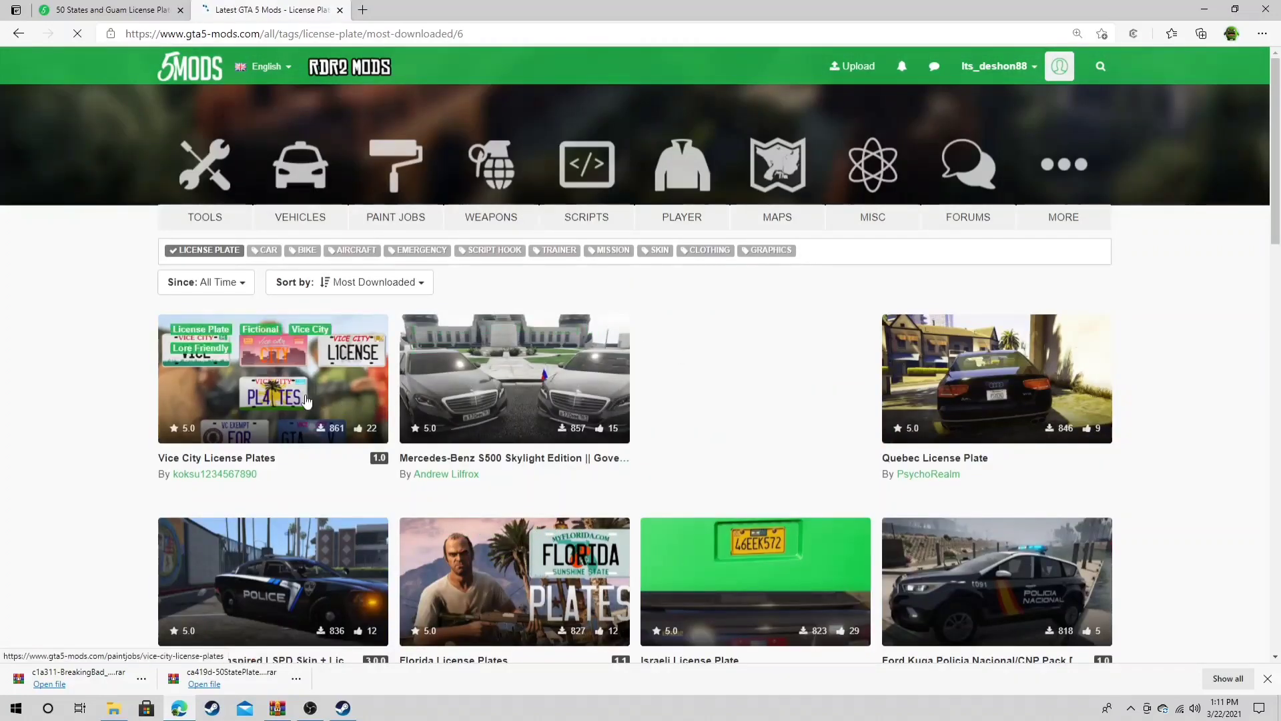
{"action": "left_click", "coordinate": [289, 419]}
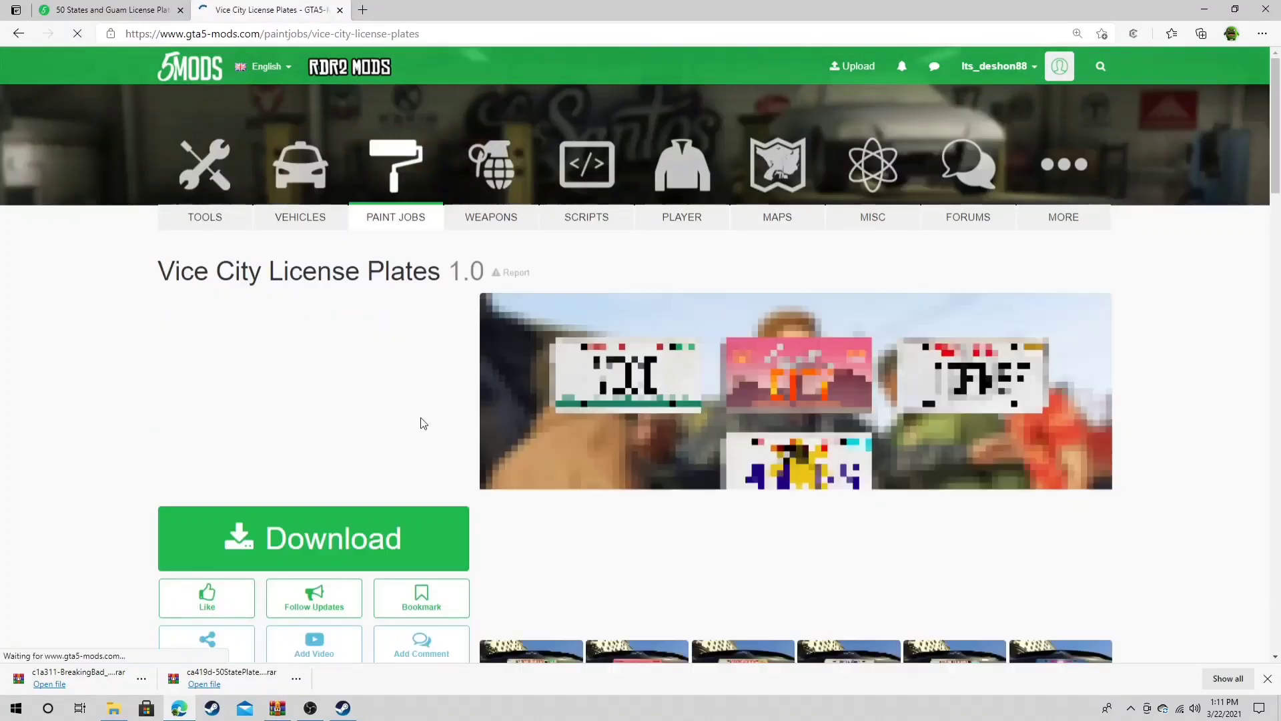
{"action": "scroll", "coordinate": [547, 440], "scroll_direction": "down", "scroll_amount": 3}
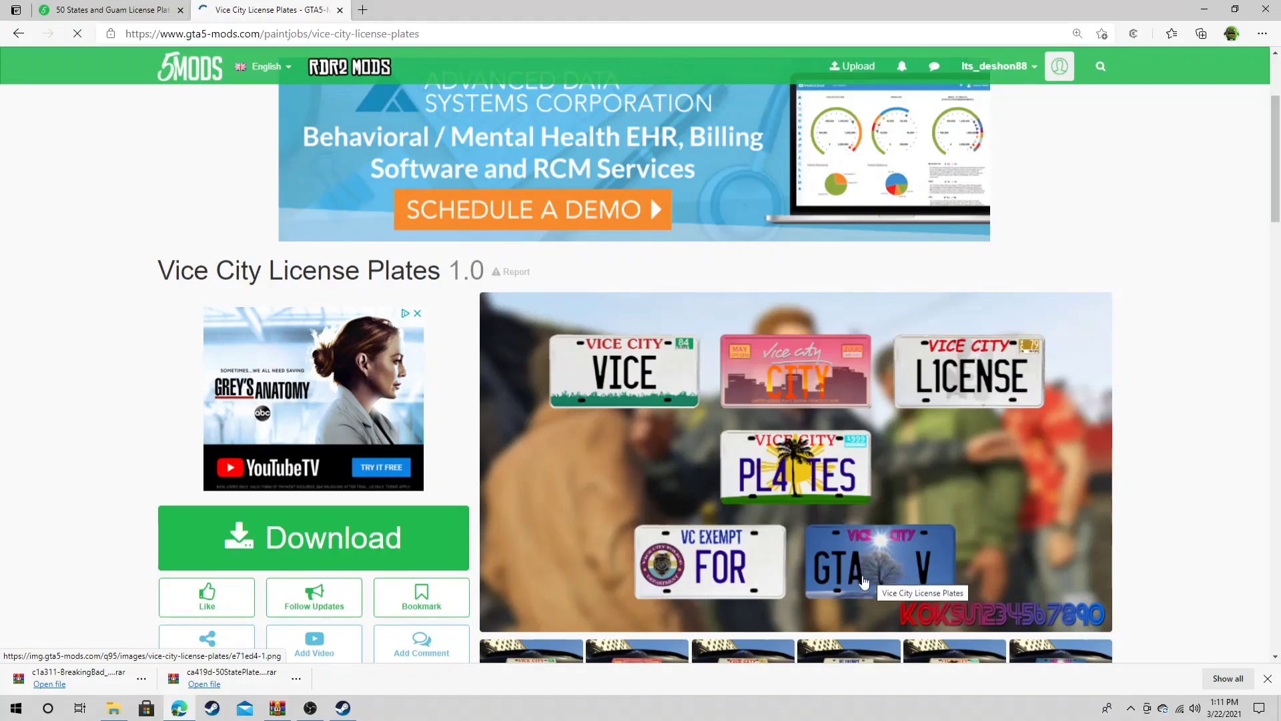
{"action": "scroll", "coordinate": [455, 473], "scroll_direction": "down", "scroll_amount": 8}
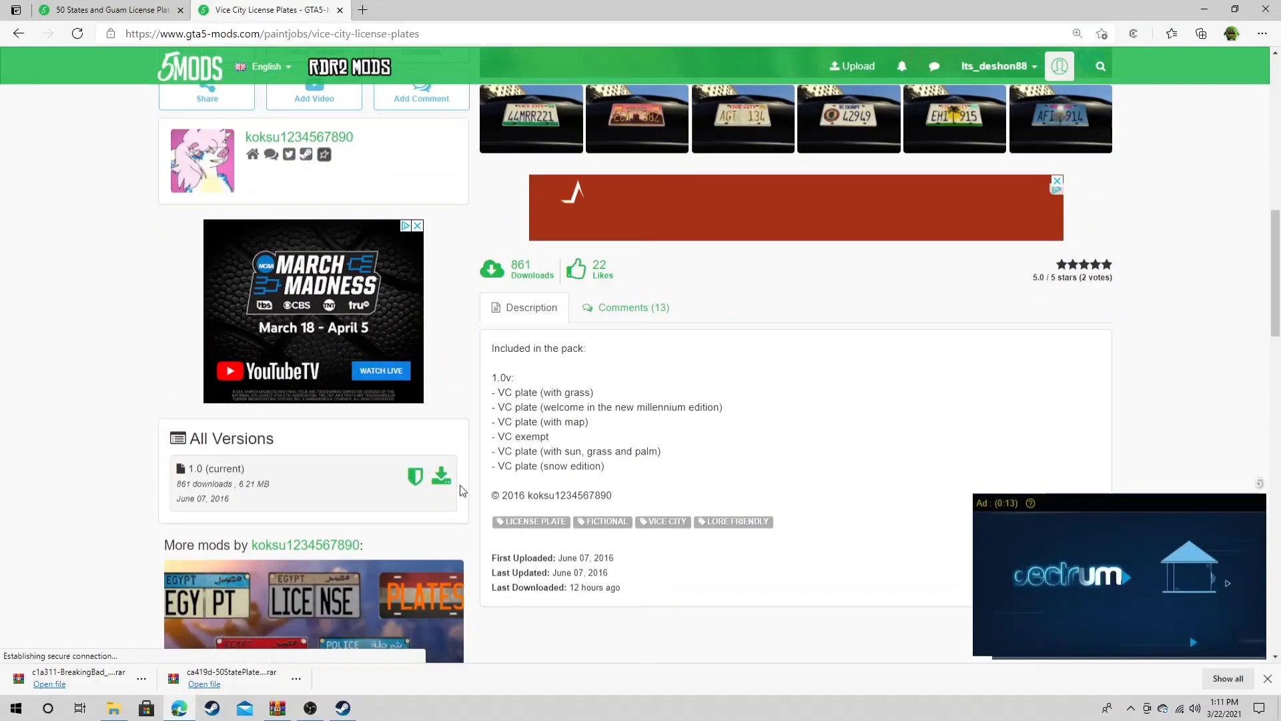
{"action": "left_click", "coordinate": [441, 476]}
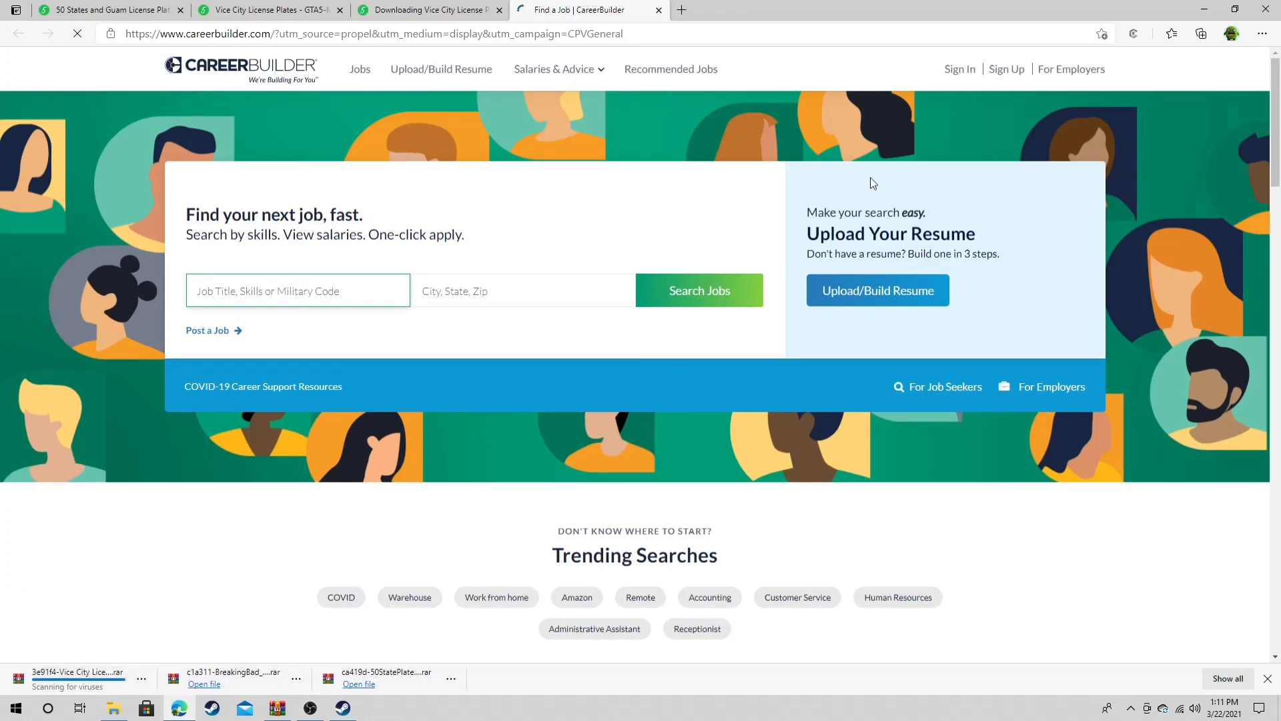
Minimize the browser, launch OpenIV for Grand Theft Auto V on Windows, and move its window to the upper part of the desktop.
{"action": "left_click", "coordinate": [1209, 9]}
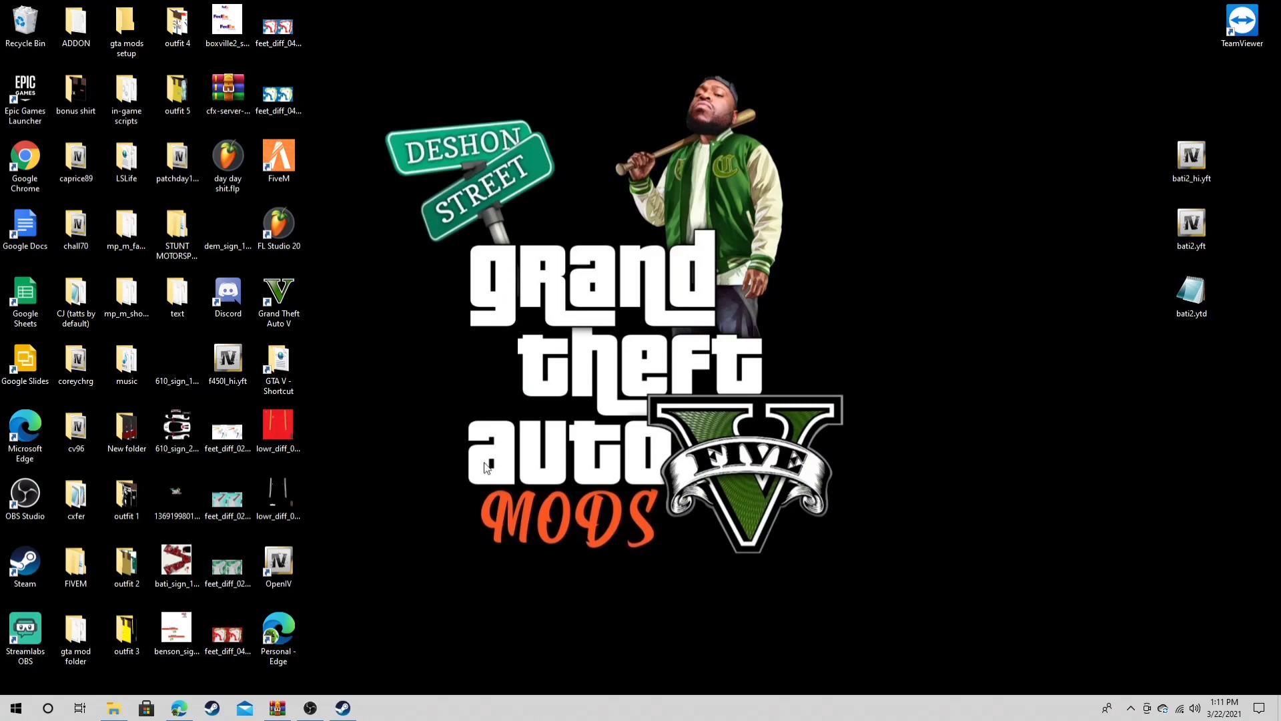
{"action": "left_click", "coordinate": [292, 562]}
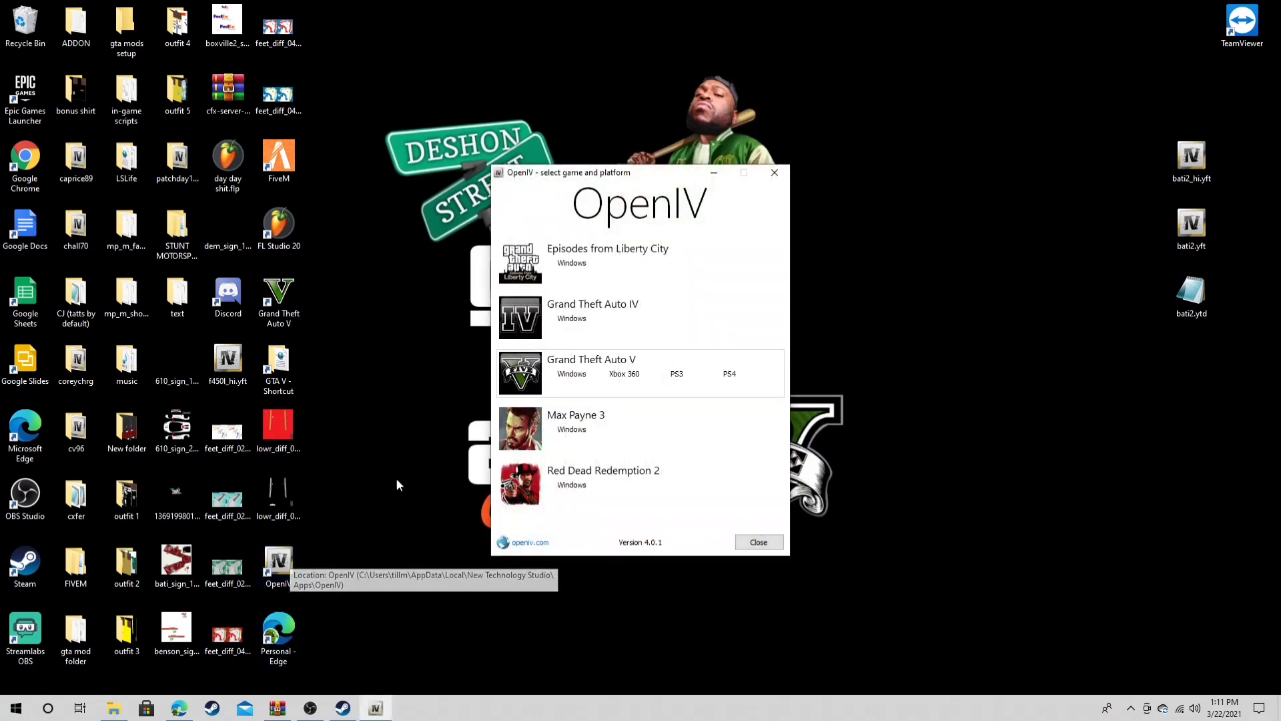
{"action": "left_click", "coordinate": [572, 374]}
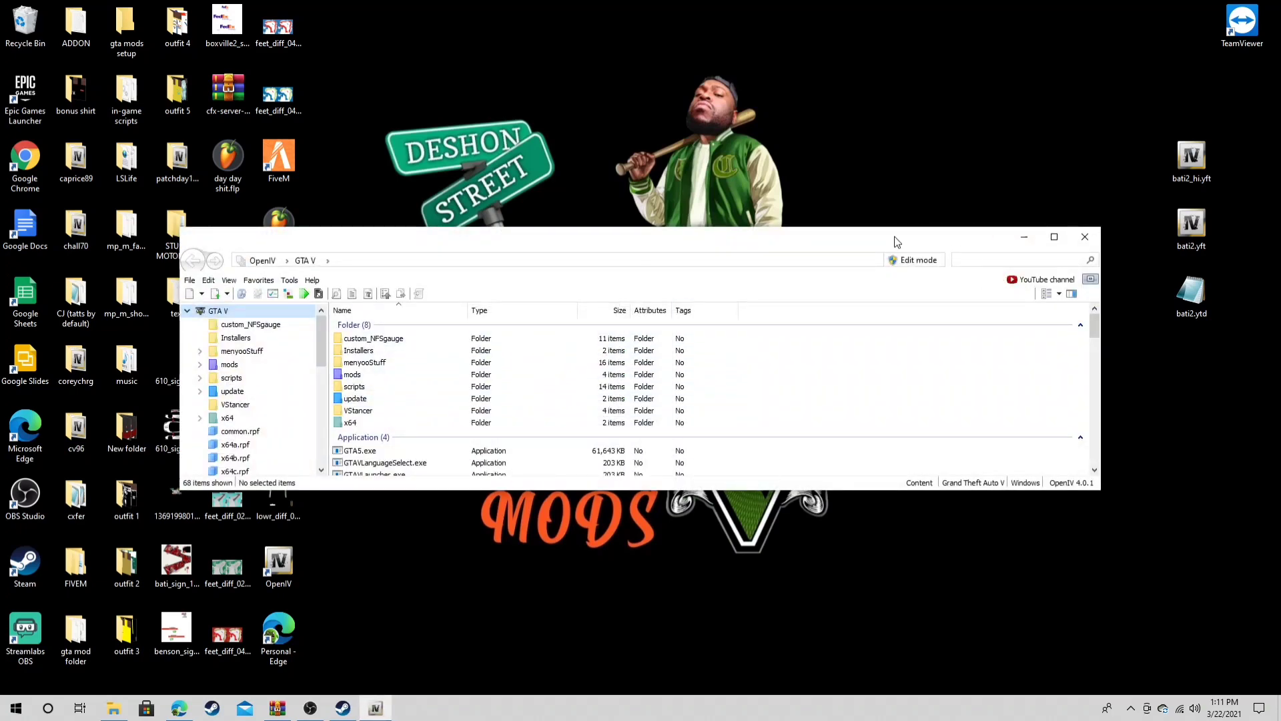
{"action": "left_click_drag", "start_coordinate": [896, 241], "coordinate": [813, 27]}
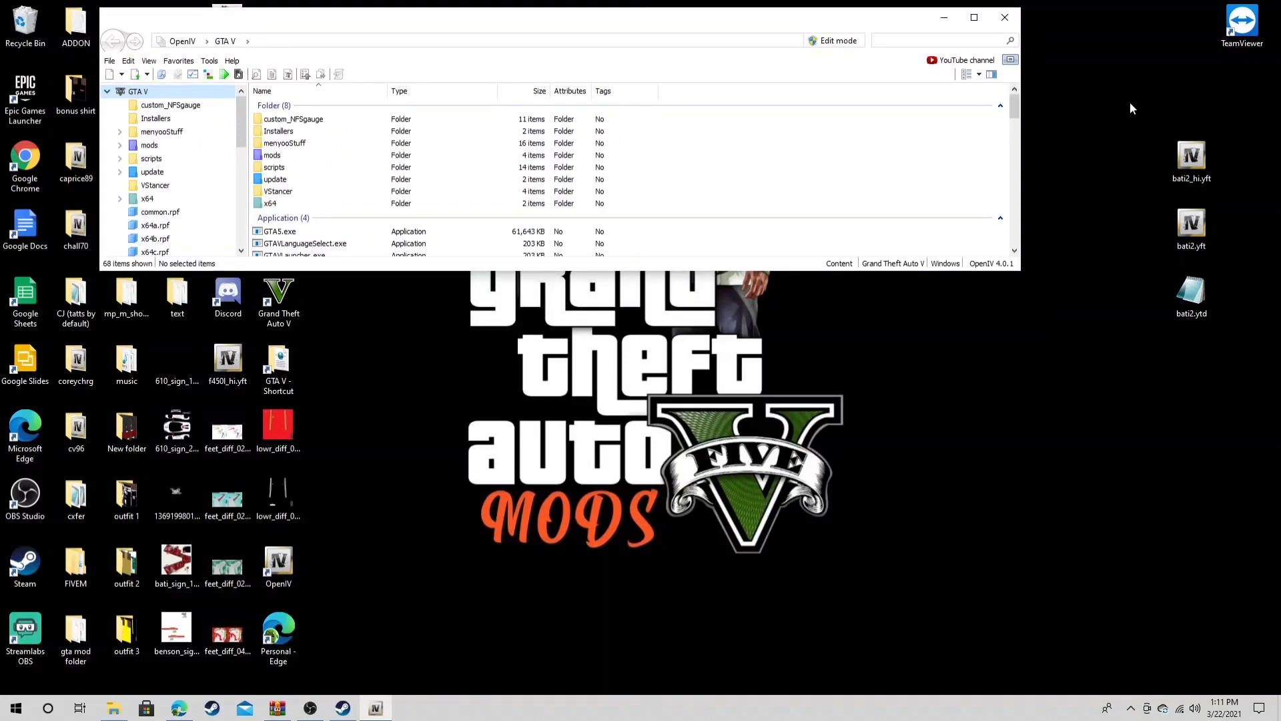
Delete the files bati2_hi.yft, bati2.yft and bati2.ytd from the desktop.
{"action": "left_click_drag", "start_coordinate": [1131, 108], "coordinate": [1268, 345]}
{"action": "right_click", "coordinate": [1194, 235]}
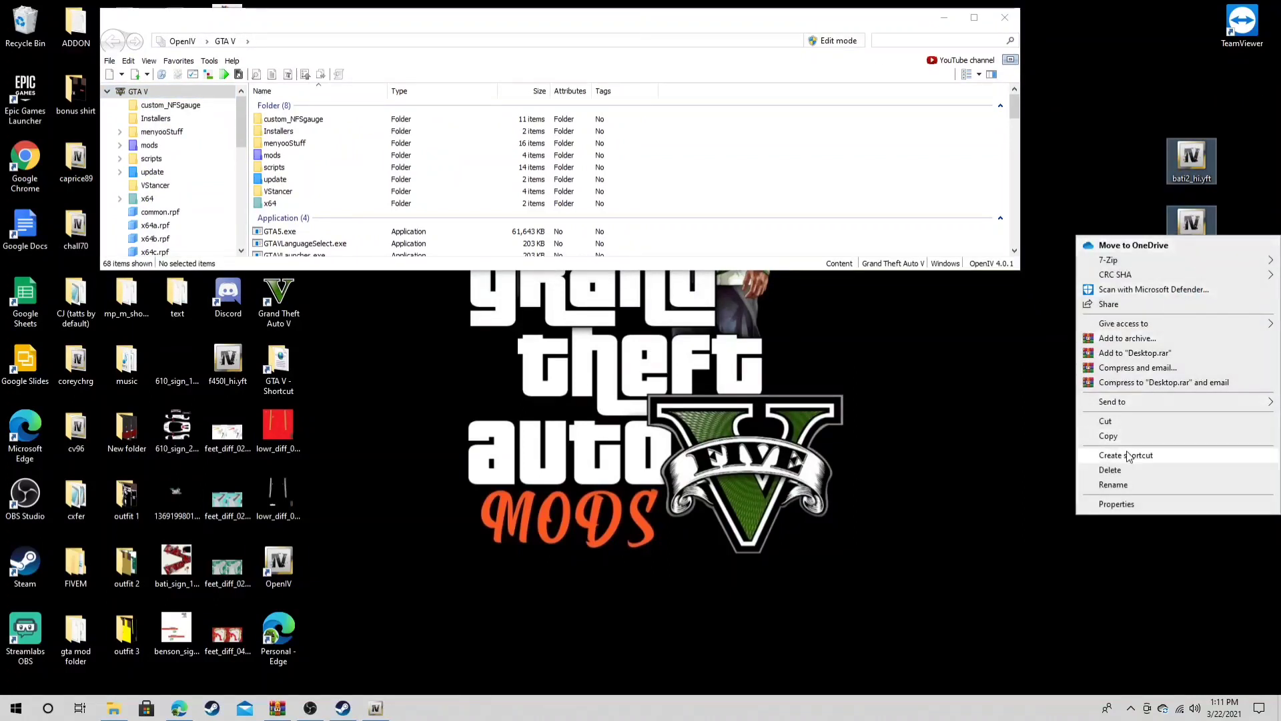
{"action": "left_click", "coordinate": [1115, 470]}
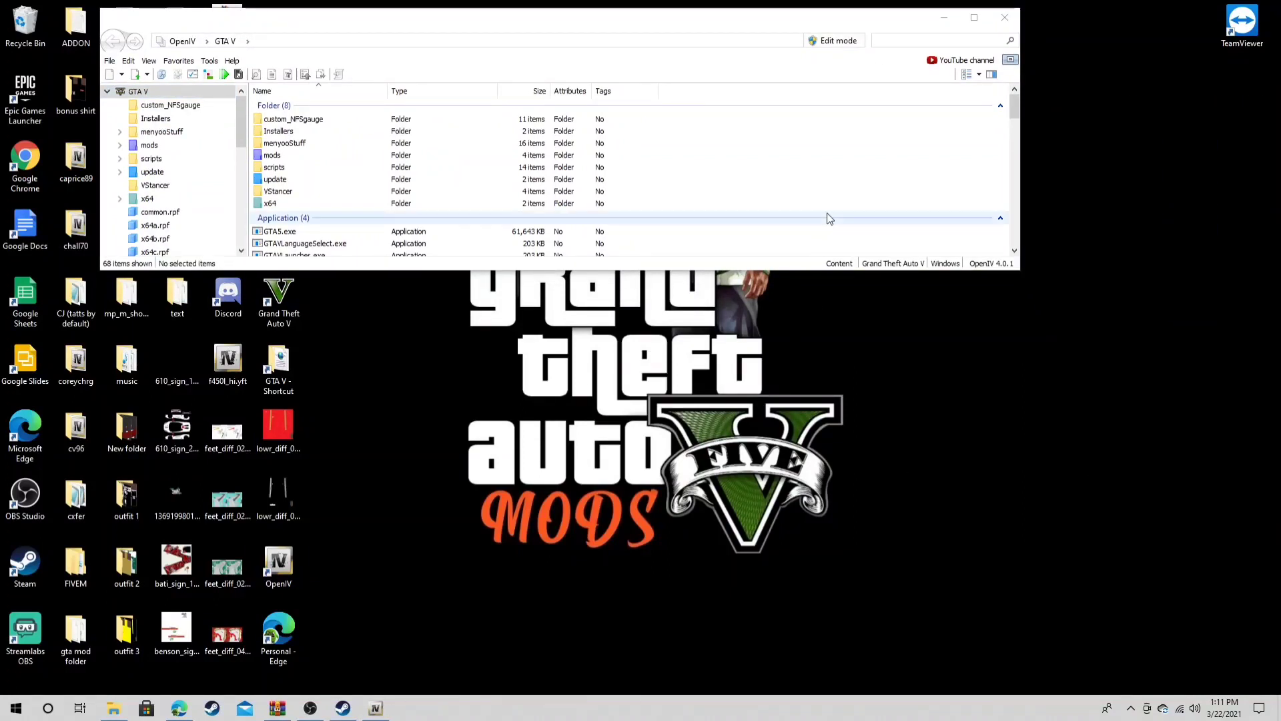
Turn on Edit mode and open the vehicles.rpf archive under mods, x64e.rpf, levels, gta5.
{"action": "left_click", "coordinate": [834, 40]}
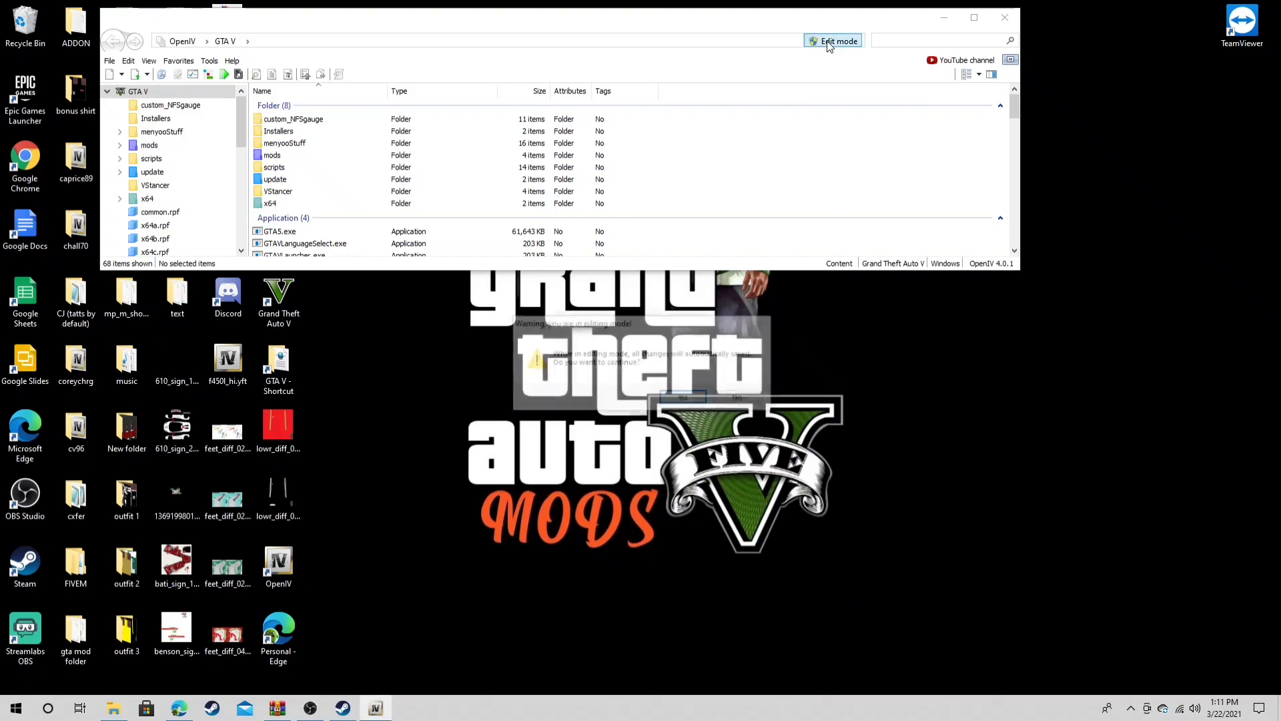
{"action": "left_click", "coordinate": [684, 398]}
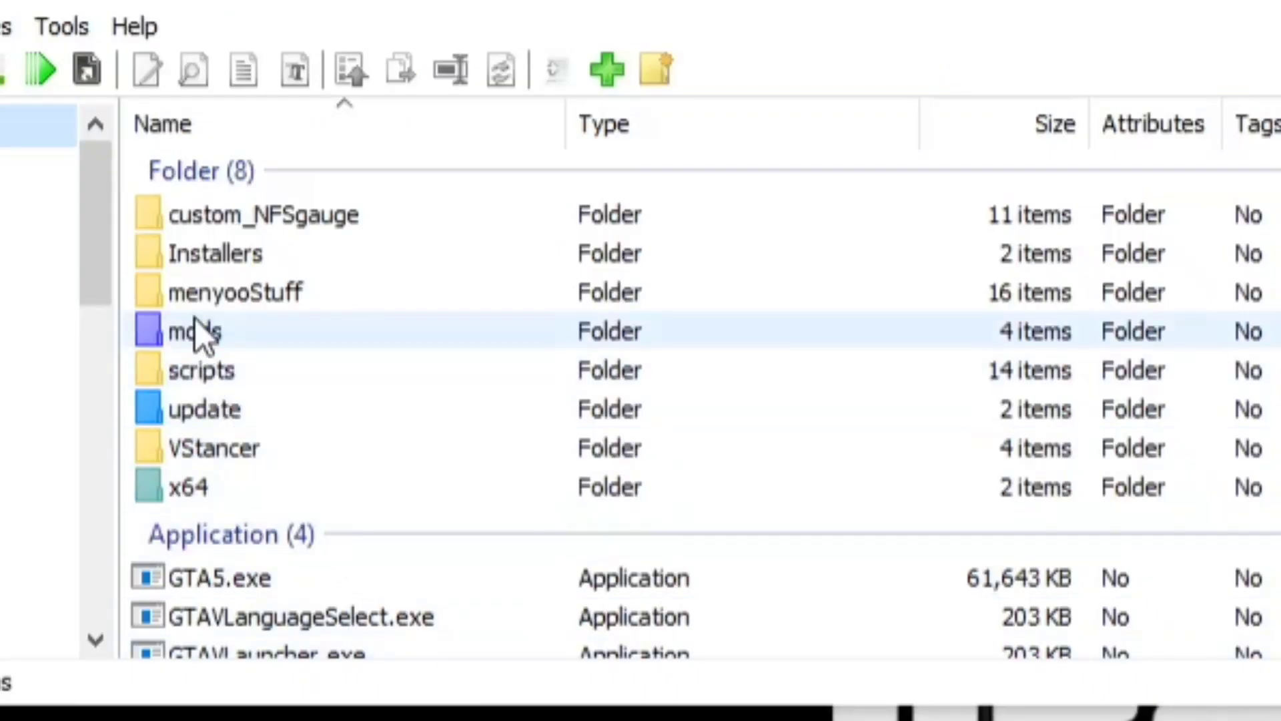
{"action": "double_click", "coordinate": [263, 327]}
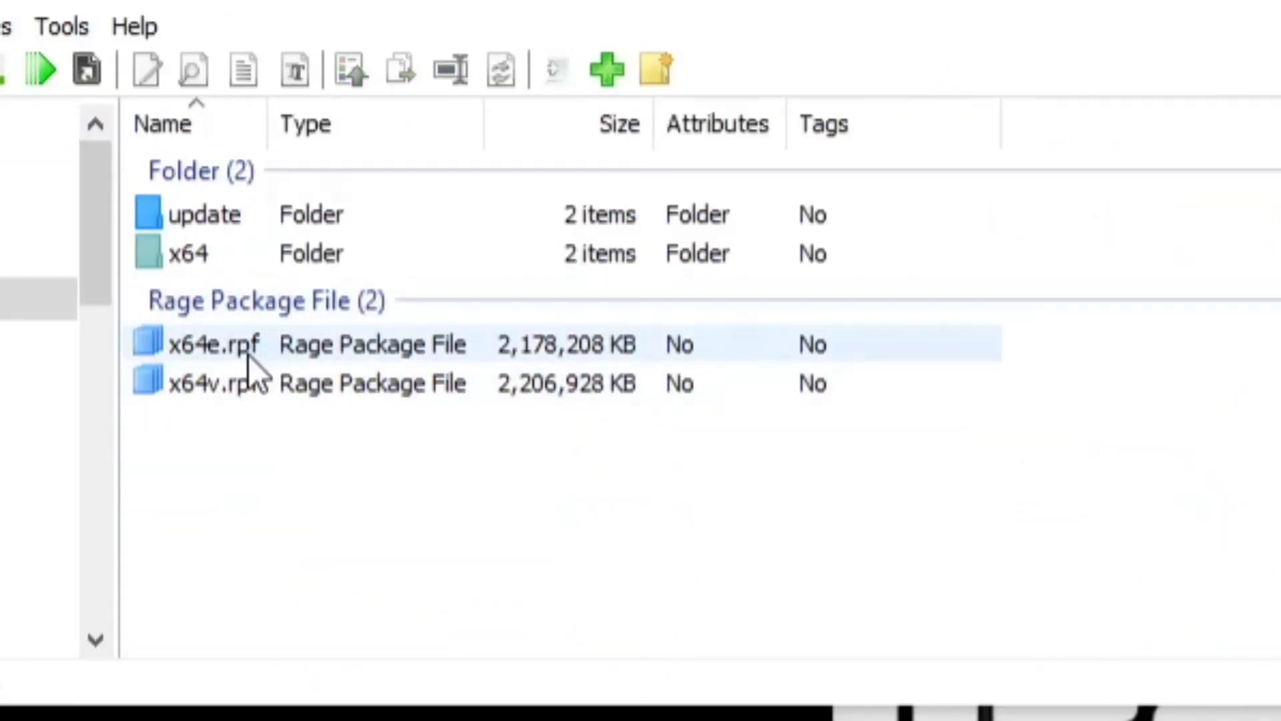
{"action": "double_click", "coordinate": [300, 342]}
{"action": "left_click", "coordinate": [244, 219]}
{"action": "double_click", "coordinate": [244, 219]}
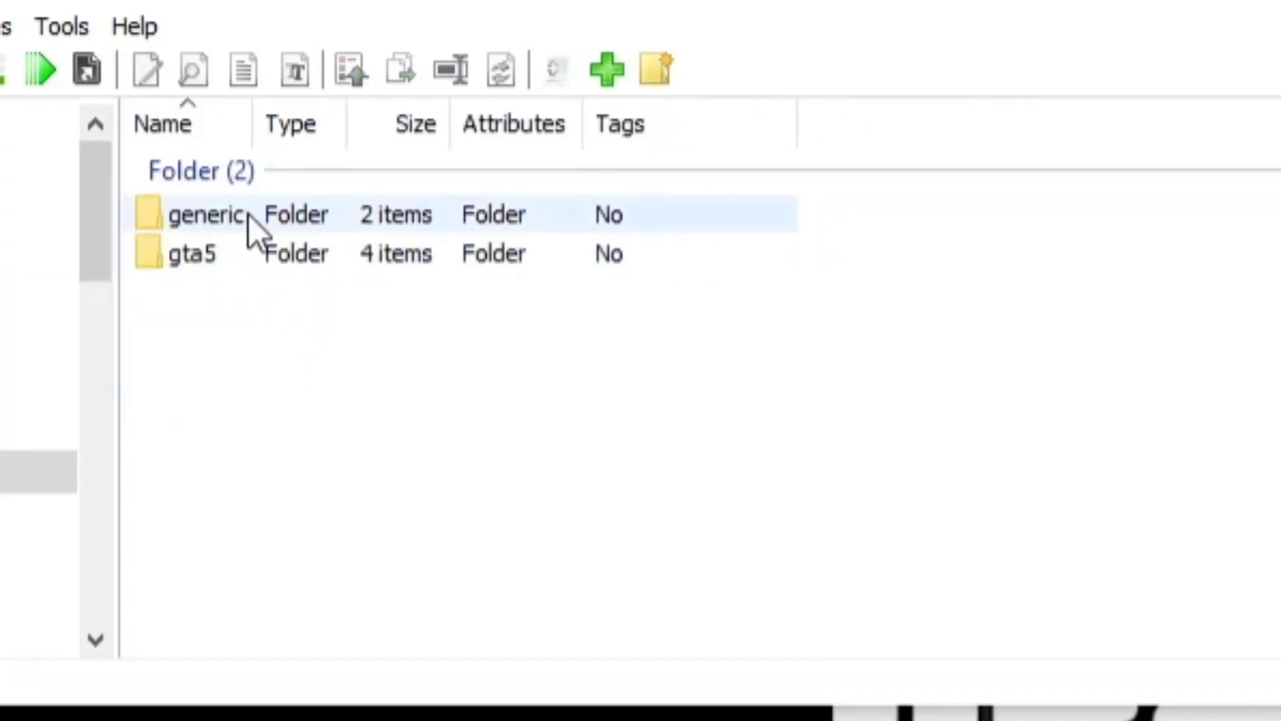
{"action": "double_click", "coordinate": [258, 258]}
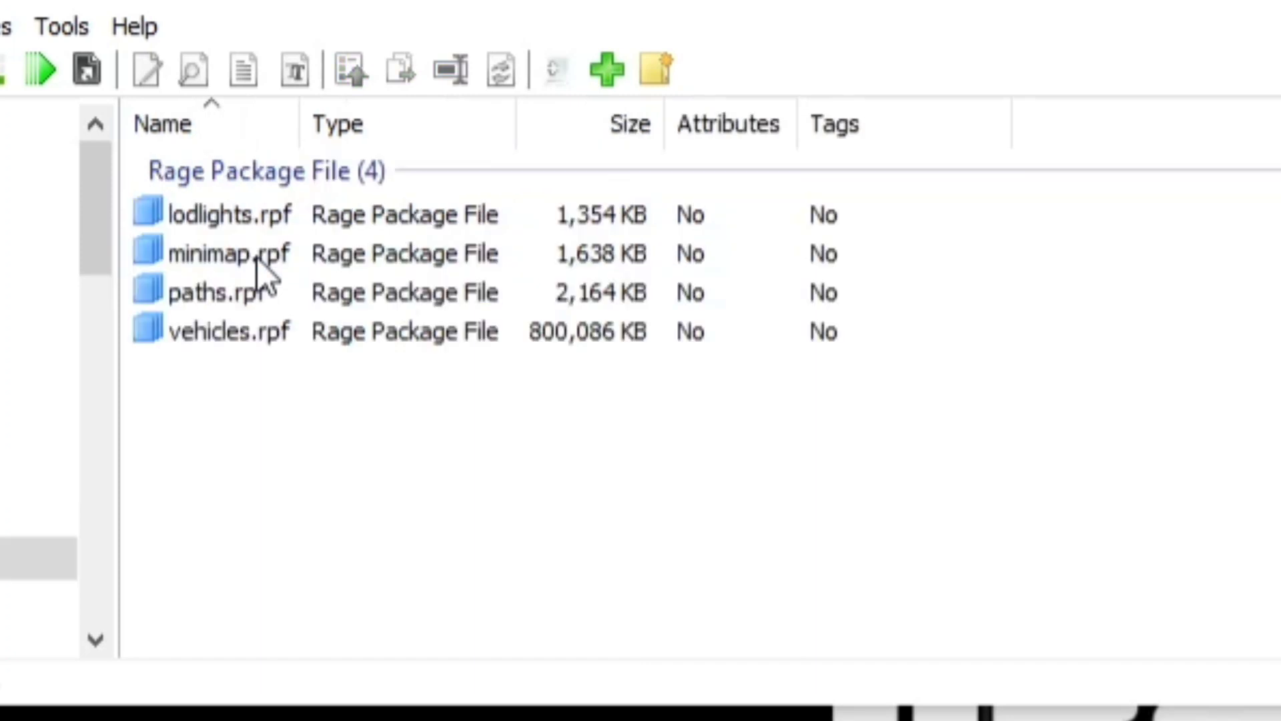
{"action": "double_click", "coordinate": [323, 331]}
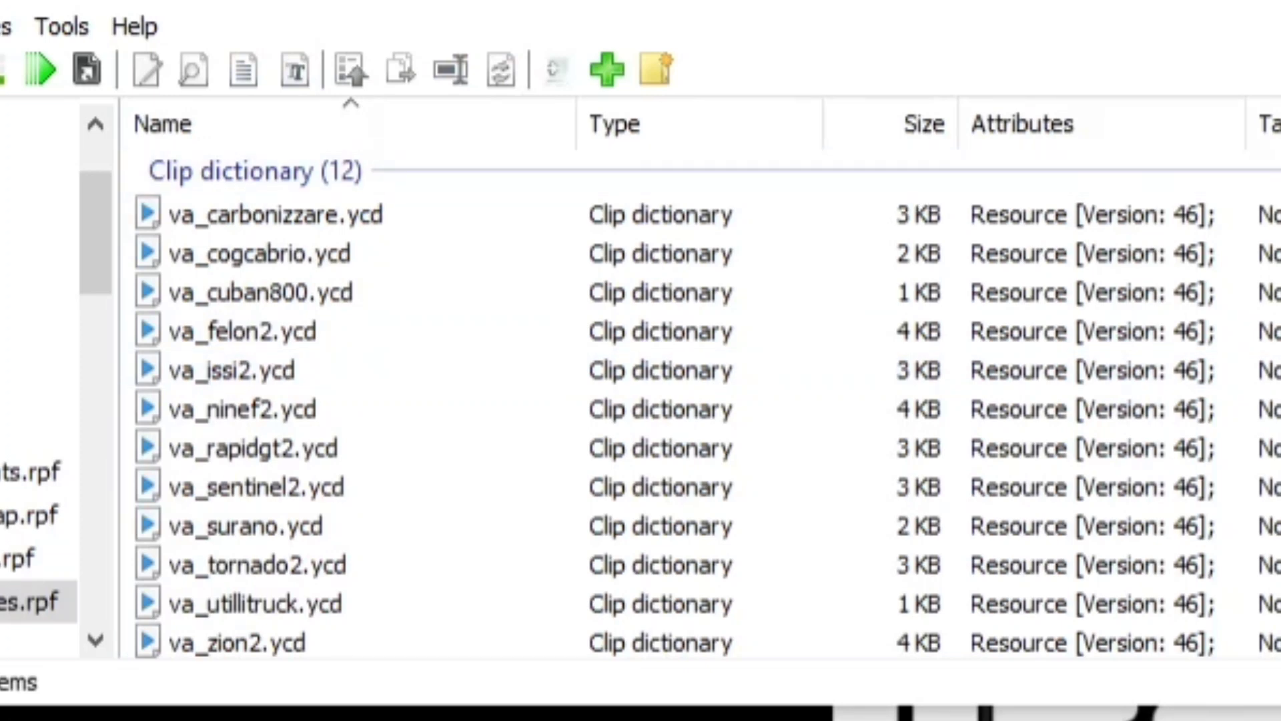
Open vehshare.ytd from vehicles.rpf in the texture editor and bring its plate textures into view.
{"action": "scroll", "coordinate": [705, 404], "scroll_direction": "down", "scroll_amount": 20}
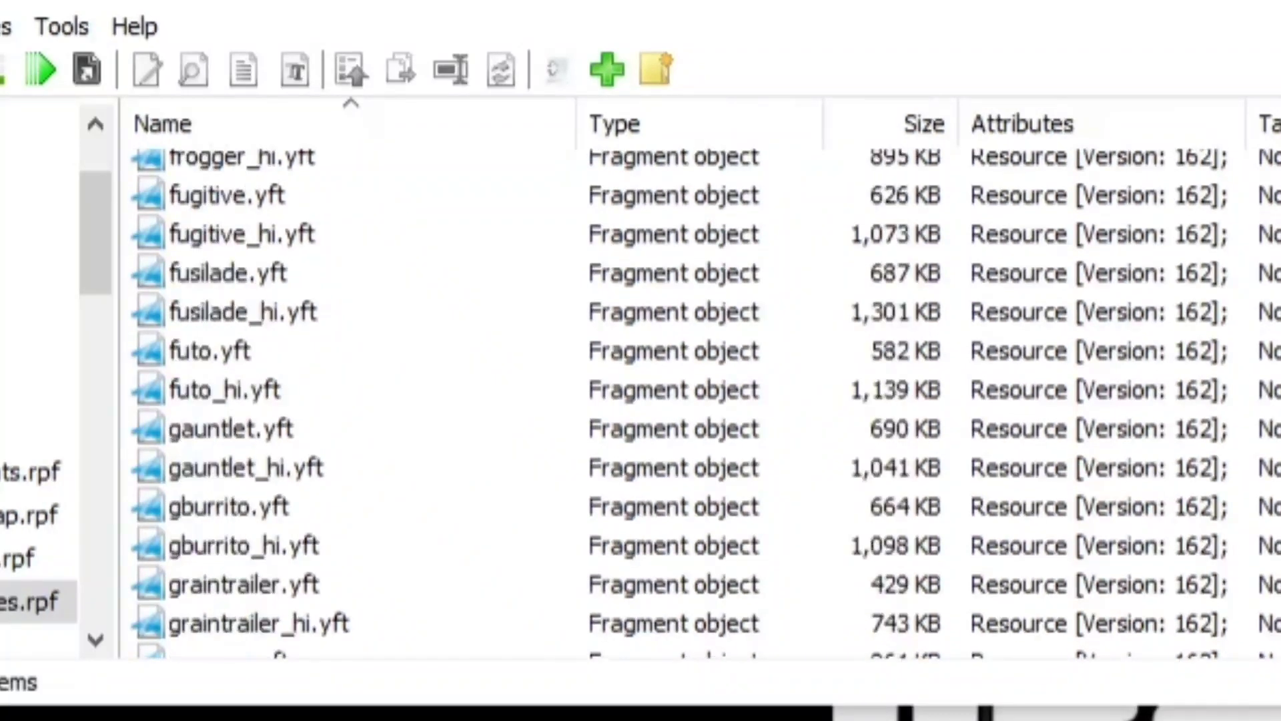
{"action": "scroll", "coordinate": [705, 404], "scroll_direction": "down", "scroll_amount": 20}
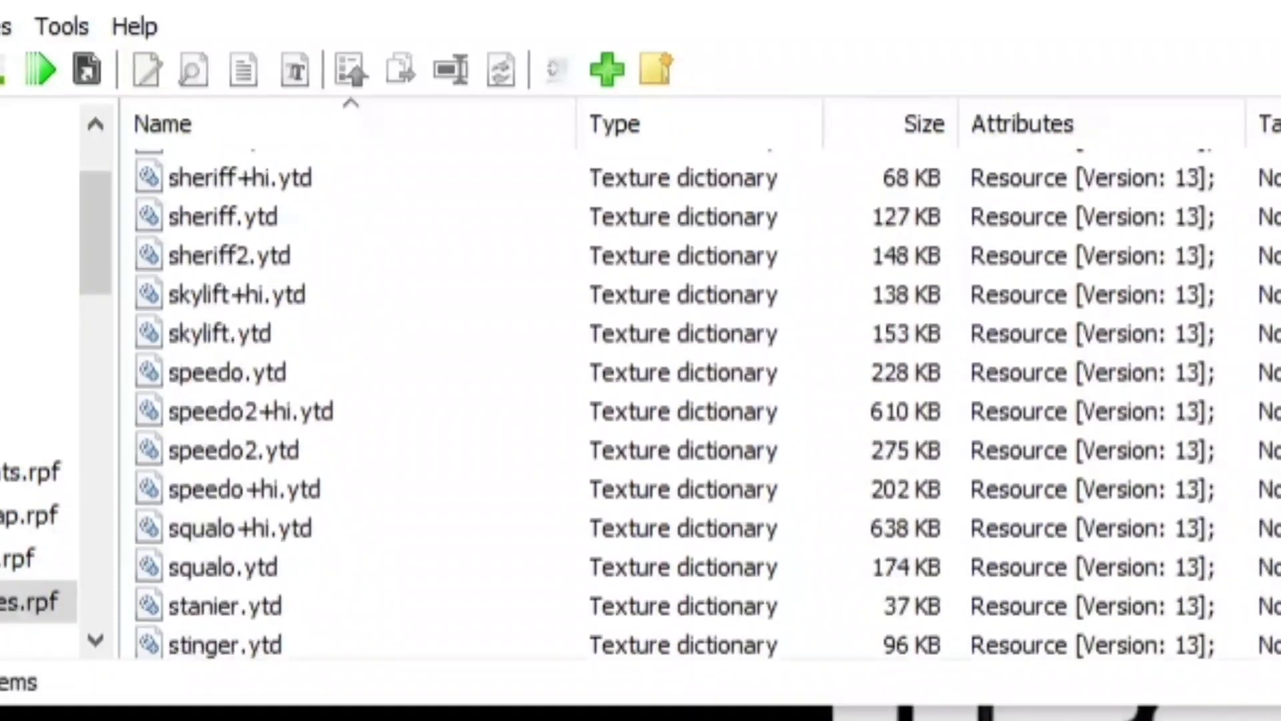
{"action": "scroll", "coordinate": [1063, 457], "scroll_direction": "down", "scroll_amount": 4}
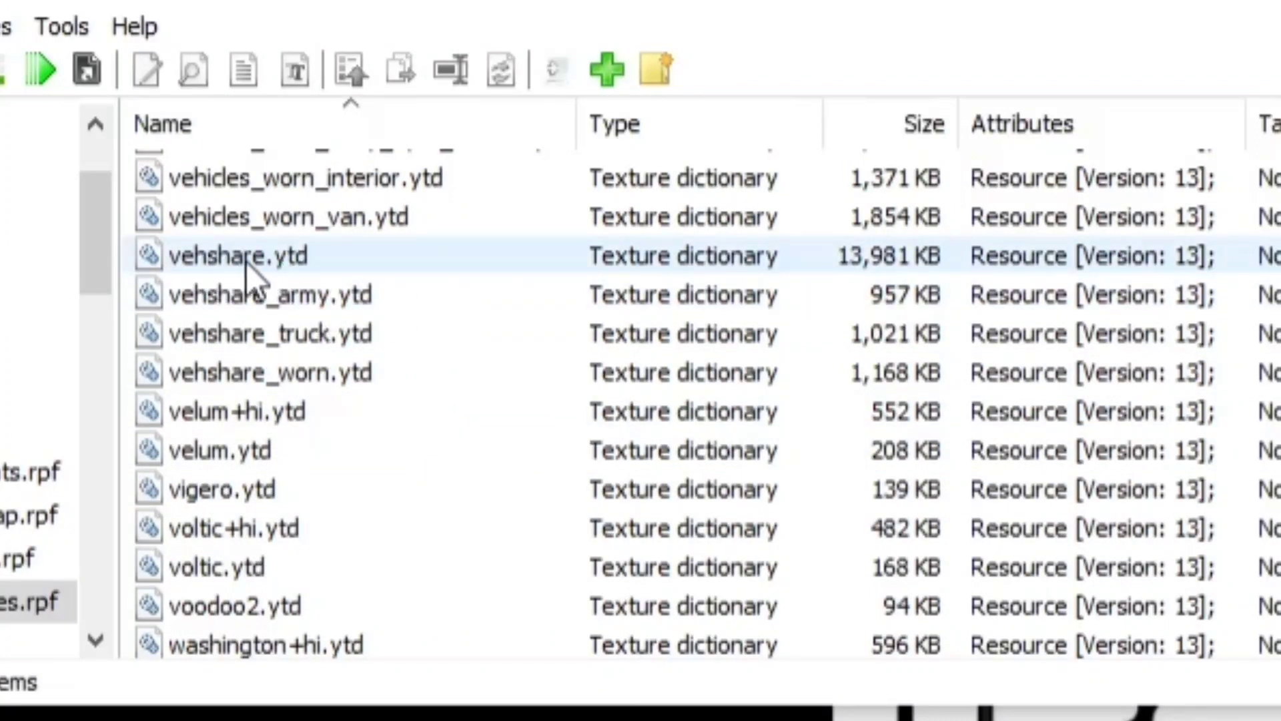
{"action": "double_click", "coordinate": [411, 258]}
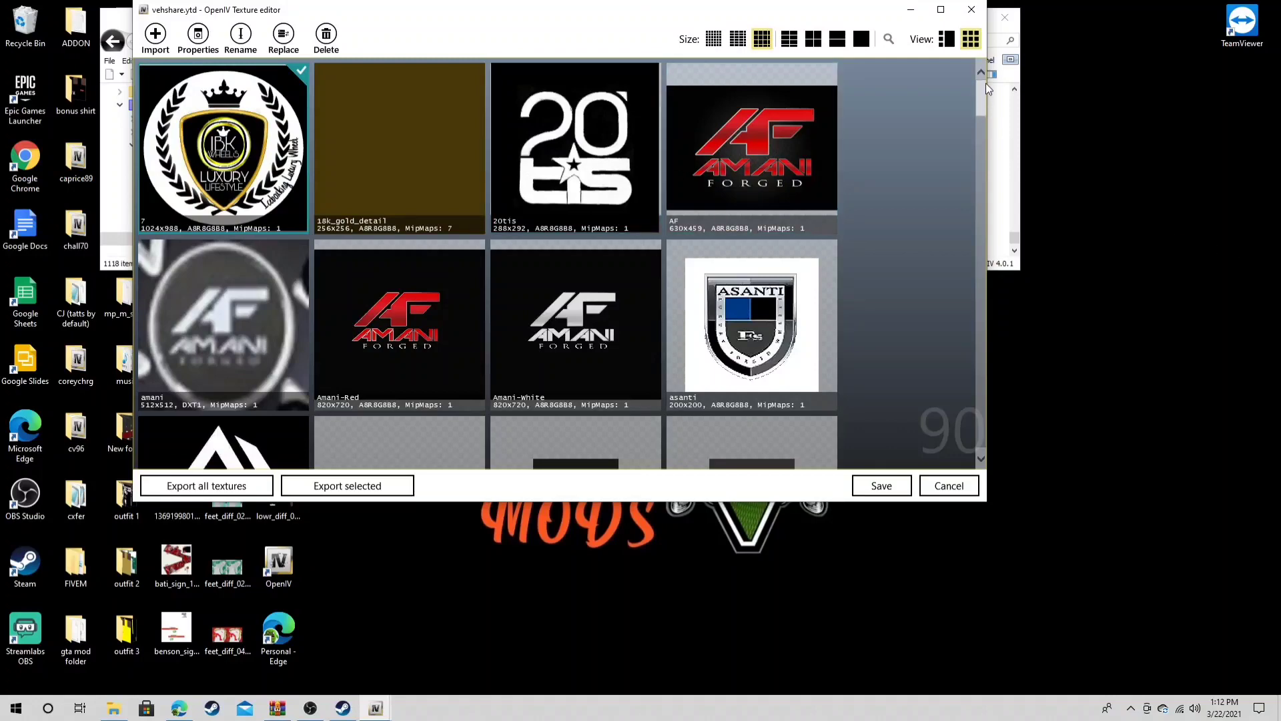
{"action": "left_click_drag", "start_coordinate": [983, 91], "coordinate": [1002, 216]}
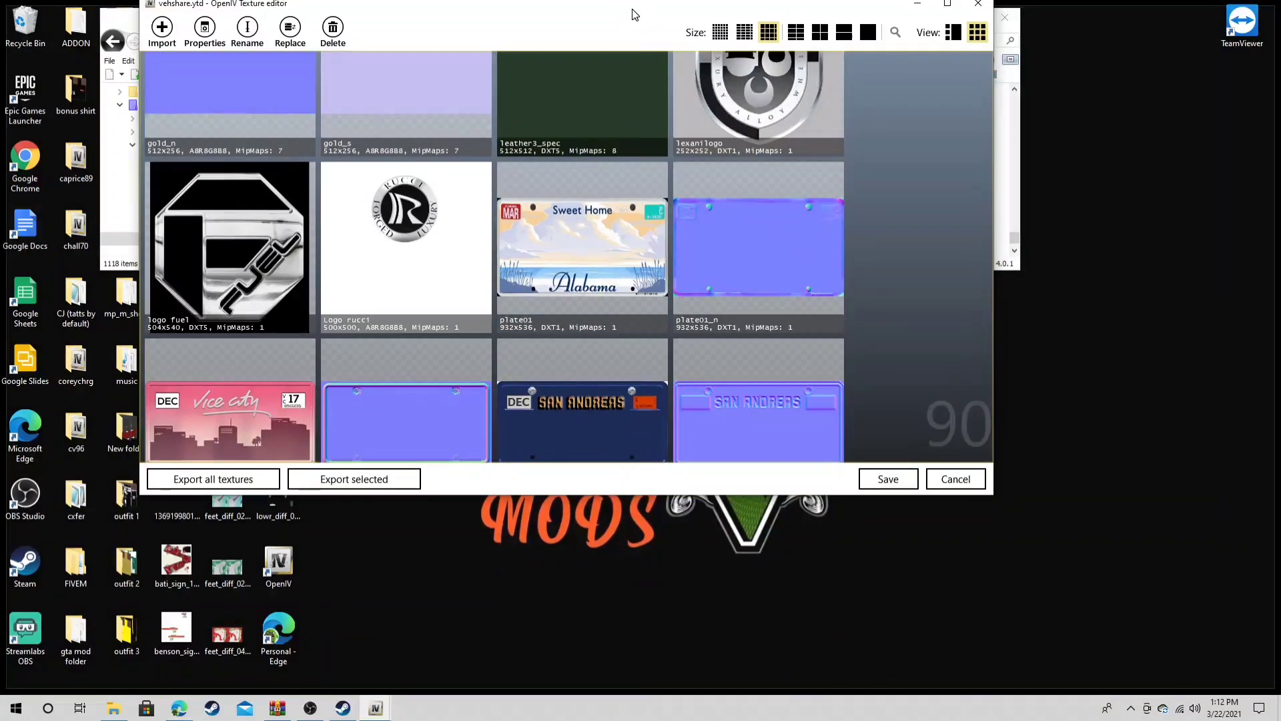
Shorten the texture editor window so that it ends just below the row with the plate01 texture.
{"action": "double_click", "coordinate": [627, 22]}
{"action": "left_click", "coordinate": [1233, 6]}
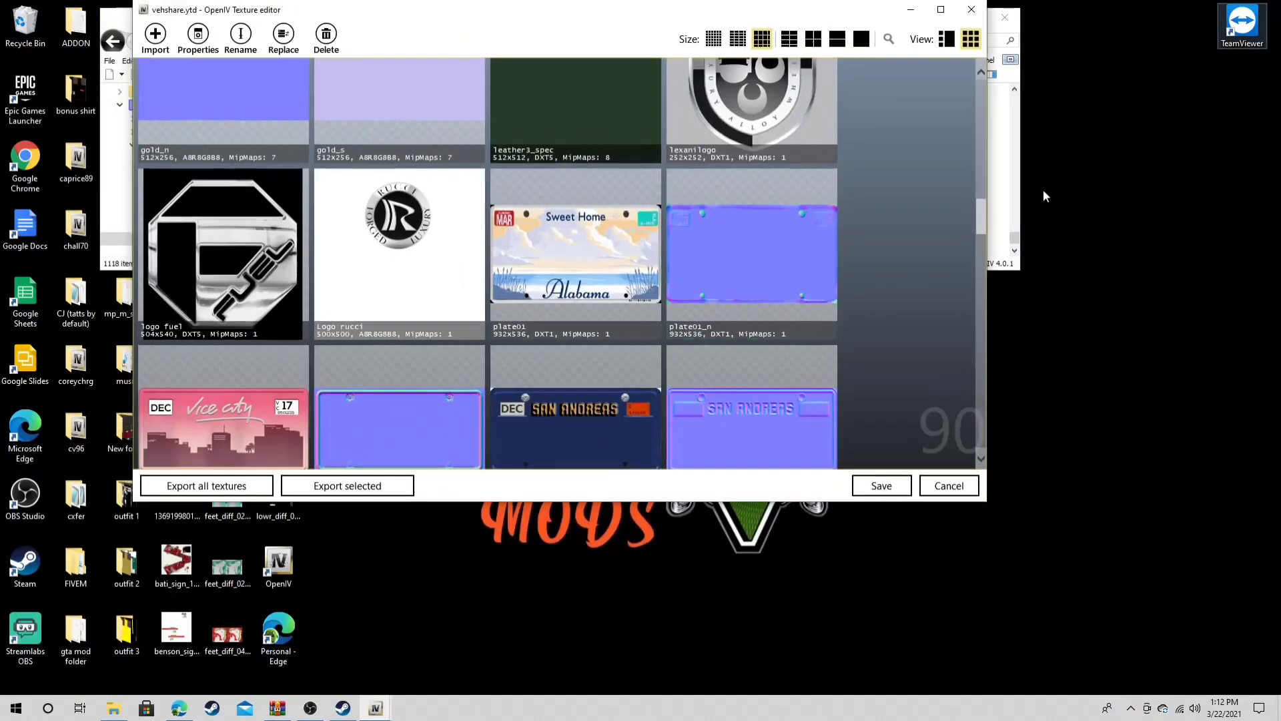
{"action": "left_click_drag", "start_coordinate": [573, 500], "coordinate": [561, 377]}
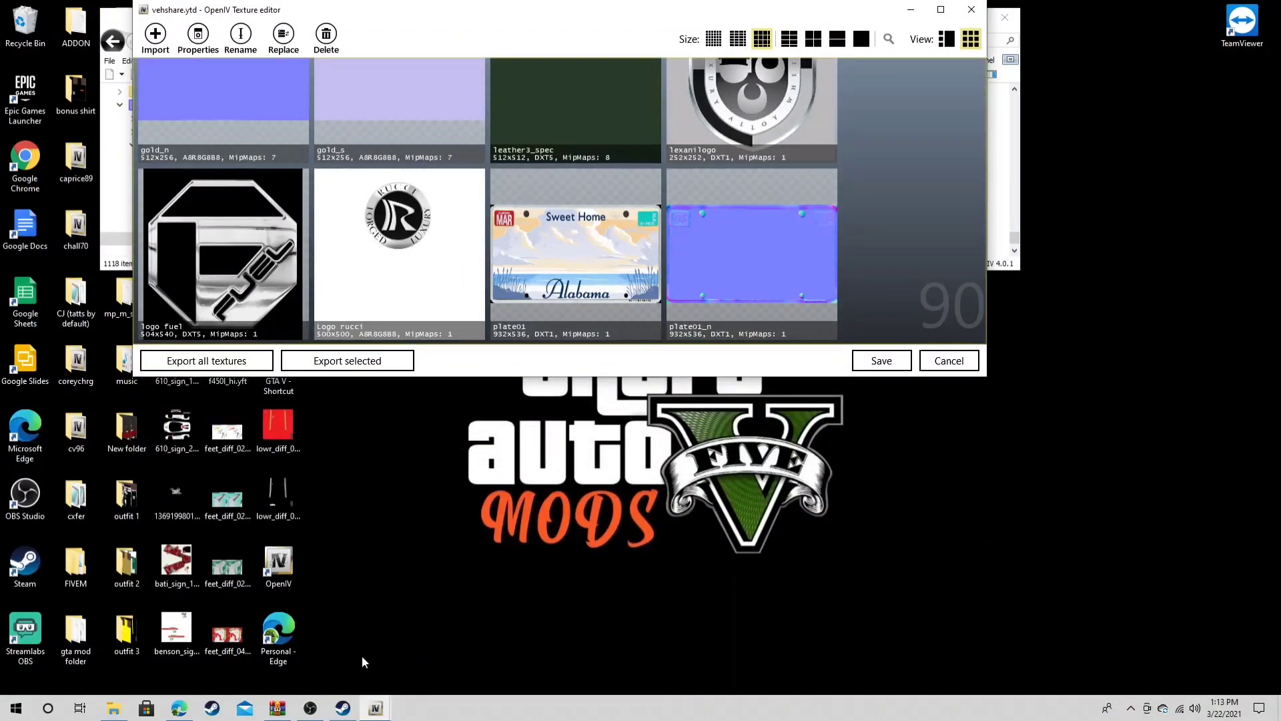
Open the Downloads folder and place its window below the texture editor.
{"action": "right_click", "coordinate": [114, 708]}
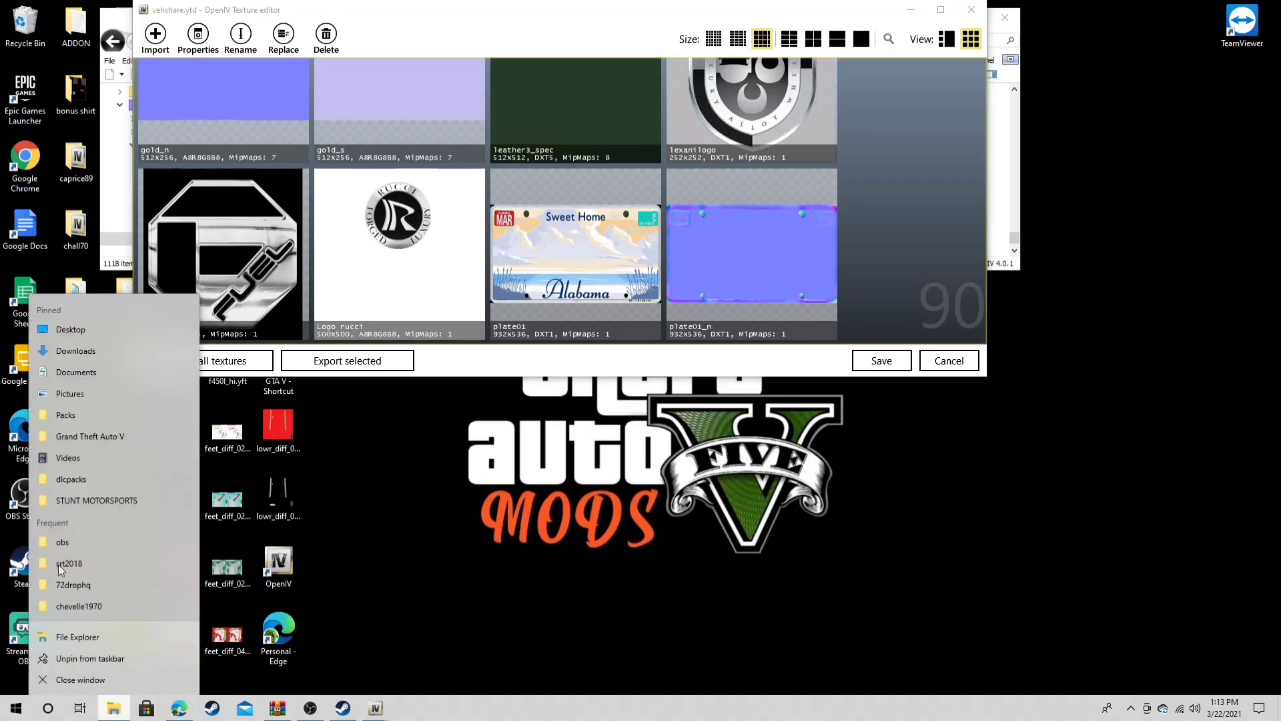
{"action": "left_click", "coordinate": [58, 354]}
{"action": "left_click_drag", "start_coordinate": [643, 35], "coordinate": [229, 399]}
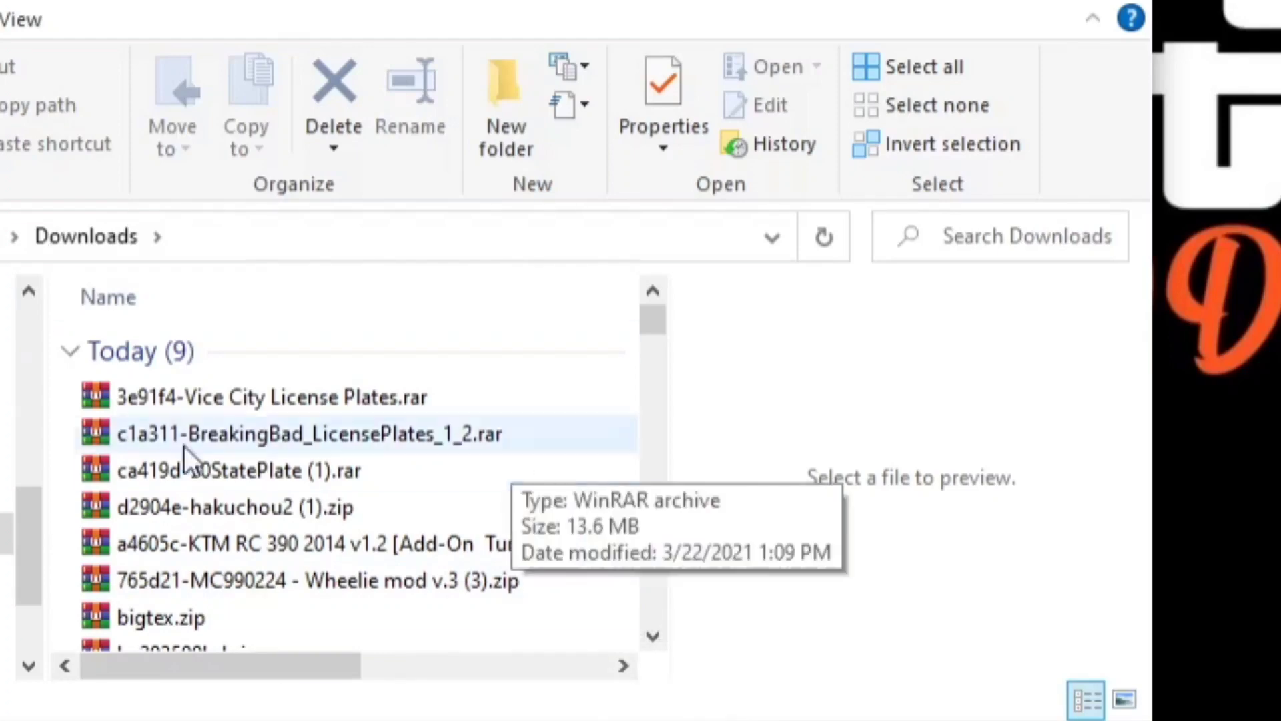
Open the Finished Plates folder in ca419d-50StatePlate (1).rar, with the archive window placed beside the Downloads window.
{"action": "double_click", "coordinate": [245, 478]}
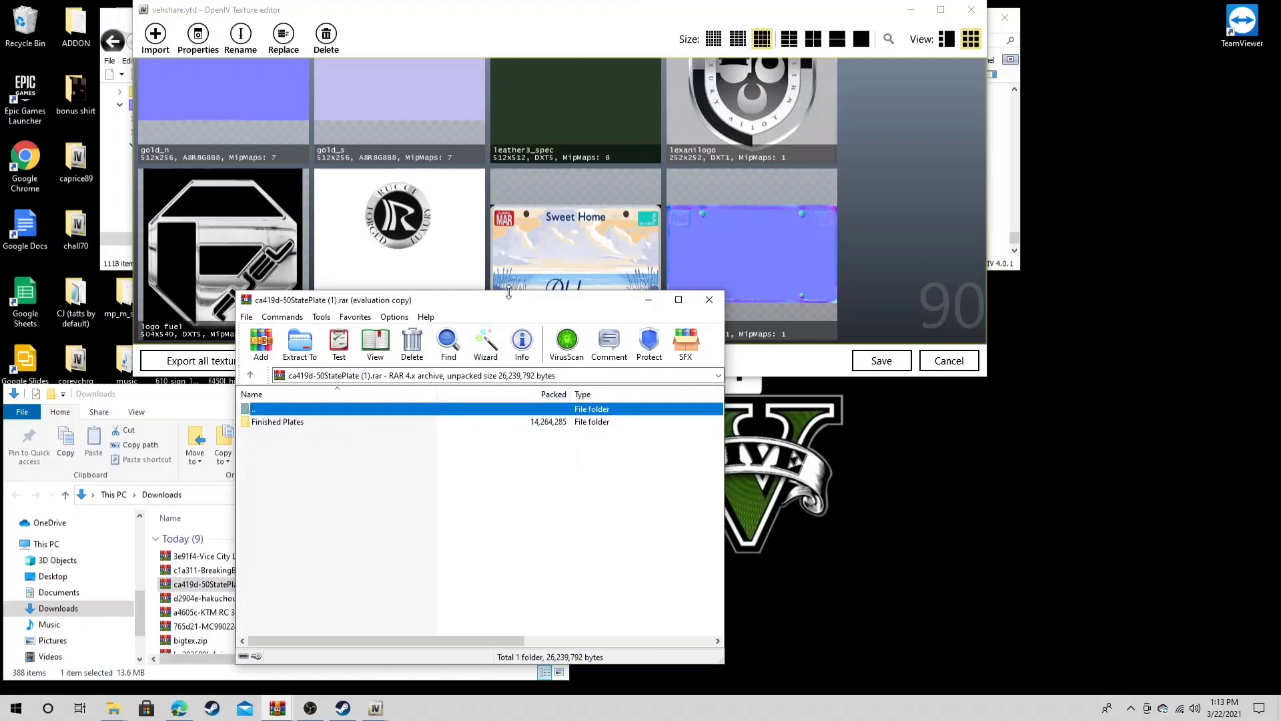
{"action": "left_click_drag", "start_coordinate": [509, 292], "coordinate": [829, 391]}
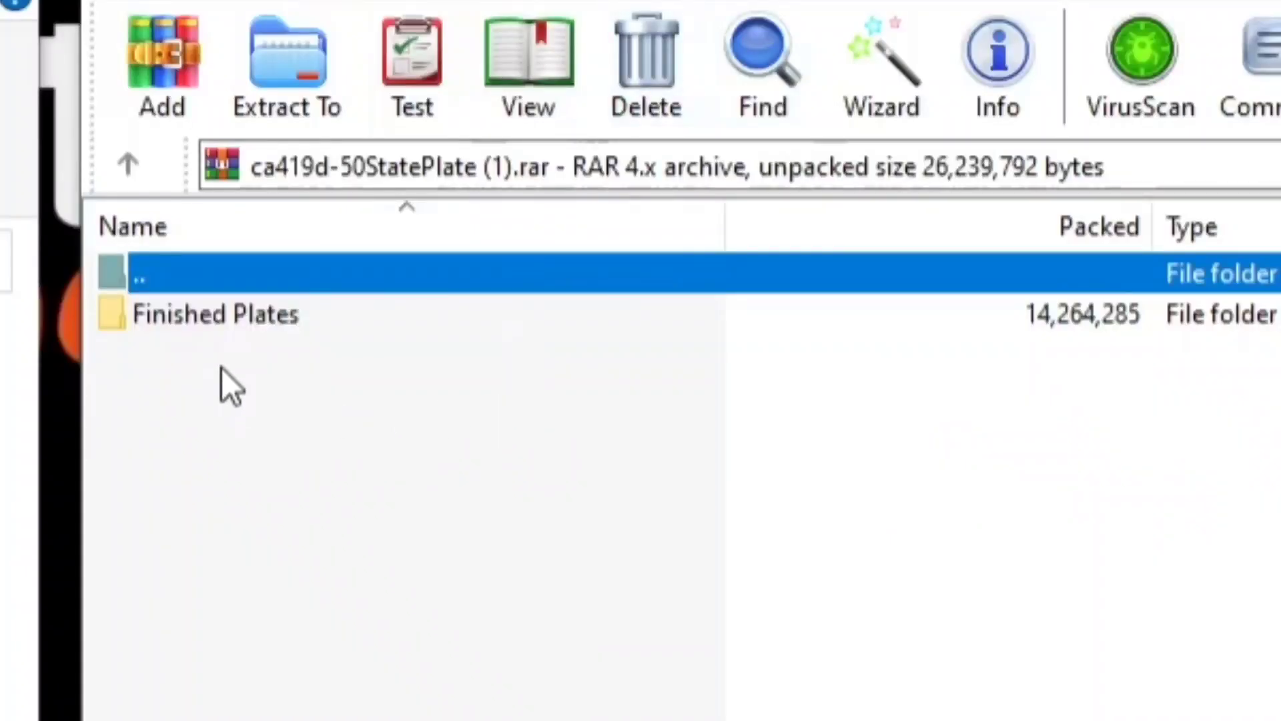
{"action": "double_click", "coordinate": [253, 317]}
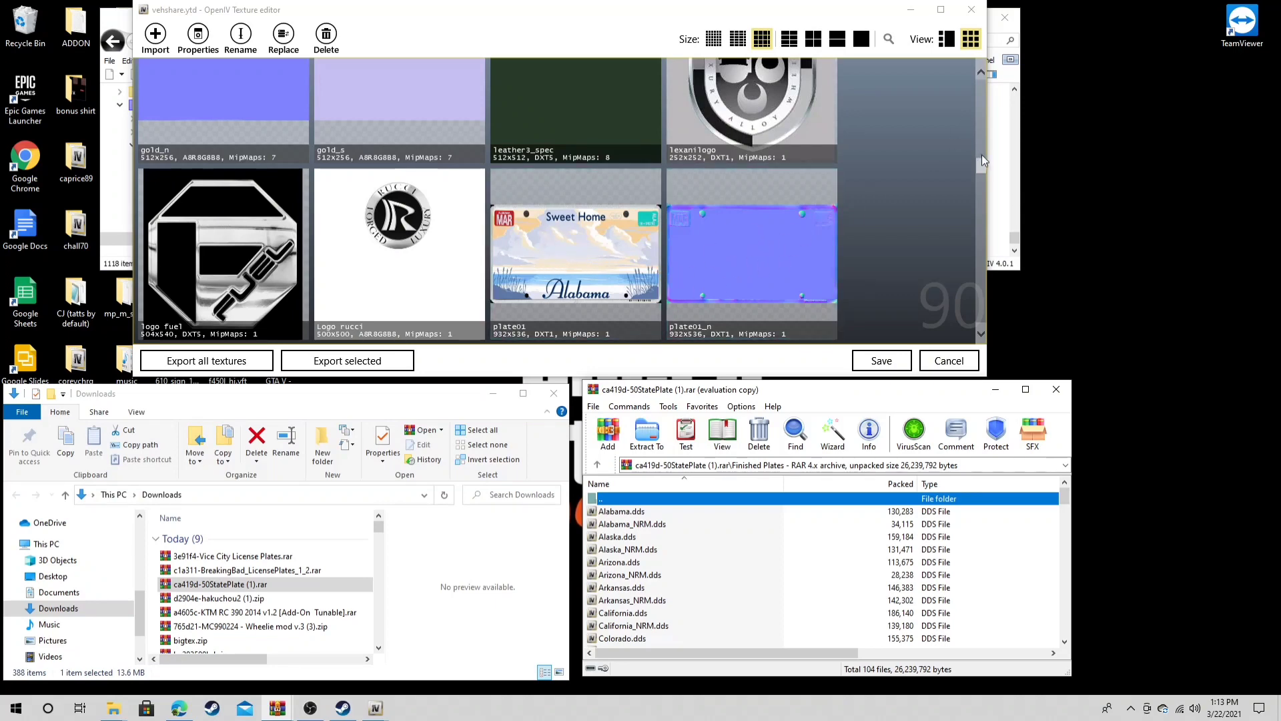
Extract Florida.dds and Florida_NRM.dds from the Finished Plates folder to the desktop.
{"action": "left_click_drag", "start_coordinate": [982, 156], "coordinate": [981, 176]}
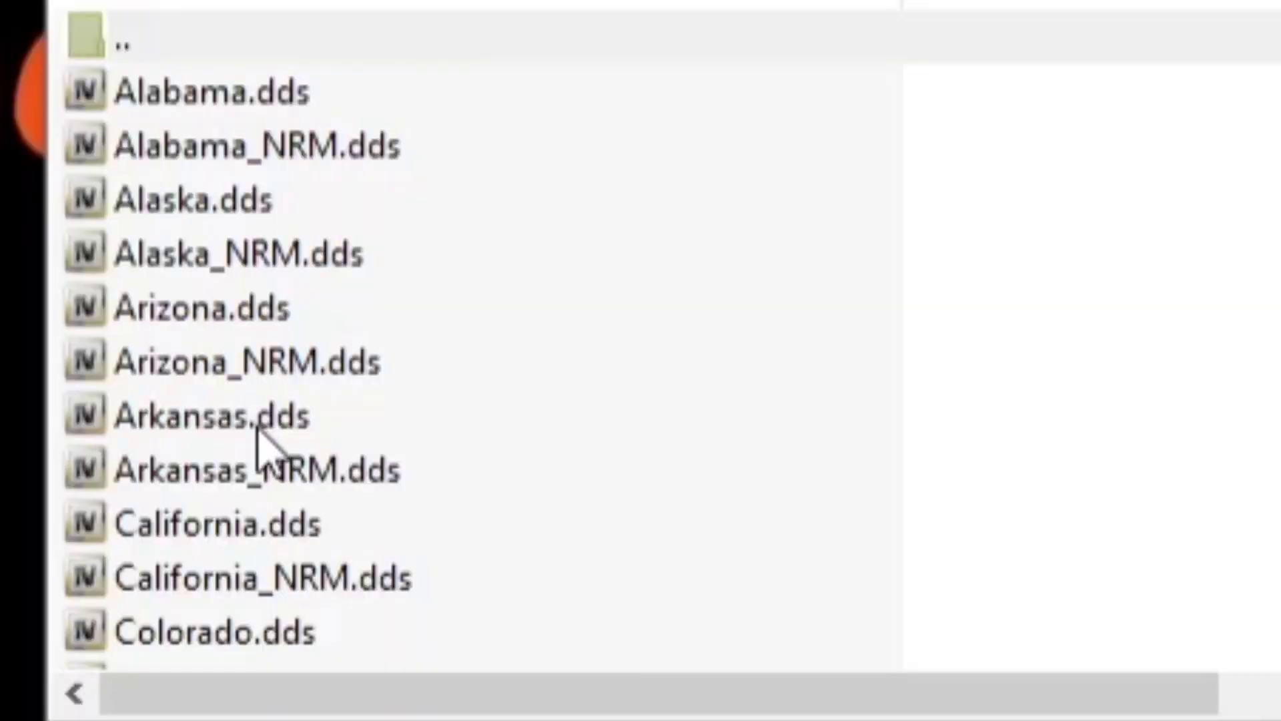
{"action": "scroll", "coordinate": [634, 594], "scroll_direction": "down", "scroll_amount": 2}
{"action": "scroll", "coordinate": [259, 440], "scroll_direction": "down", "scroll_amount": 2}
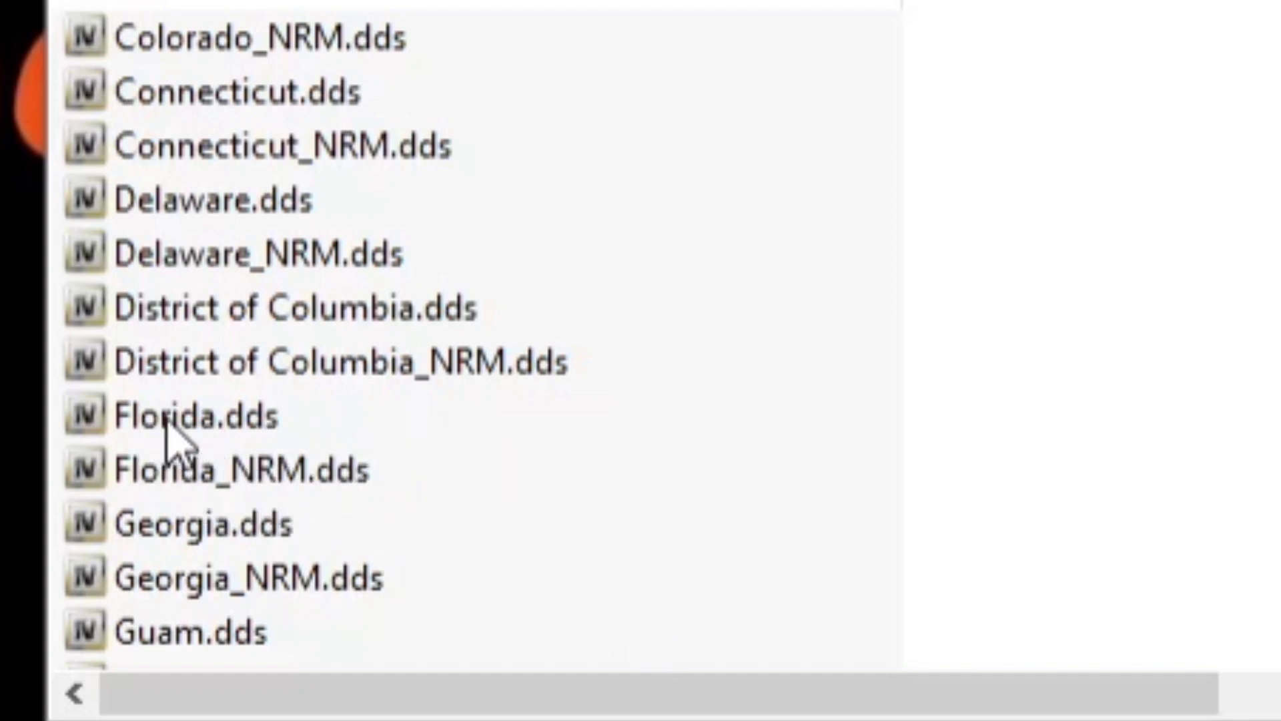
{"action": "left_click_drag", "start_coordinate": [166, 434], "coordinate": [1280, 0]}
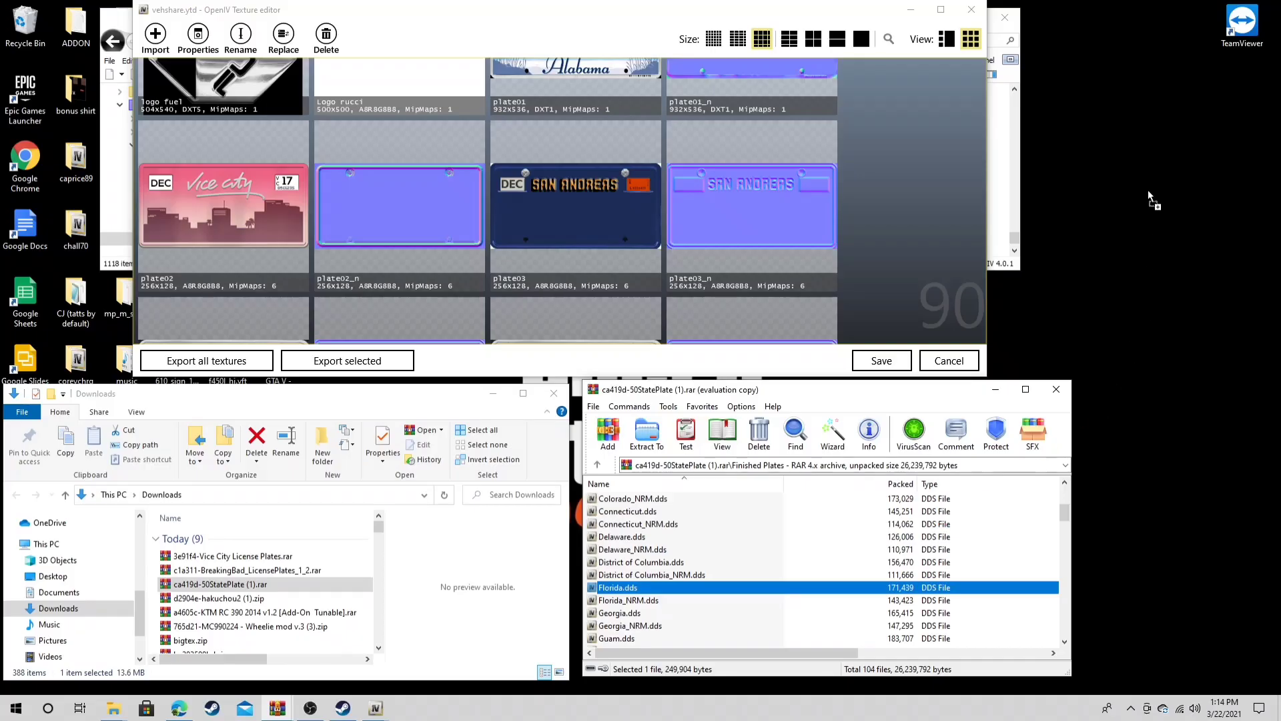
{"action": "left_click_drag", "start_coordinate": [1147, 190], "coordinate": [1150, 183]}
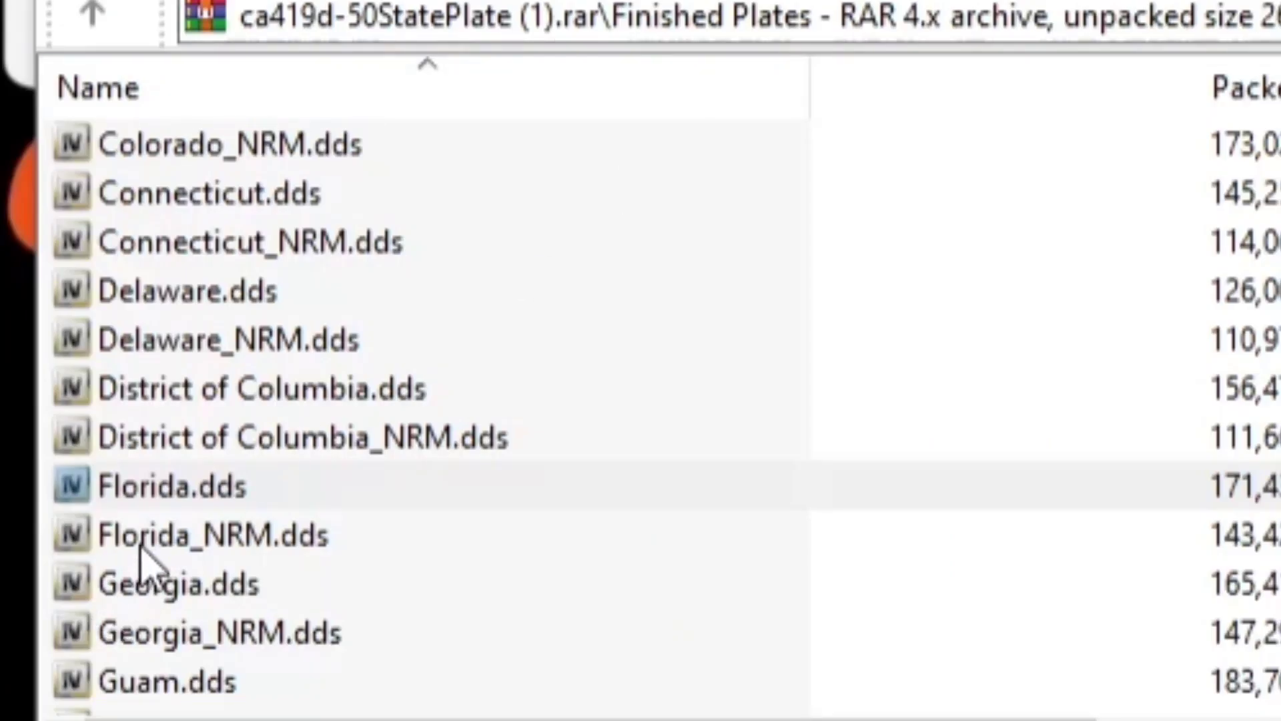
{"action": "left_click_drag", "start_coordinate": [148, 542], "coordinate": [1280, 0]}
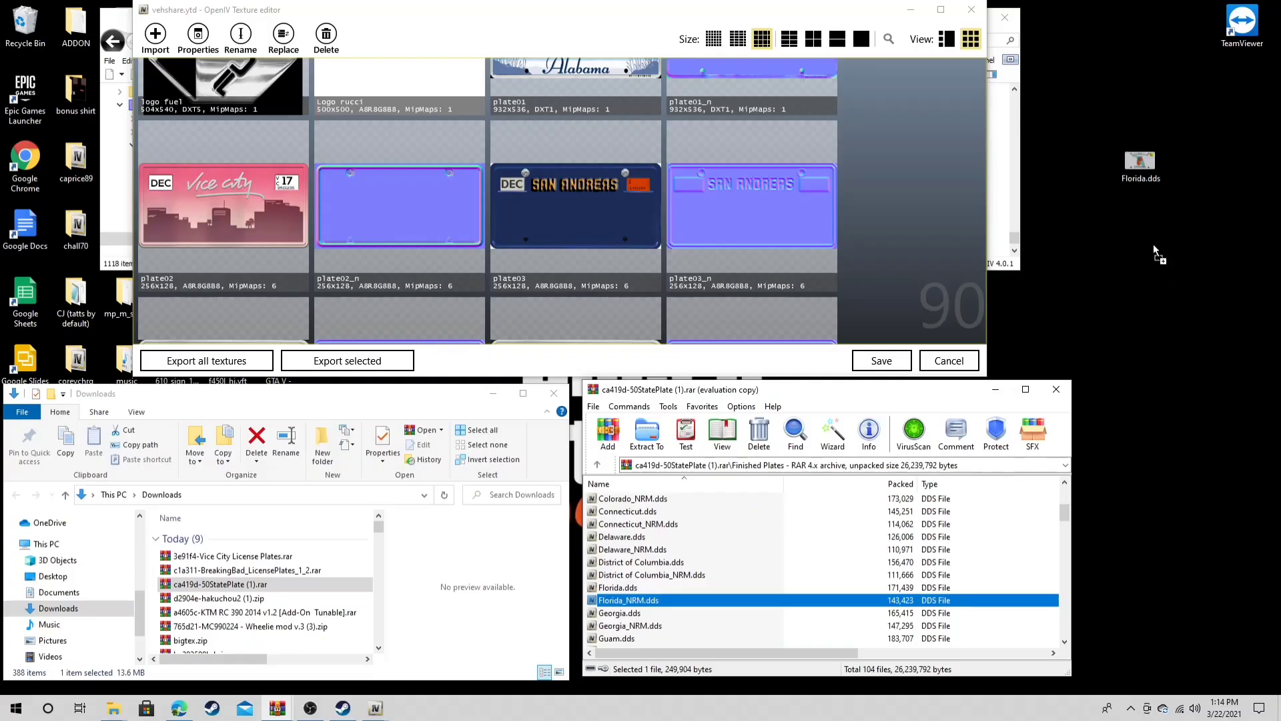
{"action": "left_click_drag", "start_coordinate": [1158, 253], "coordinate": [1158, 254]}
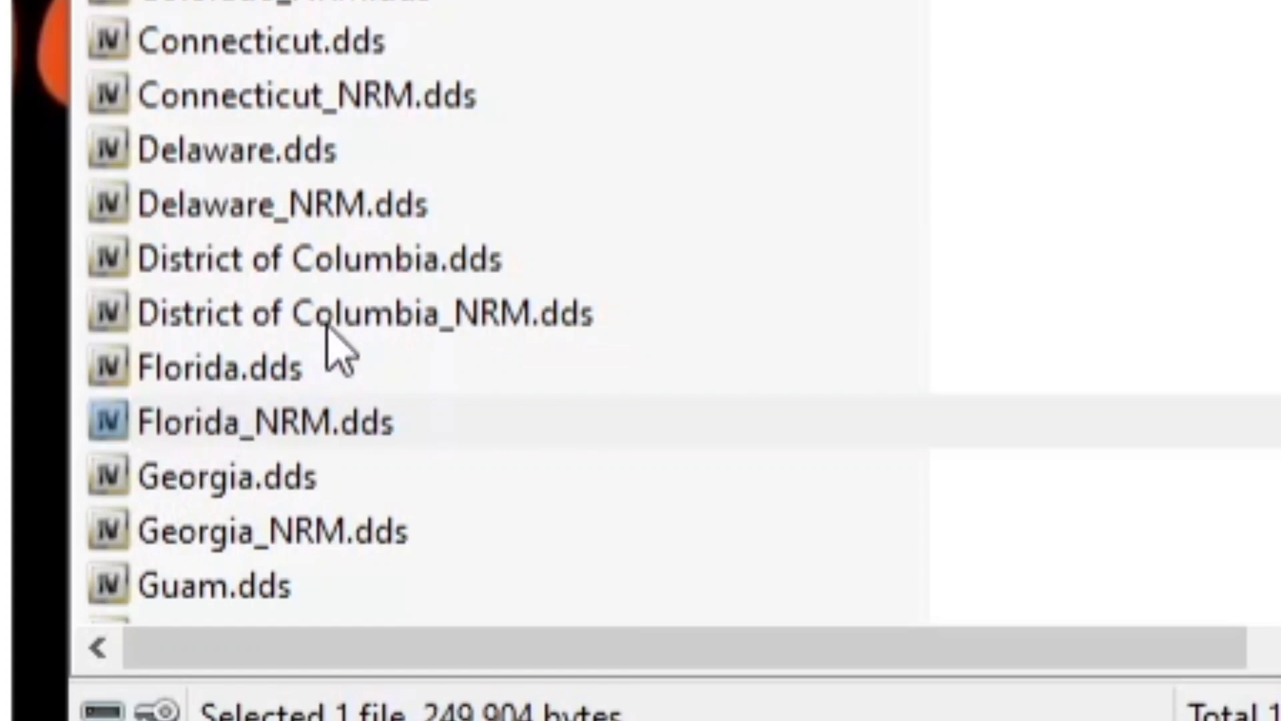
Extract Georgia.dds and Georgia_NRM.dds from the Finished Plates folder to the desktop.
{"action": "scroll", "coordinate": [327, 328], "scroll_direction": "down", "scroll_amount": 1}
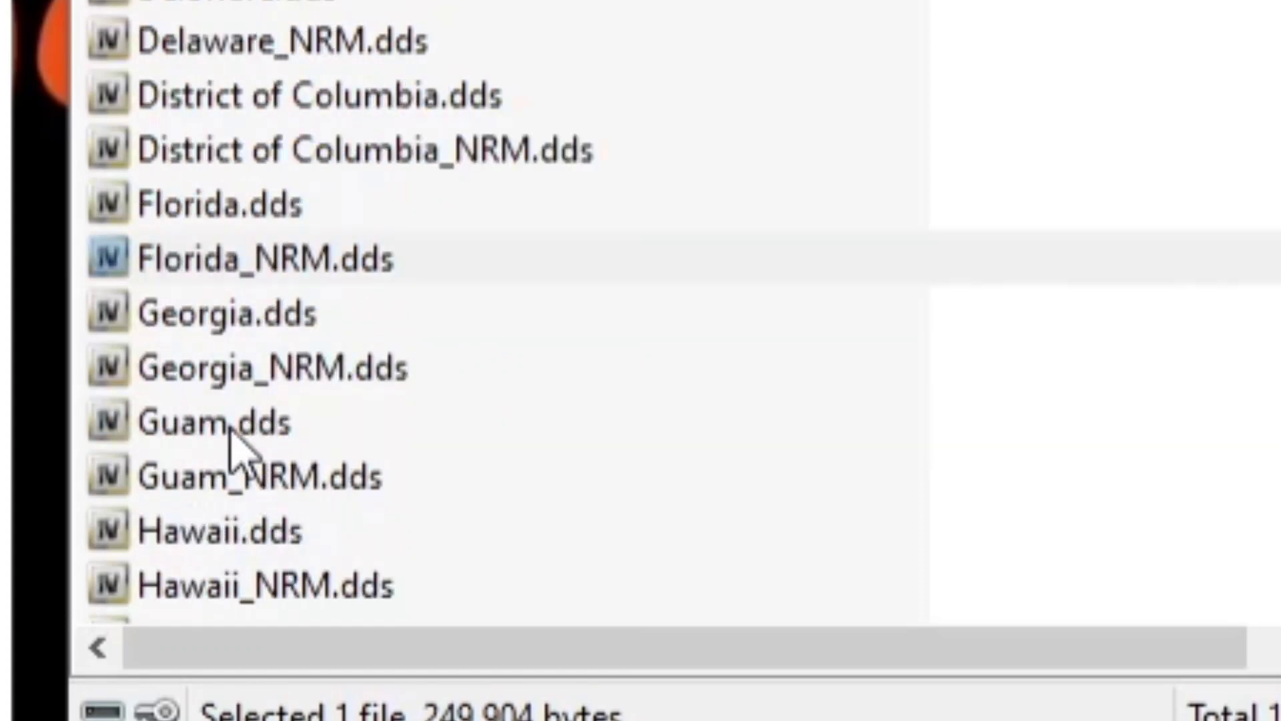
{"action": "left_click", "coordinate": [211, 327]}
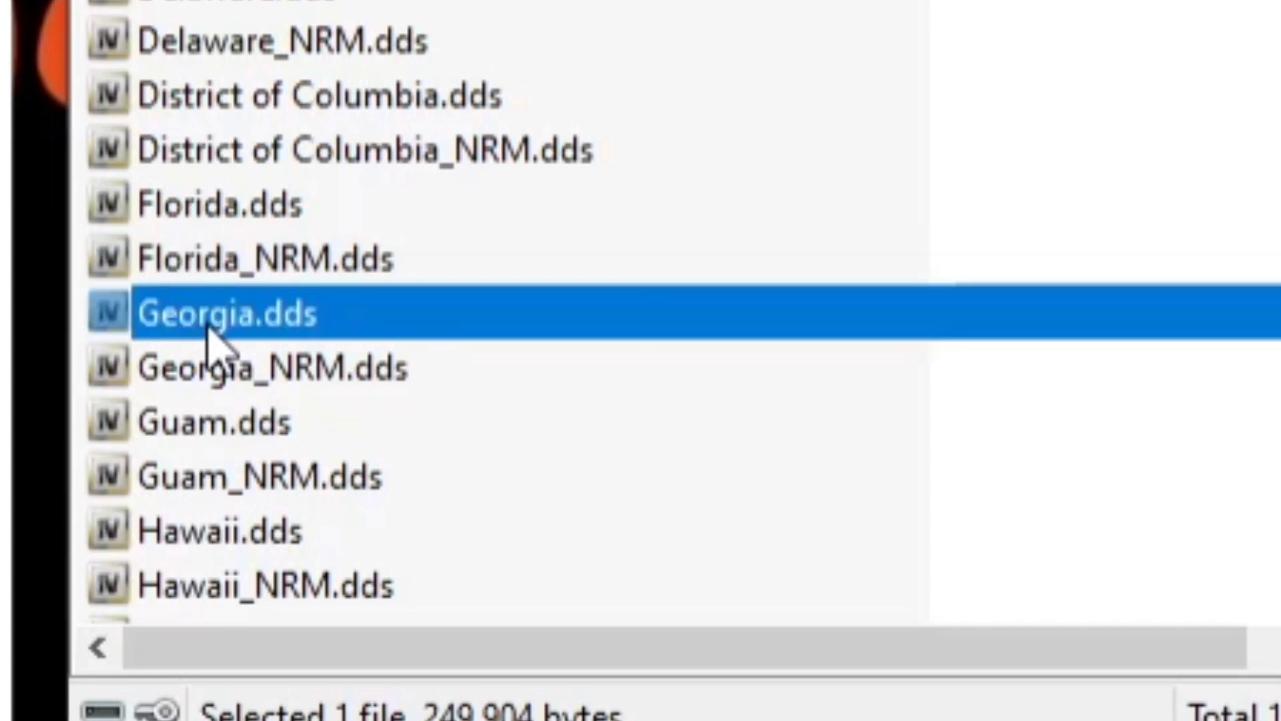
{"action": "left_click_drag", "start_coordinate": [208, 327], "coordinate": [1156, 316]}
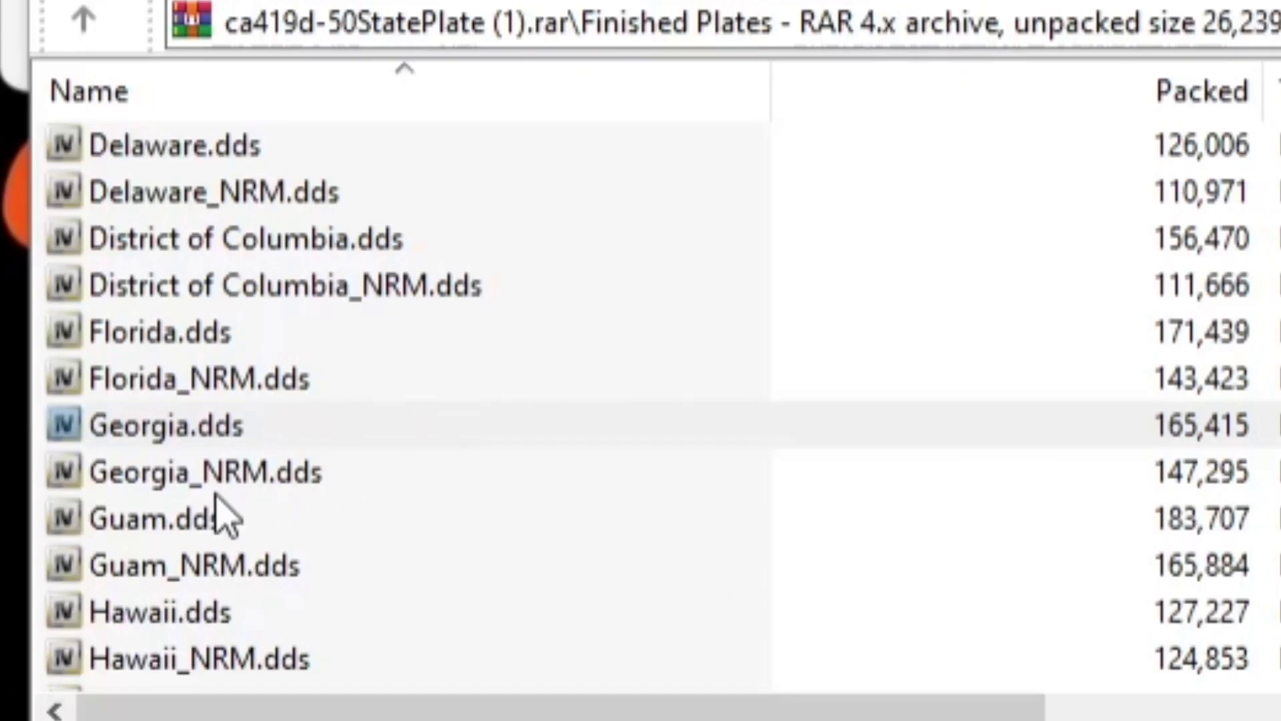
{"action": "left_click", "coordinate": [625, 587]}
{"action": "left_click_drag", "start_coordinate": [193, 481], "coordinate": [1147, 370]}
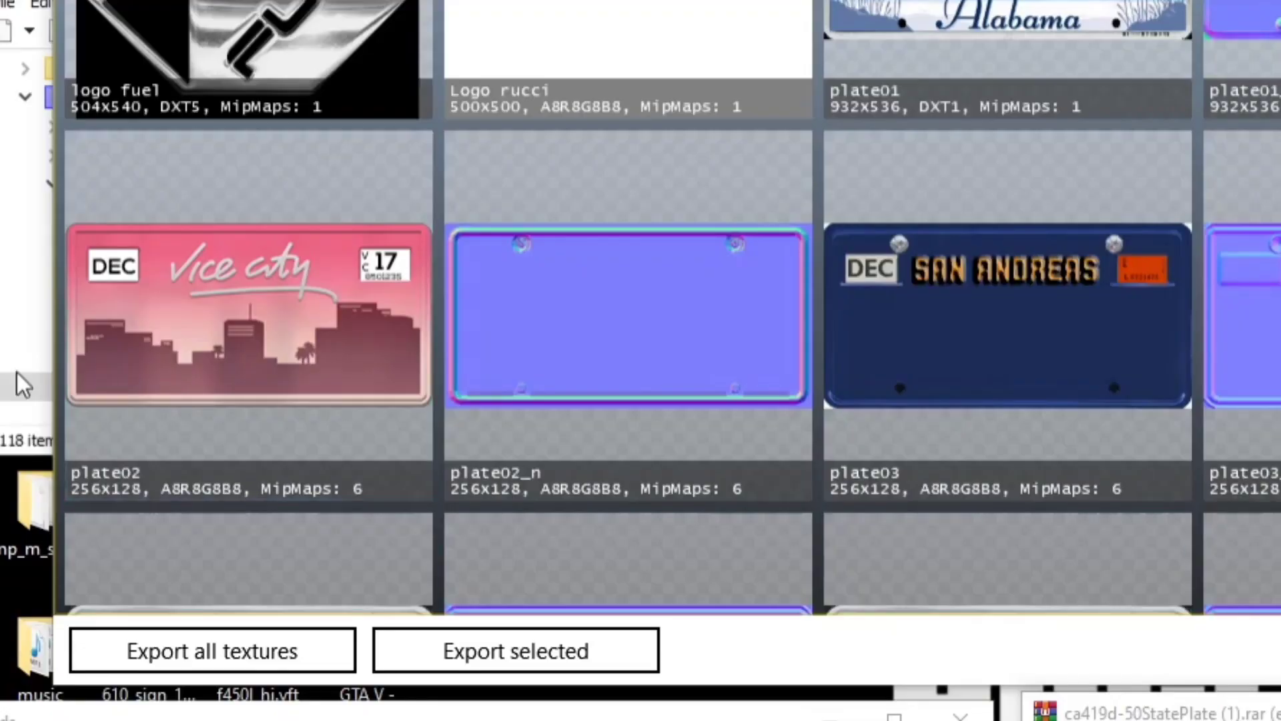
Replace the plate02 texture in vehshare.ytd with Florida.dds from the desktop.
{"action": "left_click", "coordinate": [221, 211]}
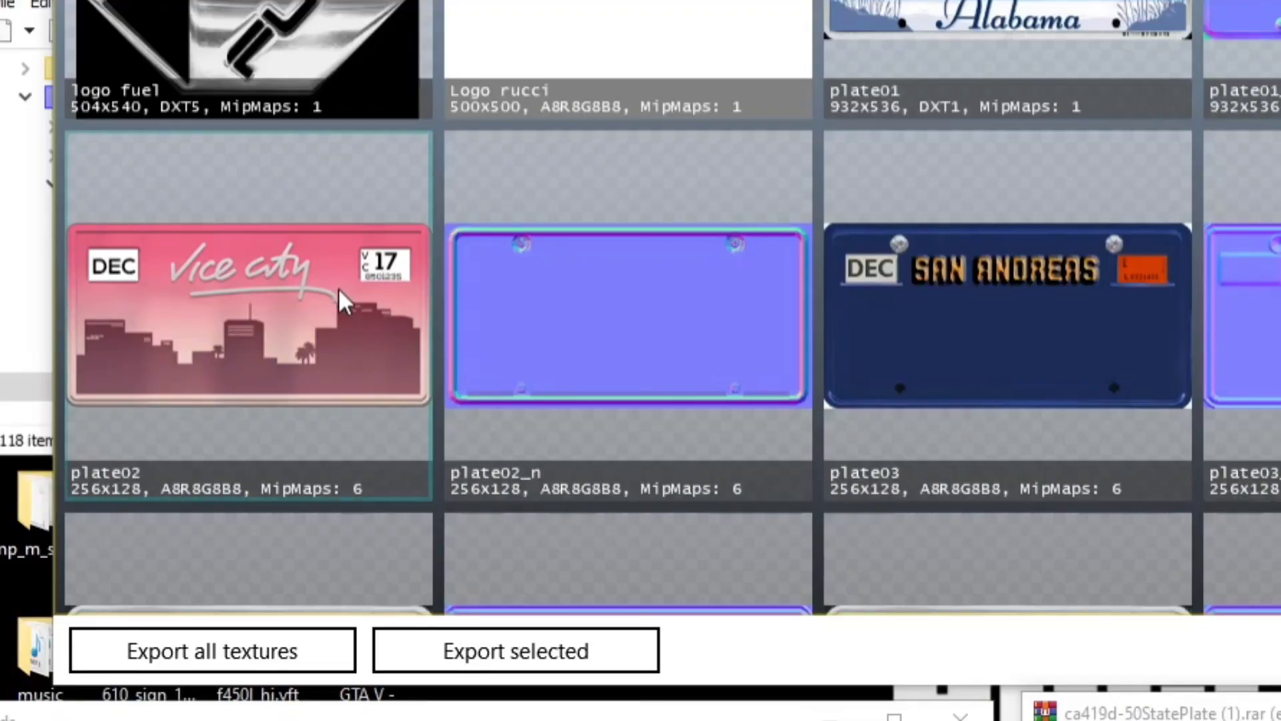
{"action": "right_click", "coordinate": [266, 330]}
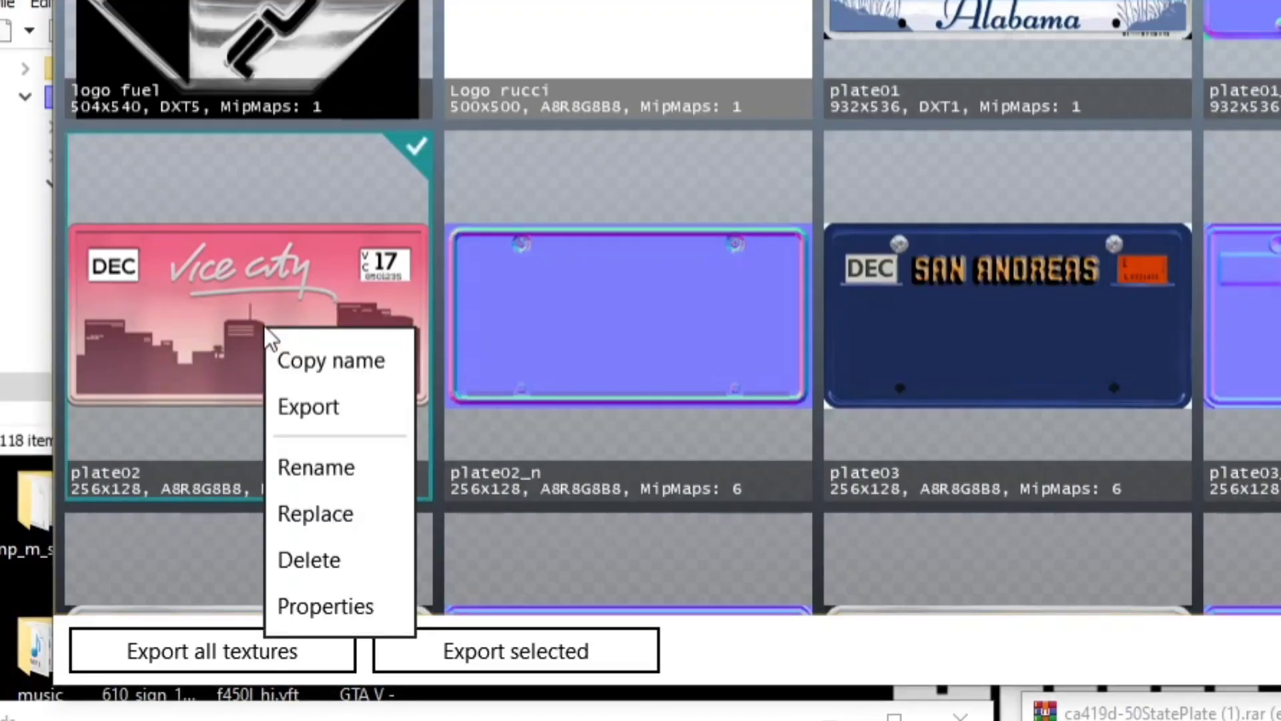
{"action": "left_click", "coordinate": [325, 517]}
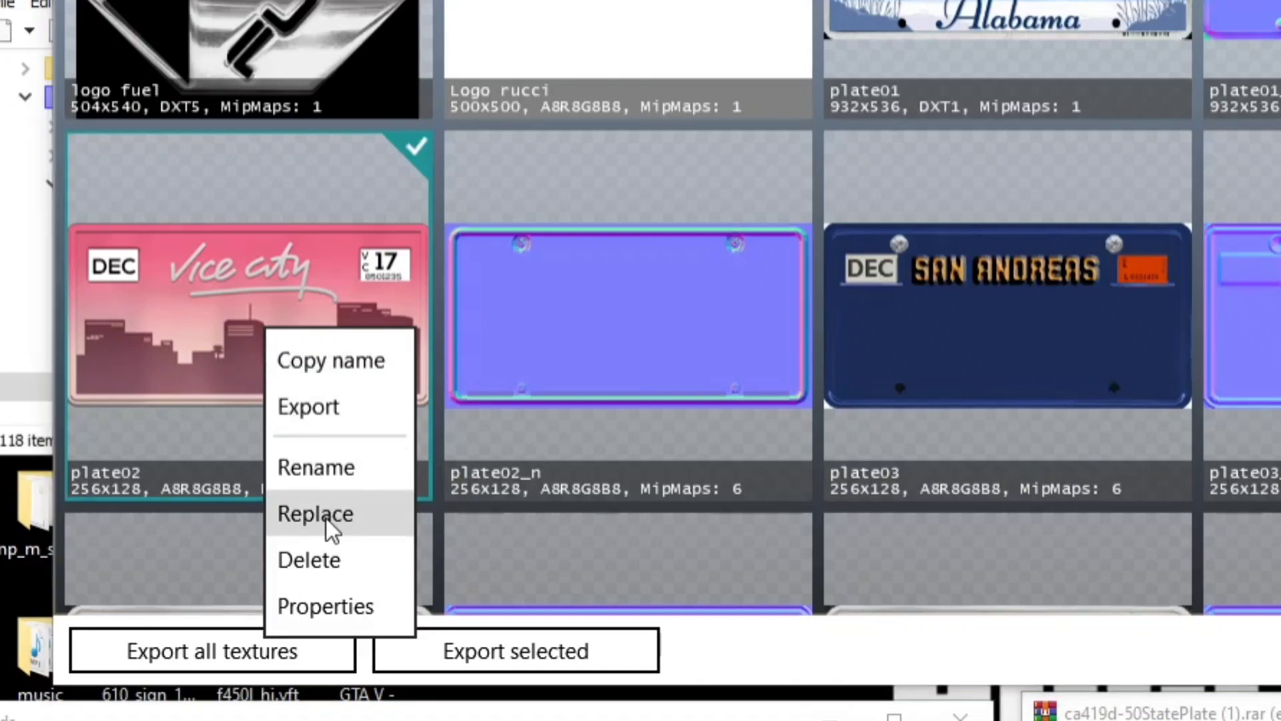
{"action": "scroll", "coordinate": [266, 419], "scroll_direction": "up", "scroll_amount": 5}
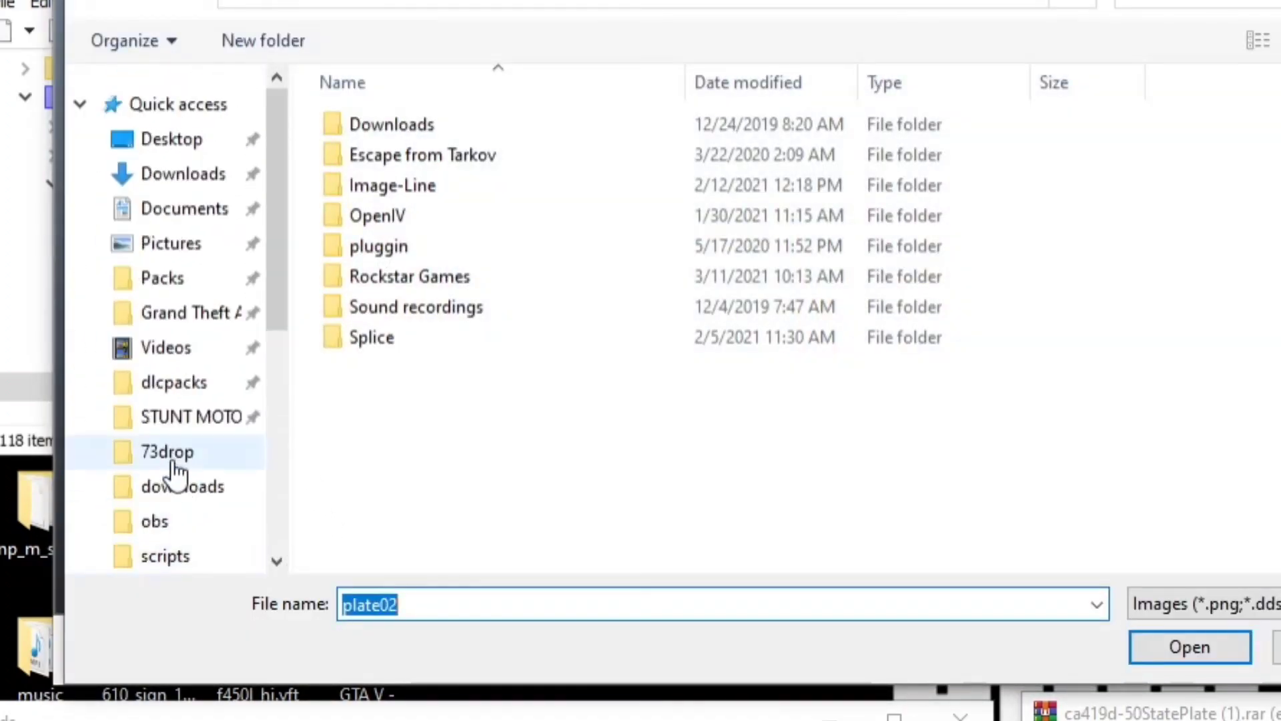
{"action": "left_click", "coordinate": [156, 146]}
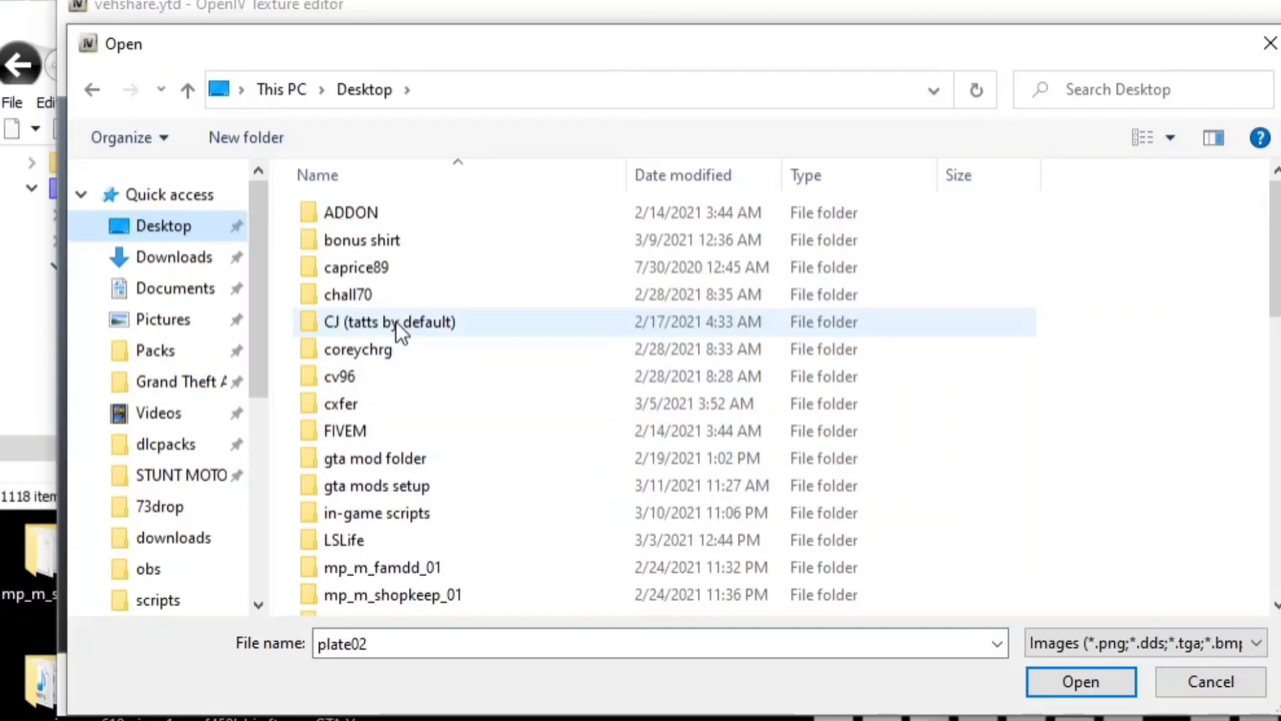
{"action": "scroll", "coordinate": [313, 172], "scroll_direction": "down", "scroll_amount": 5}
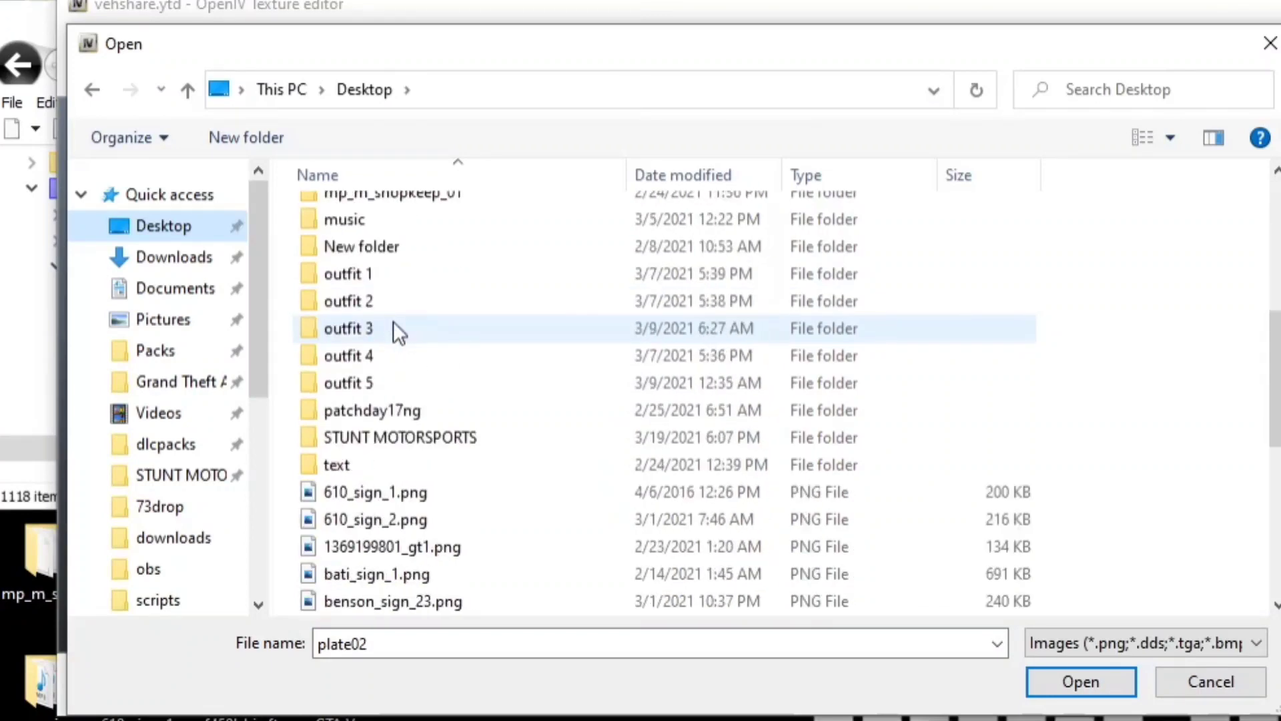
{"action": "scroll", "coordinate": [394, 328], "scroll_direction": "down", "scroll_amount": 5}
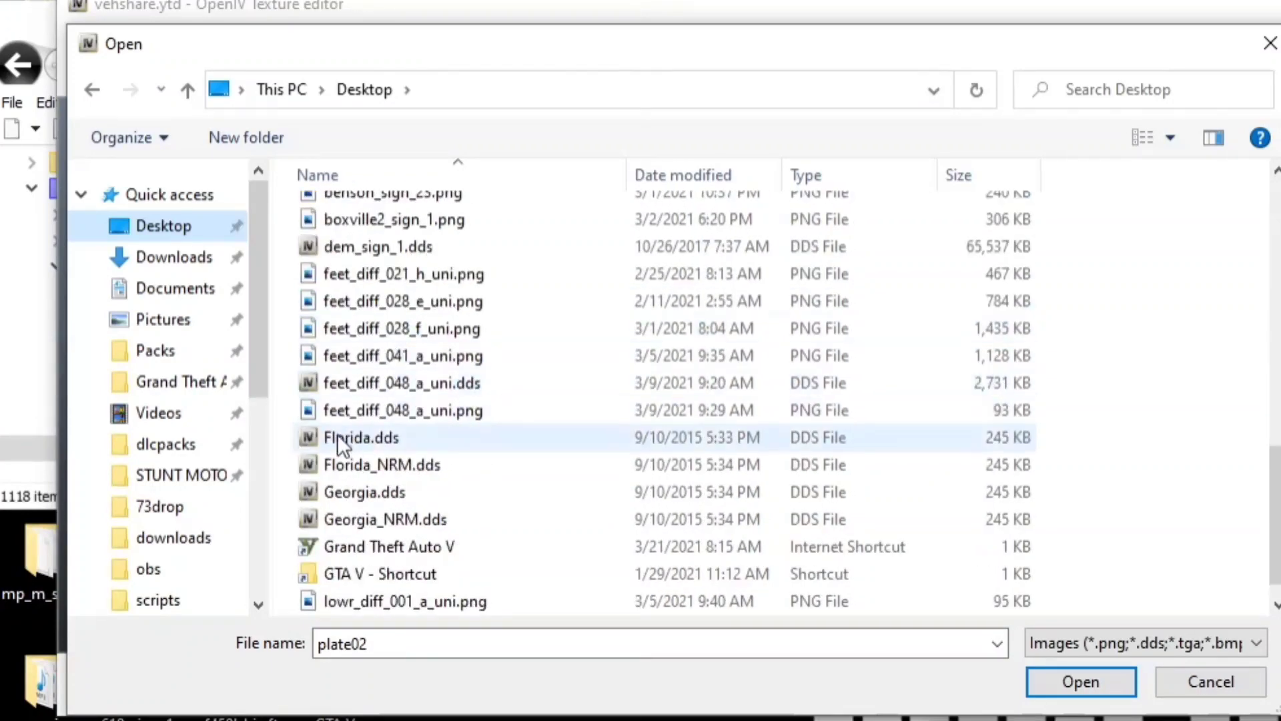
{"action": "left_click", "coordinate": [423, 437]}
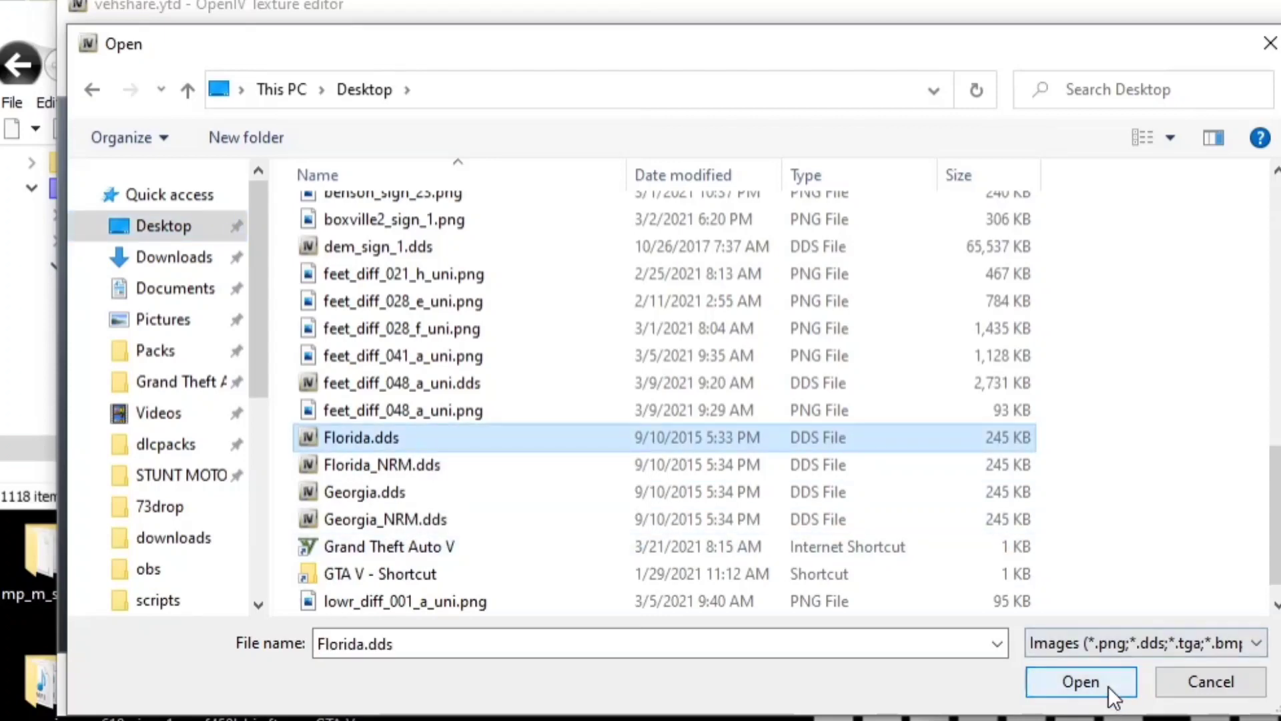
{"action": "left_click", "coordinate": [1081, 681]}
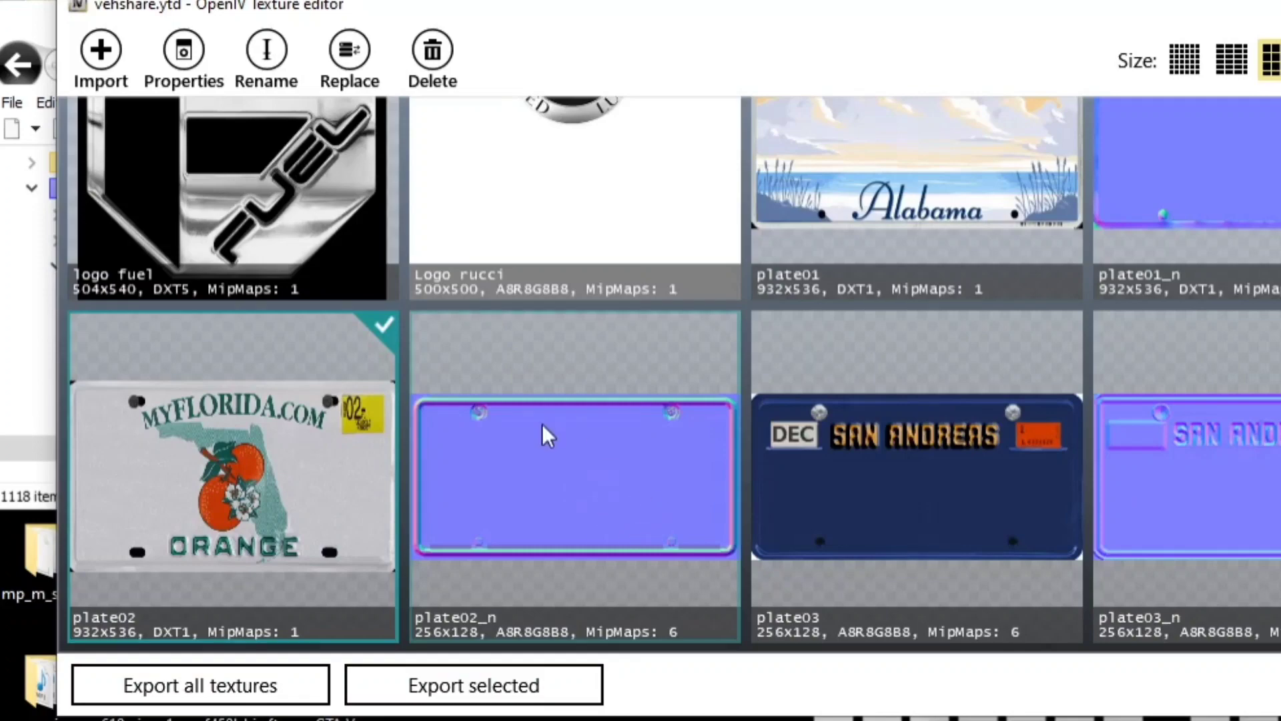
Replace the plate02_n texture with Florida_NRM.dds from the desktop.
{"action": "right_click", "coordinate": [539, 494]}
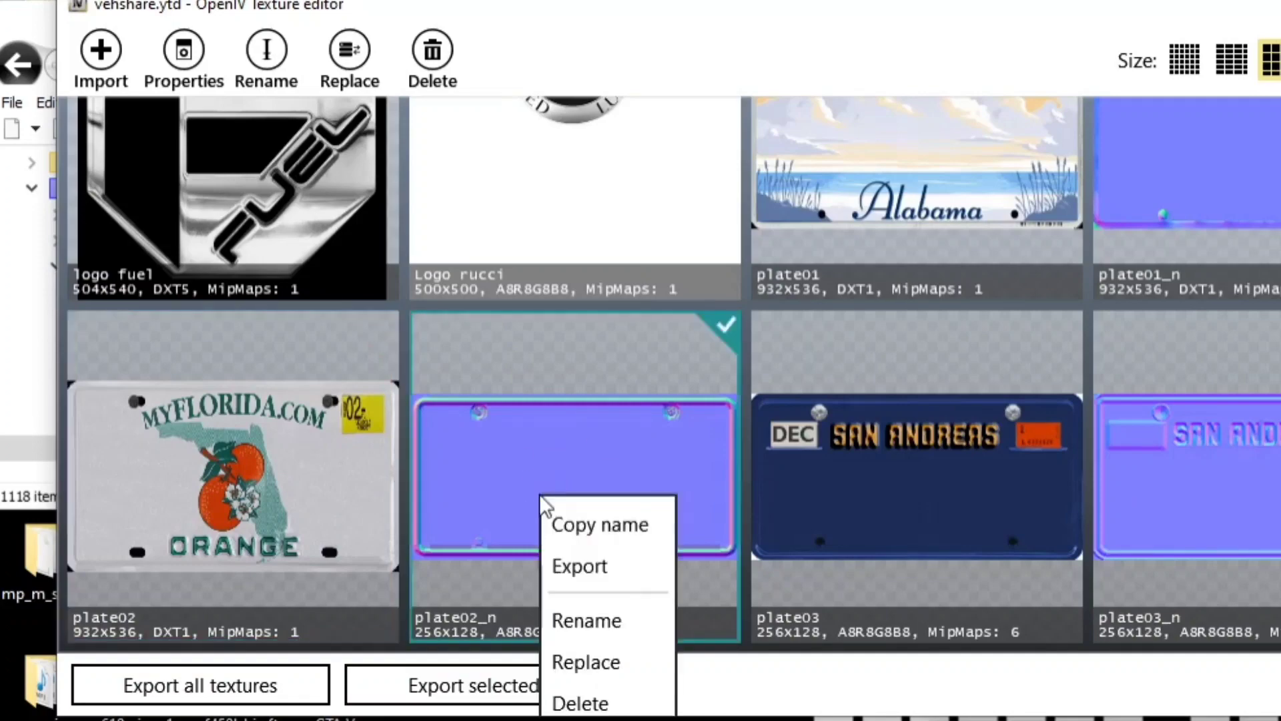
{"action": "left_click", "coordinate": [590, 659]}
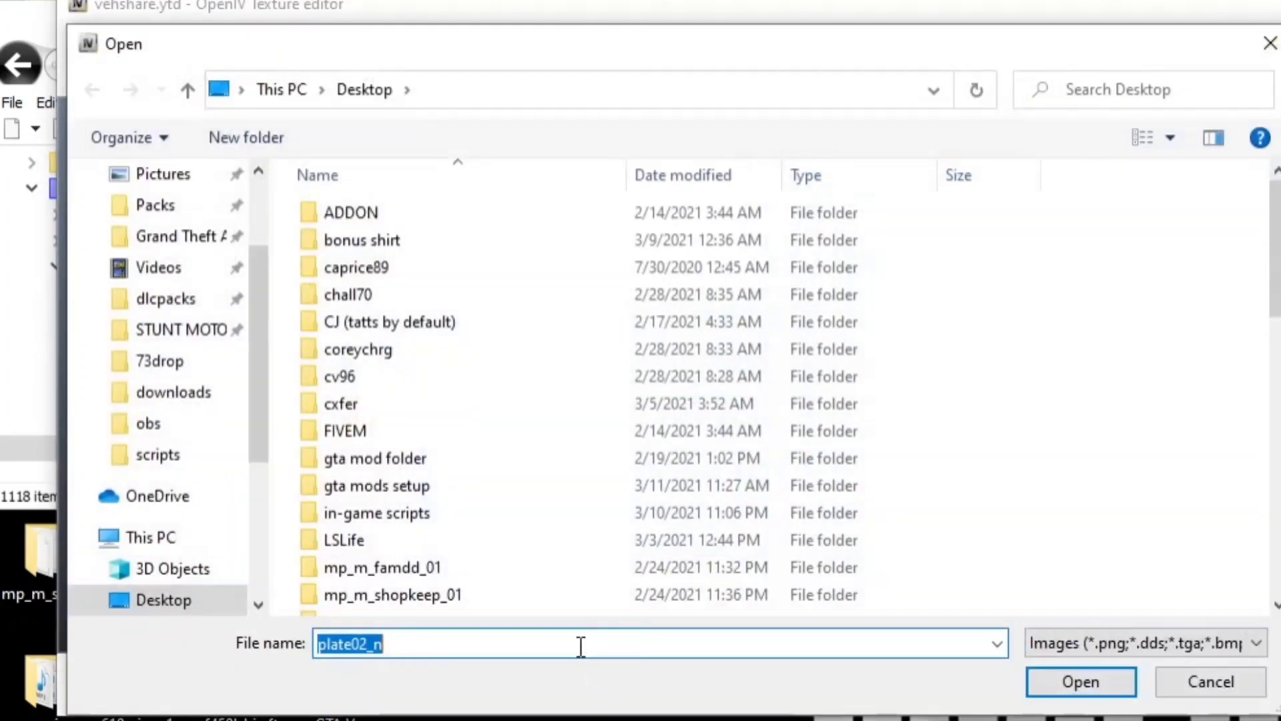
{"action": "scroll", "coordinate": [413, 447], "scroll_direction": "down", "scroll_amount": 7}
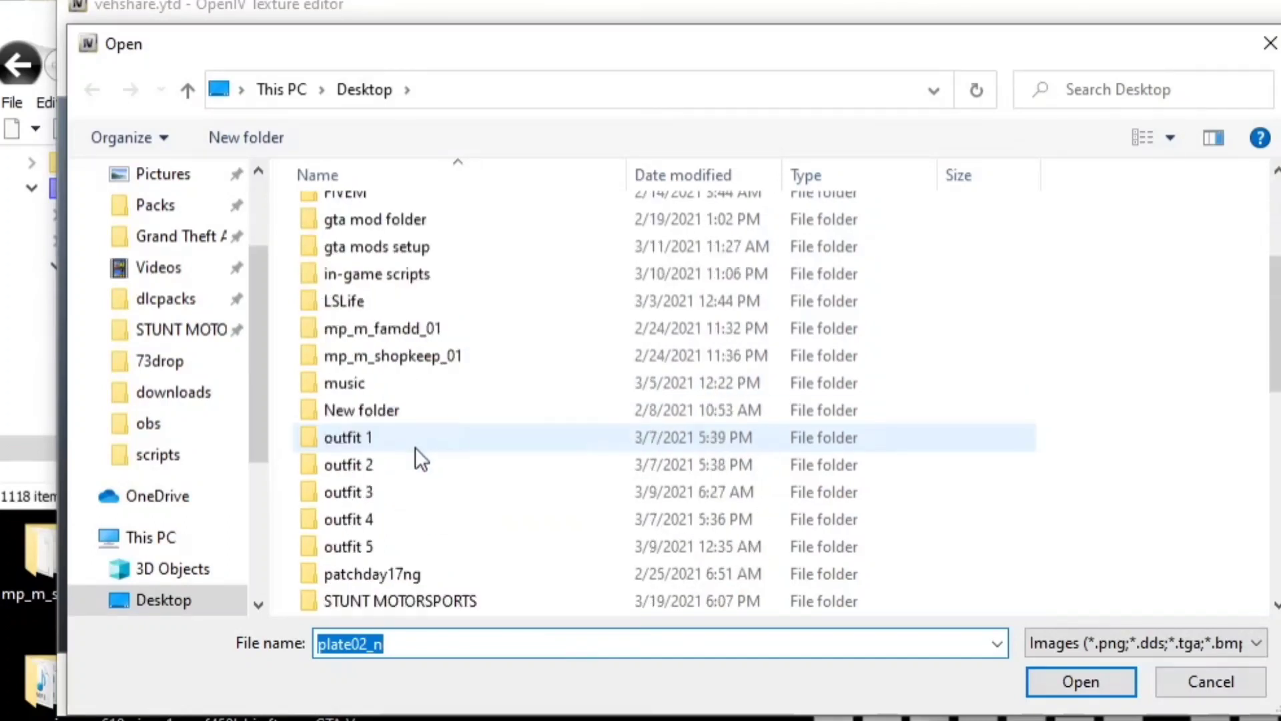
{"action": "scroll", "coordinate": [411, 459], "scroll_direction": "down", "scroll_amount": 2}
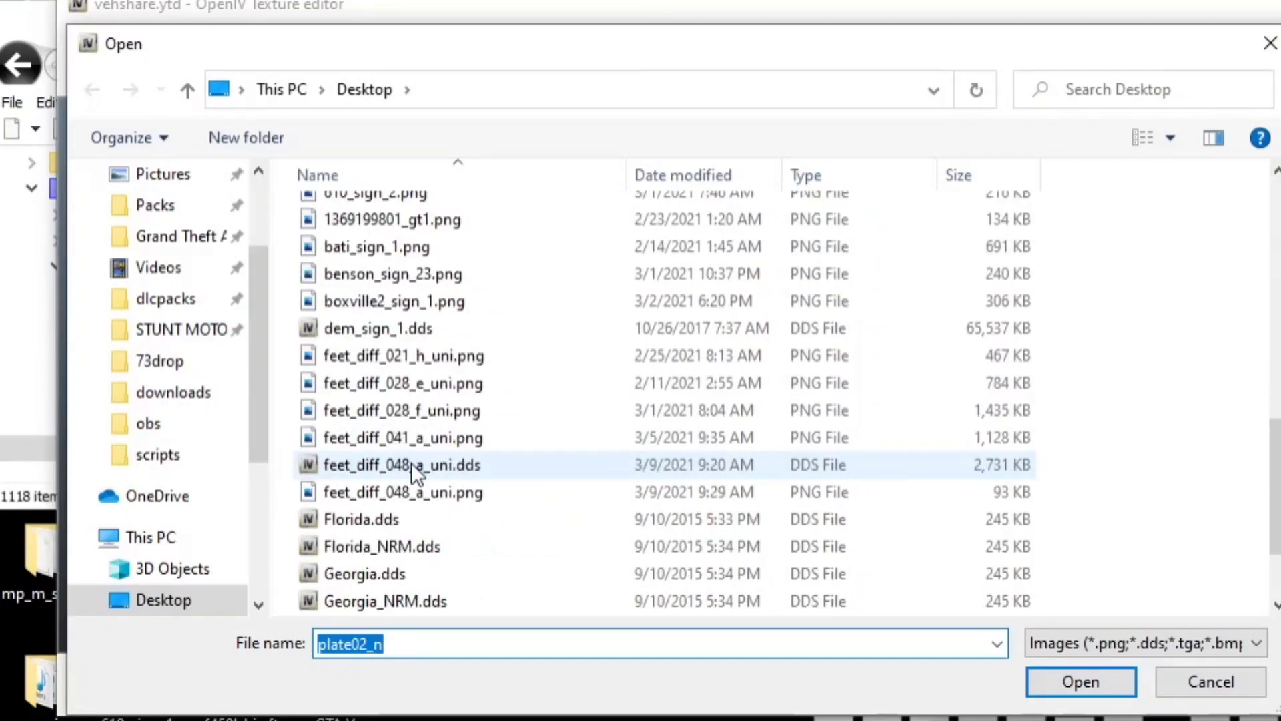
{"action": "left_click", "coordinate": [410, 549]}
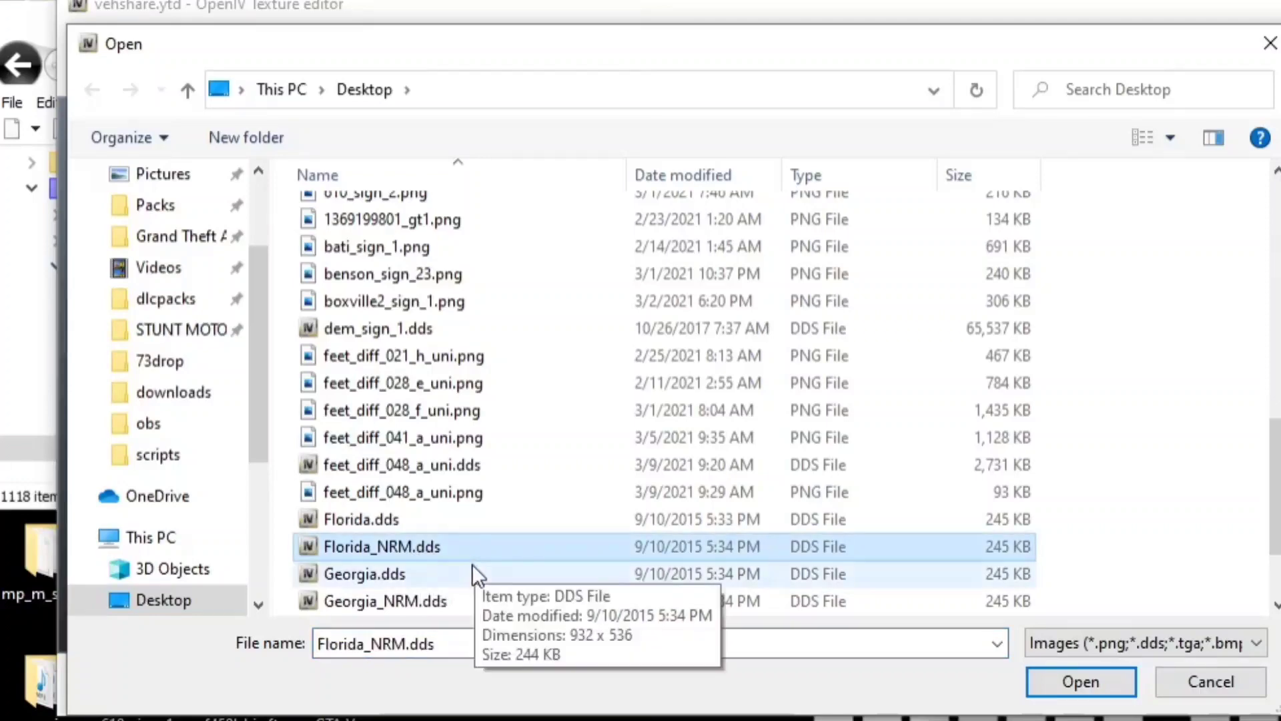
{"action": "left_click", "coordinate": [1059, 689]}
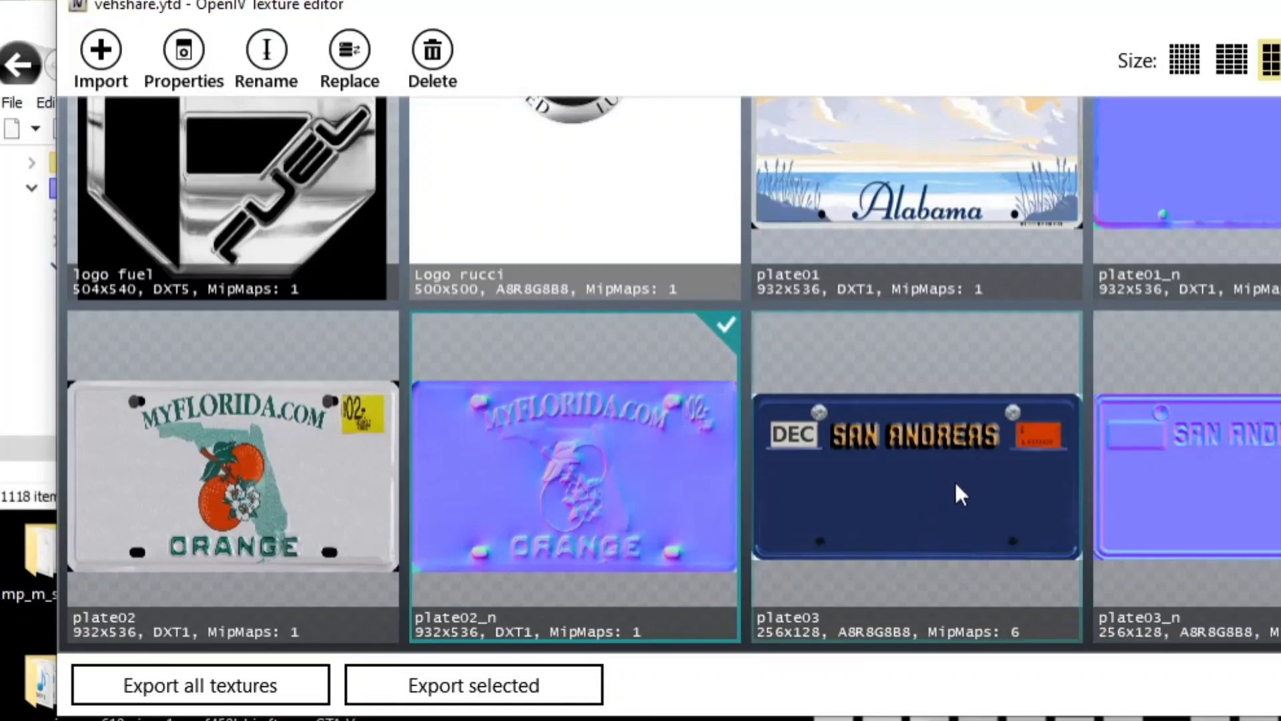
Replace the plate03 texture with Georgia.dds from the desktop.
{"action": "right_click", "coordinate": [973, 485]}
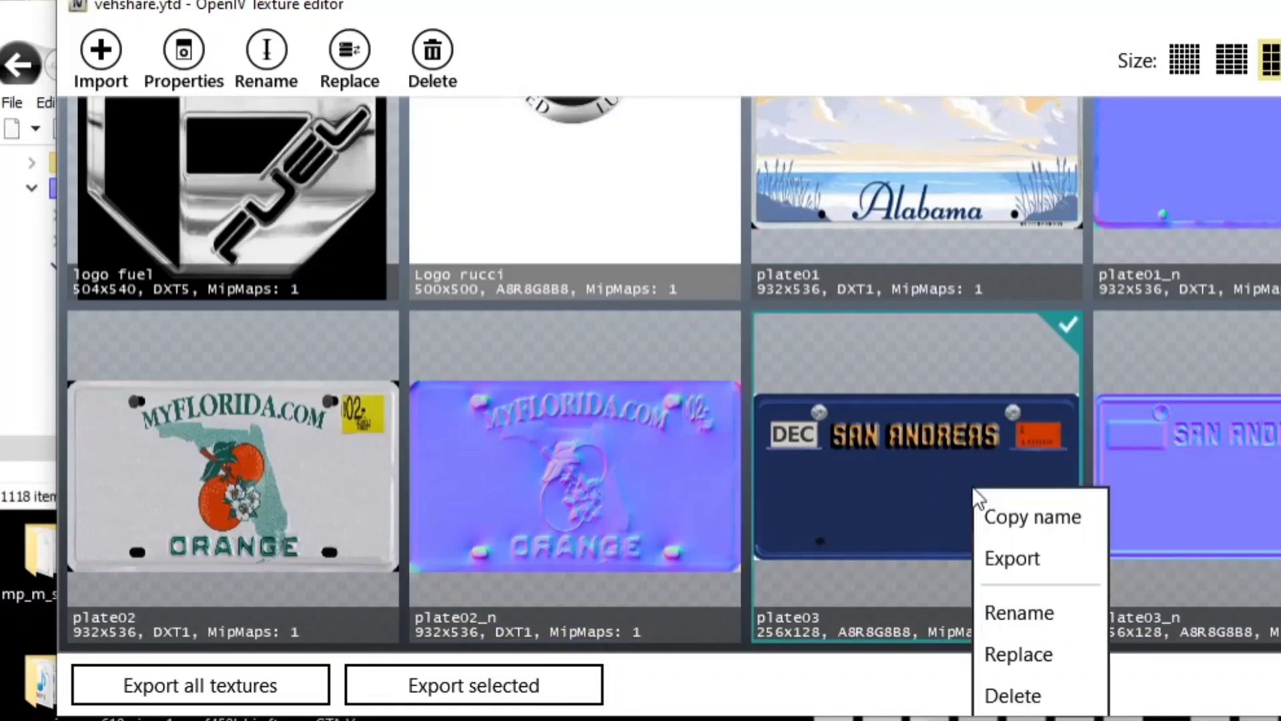
{"action": "left_click", "coordinate": [1019, 654]}
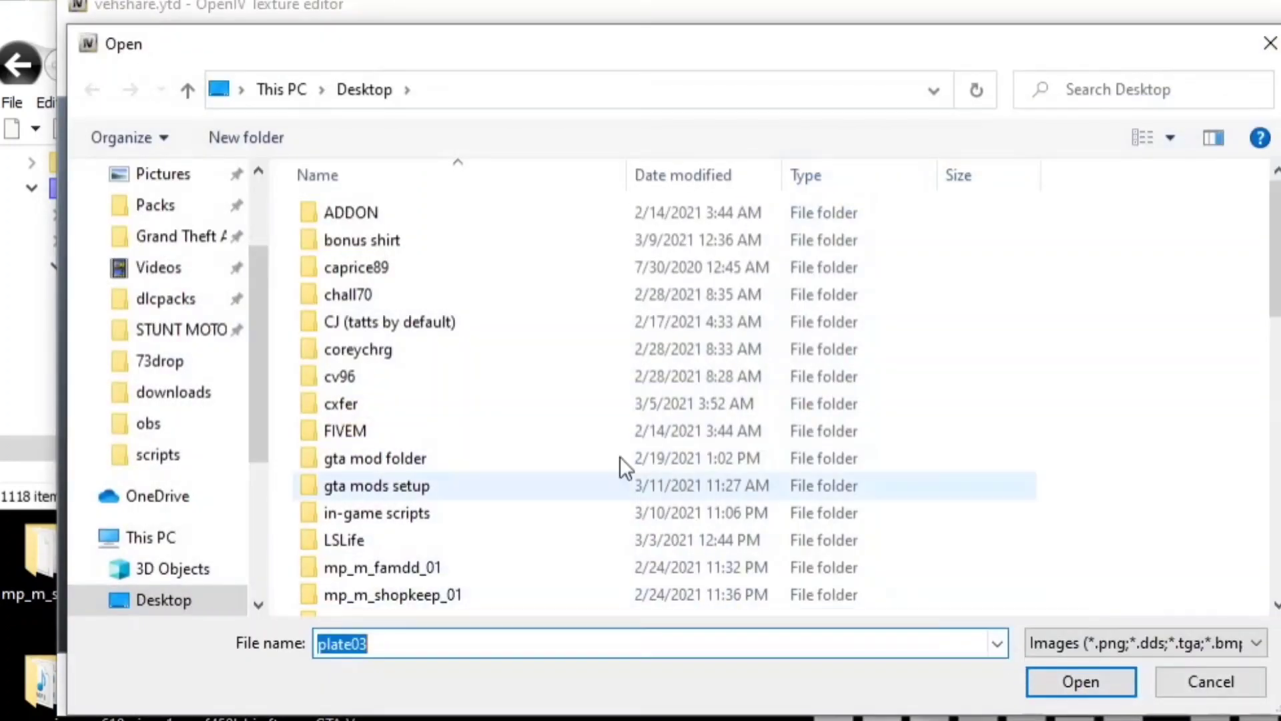
{"action": "scroll", "coordinate": [371, 459], "scroll_direction": "down", "scroll_amount": 5}
{"action": "scroll", "coordinate": [373, 458], "scroll_direction": "down", "scroll_amount": 5}
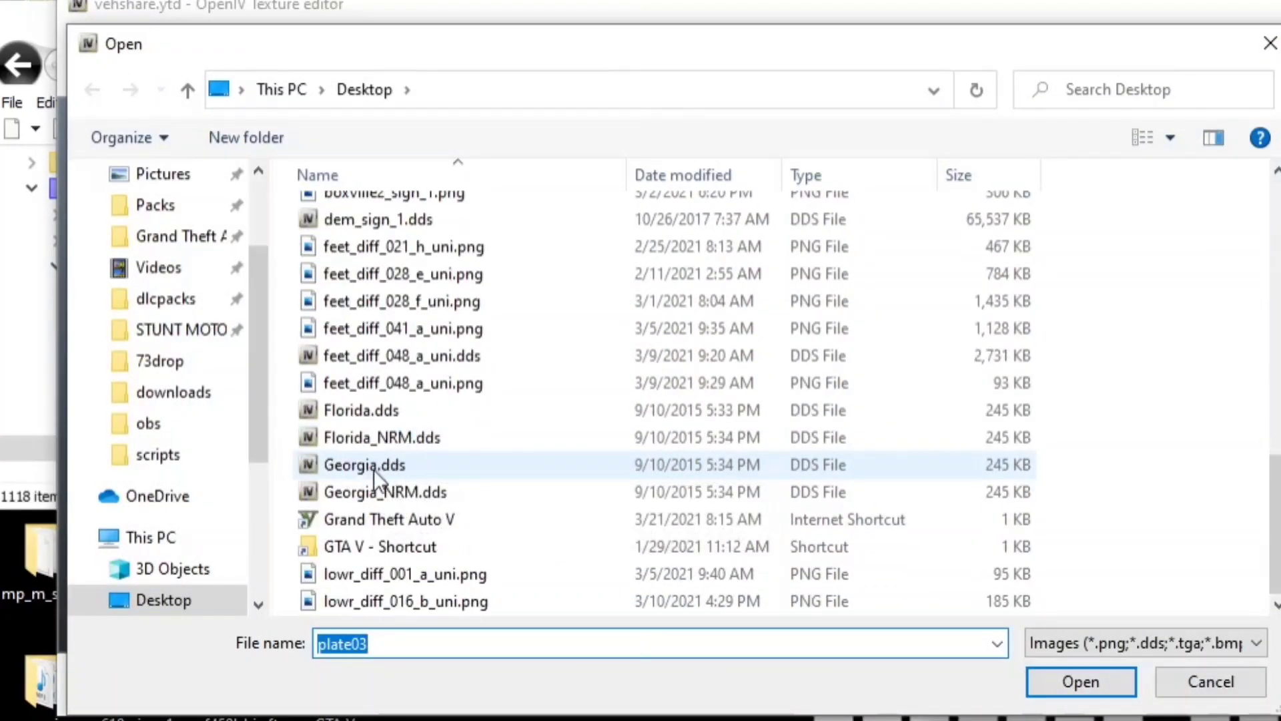
{"action": "left_click", "coordinate": [412, 461]}
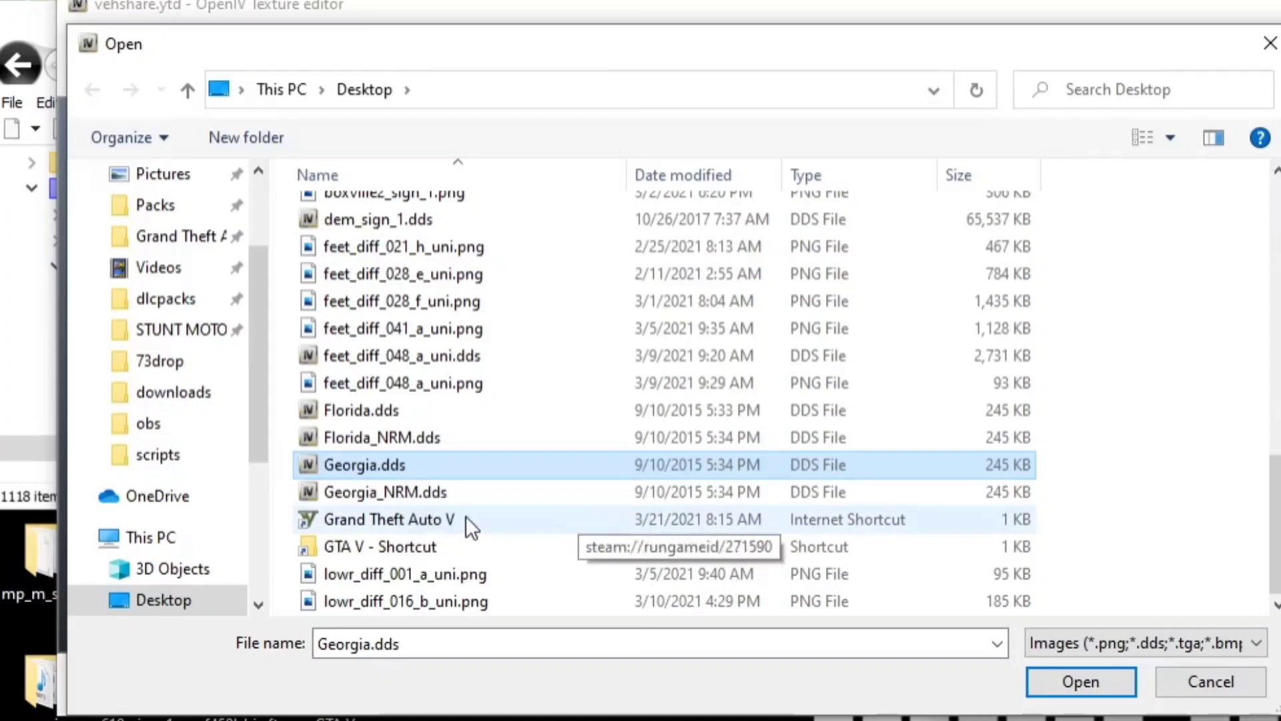
{"action": "left_click", "coordinate": [1081, 683]}
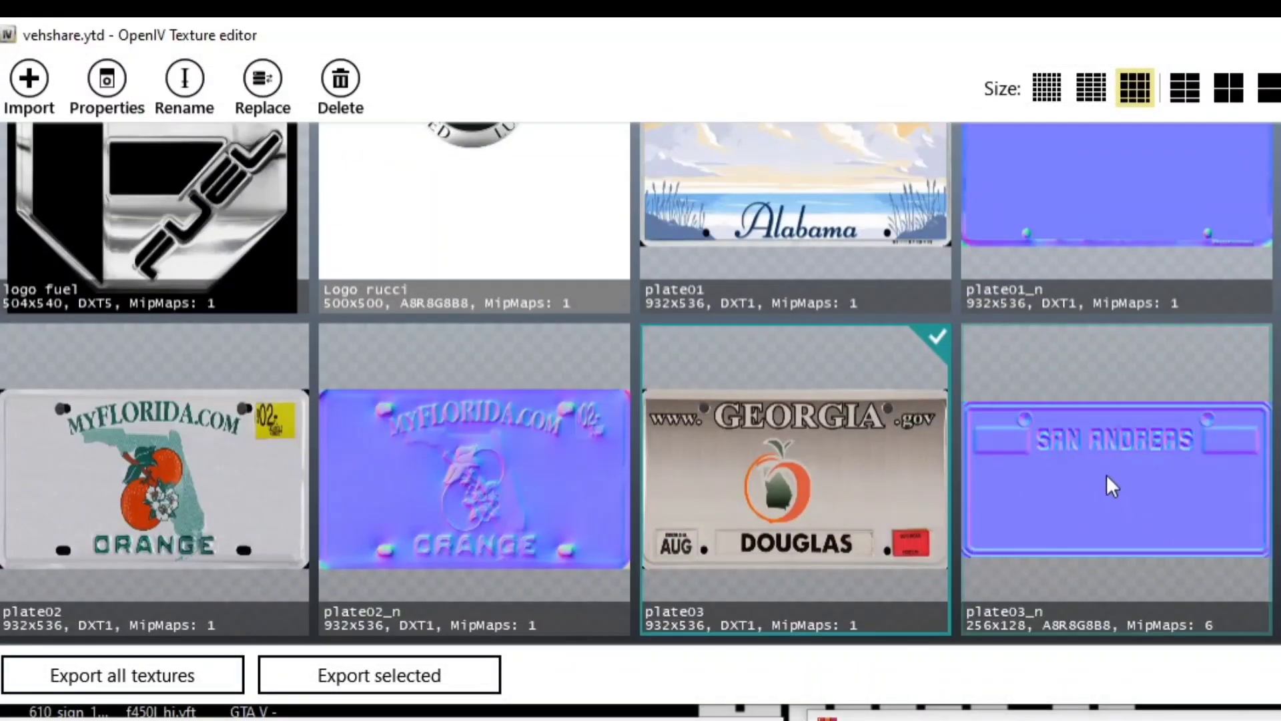
Replace the plate03_n texture in vehshare.ytd with Georgia_NRM.dds from the desktop.
{"action": "right_click", "coordinate": [1107, 474]}
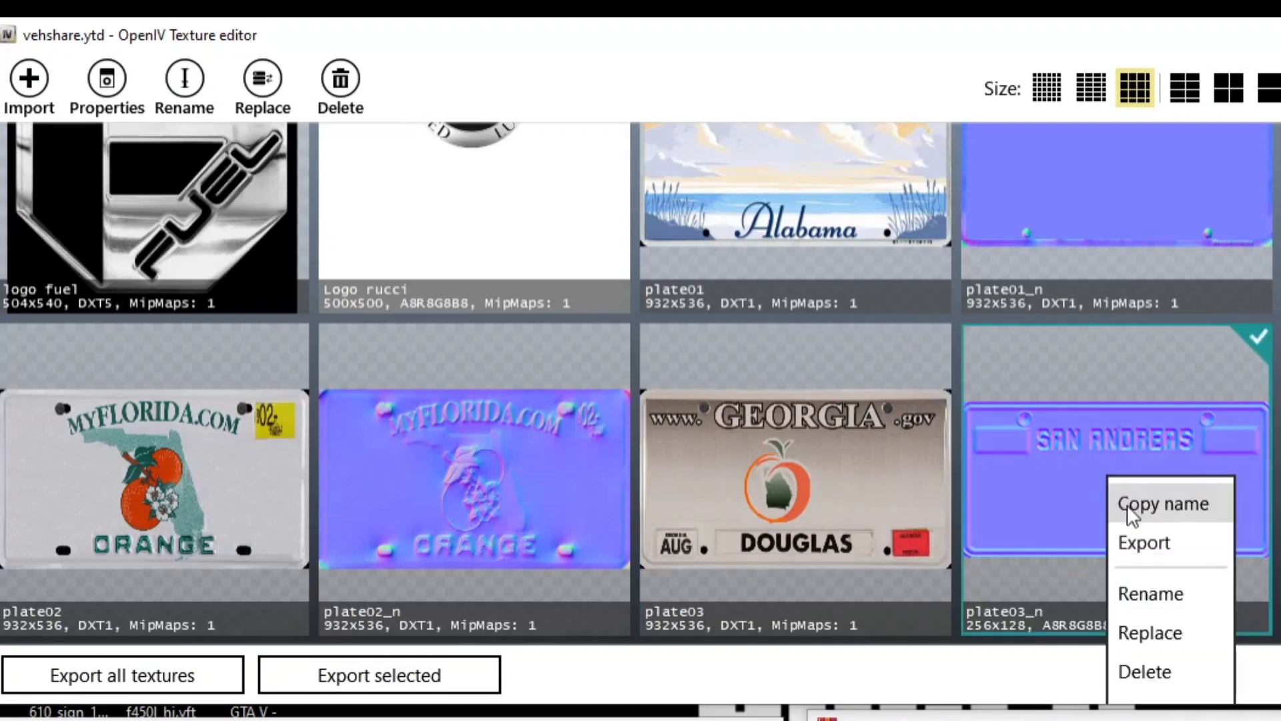
{"action": "left_click", "coordinate": [1152, 638]}
{"action": "scroll", "coordinate": [294, 463], "scroll_direction": "down", "scroll_amount": 6}
{"action": "scroll", "coordinate": [309, 454], "scroll_direction": "down", "scroll_amount": 4}
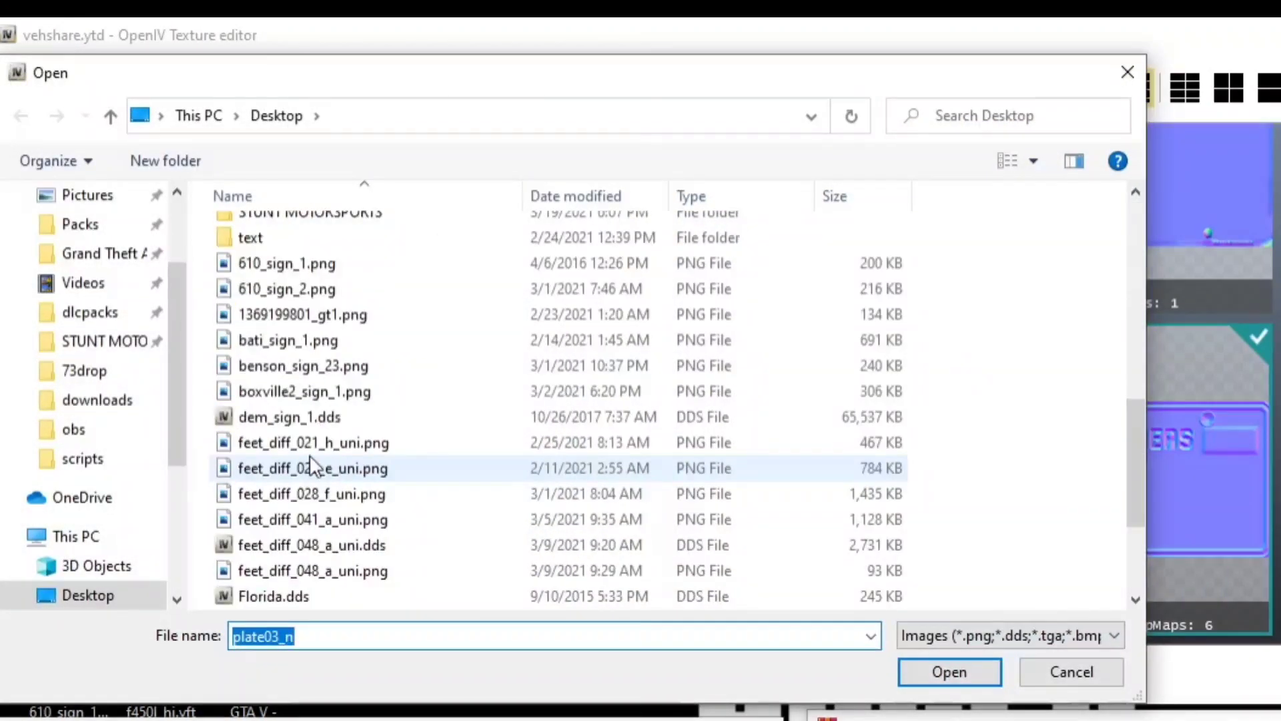
{"action": "left_click", "coordinate": [336, 492]}
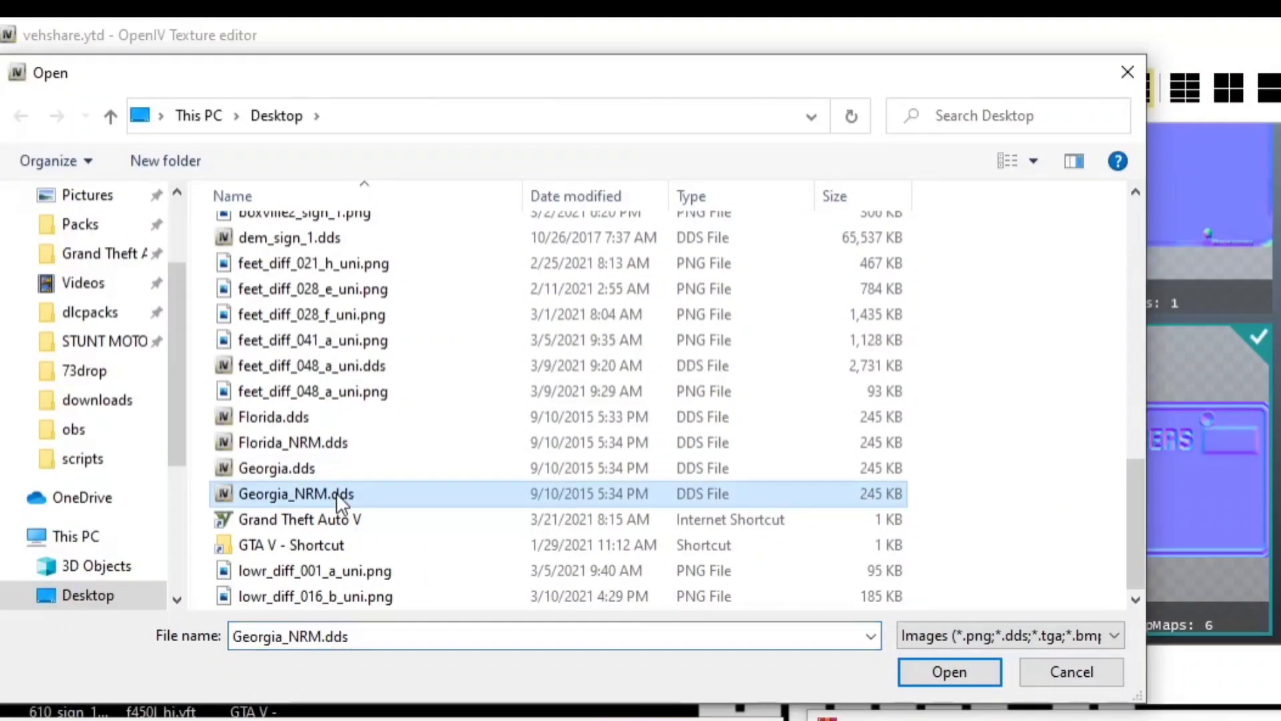
{"action": "left_click", "coordinate": [970, 669]}
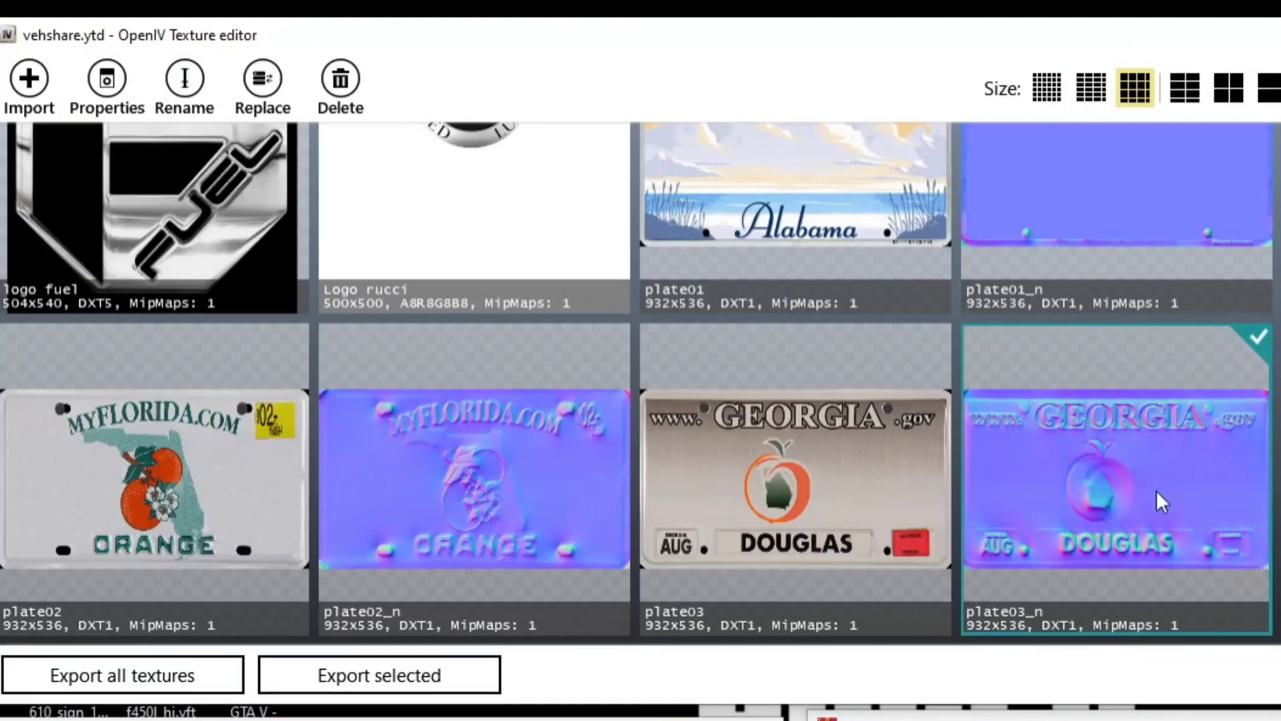
{"action": "scroll", "coordinate": [506, 348], "scroll_direction": "down", "scroll_amount": 3}
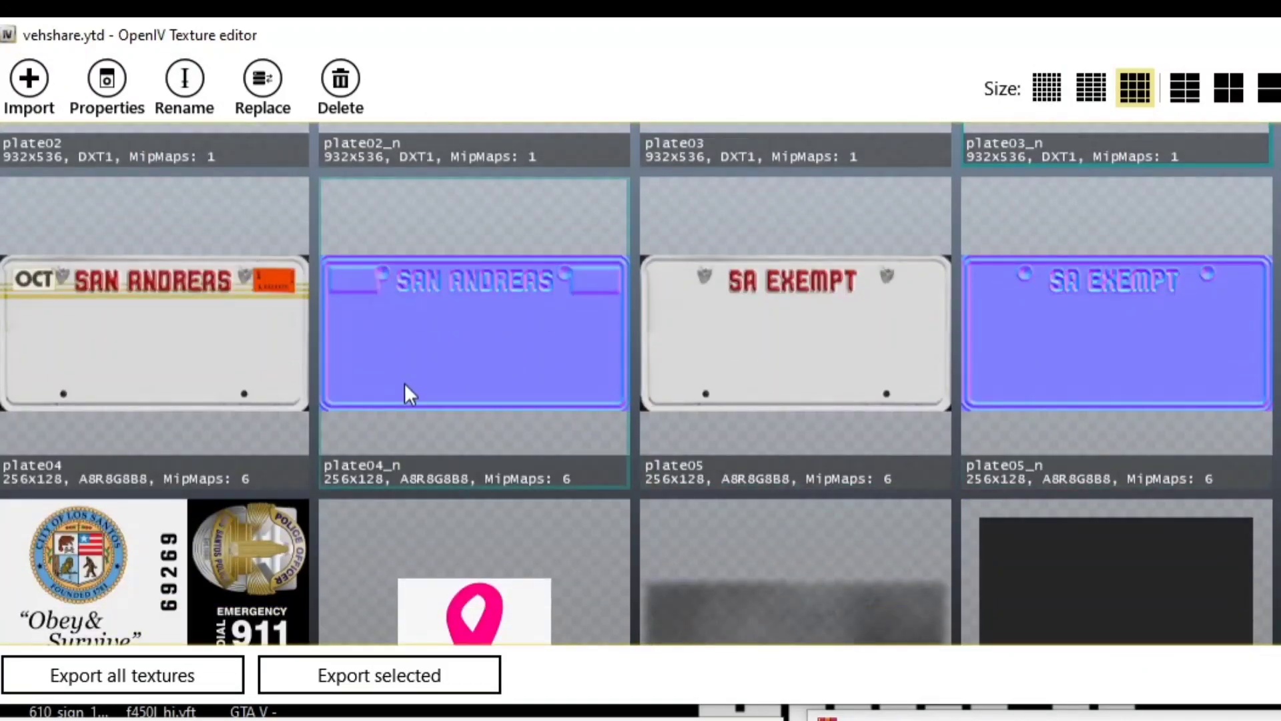
{"action": "scroll", "coordinate": [1146, 491], "scroll_direction": "up", "scroll_amount": 4}
{"action": "scroll", "coordinate": [1146, 490], "scroll_direction": "down", "scroll_amount": 4}
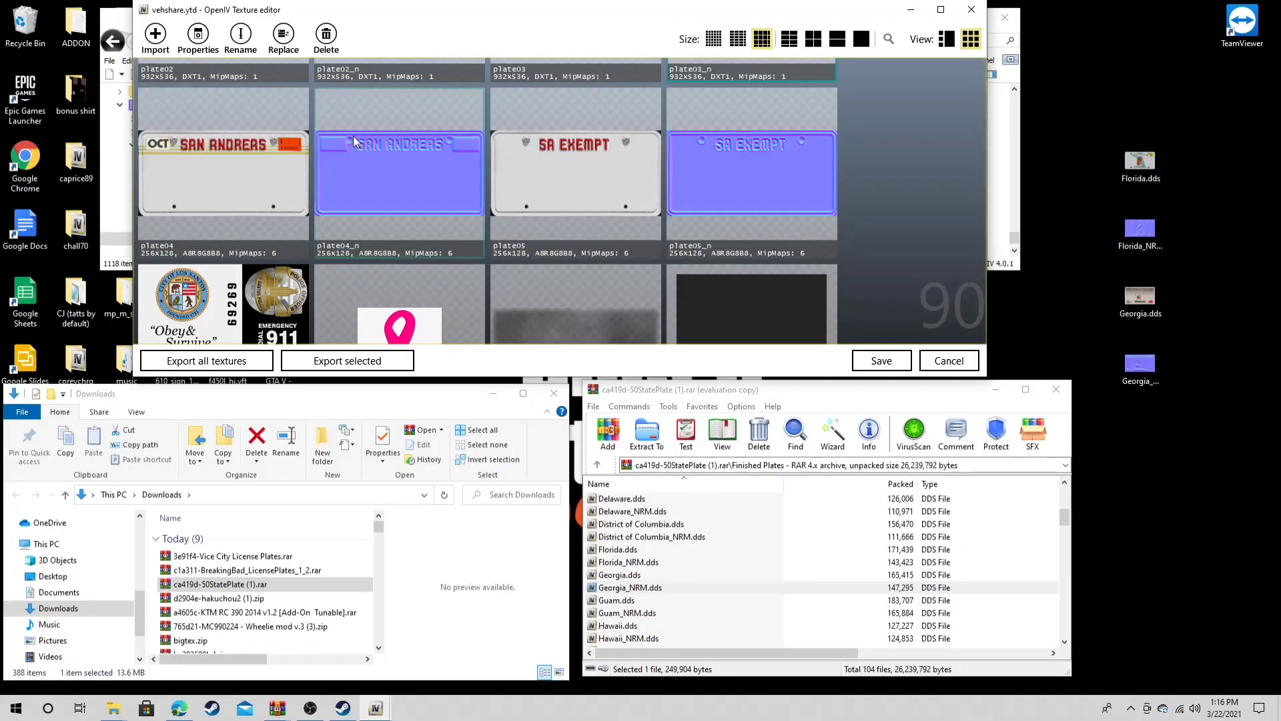
Create a desktop folder named plates and move the Florida and Georgia DDS files into it.
{"action": "right_click", "coordinate": [1090, 53]}
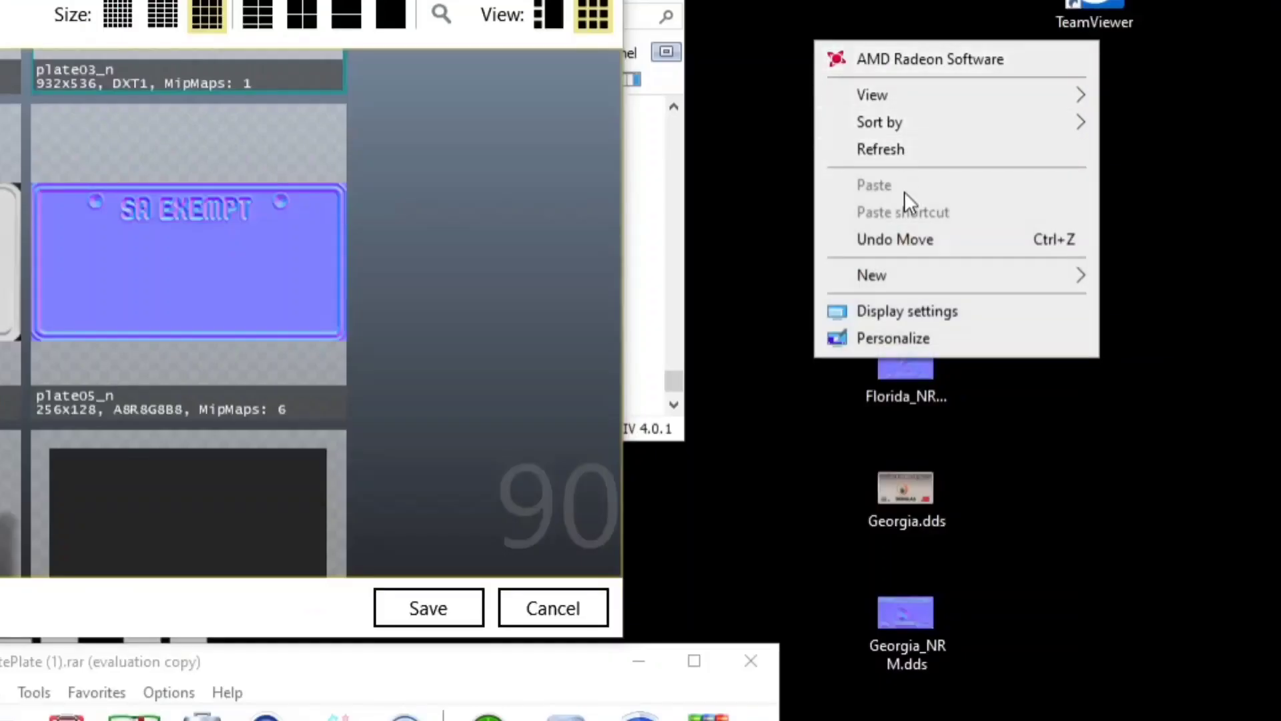
{"action": "mouse_move", "coordinate": [1129, 180]}
{"action": "left_click", "coordinate": [634, 282]}
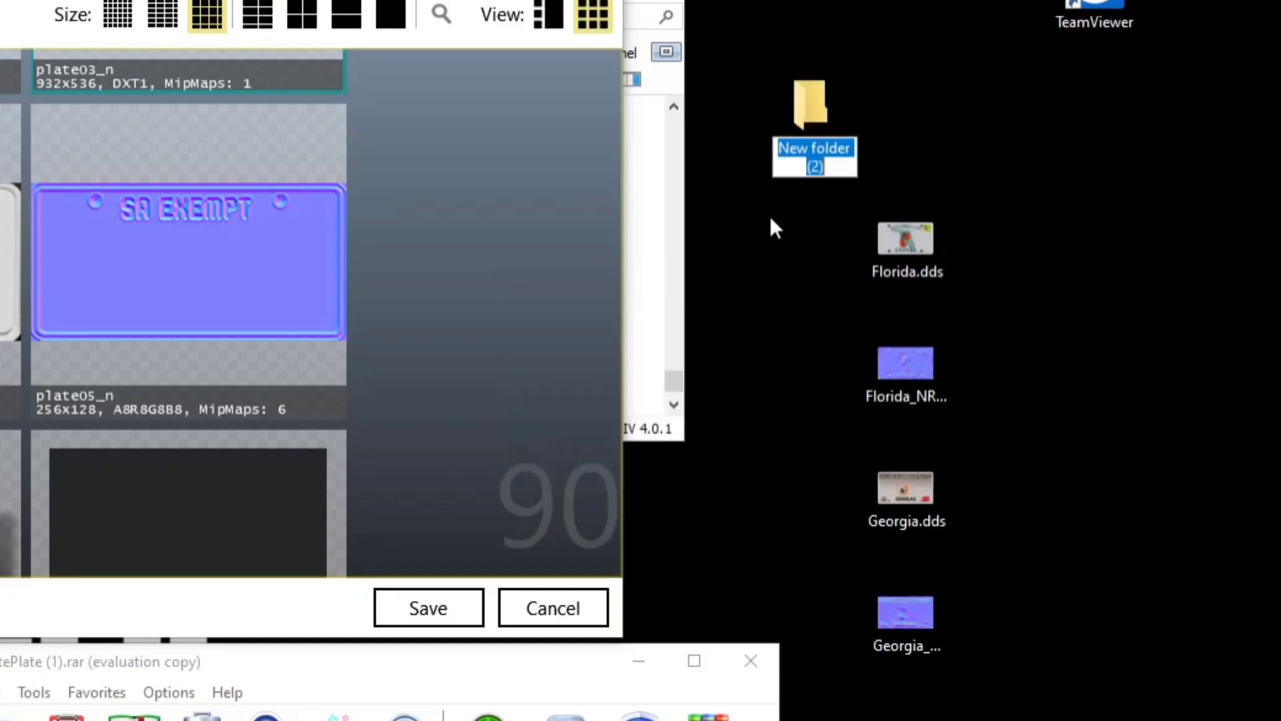
{"action": "type", "text": "plates"}
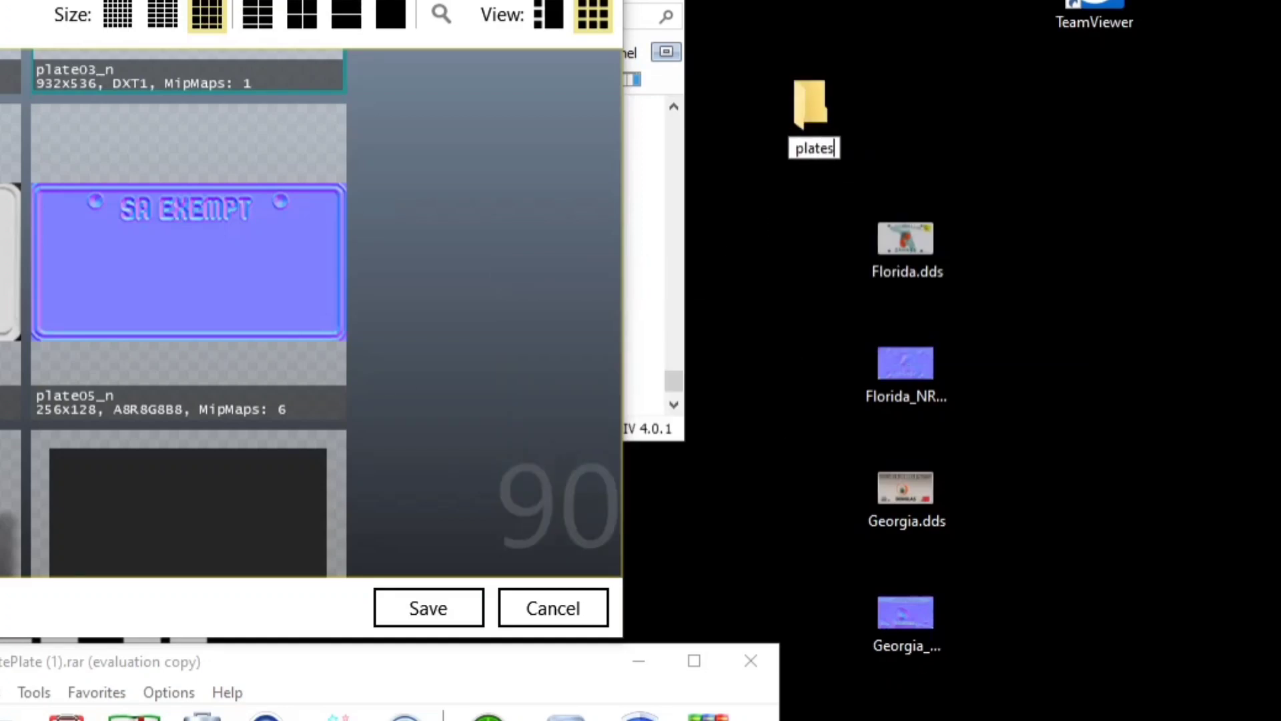
{"action": "key", "text": "Return"}
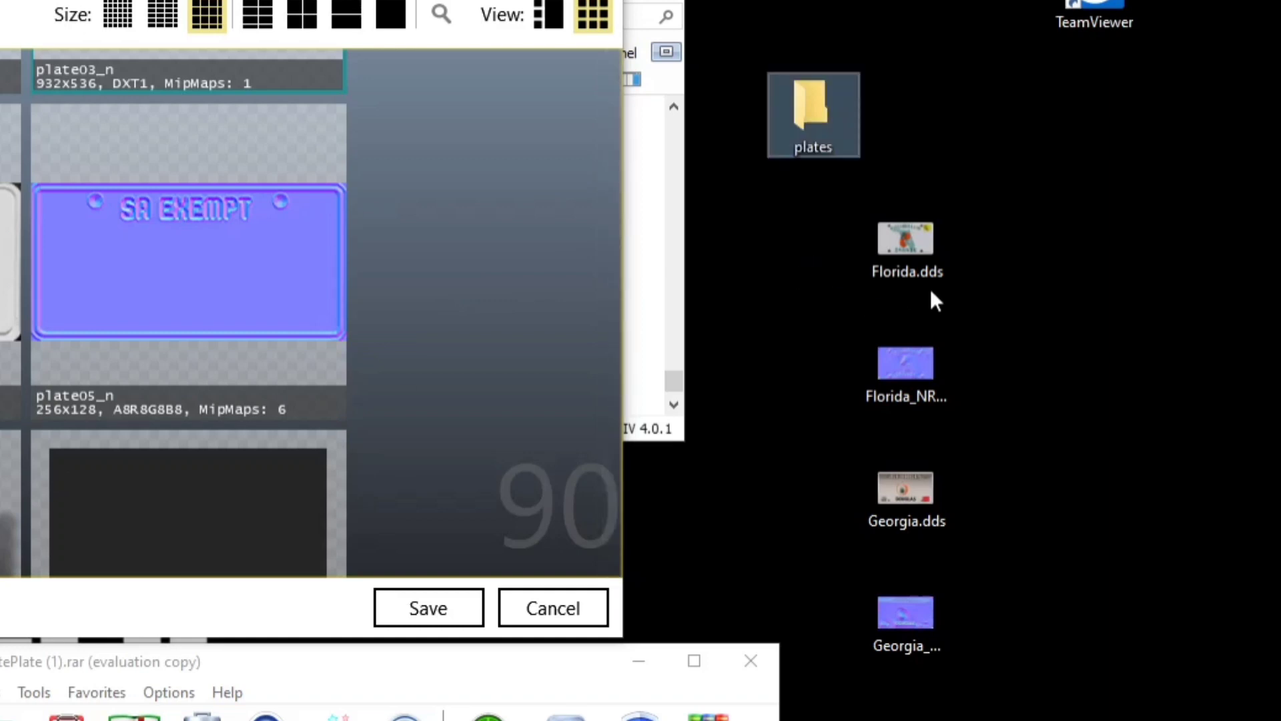
{"action": "left_click_drag", "start_coordinate": [958, 114], "coordinate": [902, 650]}
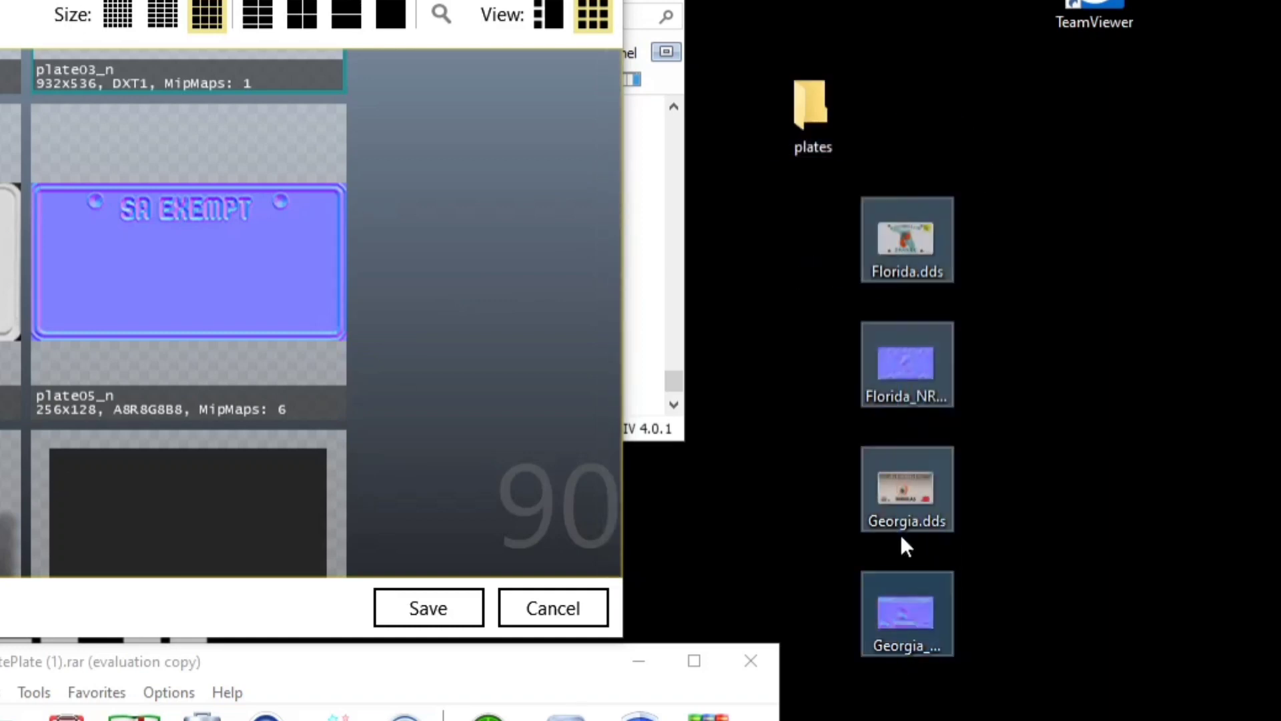
{"action": "left_click_drag", "start_coordinate": [931, 486], "coordinate": [832, 108]}
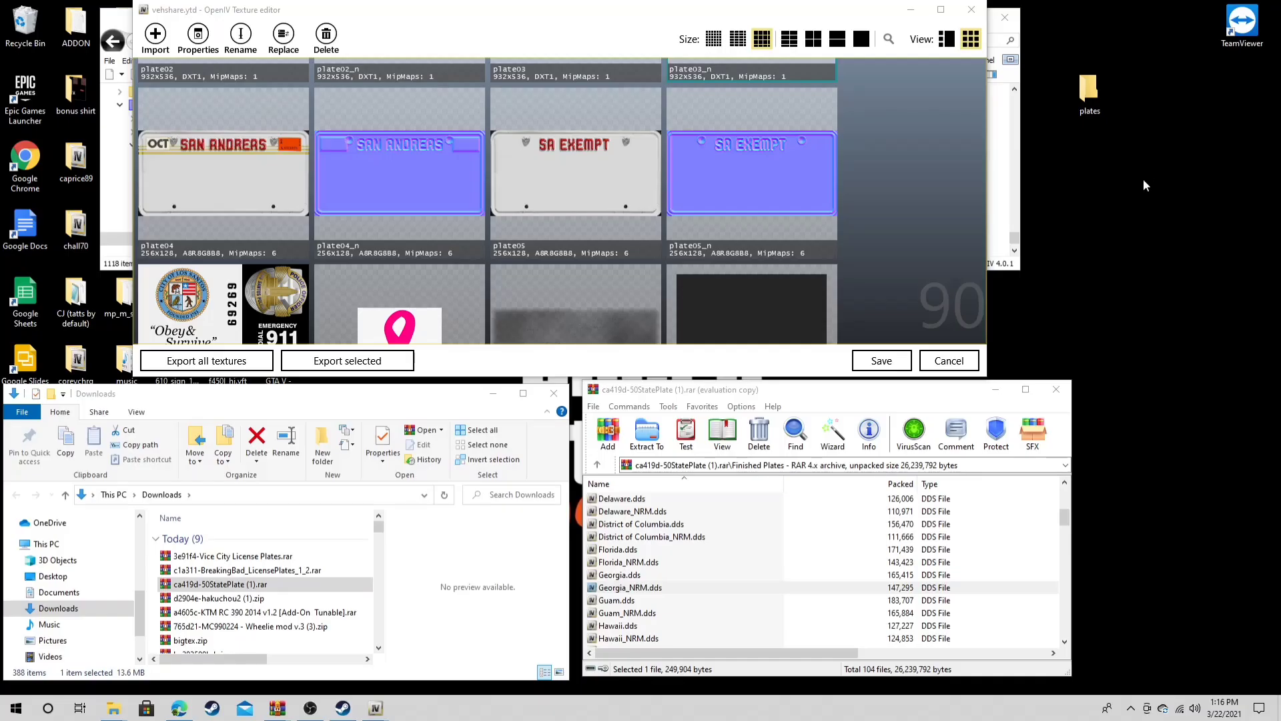
Close the 50StatePlate archive, open c1a311-BreakingBad_LicensePlates_1_2.rar from Downloads and go into its Plates folder.
{"action": "left_click", "coordinate": [1061, 387]}
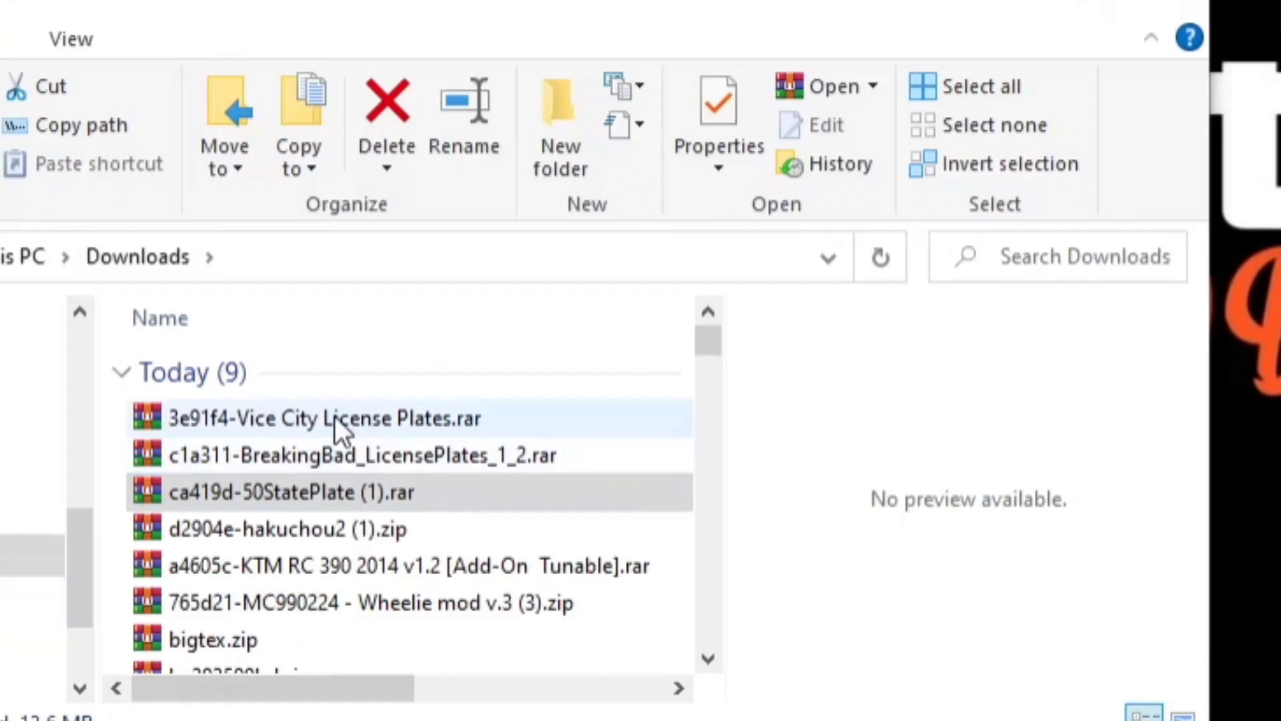
{"action": "double_click", "coordinate": [383, 461]}
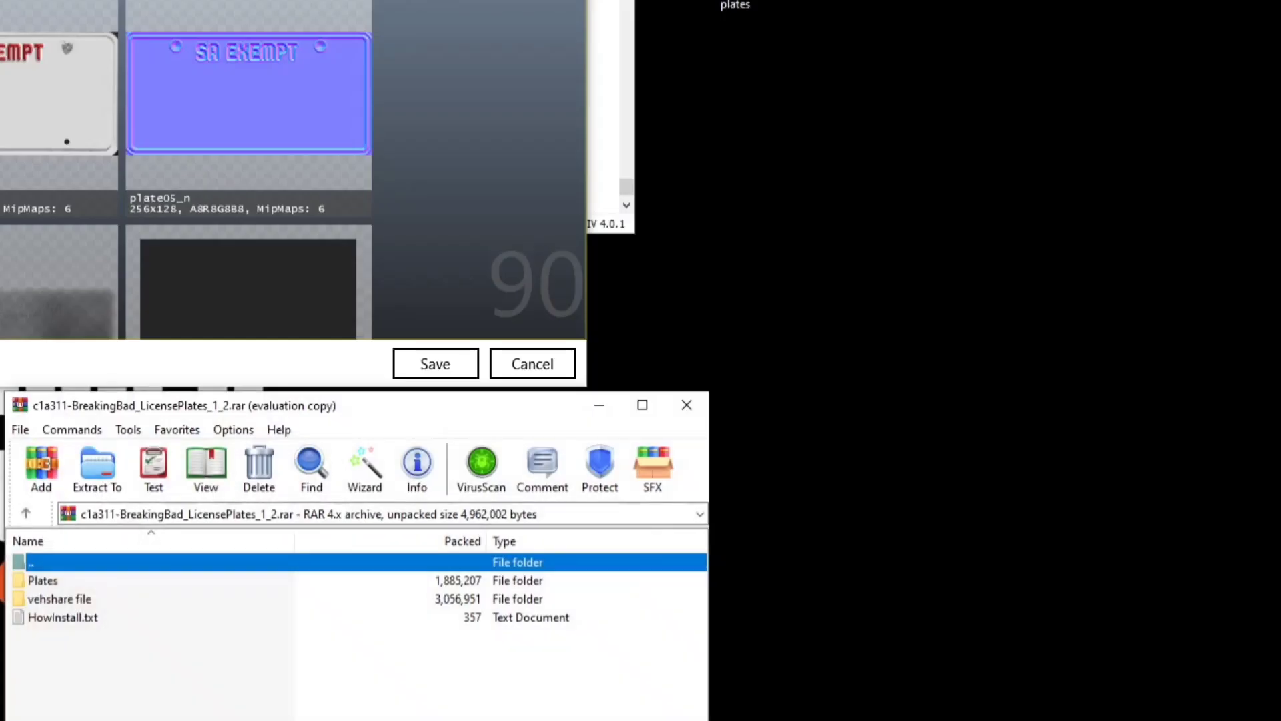
{"action": "double_click", "coordinate": [56, 598]}
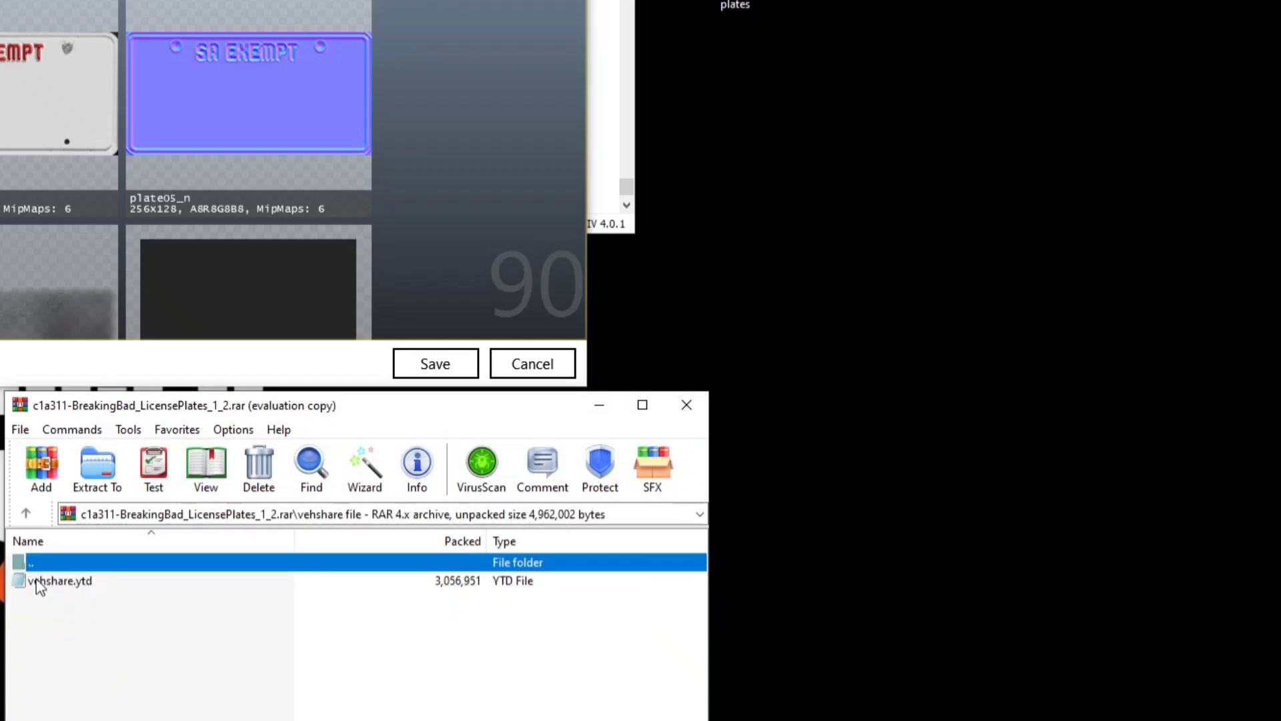
{"action": "left_click", "coordinate": [23, 514]}
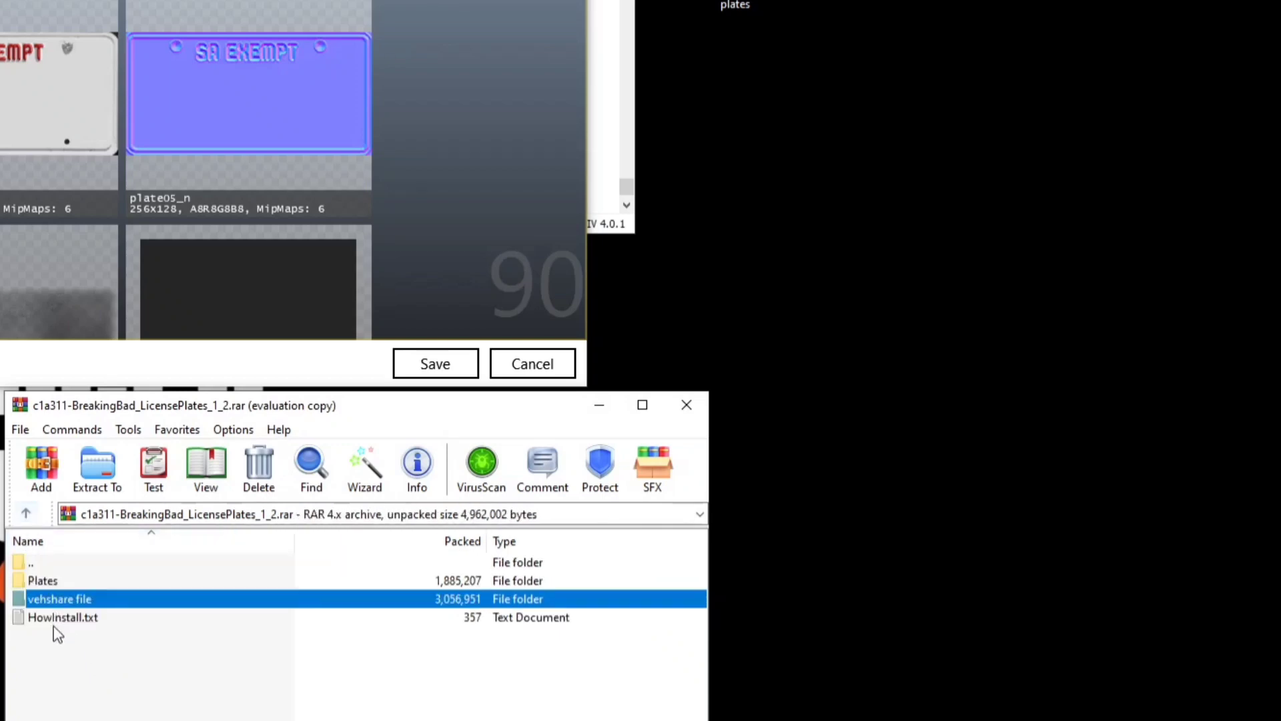
{"action": "double_click", "coordinate": [54, 584]}
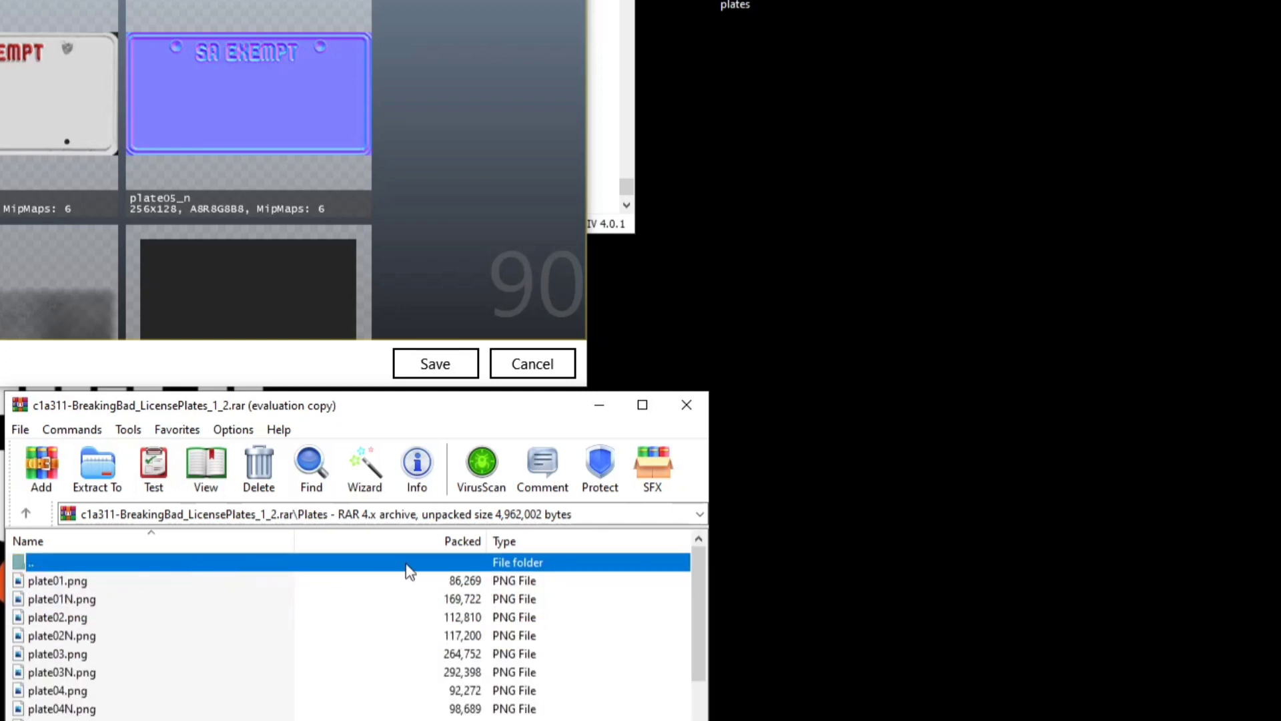
{"action": "left_click", "coordinate": [209, 481]}
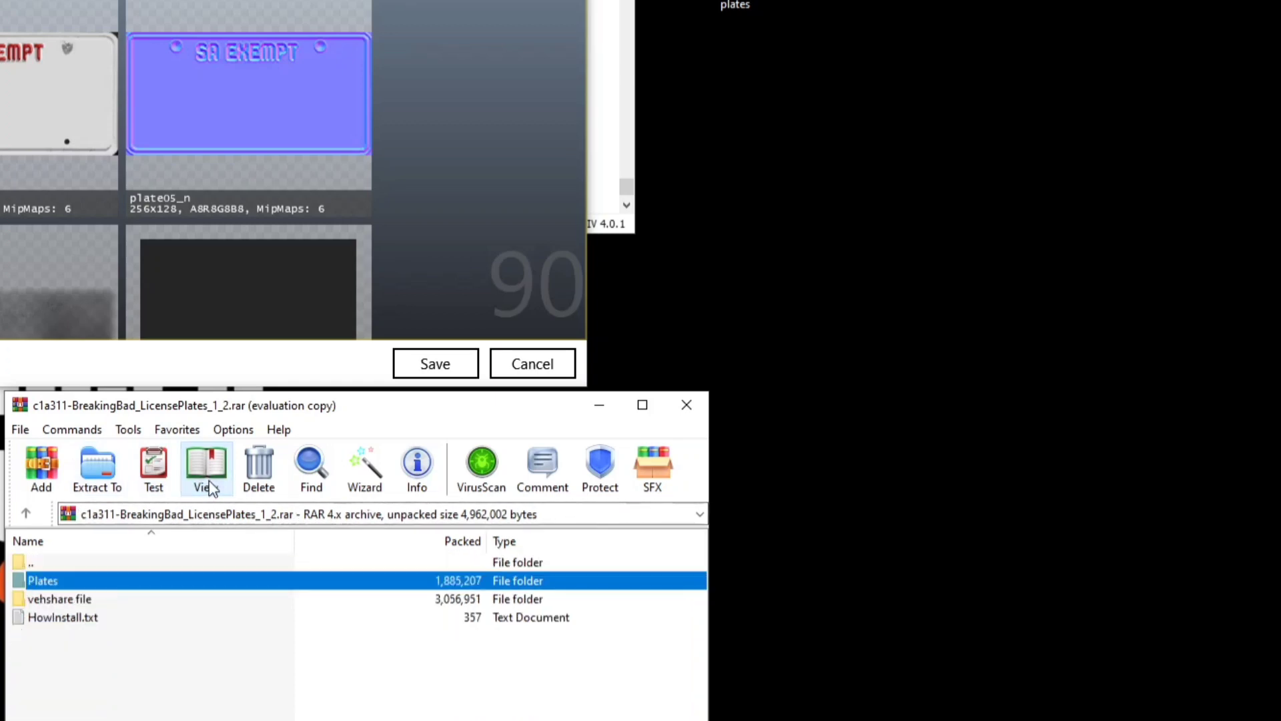
{"action": "double_click", "coordinate": [81, 580]}
{"action": "scroll", "coordinate": [160, 632], "scroll_direction": "down", "scroll_amount": 1}
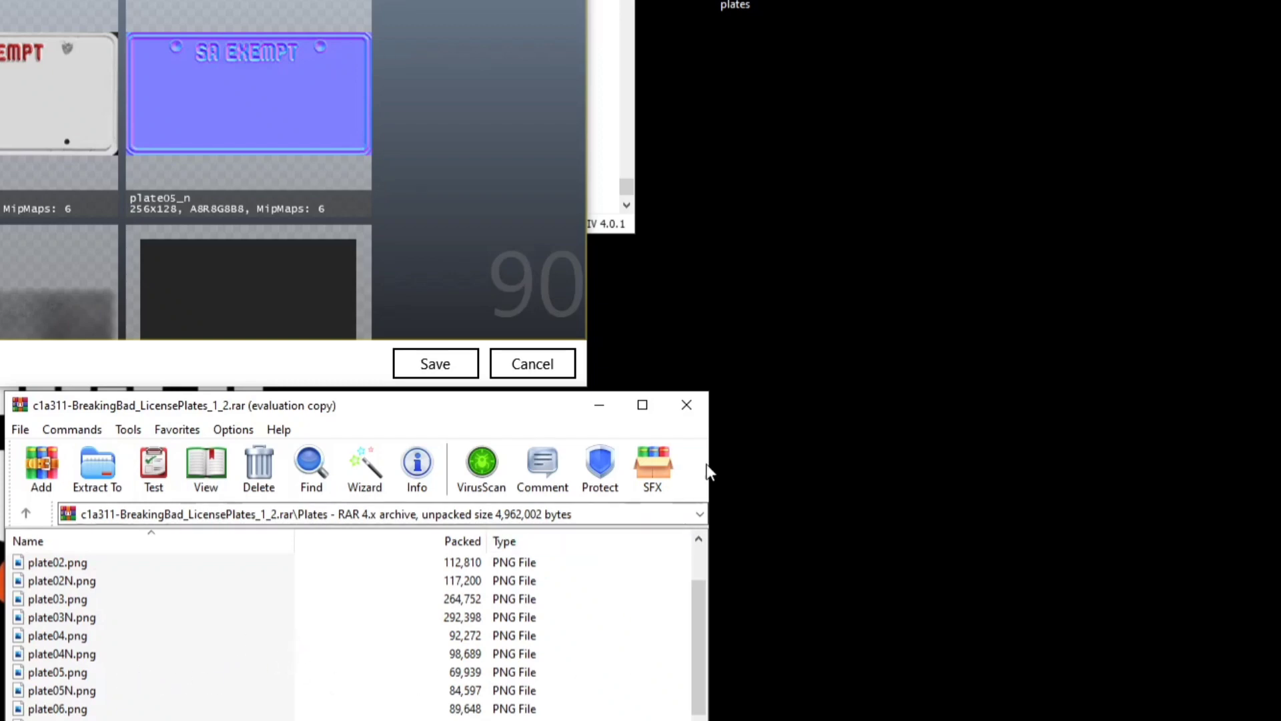
{"action": "left_click_drag", "start_coordinate": [708, 460], "coordinate": [895, 471]}
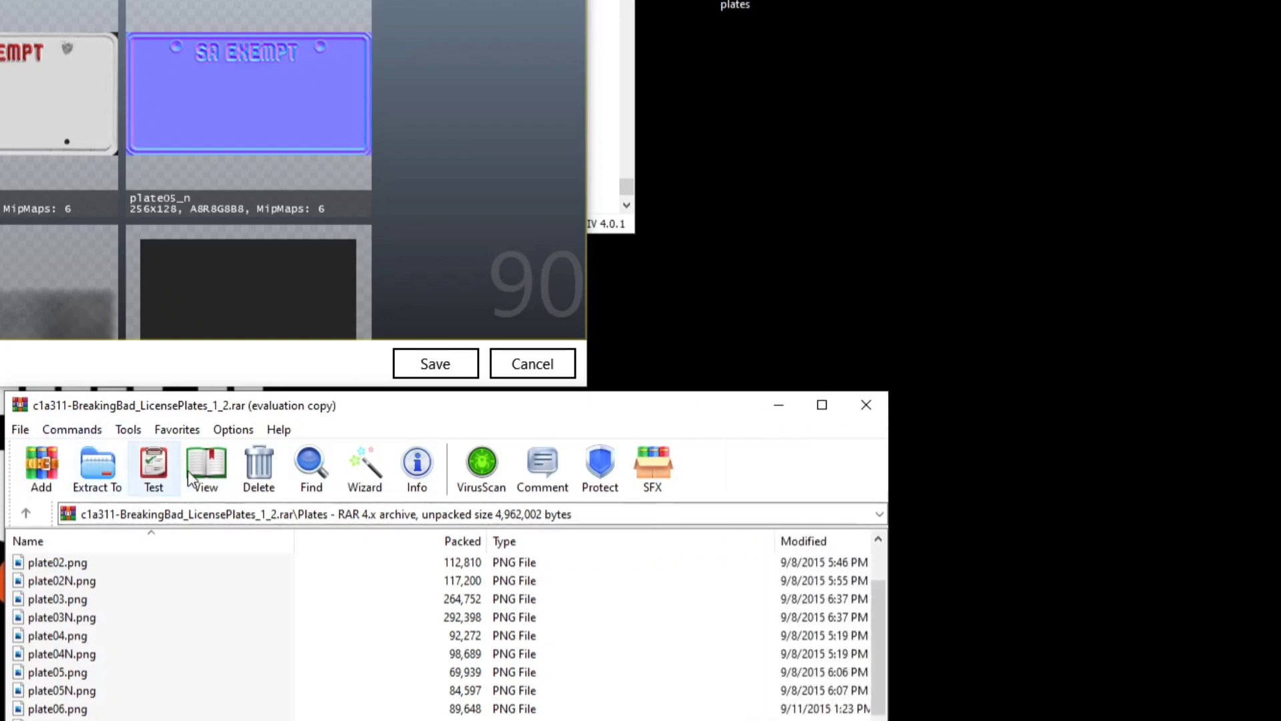
{"action": "key", "text": "BackSpace"}
{"action": "key", "text": "Return"}
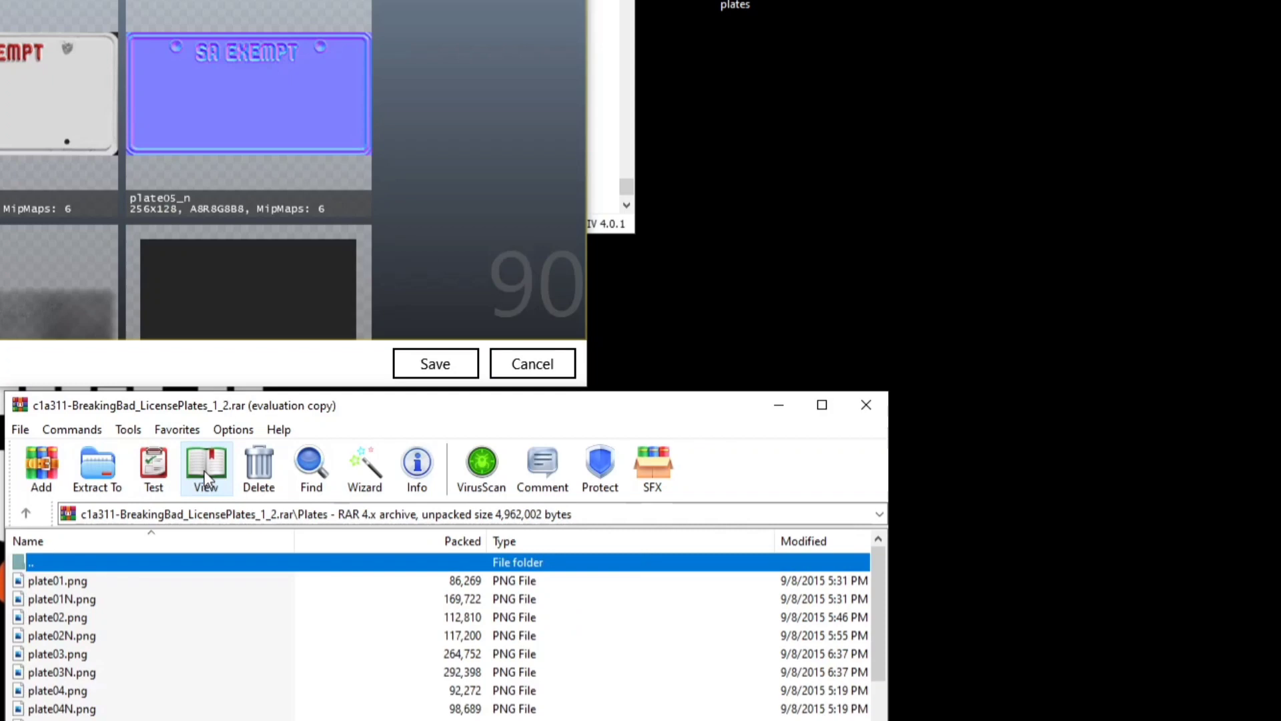
{"action": "key", "text": "BackSpace"}
{"action": "right_click", "coordinate": [204, 470]}
{"action": "left_click", "coordinate": [677, 433]}
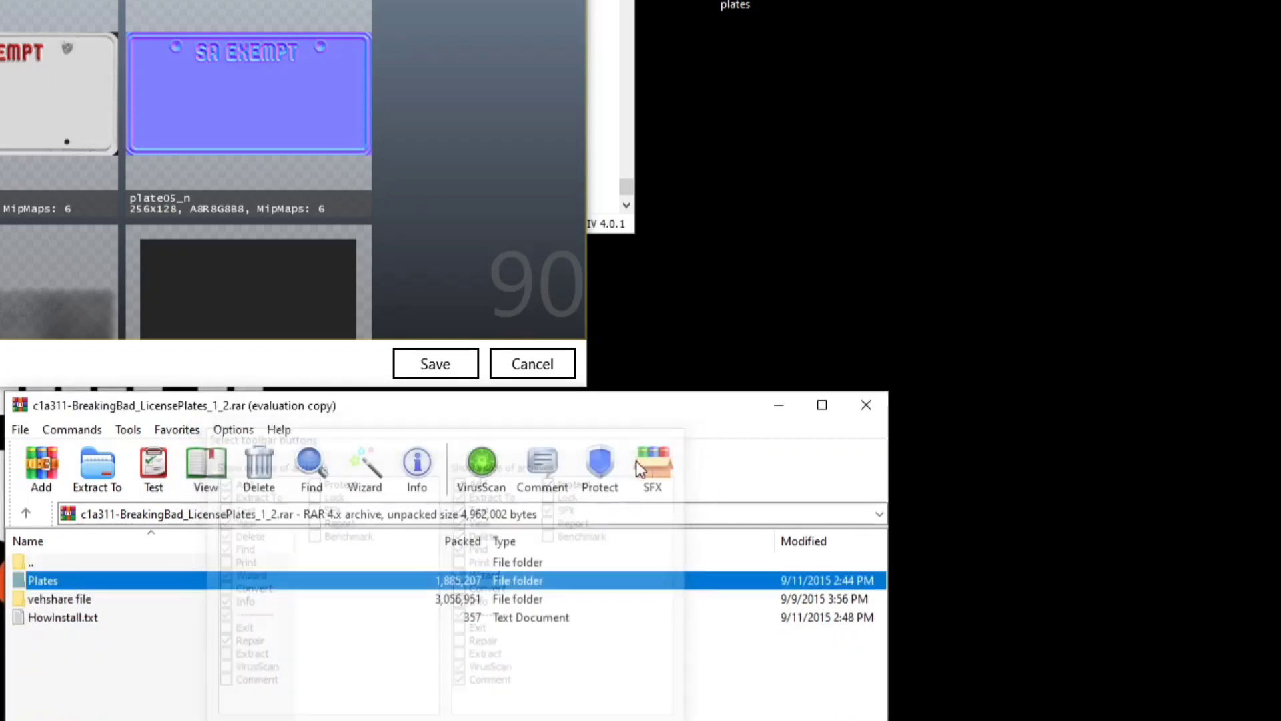
{"action": "double_click", "coordinate": [45, 581]}
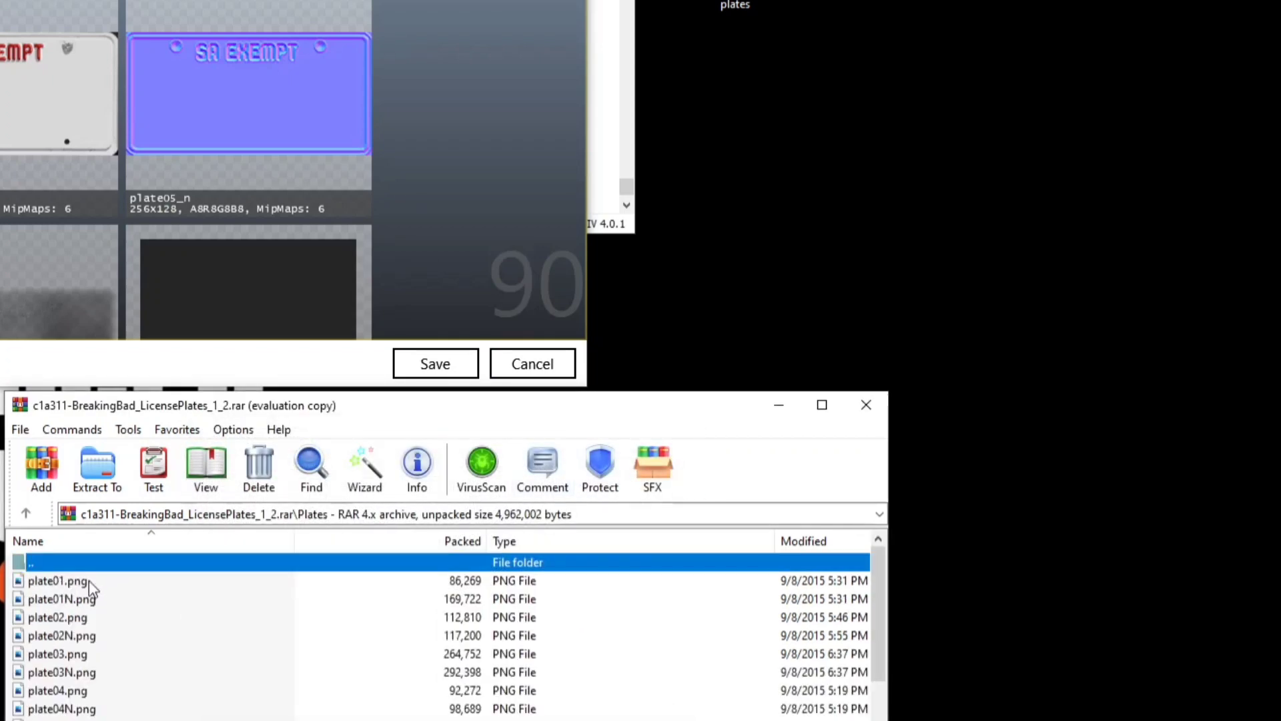
Extract plate01.png from the Plates folder to the desktop to preview it, and delete the extracted copy.
{"action": "left_click_drag", "start_coordinate": [69, 582], "coordinate": [674, 439]}
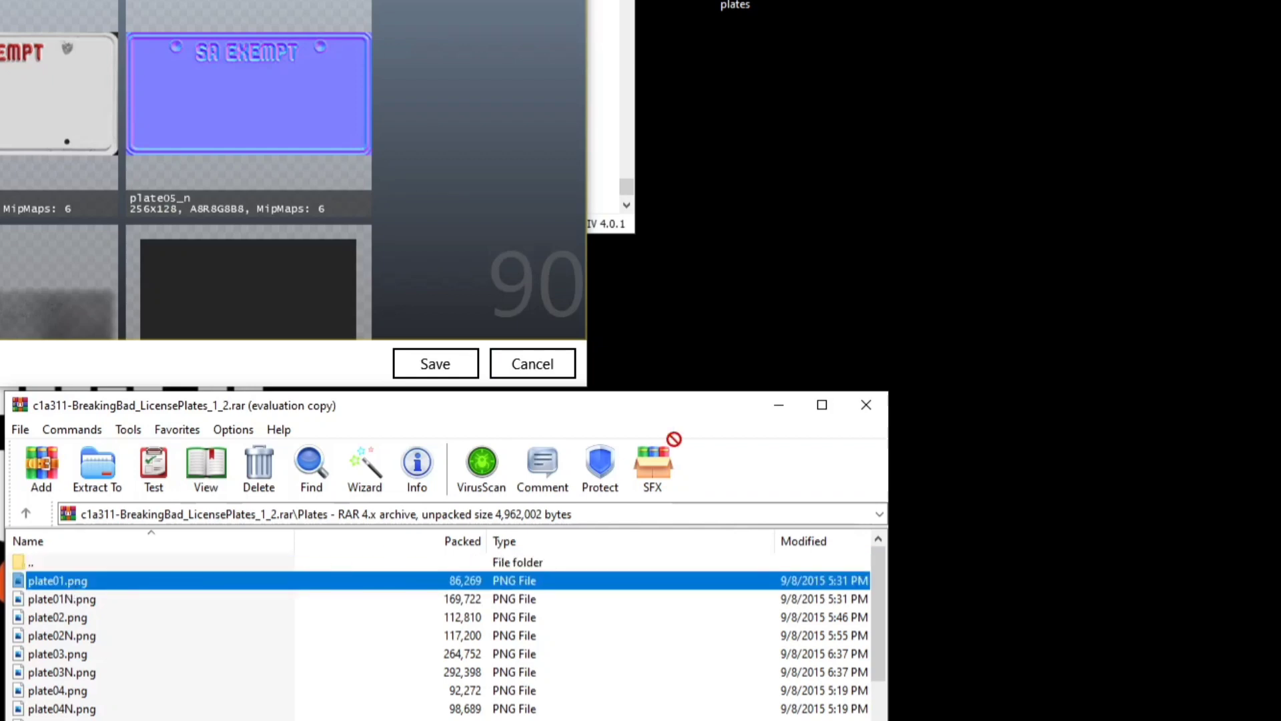
{"action": "left_click_drag", "start_coordinate": [788, 160], "coordinate": [790, 164]}
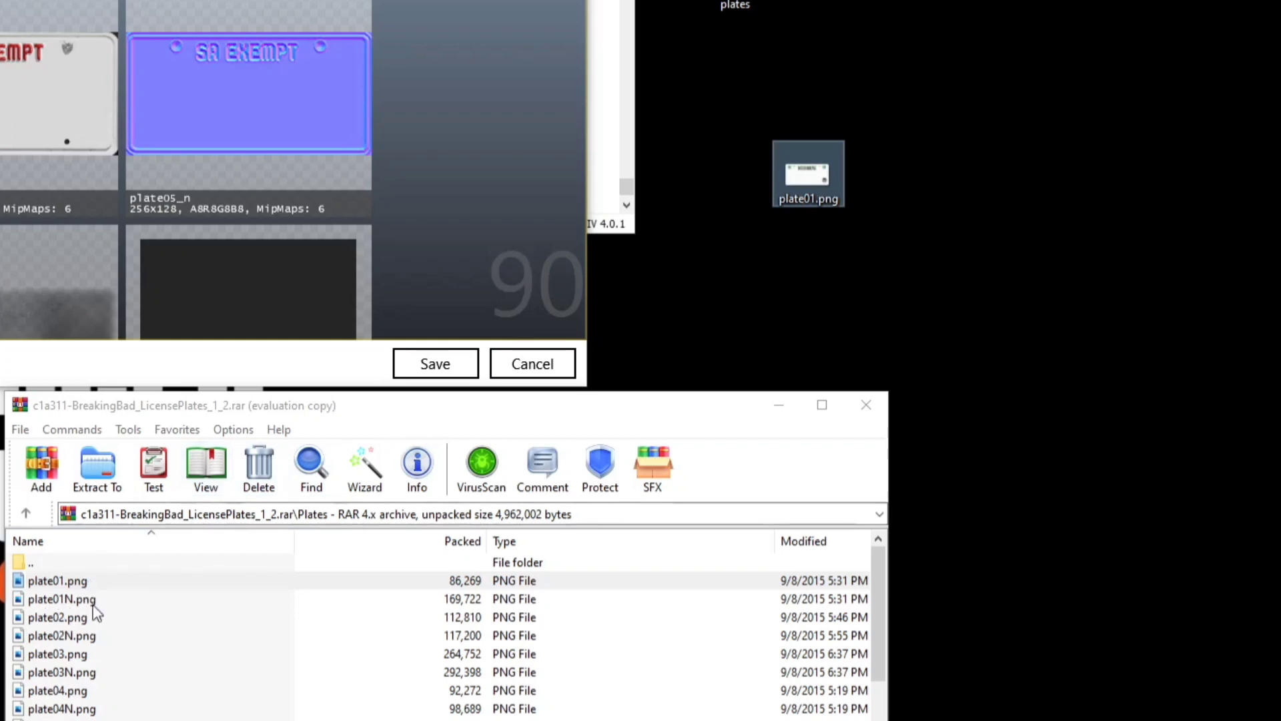
{"action": "right_click", "coordinate": [804, 172]}
{"action": "key", "text": "Escape"}
Extract plate02.png and plate02N.png from the BreakingBad Plates folder to the desktop.
{"action": "left_click_drag", "start_coordinate": [47, 623], "coordinate": [368, 528]}
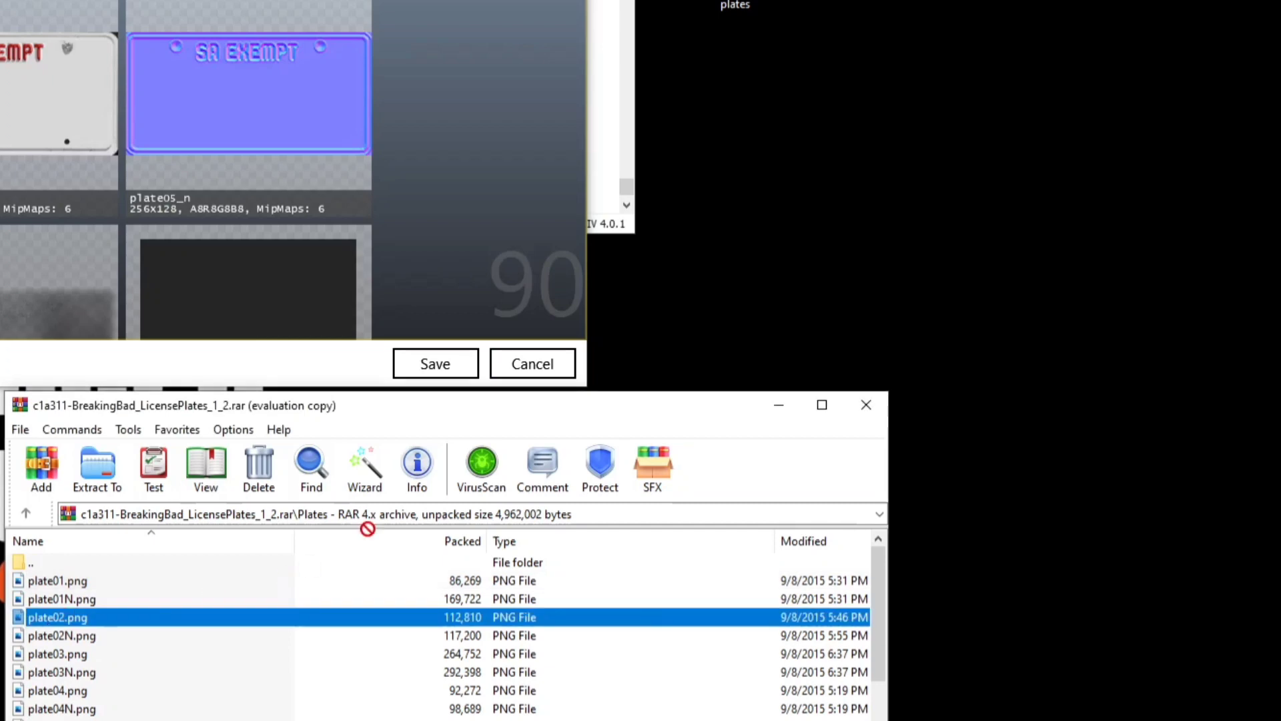
{"action": "left_click_drag", "start_coordinate": [791, 125], "coordinate": [791, 123]}
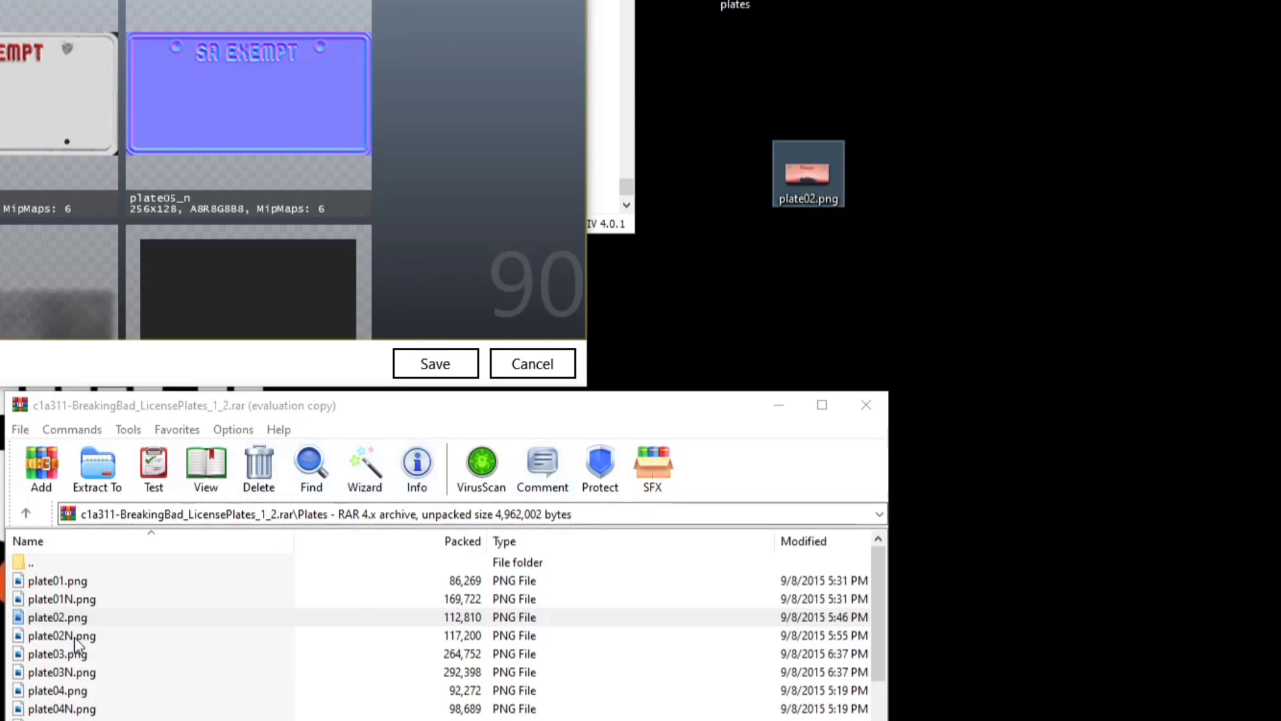
{"action": "left_click_drag", "start_coordinate": [62, 639], "coordinate": [801, 240]}
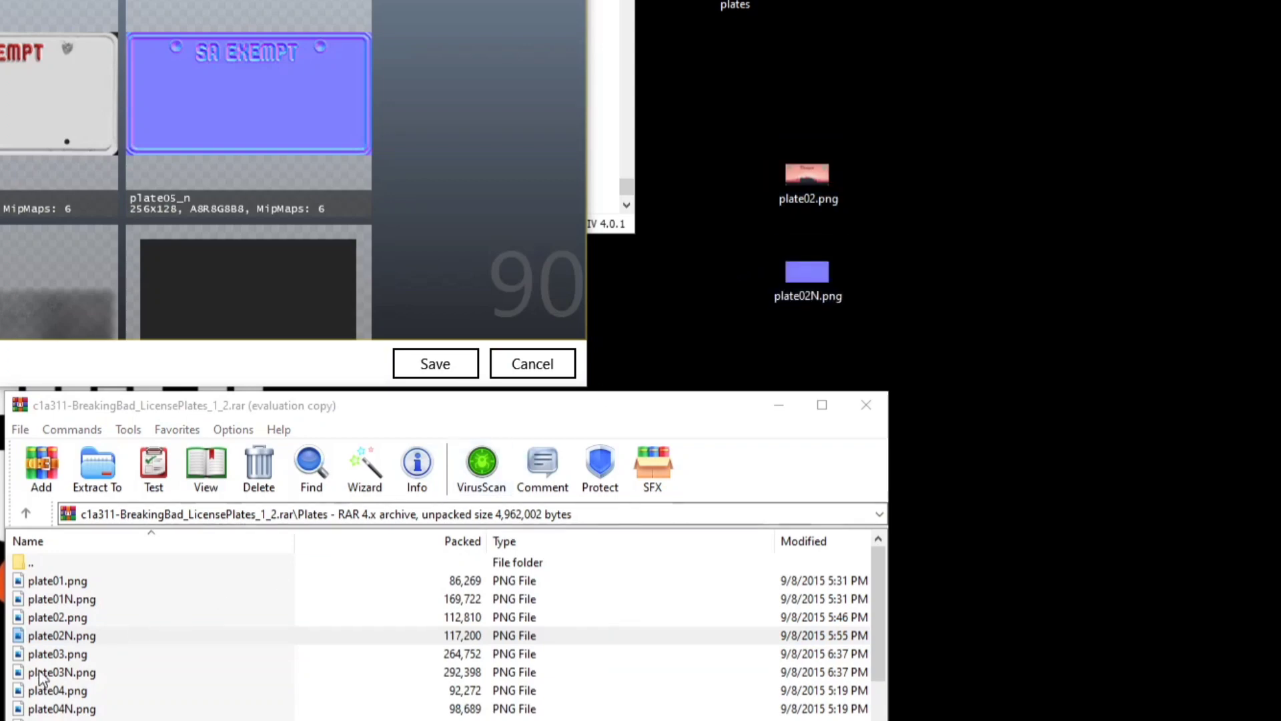
Extract plate03.png to the desktop to preview its design, and delete the extracted copy.
{"action": "left_click_drag", "start_coordinate": [56, 656], "coordinate": [727, 246]}
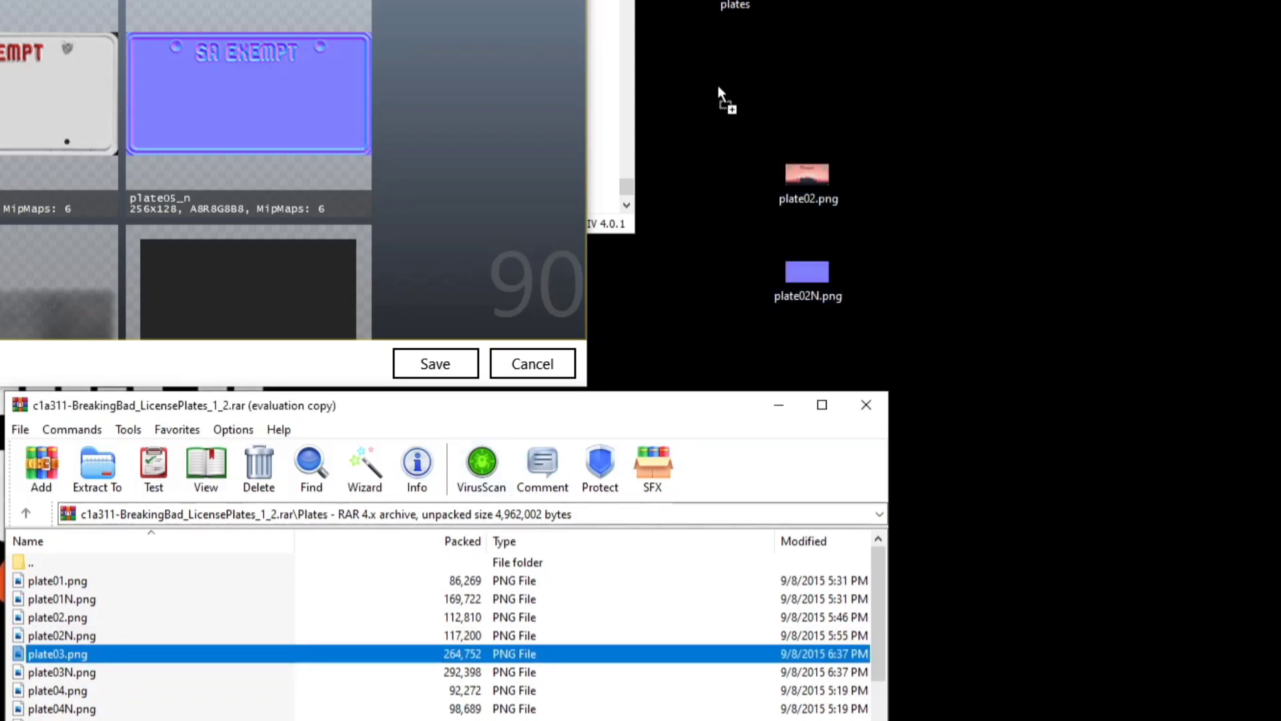
{"action": "left_click_drag", "start_coordinate": [718, 84], "coordinate": [716, 86]}
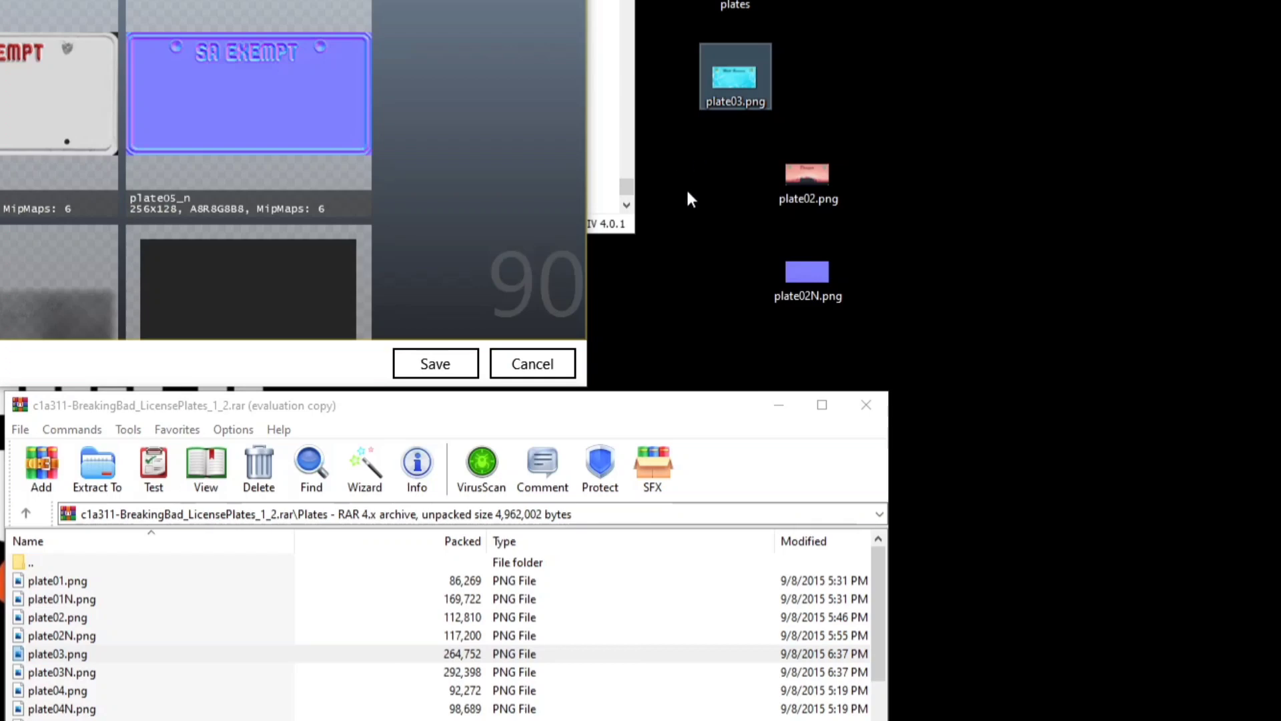
{"action": "right_click", "coordinate": [718, 78]}
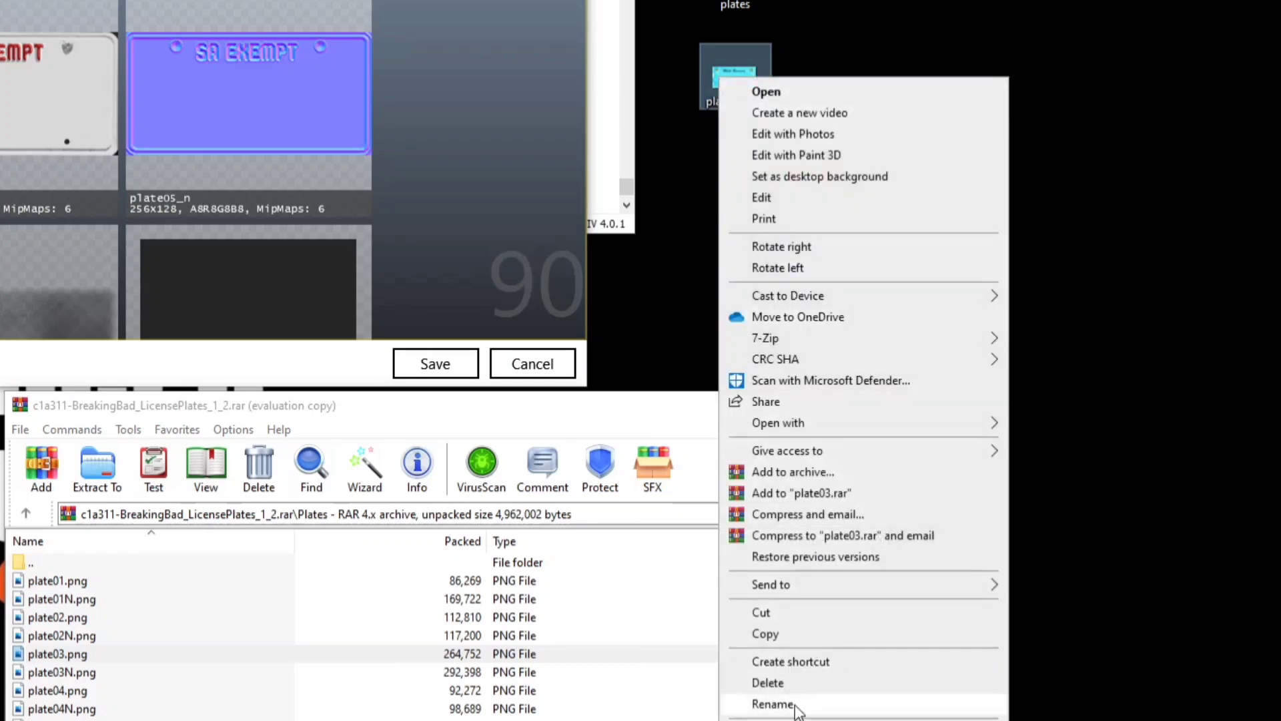
{"action": "left_click", "coordinate": [794, 683]}
Extract plate04.png and plate04N.png from the BreakingBad Plates folder to the desktop.
{"action": "left_click_drag", "start_coordinate": [56, 690], "coordinate": [221, 653]}
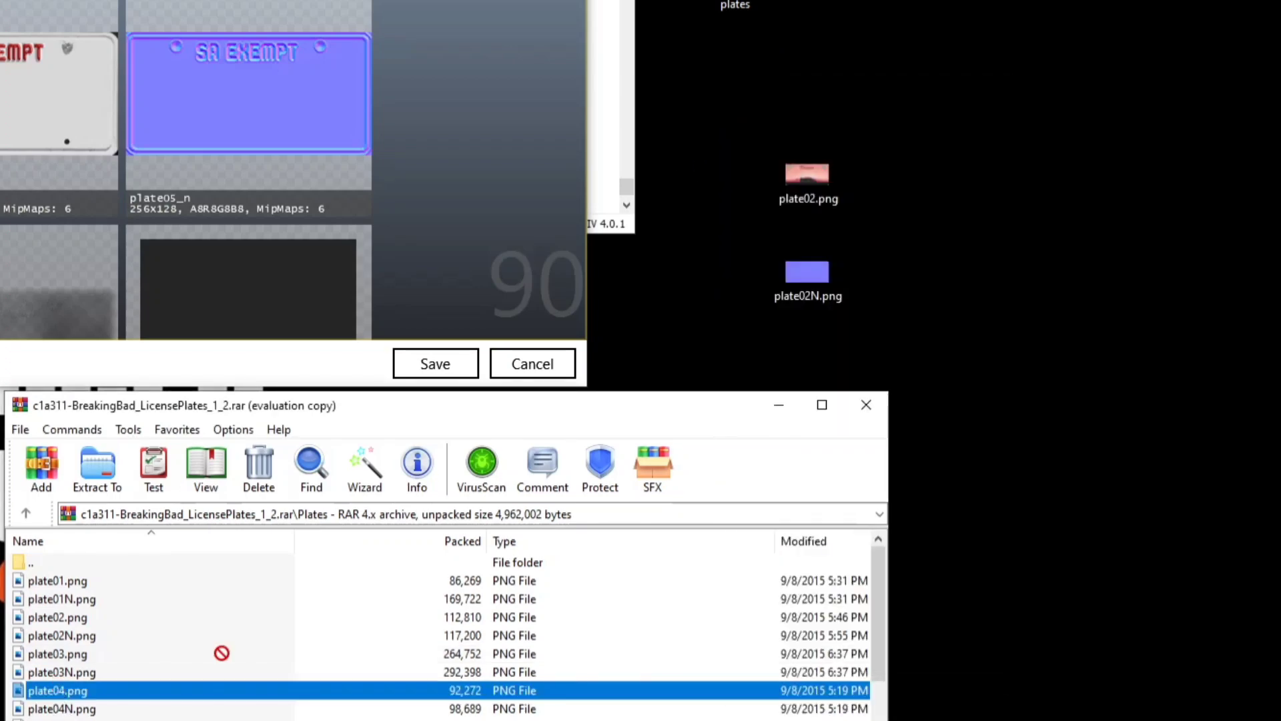
{"action": "left_click_drag", "start_coordinate": [765, 115], "coordinate": [811, 37]}
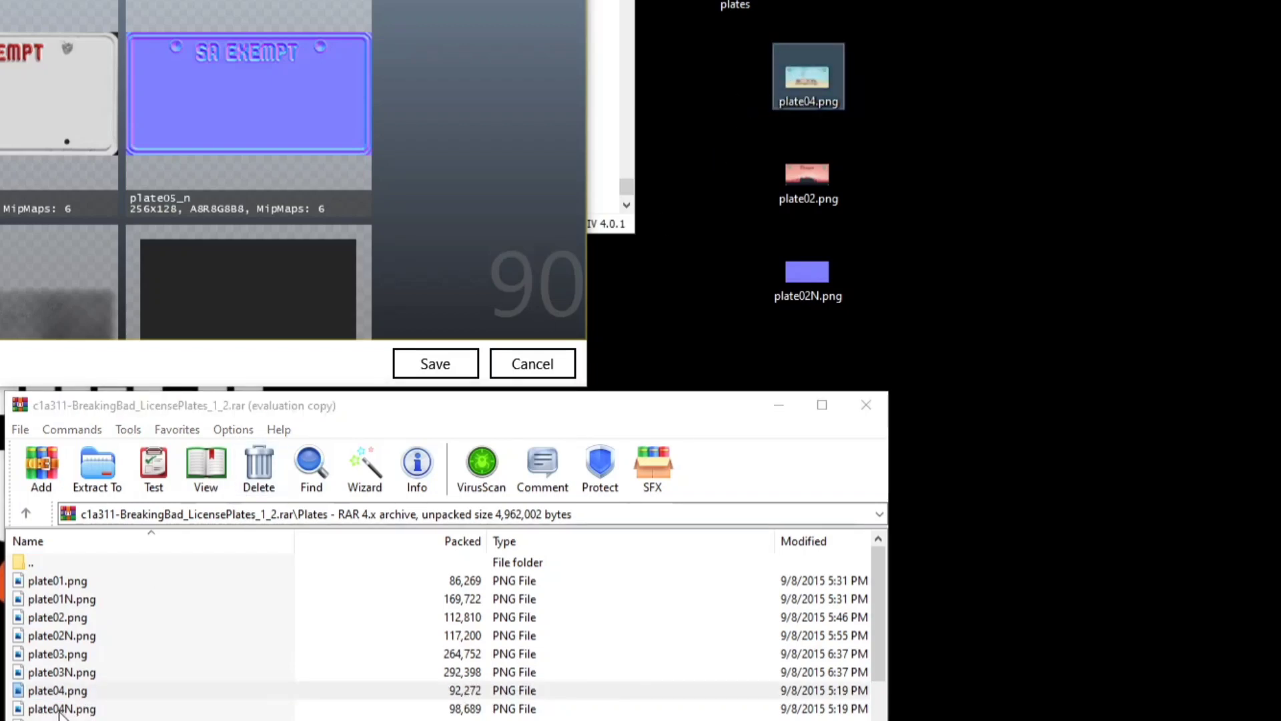
{"action": "left_click_drag", "start_coordinate": [60, 711], "coordinate": [884, 80]}
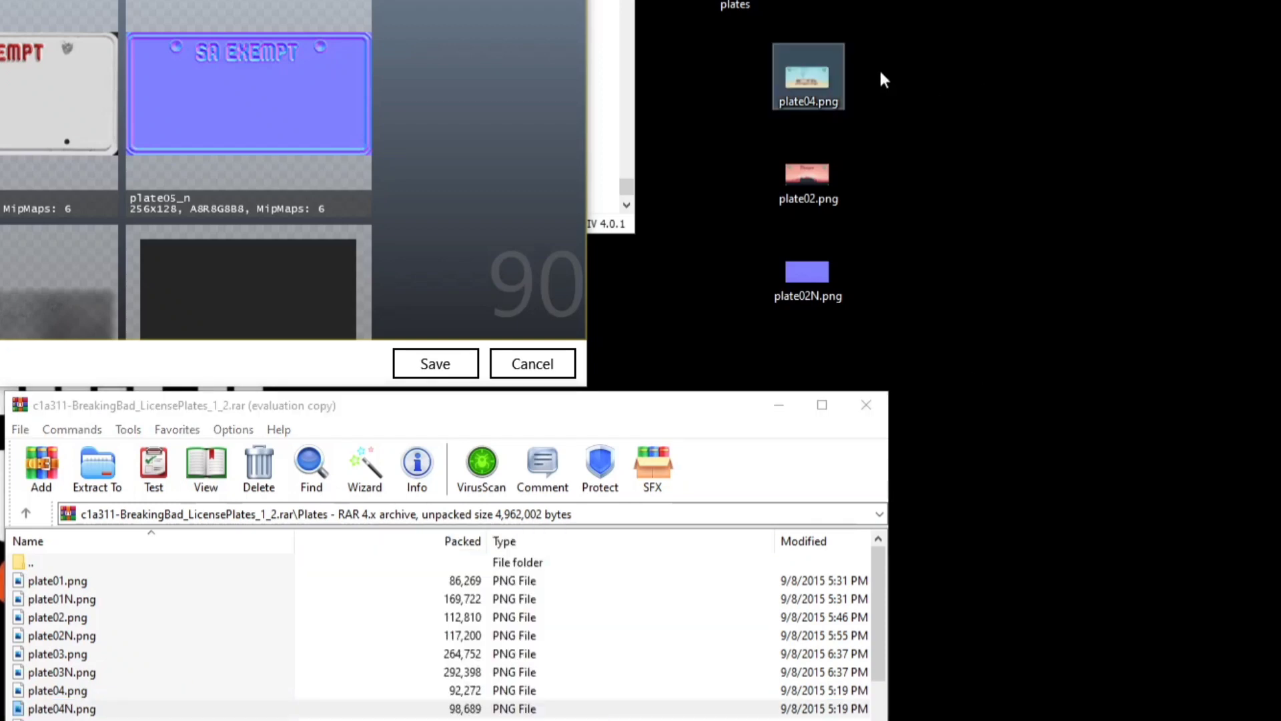
{"action": "left_click", "coordinate": [881, 162]}
{"action": "scroll", "coordinate": [92, 710], "scroll_direction": "down", "scroll_amount": 3}
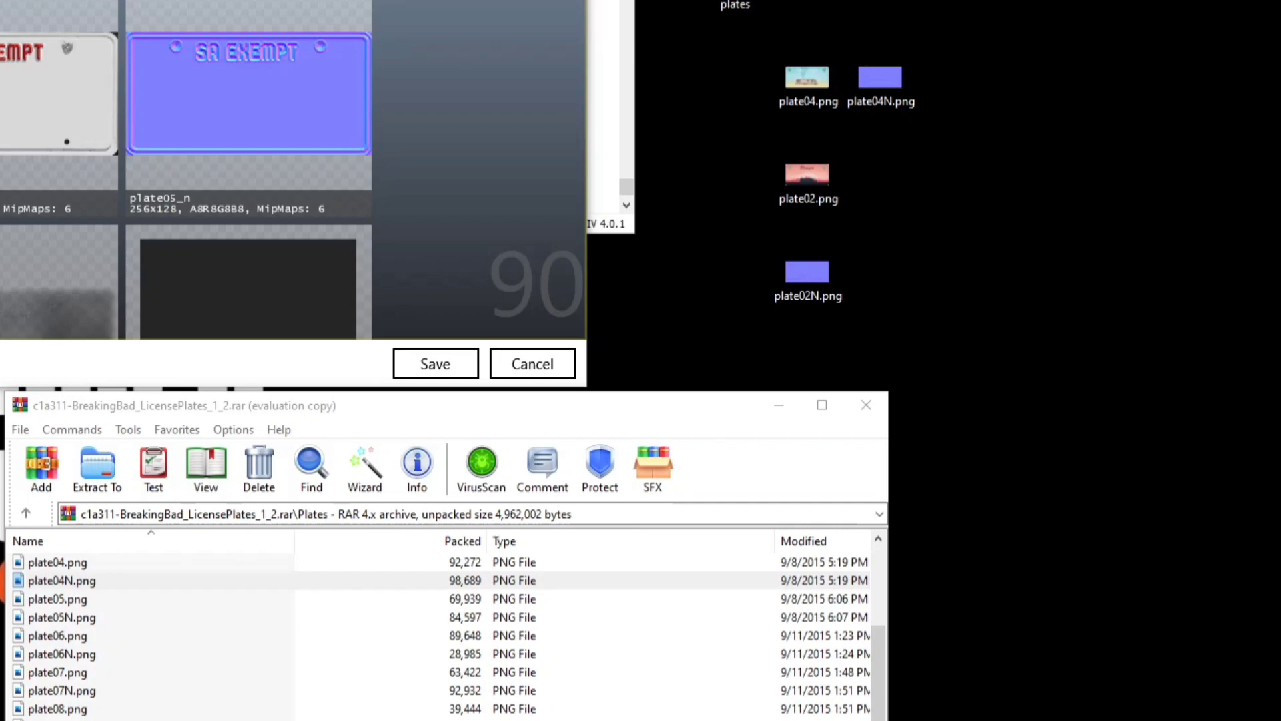
Extract plate09.png and plate08.png from the BreakingBad Plates folder to the desktop to preview them, and delete the extracted copies.
{"action": "left_click_drag", "start_coordinate": [60, 719], "coordinate": [686, 322]}
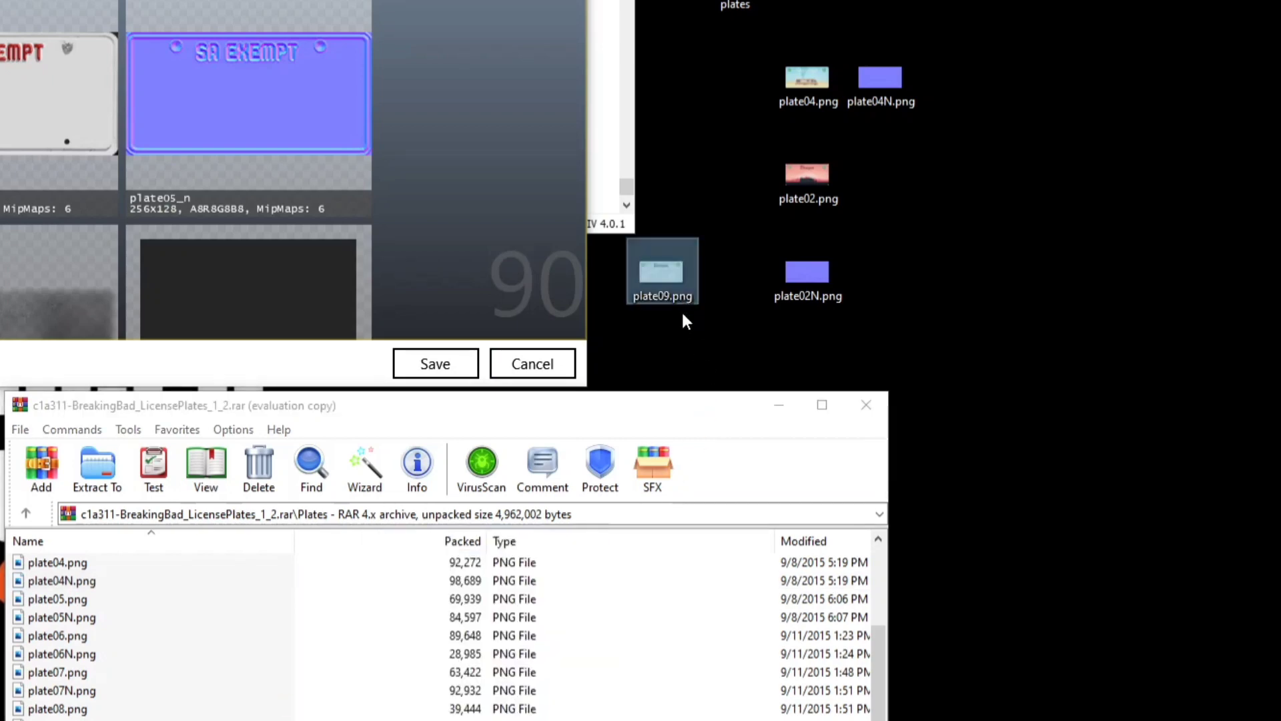
{"action": "right_click", "coordinate": [671, 273]}
{"action": "key", "text": "d"}
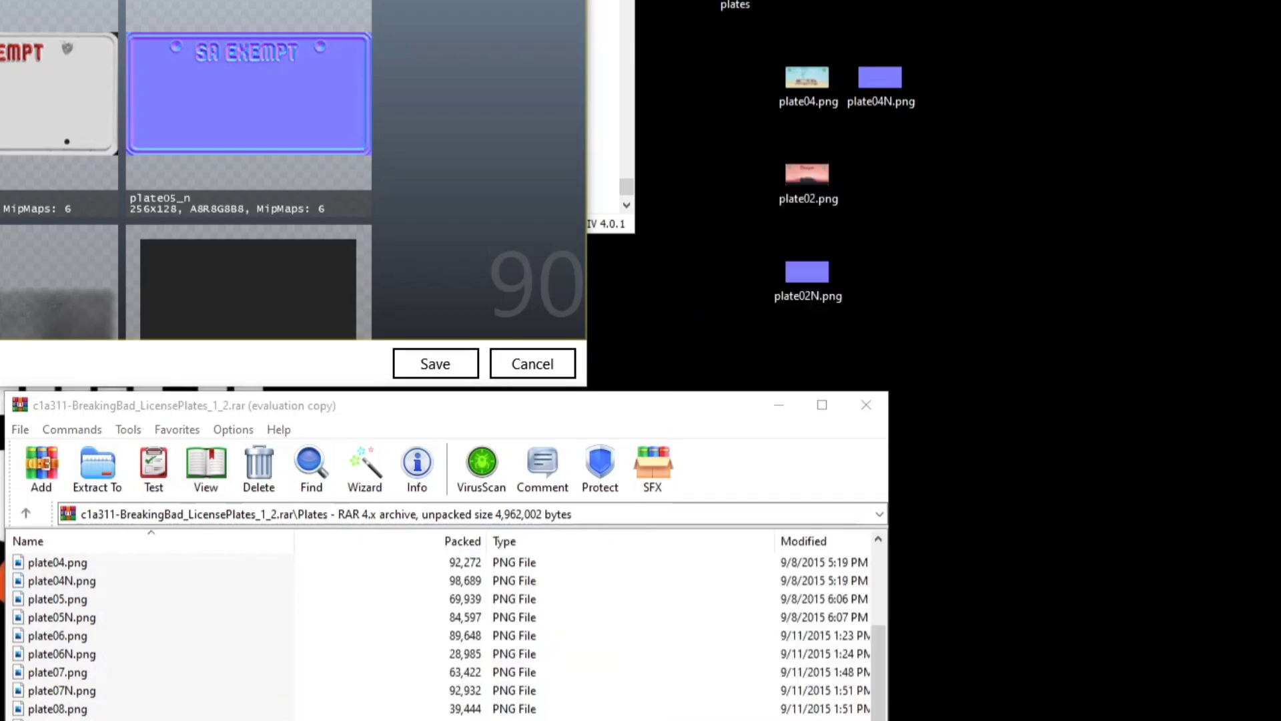
{"action": "left_click_drag", "start_coordinate": [74, 718], "coordinate": [689, 287]}
{"action": "right_click", "coordinate": [733, 278]}
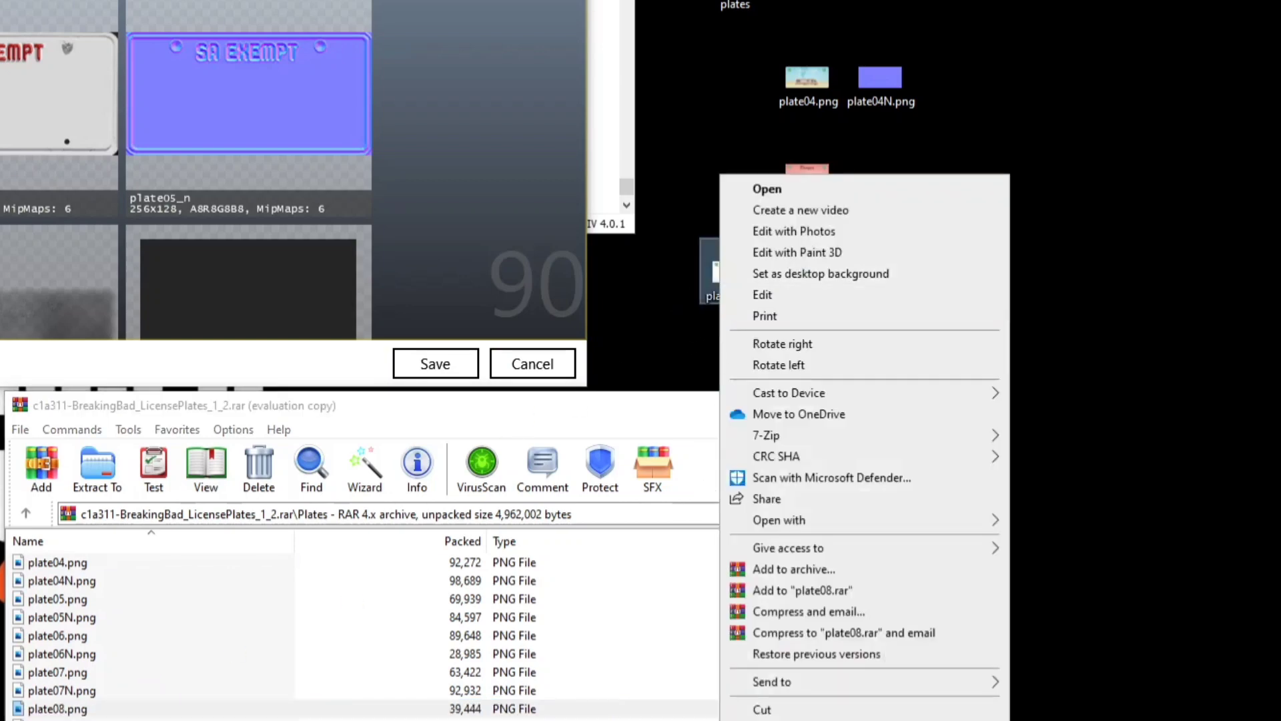
{"action": "key", "text": "Escape"}
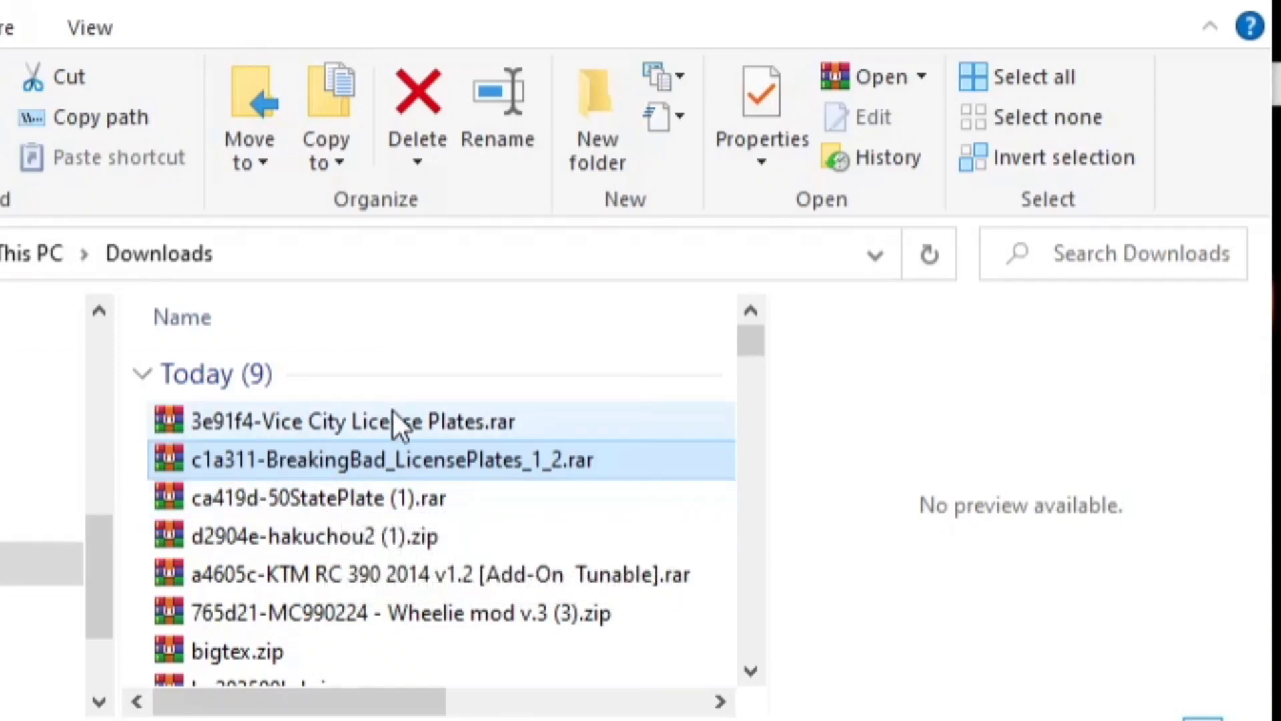
Open 3e91f4-Vice City License Plates.rar from Downloads and go to its Vice City License Plates\Plates folder.
{"action": "double_click", "coordinate": [379, 426]}
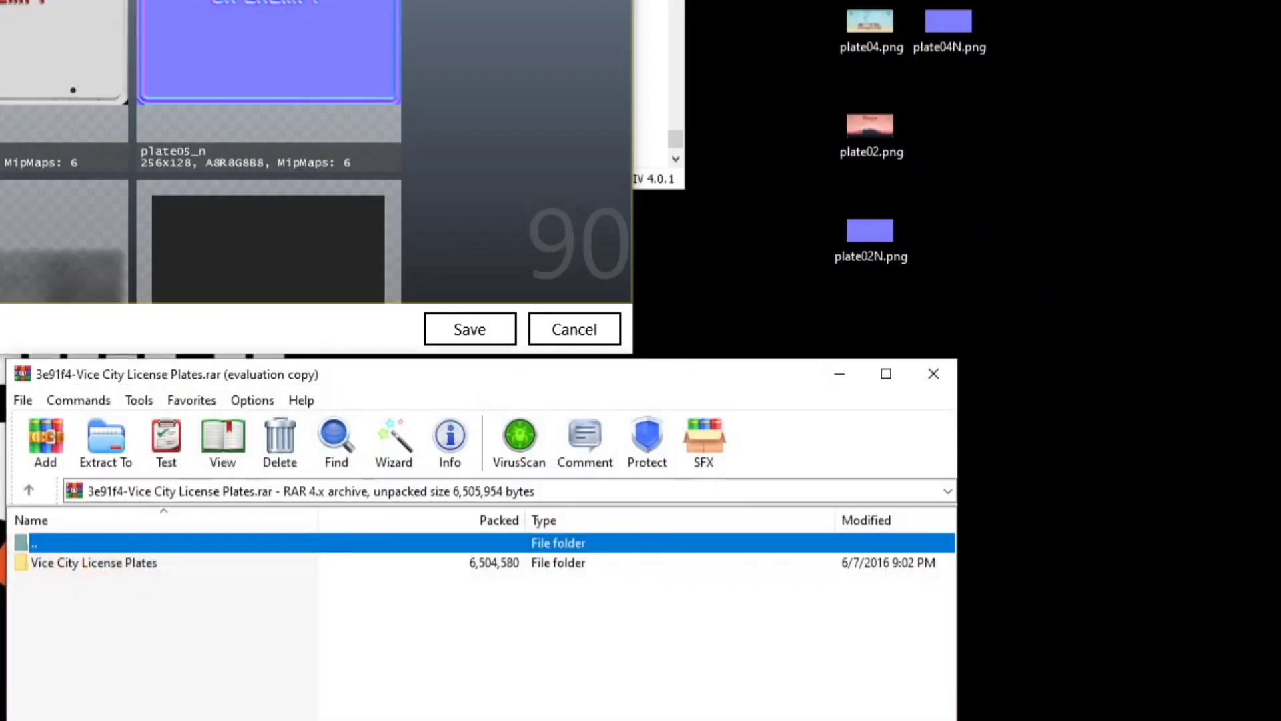
{"action": "double_click", "coordinate": [104, 563]}
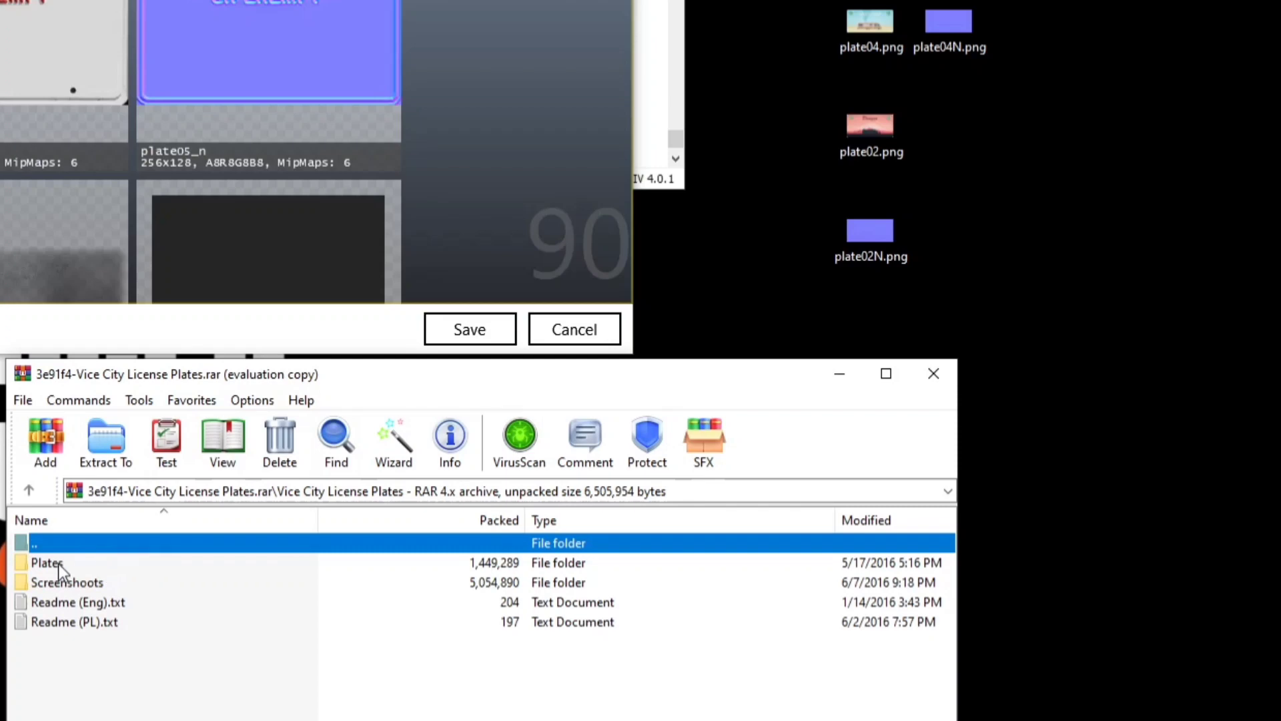
{"action": "double_click", "coordinate": [59, 563]}
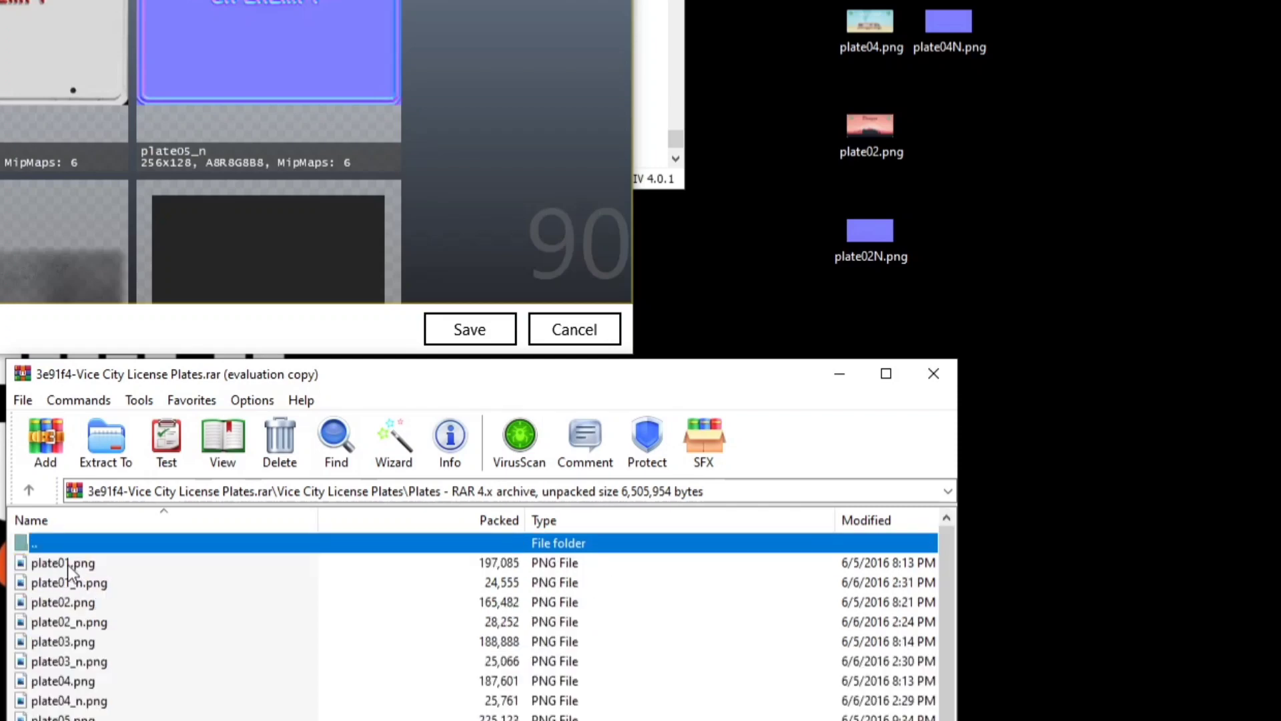
Preview the Vice City plate01.png on the desktop and delete the copy, and try extracting plate04.png without replacing the existing file.
{"action": "scroll", "coordinate": [154, 633], "scroll_direction": "down", "scroll_amount": 1}
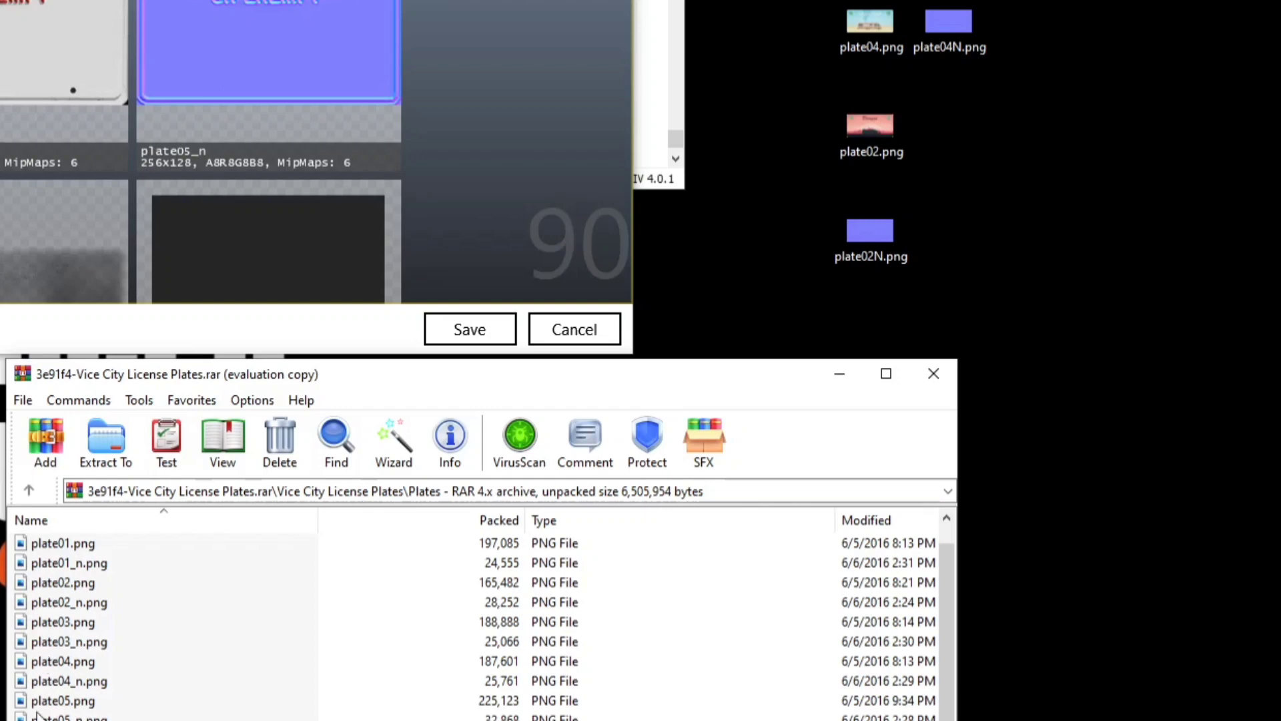
{"action": "left_click_drag", "start_coordinate": [54, 545], "coordinate": [738, 263]}
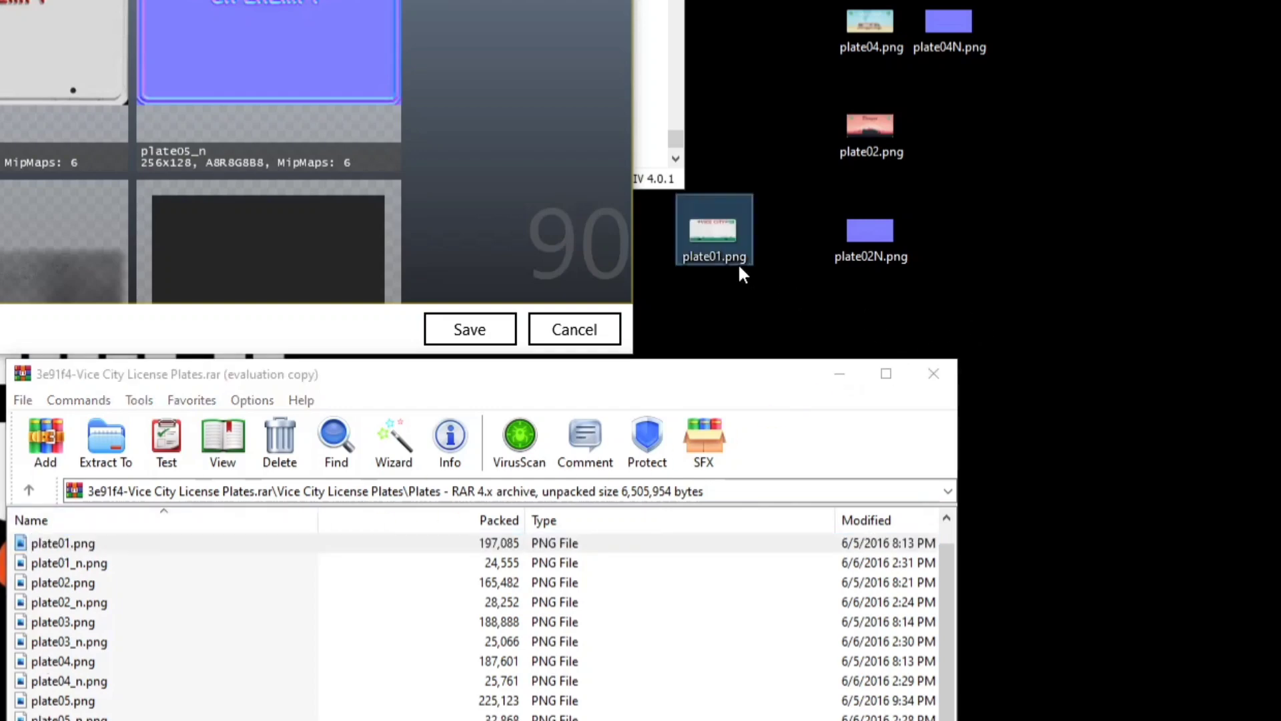
{"action": "right_click", "coordinate": [739, 247]}
{"action": "key", "text": "Delete"}
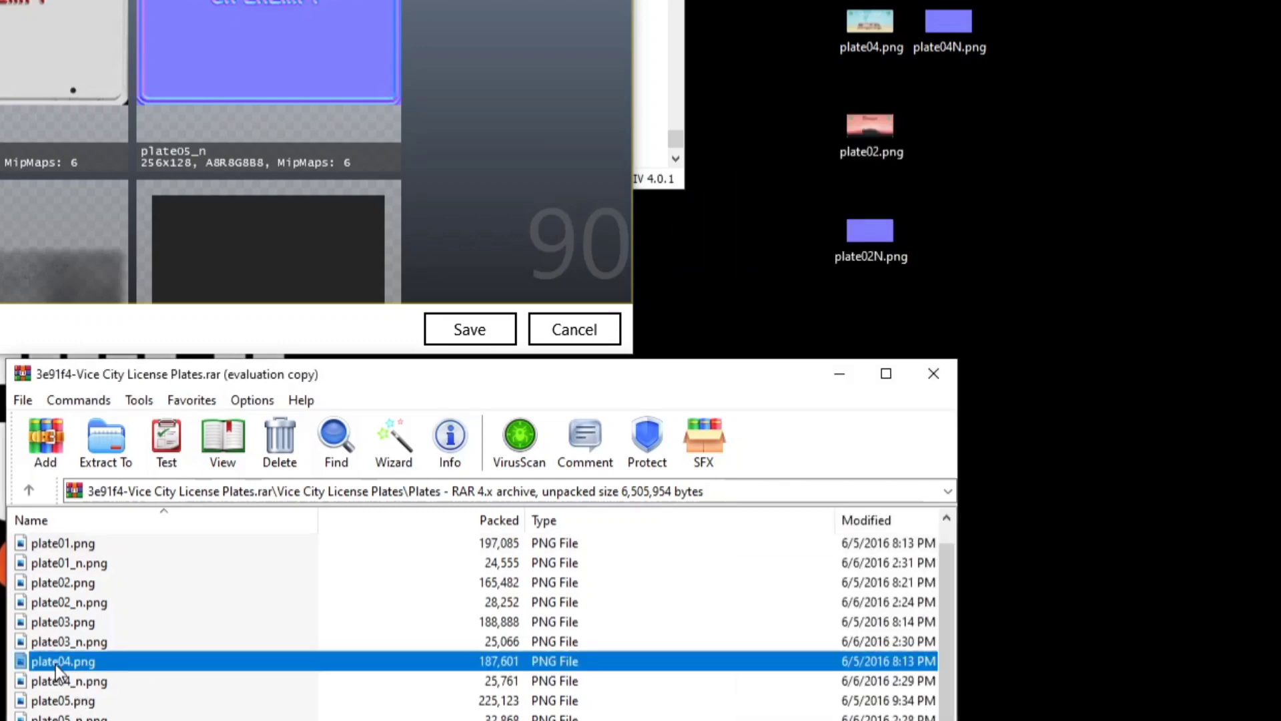
{"action": "left_click_drag", "start_coordinate": [57, 663], "coordinate": [720, 256]}
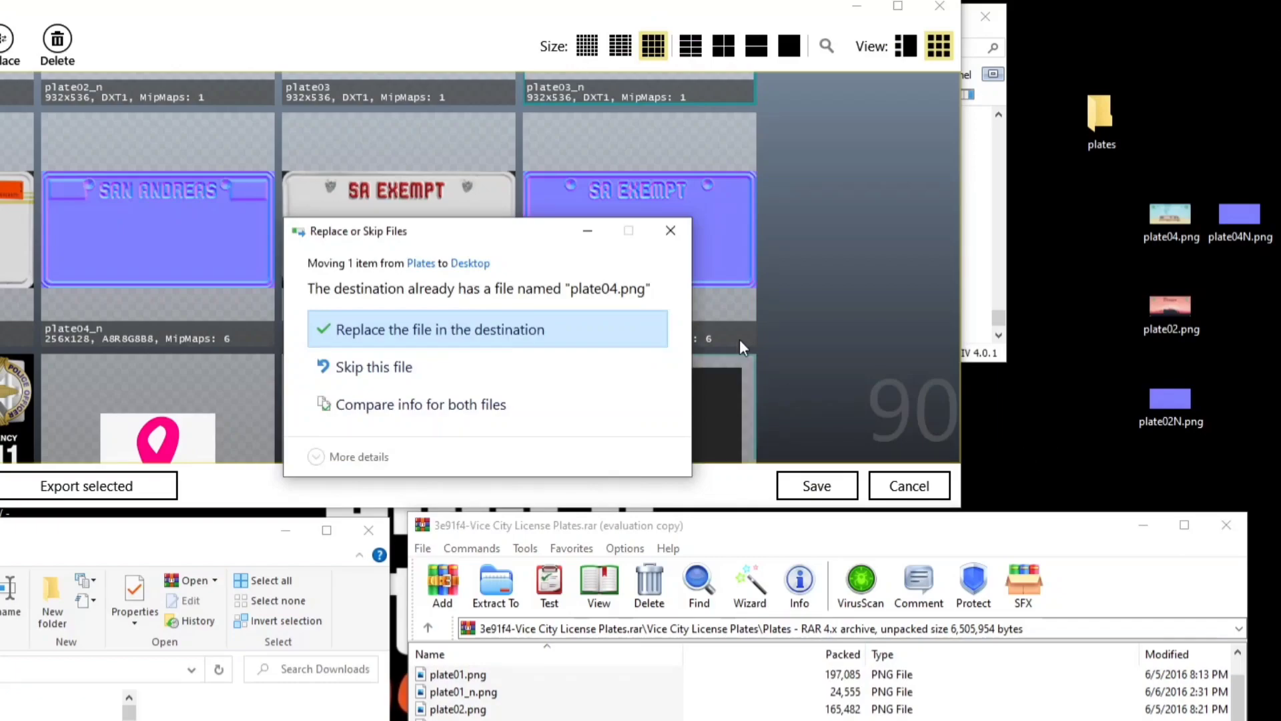
{"action": "left_click", "coordinate": [668, 235]}
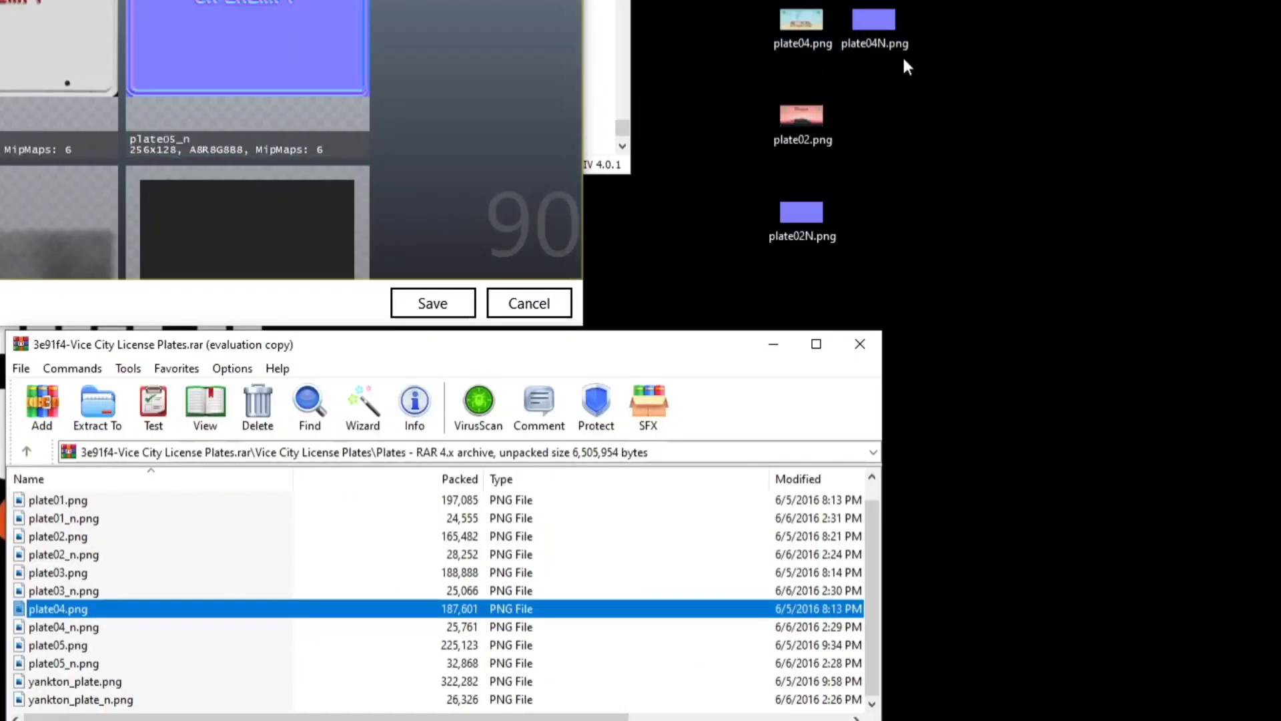
Extract the Vice City plate05.png to the desktop to preview it, and delete the extracted copy.
{"action": "left_click_drag", "start_coordinate": [53, 644], "coordinate": [624, 167]}
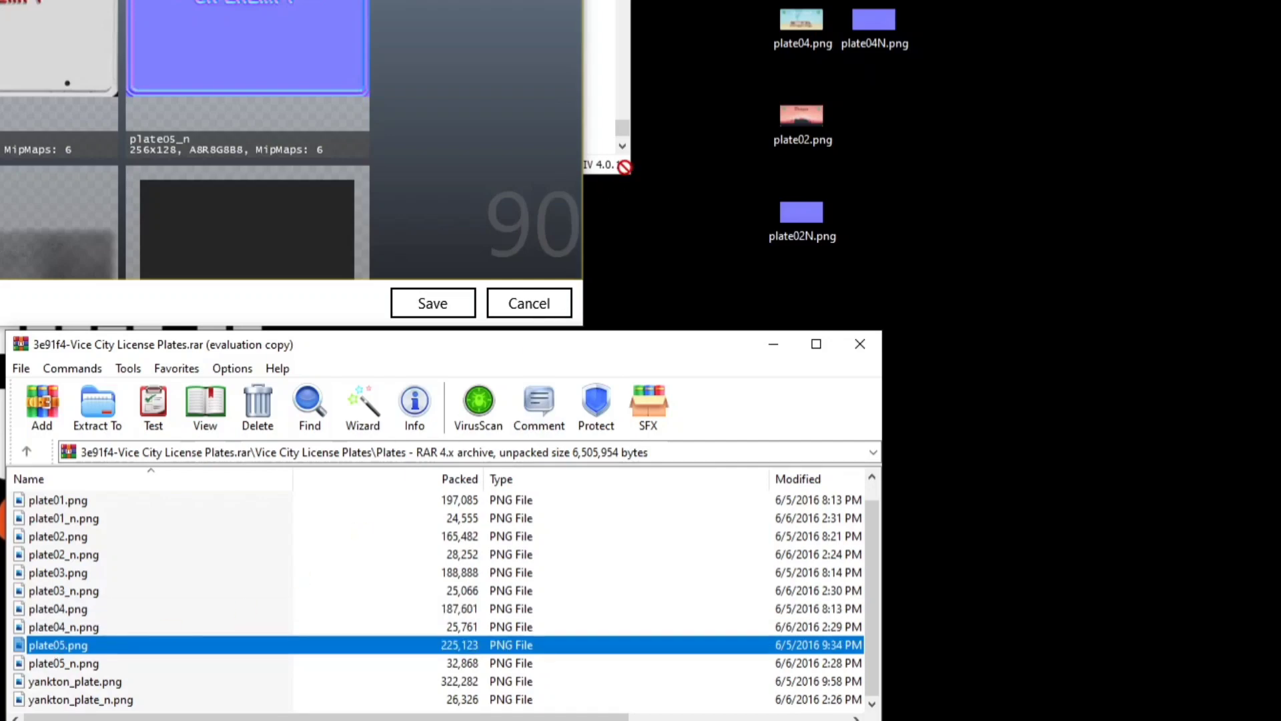
{"action": "left_click_drag", "start_coordinate": [657, 212], "coordinate": [657, 214]}
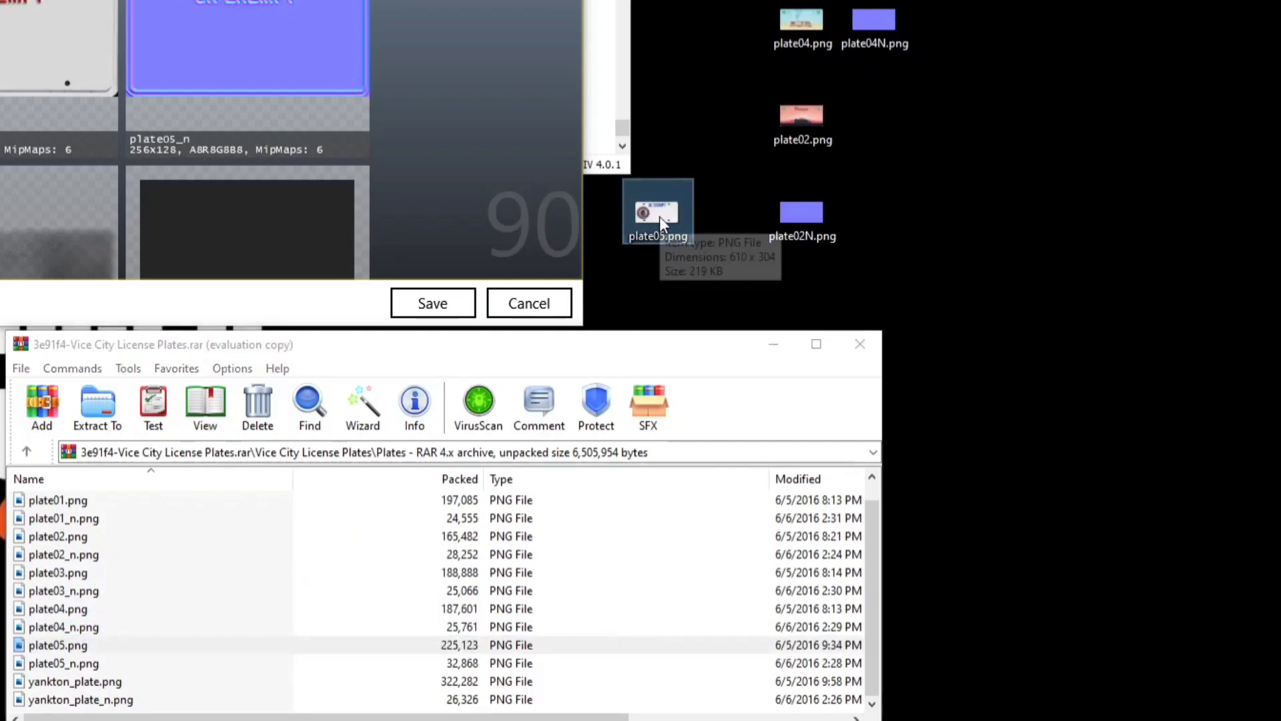
{"action": "right_click", "coordinate": [659, 217]}
{"action": "left_click", "coordinate": [697, 713]}
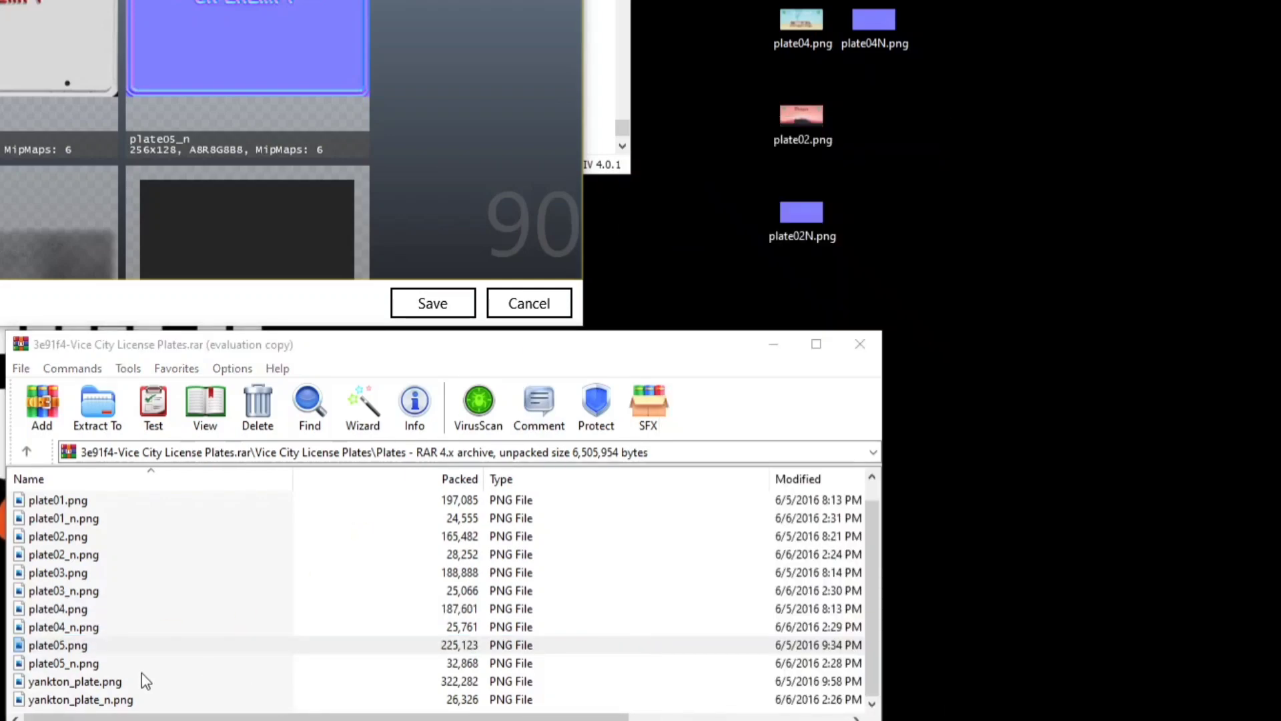
Extract yankton_plate.png and yankton_plate_n.png to the desktop, and close the archive and the Downloads window.
{"action": "left_click_drag", "start_coordinate": [66, 681], "coordinate": [654, 253]}
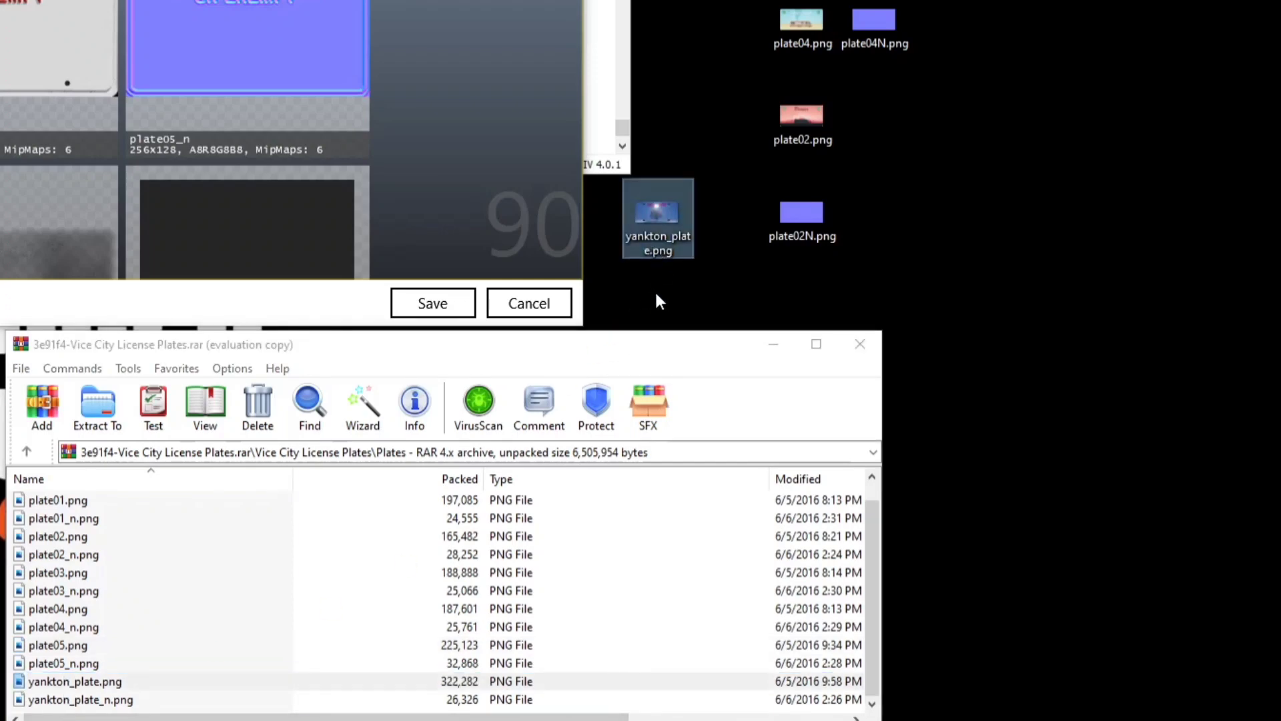
{"action": "left_click_drag", "start_coordinate": [60, 702], "coordinate": [646, 278]}
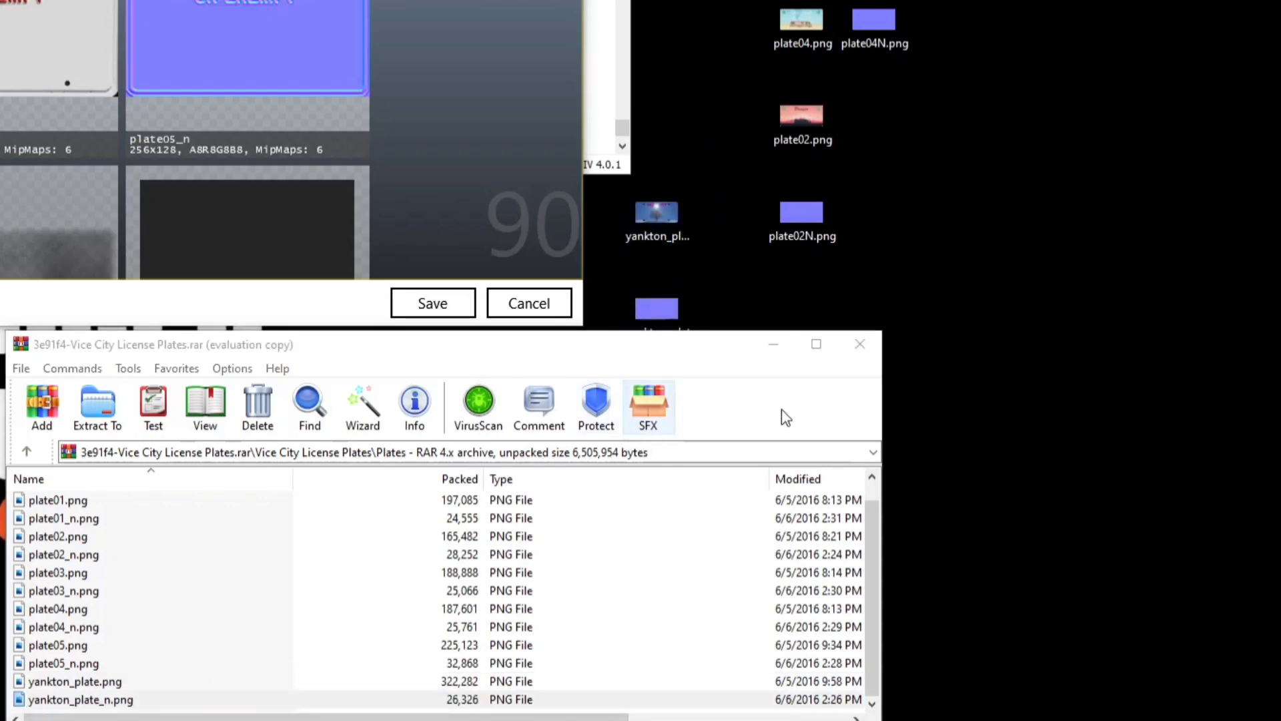
{"action": "left_click", "coordinate": [862, 351]}
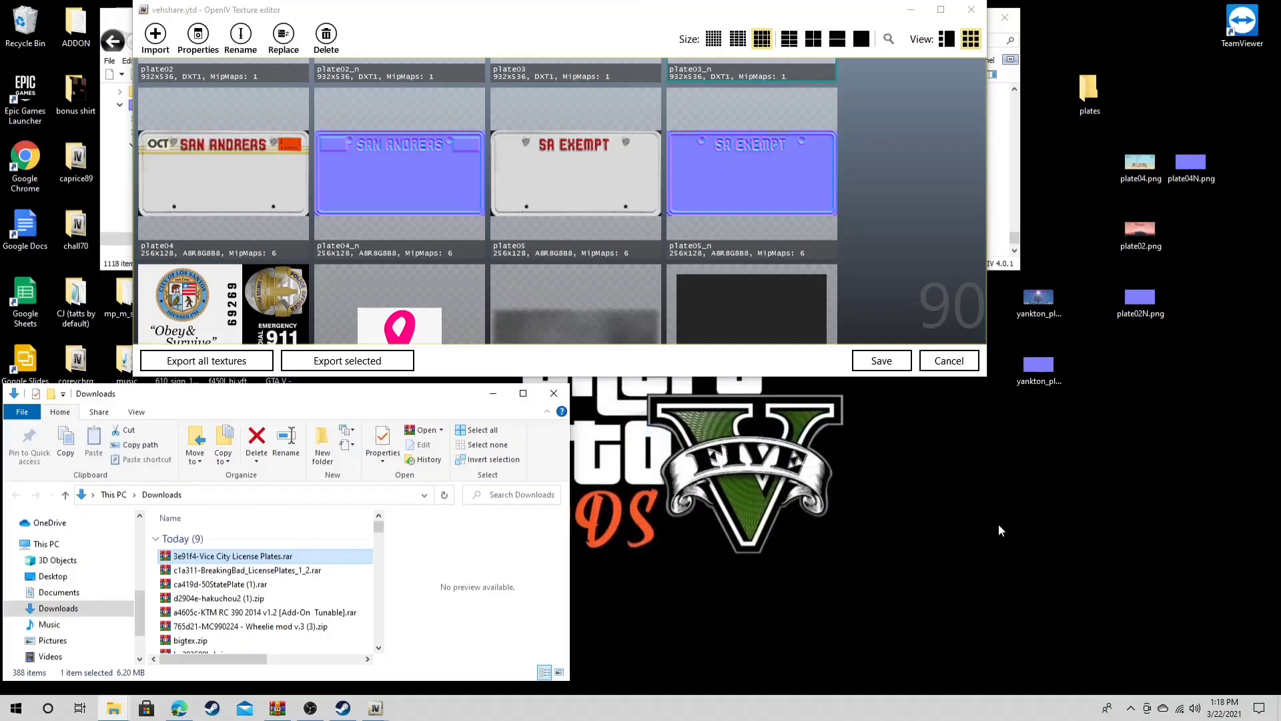
{"action": "left_click", "coordinate": [554, 393]}
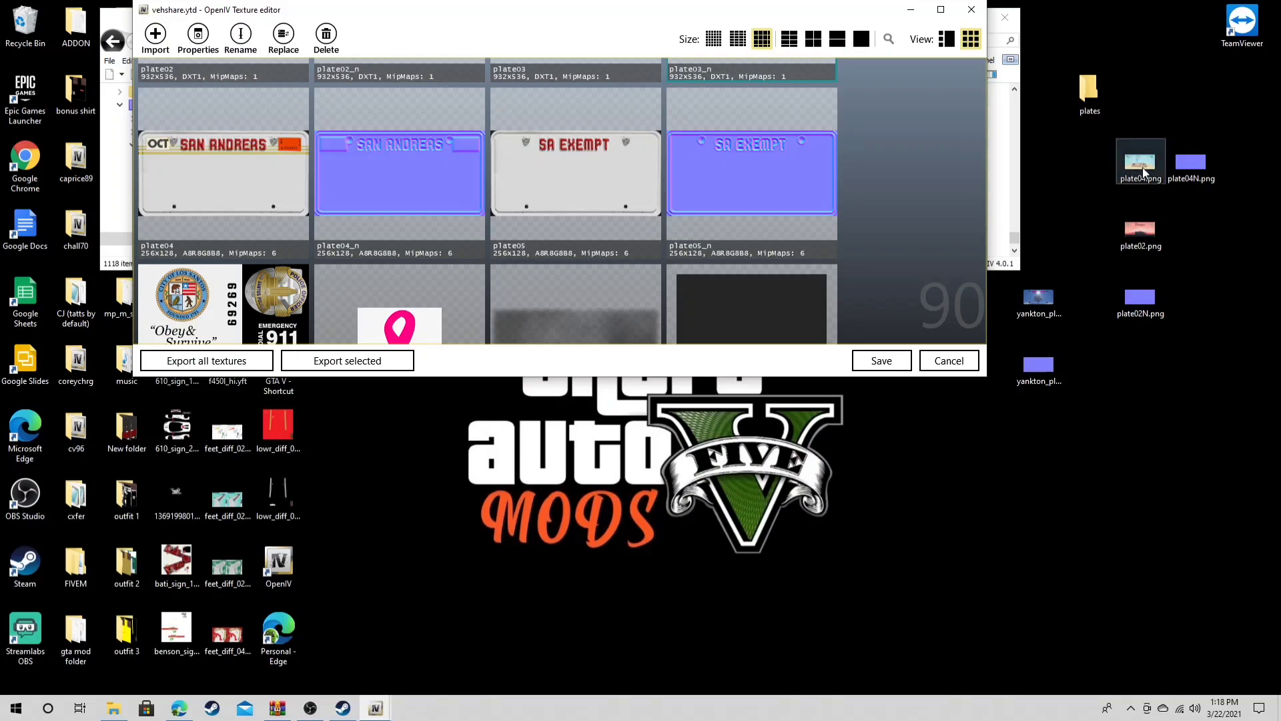
Move plate02.png and plate02N.png farther below the plate04 files on the desktop.
{"action": "left_click_drag", "start_coordinate": [1141, 230], "coordinate": [1143, 428]}
{"action": "left_click_drag", "start_coordinate": [1142, 304], "coordinate": [1145, 475]}
{"action": "left_click", "coordinate": [1038, 304]}
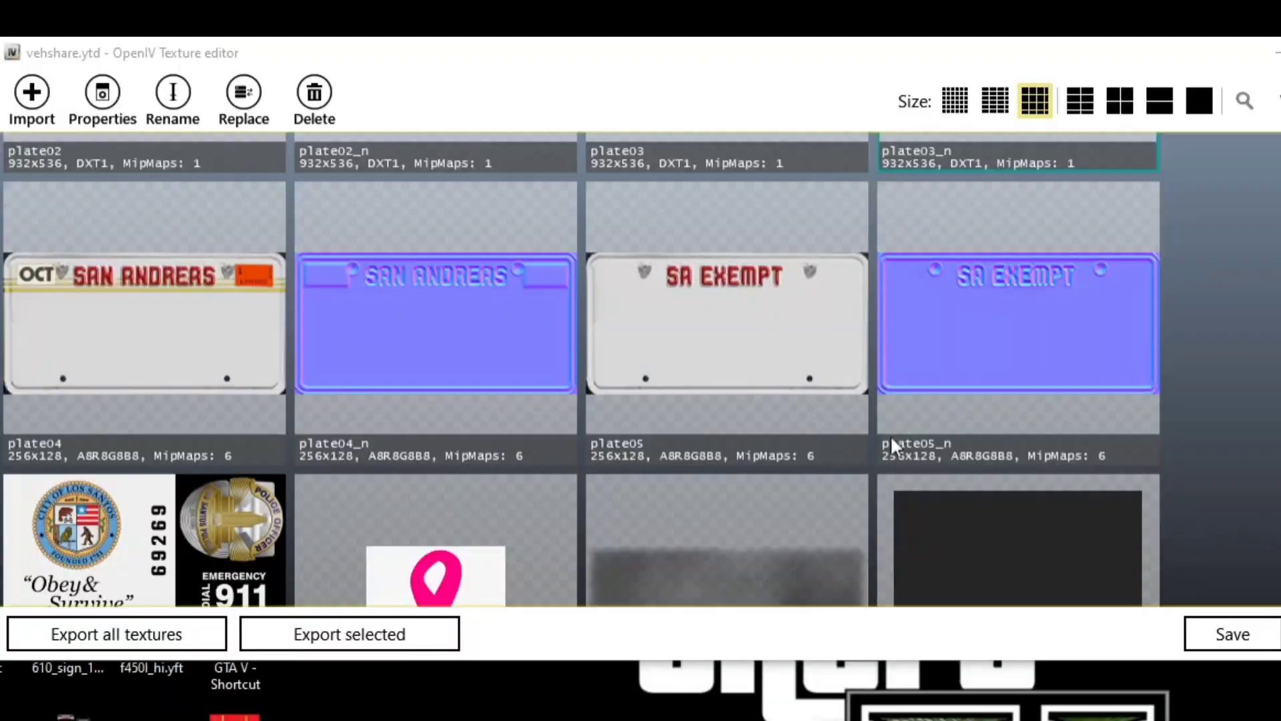
Replace the yankton_plate texture in vehshare.ytd with yankton_plate.png from the desktop.
{"action": "scroll", "coordinate": [635, 236], "scroll_direction": "down", "scroll_amount": 10}
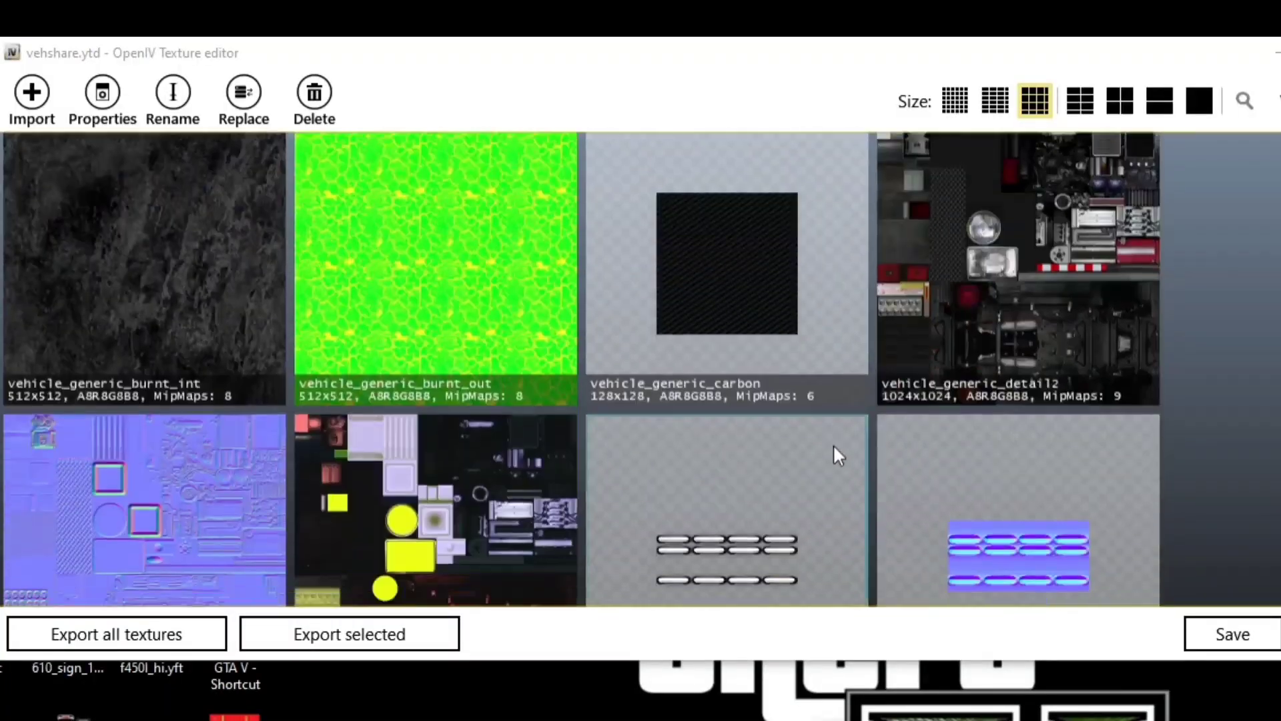
{"action": "scroll", "coordinate": [830, 461], "scroll_direction": "down", "scroll_amount": 12}
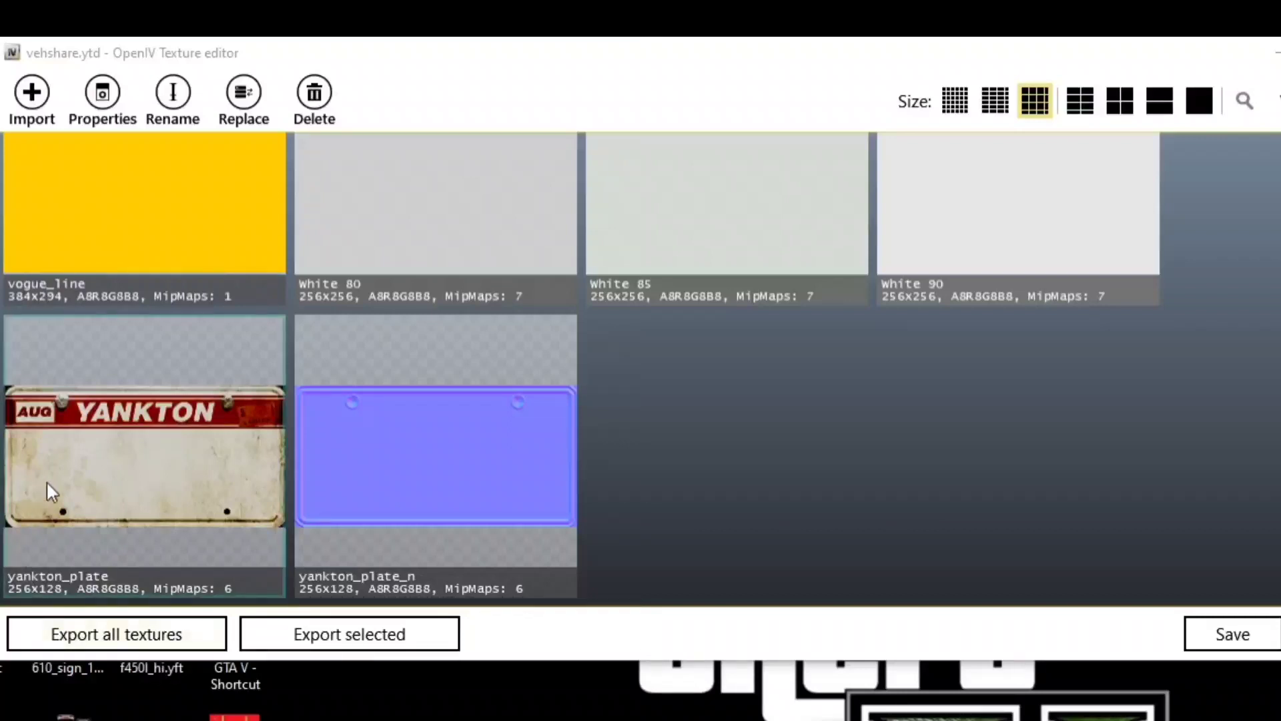
{"action": "right_click", "coordinate": [98, 454]}
{"action": "left_click", "coordinate": [145, 595]}
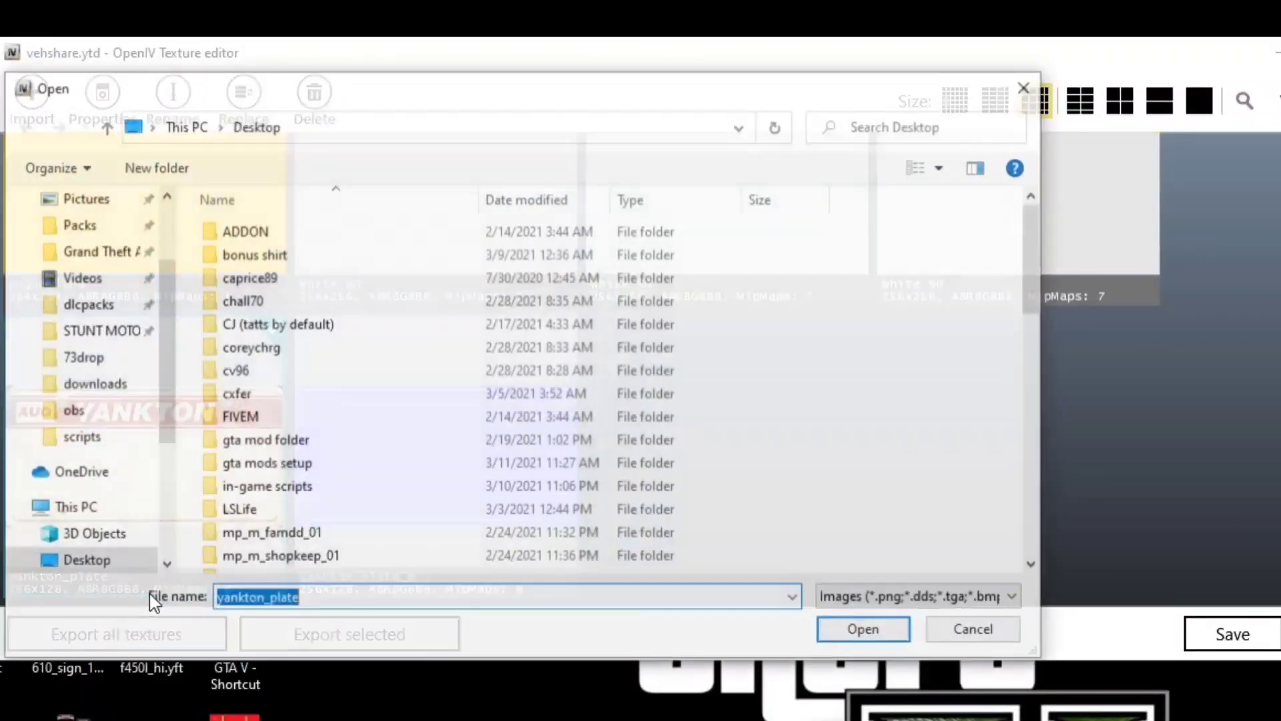
{"action": "scroll", "coordinate": [280, 444], "scroll_direction": "down", "scroll_amount": 7}
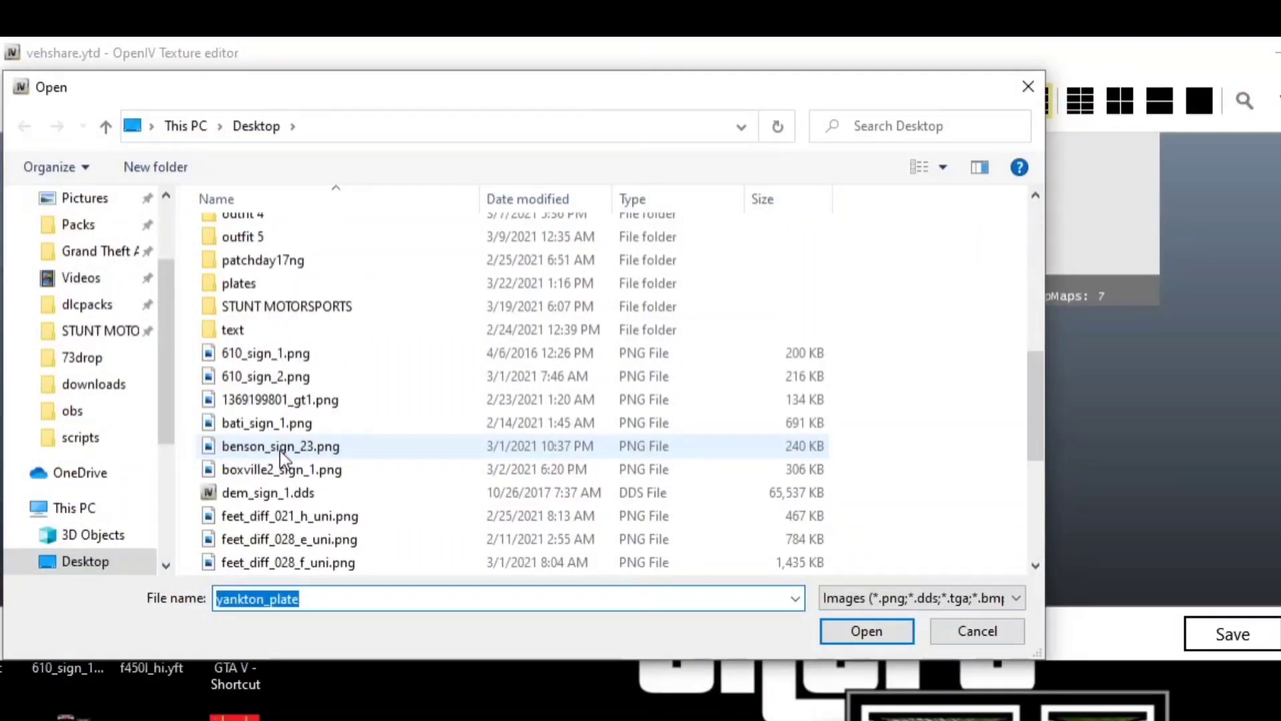
{"action": "scroll", "coordinate": [279, 451], "scroll_direction": "down", "scroll_amount": 4}
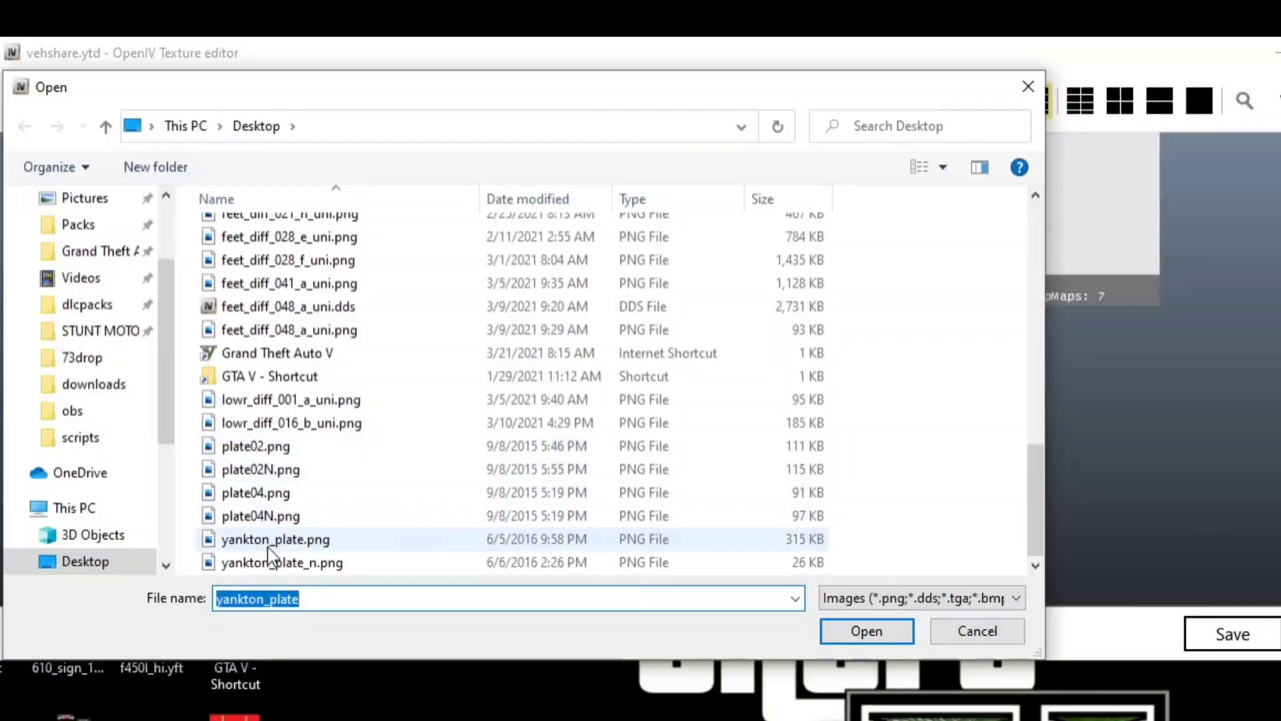
{"action": "left_click", "coordinate": [271, 544]}
{"action": "left_click", "coordinate": [861, 634]}
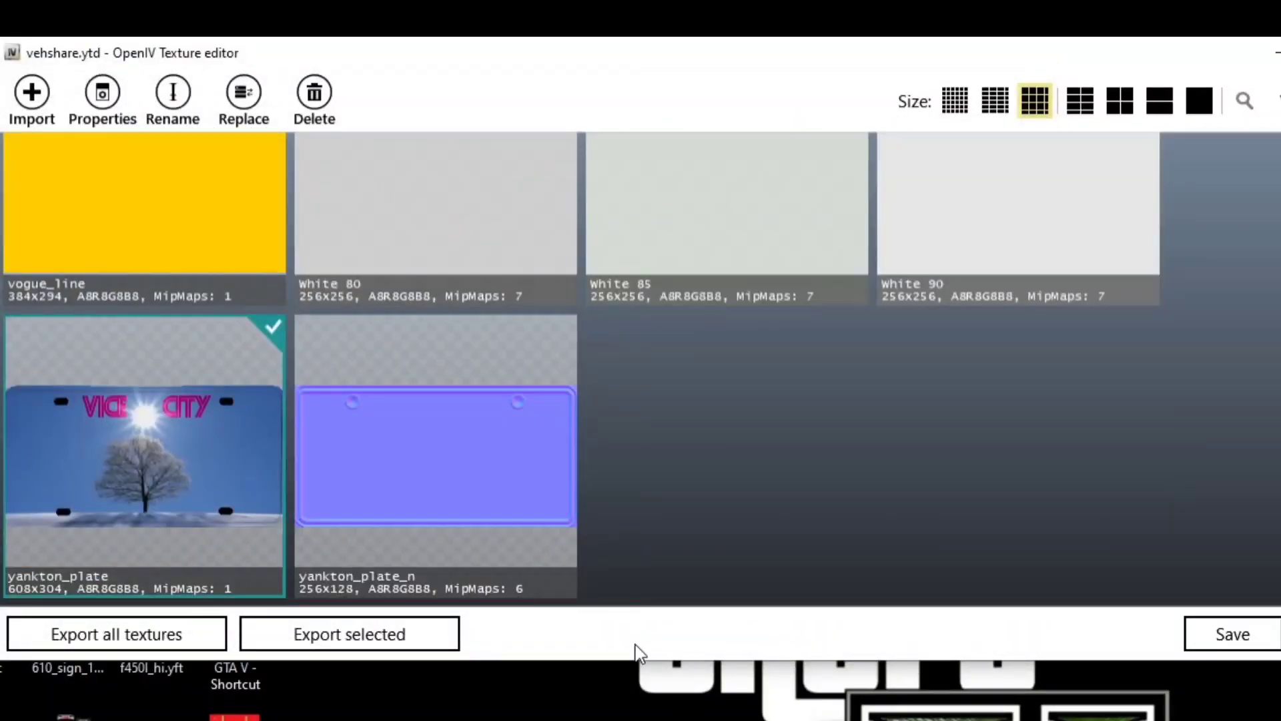
Replace the yankton_plate_n texture with yankton_plate_n.png from the desktop.
{"action": "right_click", "coordinate": [441, 449]}
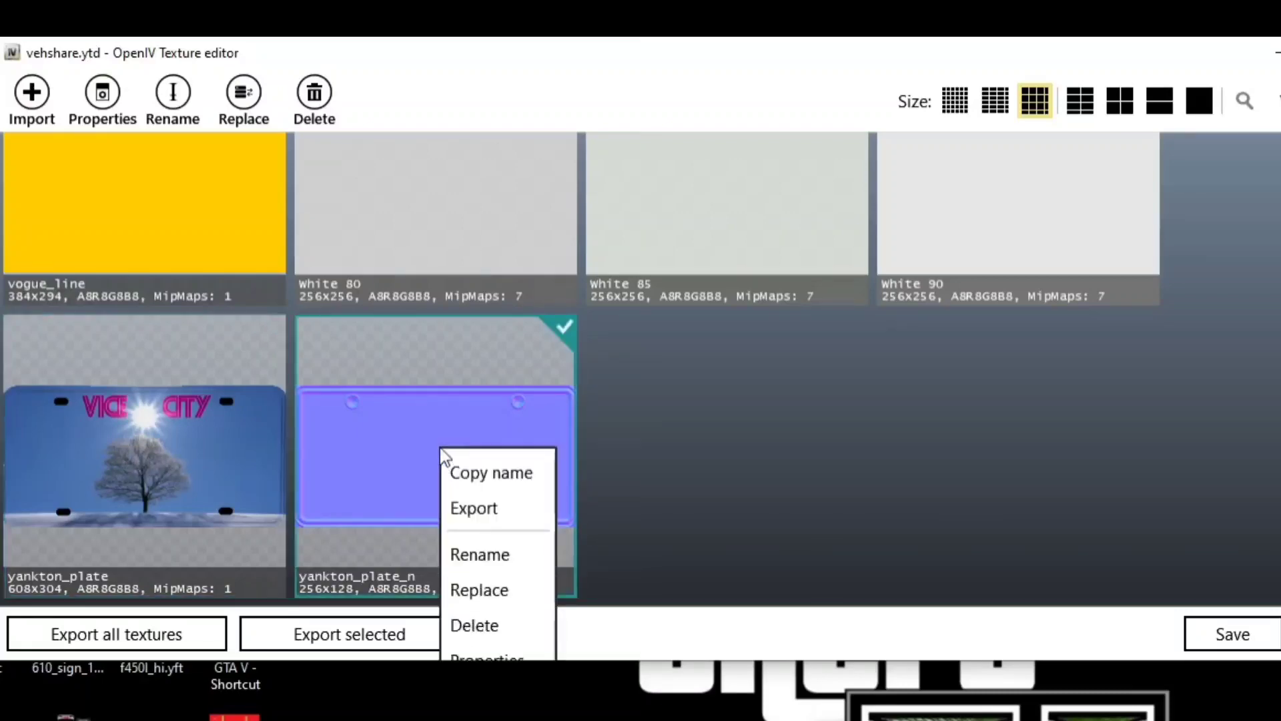
{"action": "left_click", "coordinate": [475, 590]}
{"action": "scroll", "coordinate": [400, 494], "scroll_direction": "down", "scroll_amount": 15}
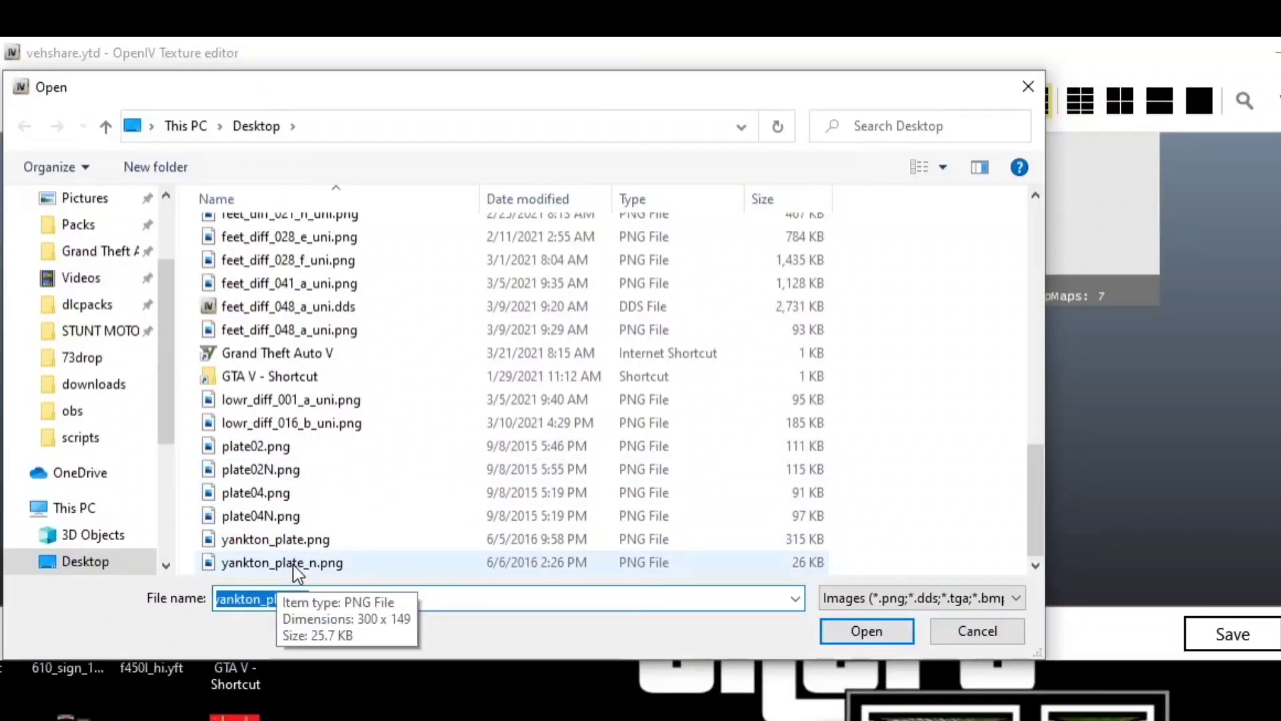
{"action": "left_click", "coordinate": [293, 564]}
{"action": "left_click", "coordinate": [861, 630]}
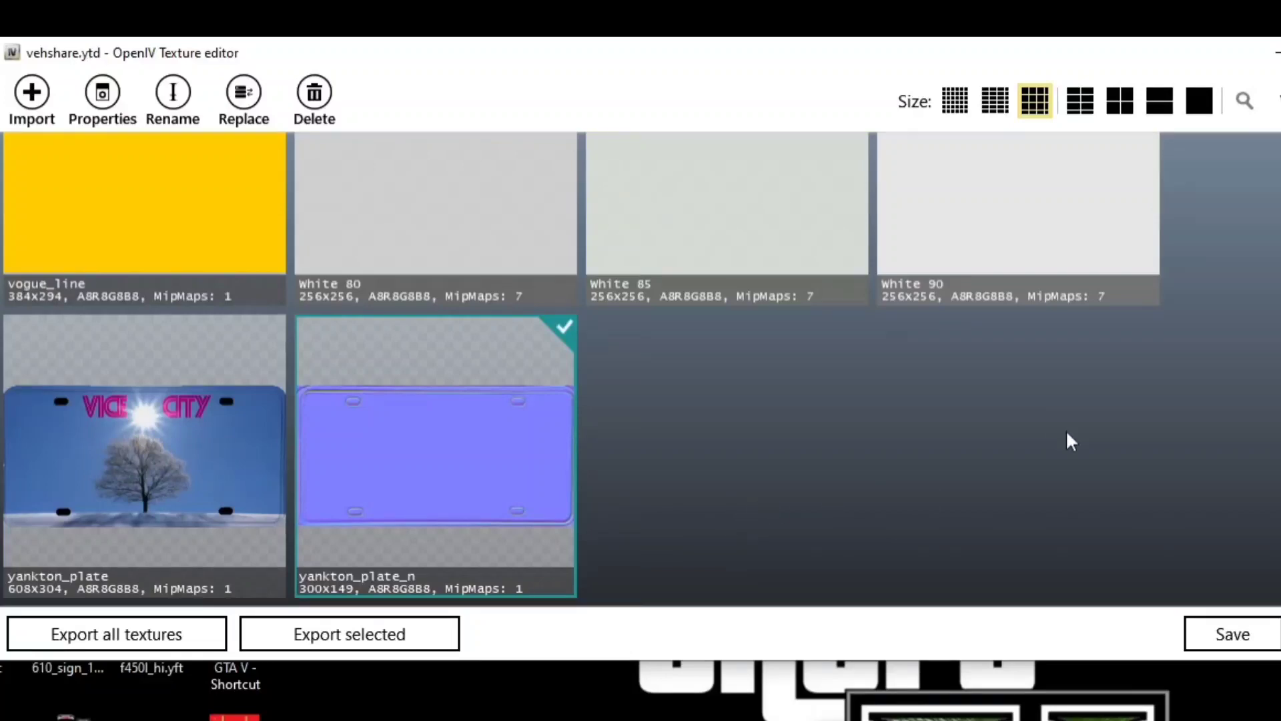
Replace the plate04 texture in vehshare.ytd with plate04.png from the desktop.
{"action": "scroll", "coordinate": [1073, 435], "scroll_direction": "up", "scroll_amount": 5}
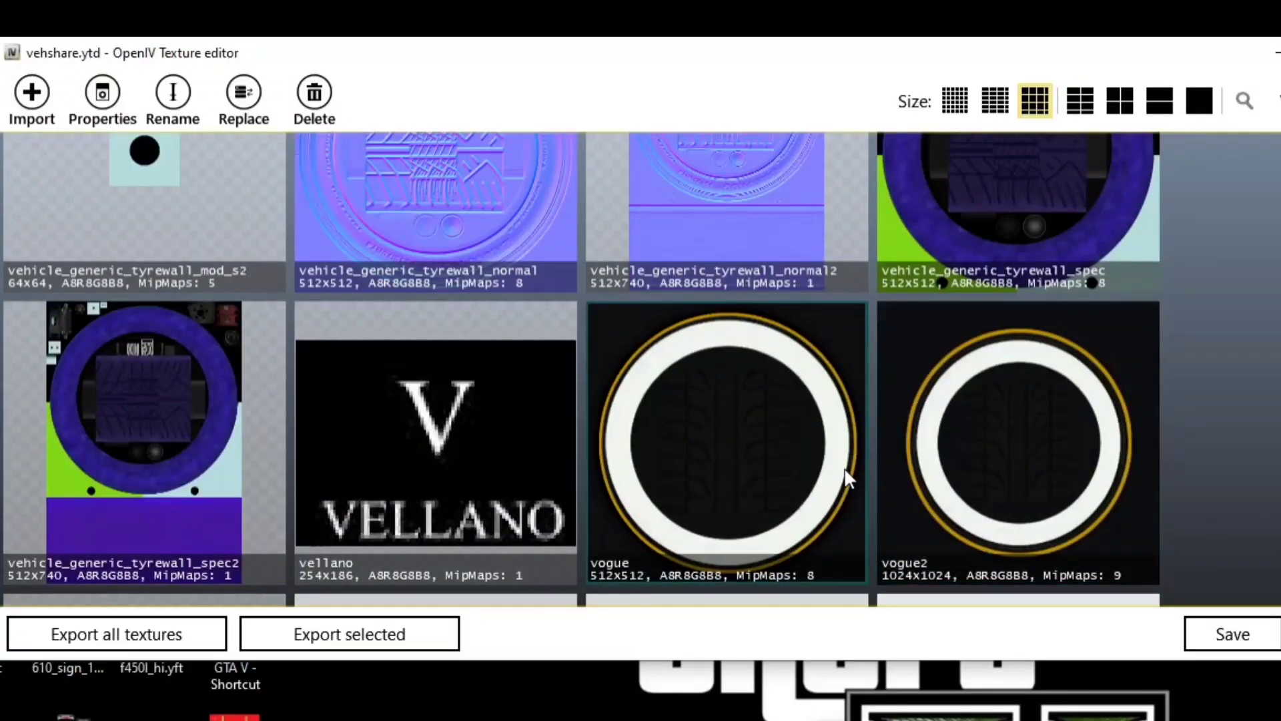
{"action": "scroll", "coordinate": [494, 526], "scroll_direction": "up", "scroll_amount": 20}
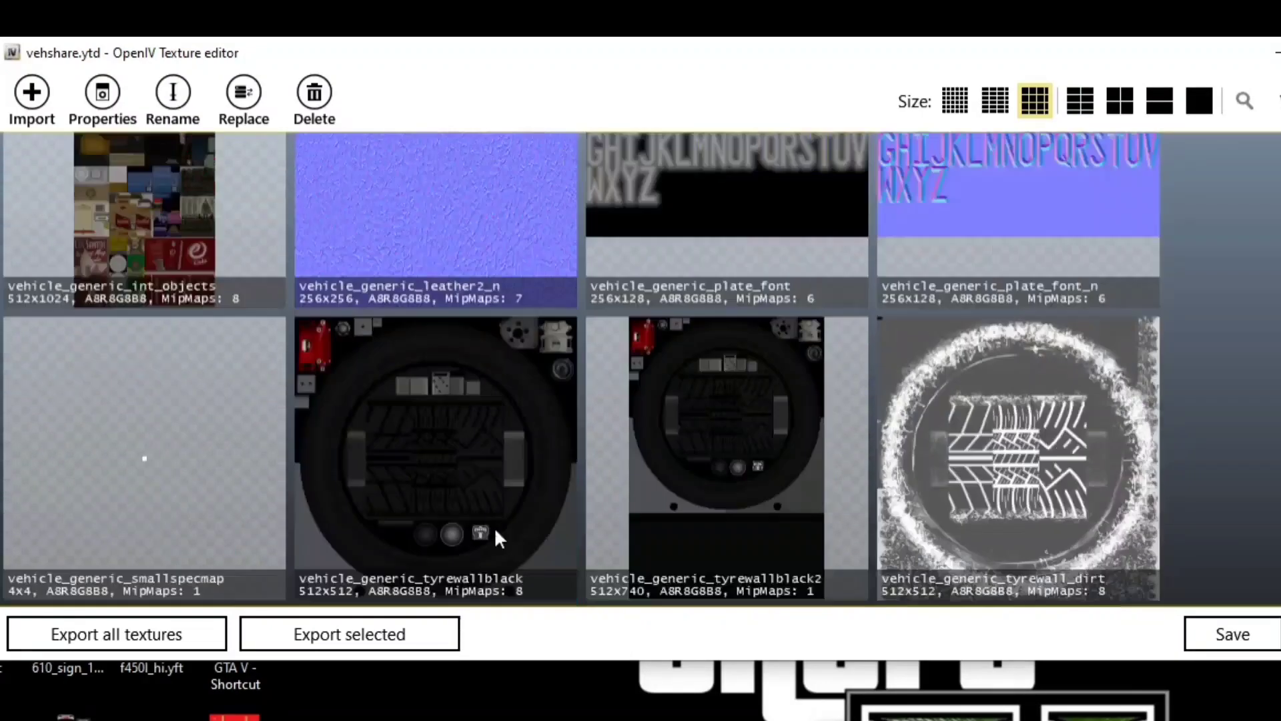
{"action": "scroll", "coordinate": [489, 519], "scroll_direction": "up", "scroll_amount": 5}
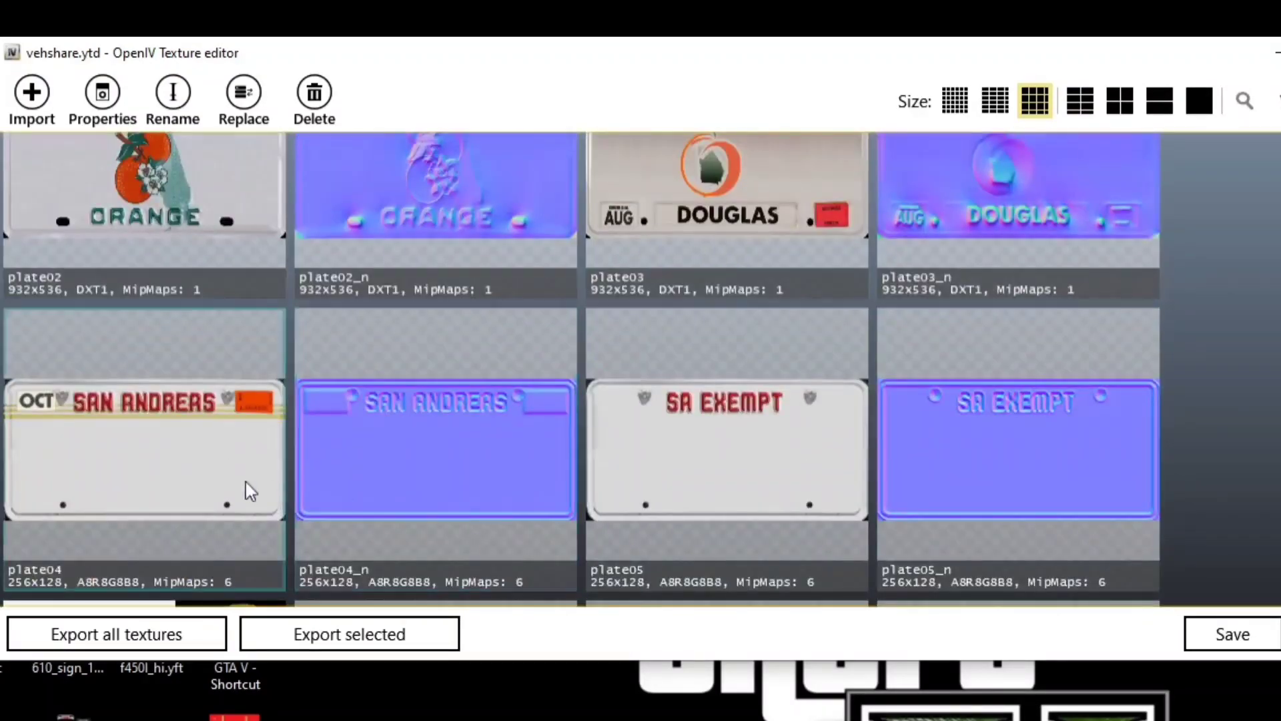
{"action": "right_click", "coordinate": [179, 451]}
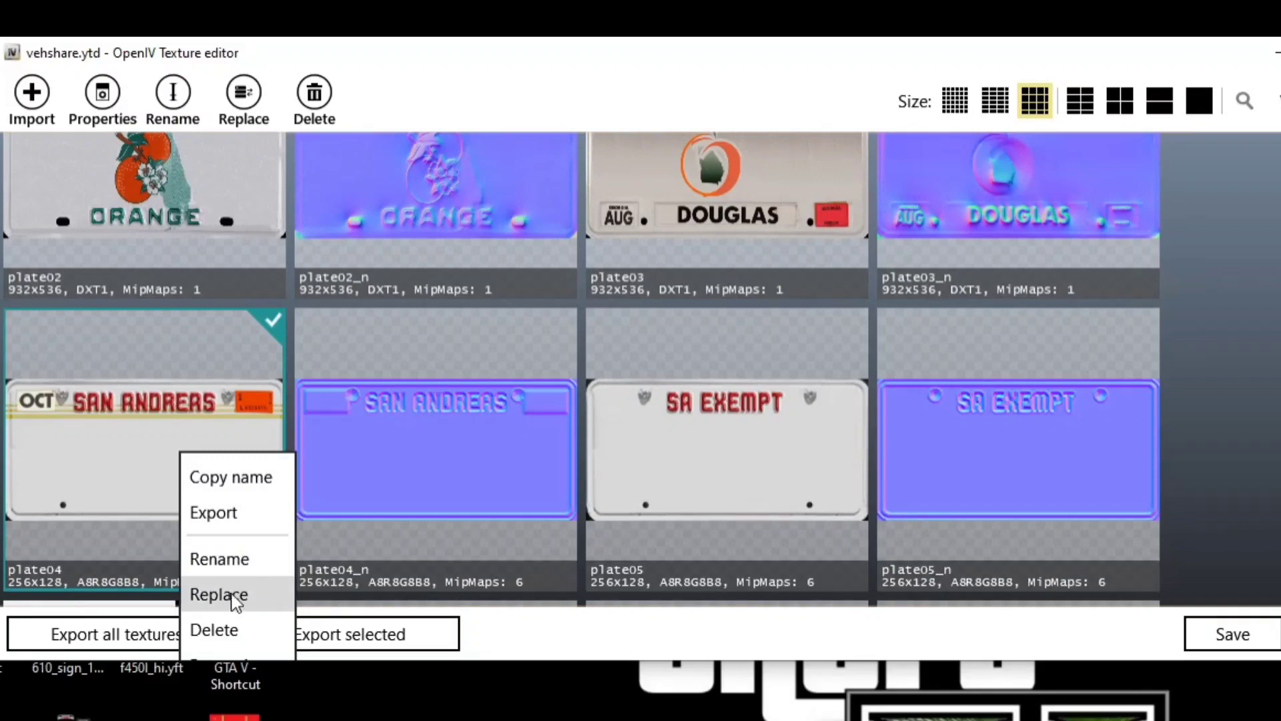
{"action": "left_click", "coordinate": [234, 592]}
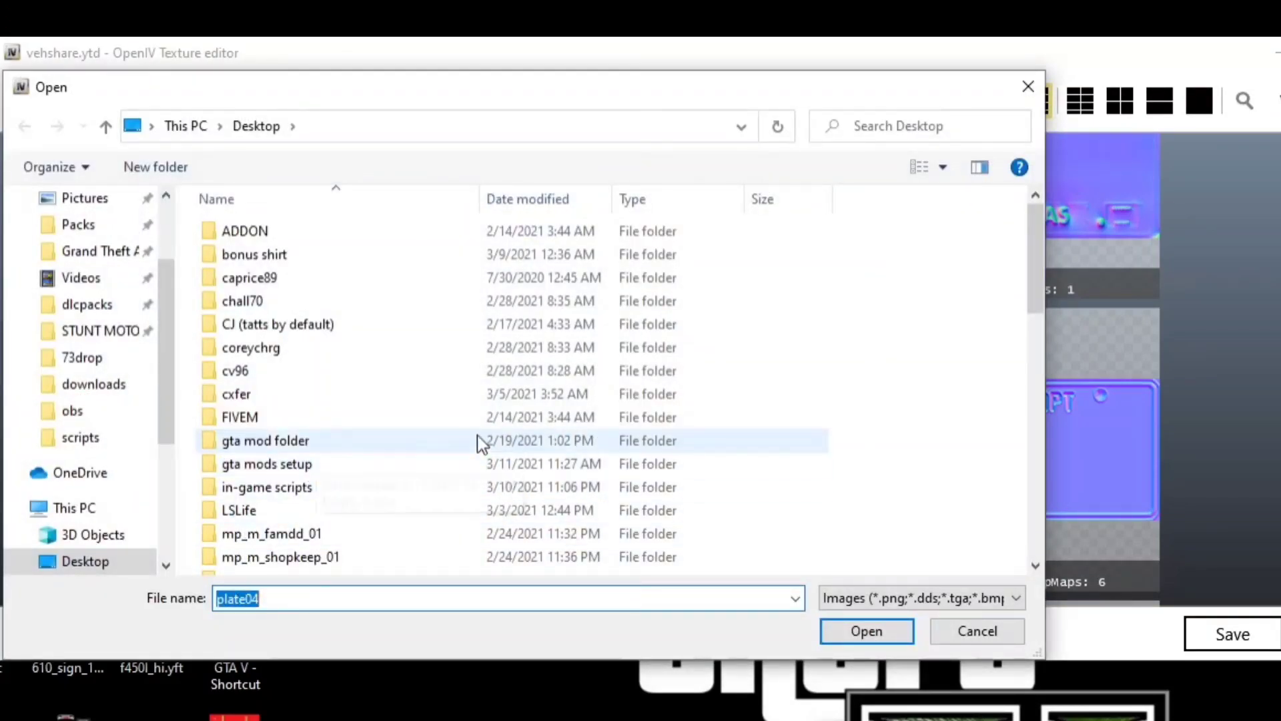
{"action": "scroll", "coordinate": [334, 417], "scroll_direction": "down", "scroll_amount": 9}
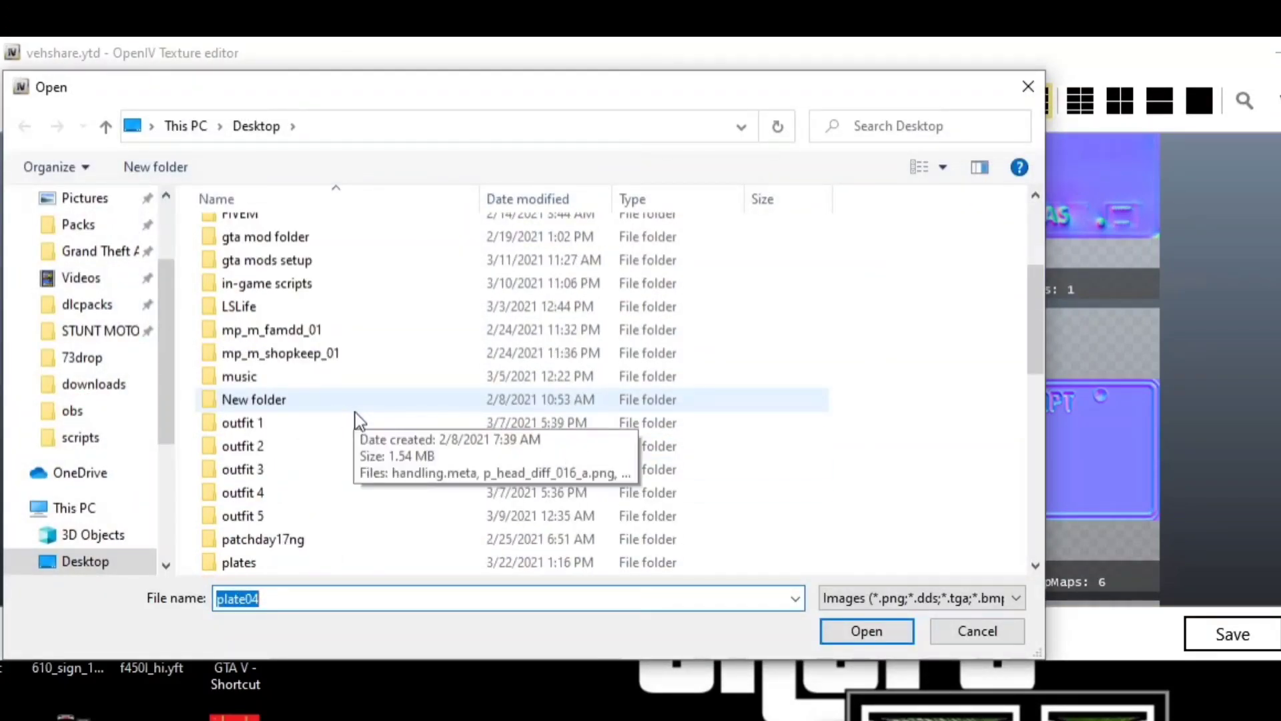
{"action": "scroll", "coordinate": [322, 430], "scroll_direction": "down", "scroll_amount": 2}
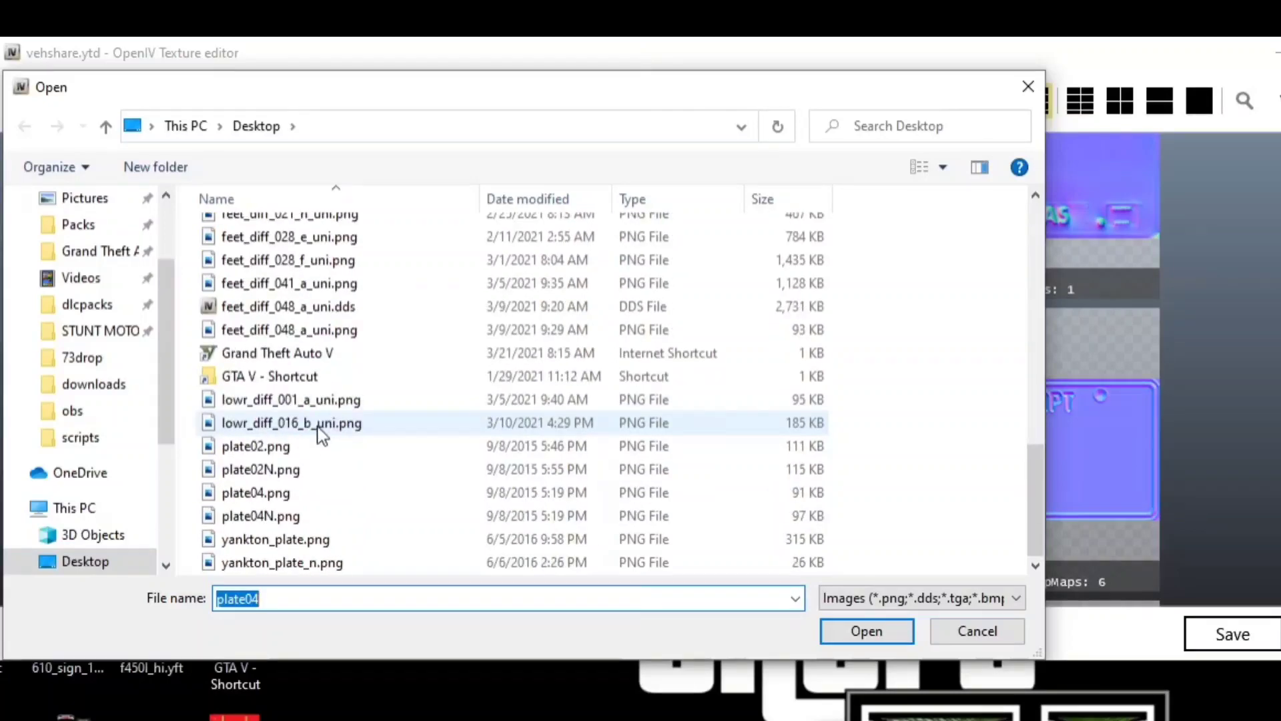
{"action": "left_click", "coordinate": [275, 497]}
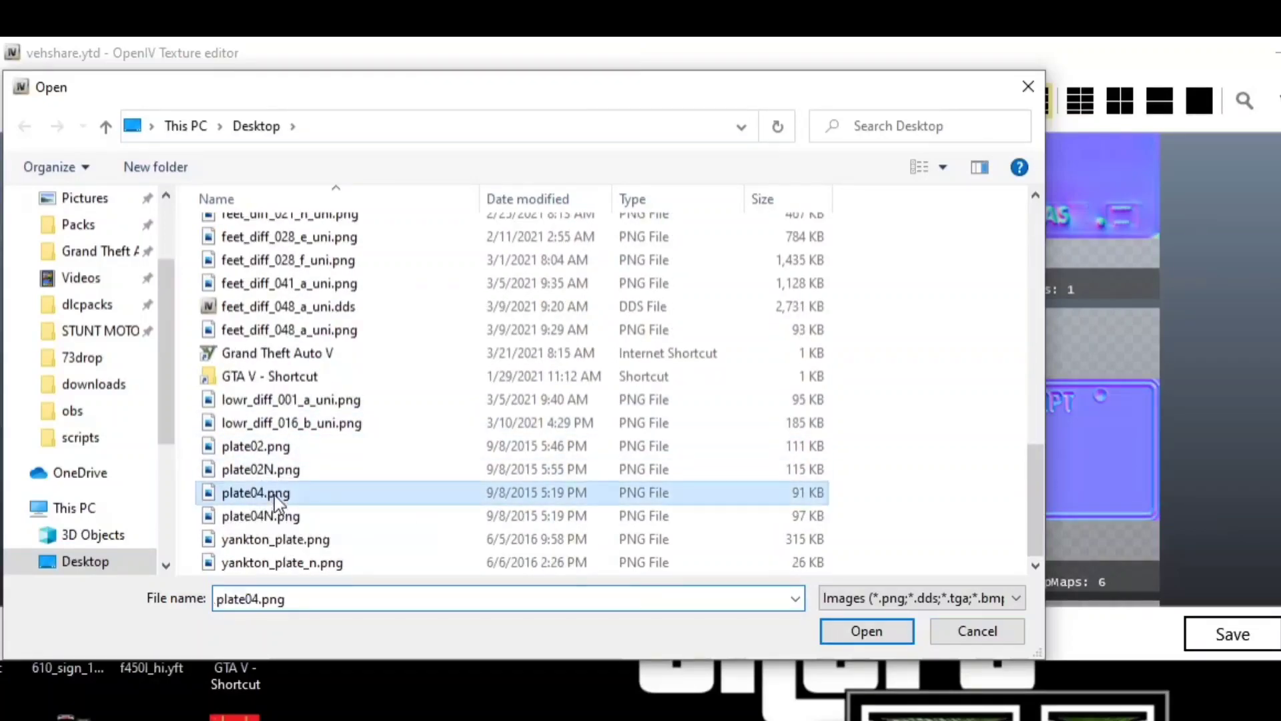
{"action": "left_click", "coordinate": [842, 633]}
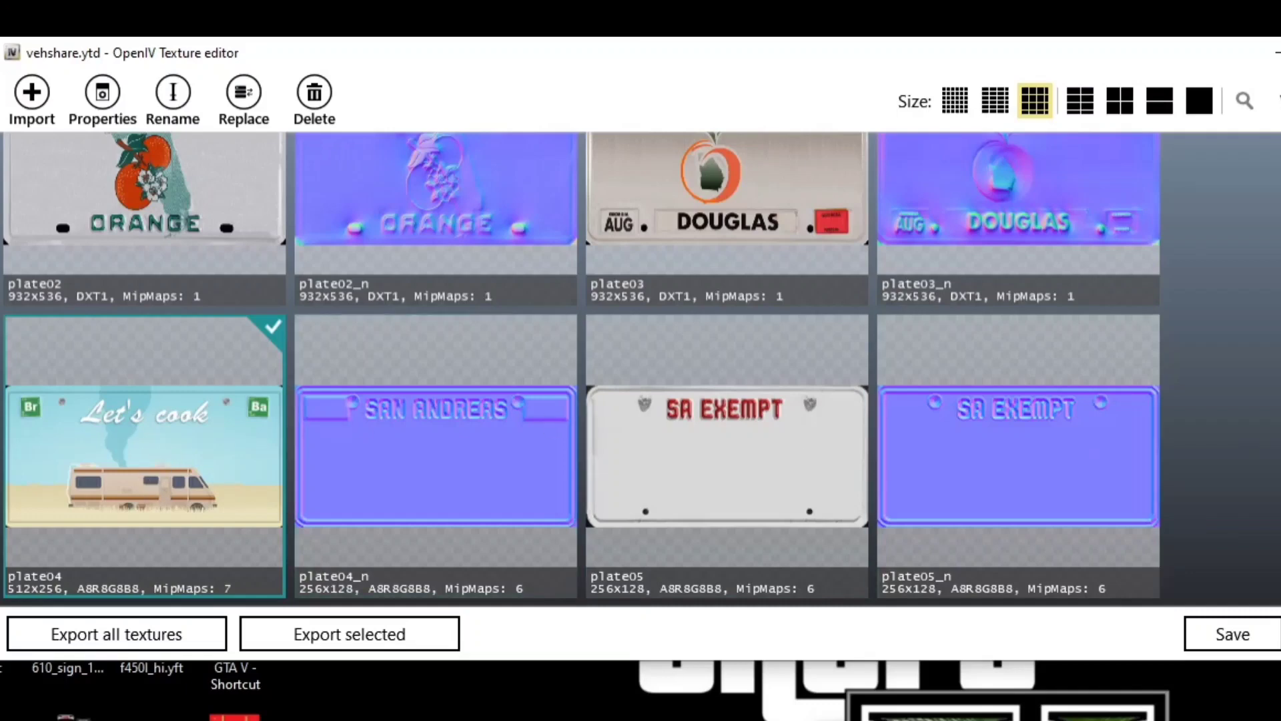
Replace the plate04_n texture with plate04N.png from the desktop.
{"action": "right_click", "coordinate": [440, 481]}
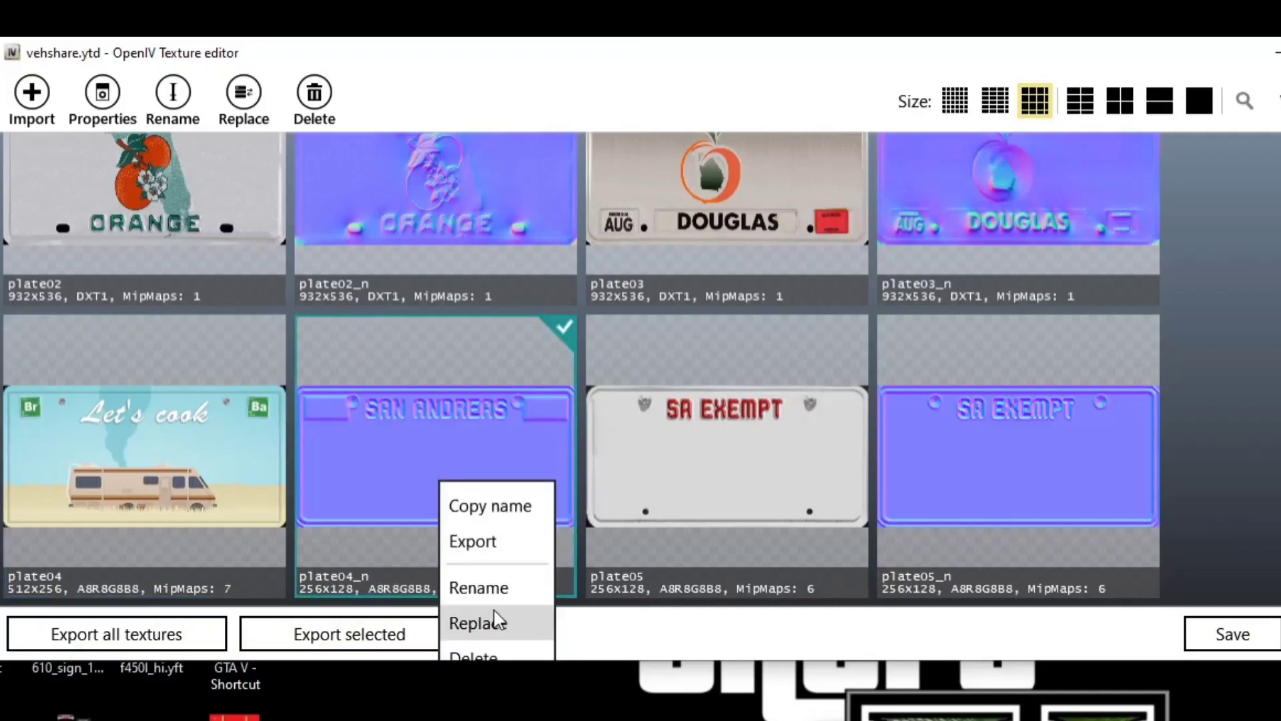
{"action": "left_click", "coordinate": [498, 628]}
{"action": "scroll", "coordinate": [379, 487], "scroll_direction": "down", "scroll_amount": 7}
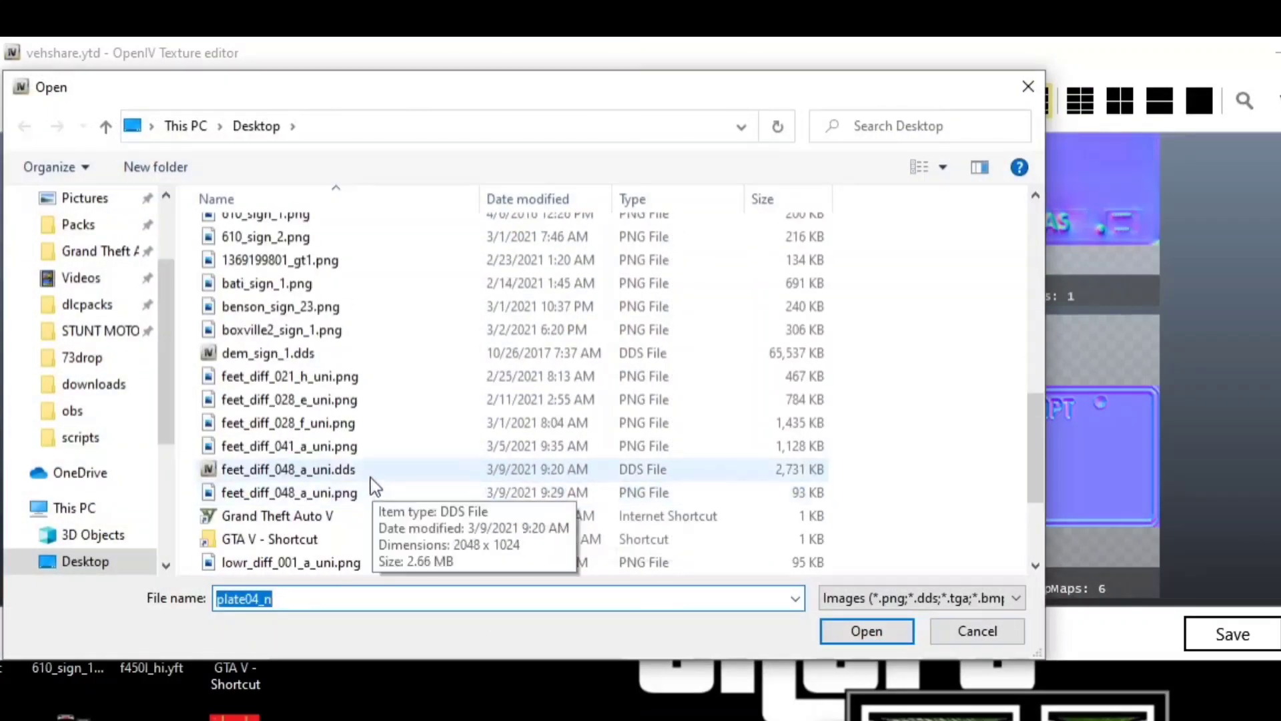
{"action": "scroll", "coordinate": [277, 449], "scroll_direction": "down", "scroll_amount": 3}
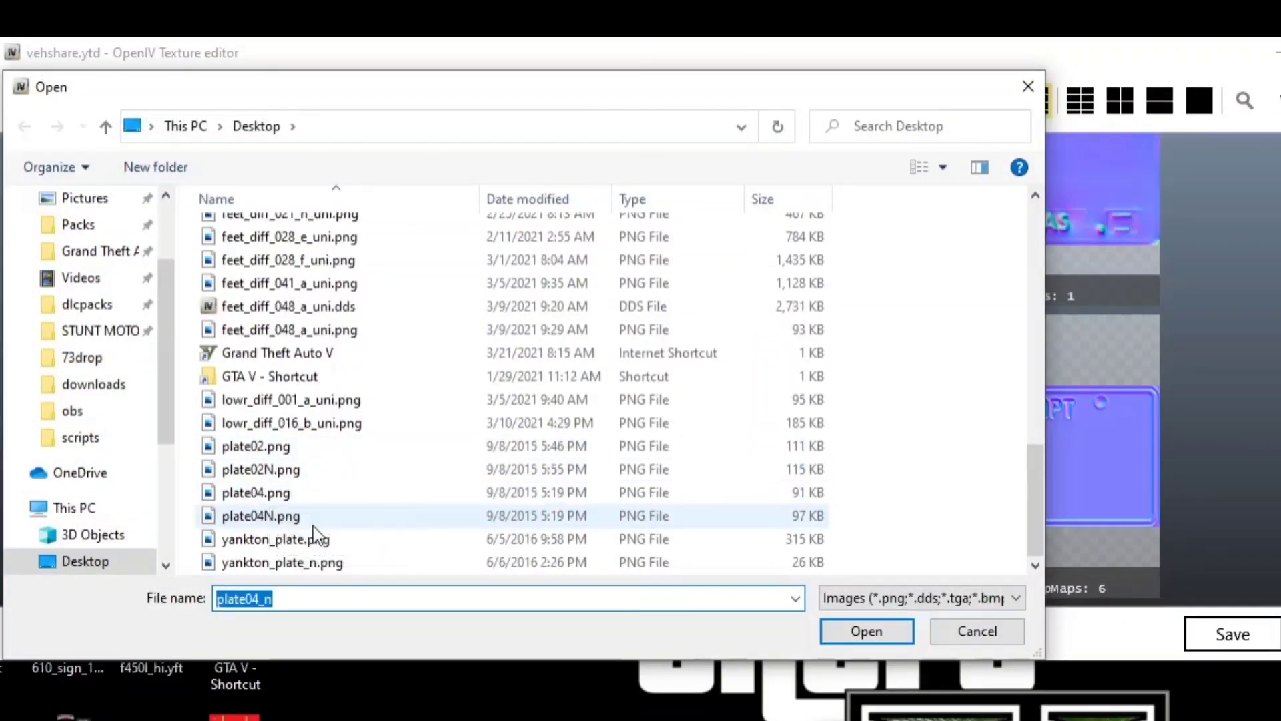
{"action": "left_click", "coordinate": [284, 519]}
{"action": "left_click", "coordinate": [834, 631]}
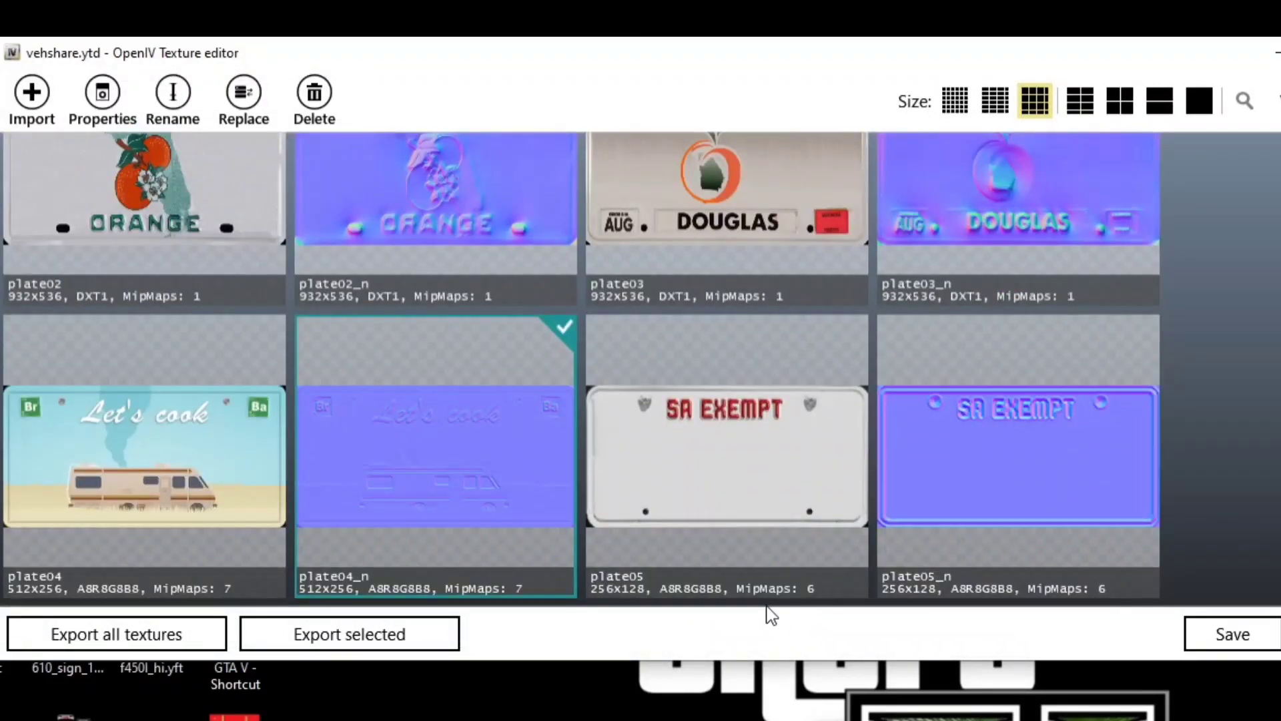
Replace the plate05 texture with plate02.png from the desktop.
{"action": "right_click", "coordinate": [734, 468]}
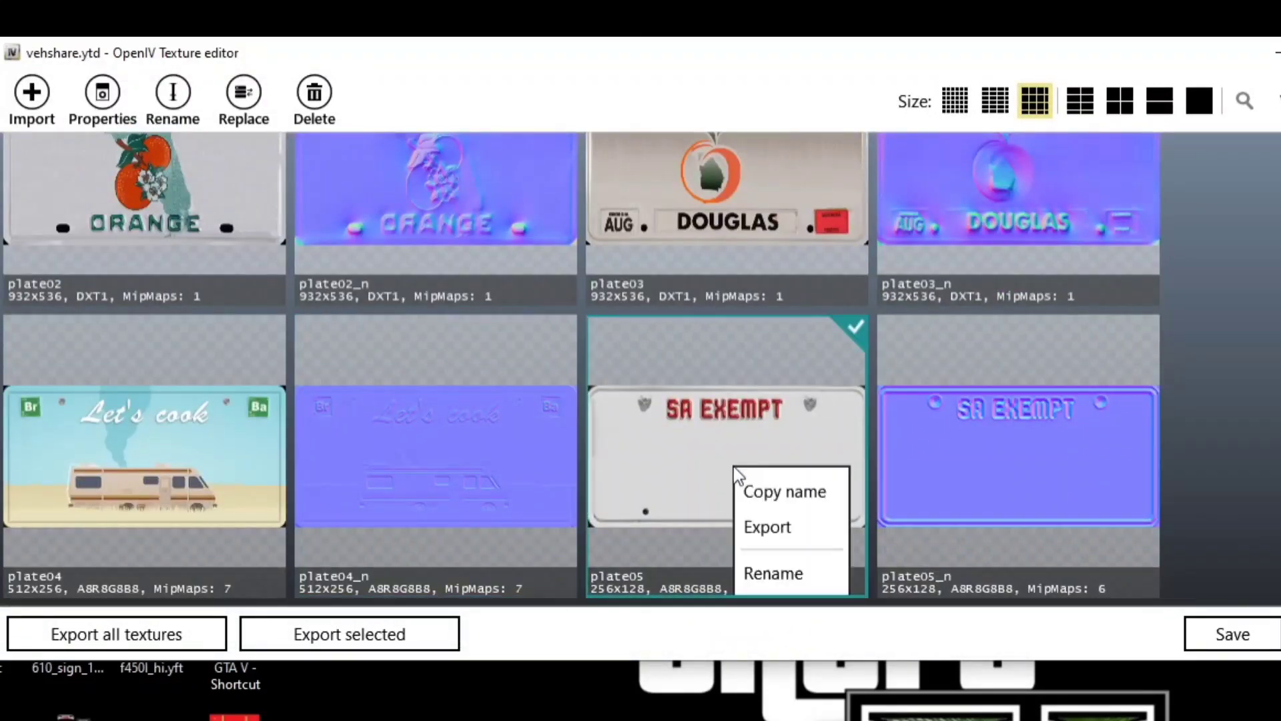
{"action": "left_click", "coordinate": [774, 610]}
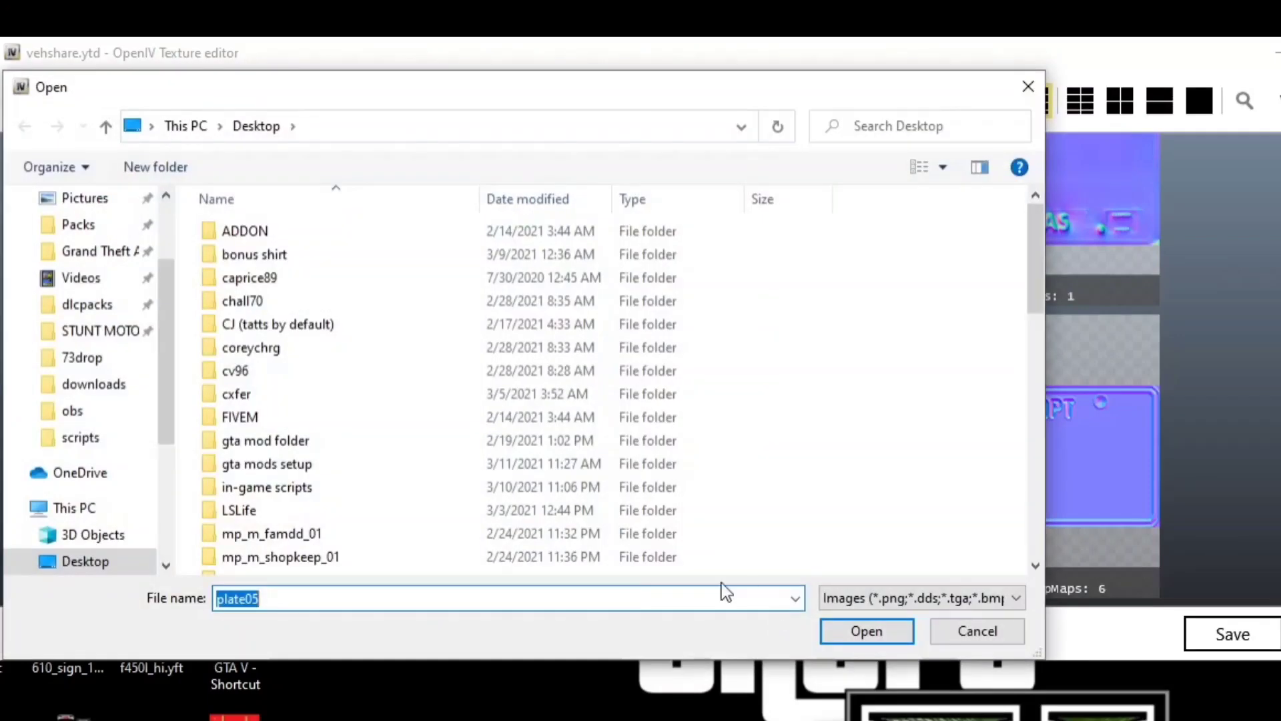
{"action": "scroll", "coordinate": [294, 453], "scroll_direction": "down", "scroll_amount": 7}
{"action": "scroll", "coordinate": [293, 454], "scroll_direction": "down", "scroll_amount": 4}
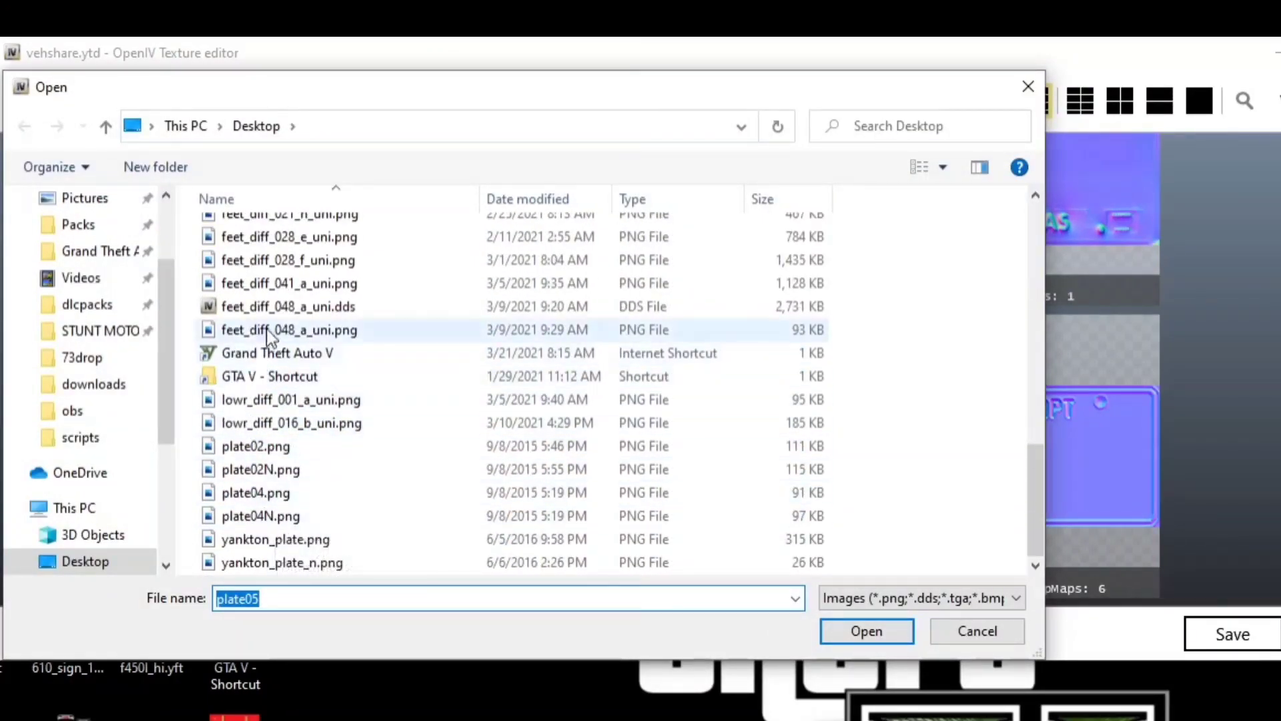
{"action": "scroll", "coordinate": [264, 340], "scroll_direction": "up", "scroll_amount": 7}
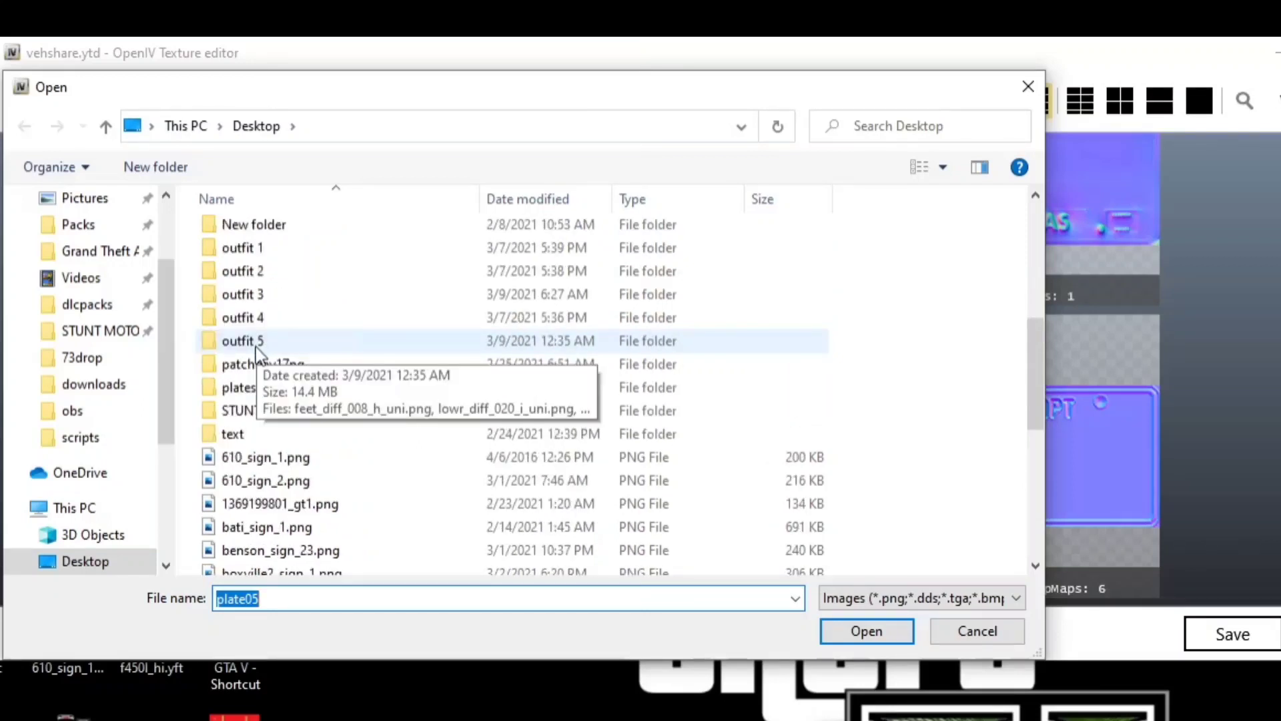
{"action": "scroll", "coordinate": [270, 459], "scroll_direction": "up", "scroll_amount": 2}
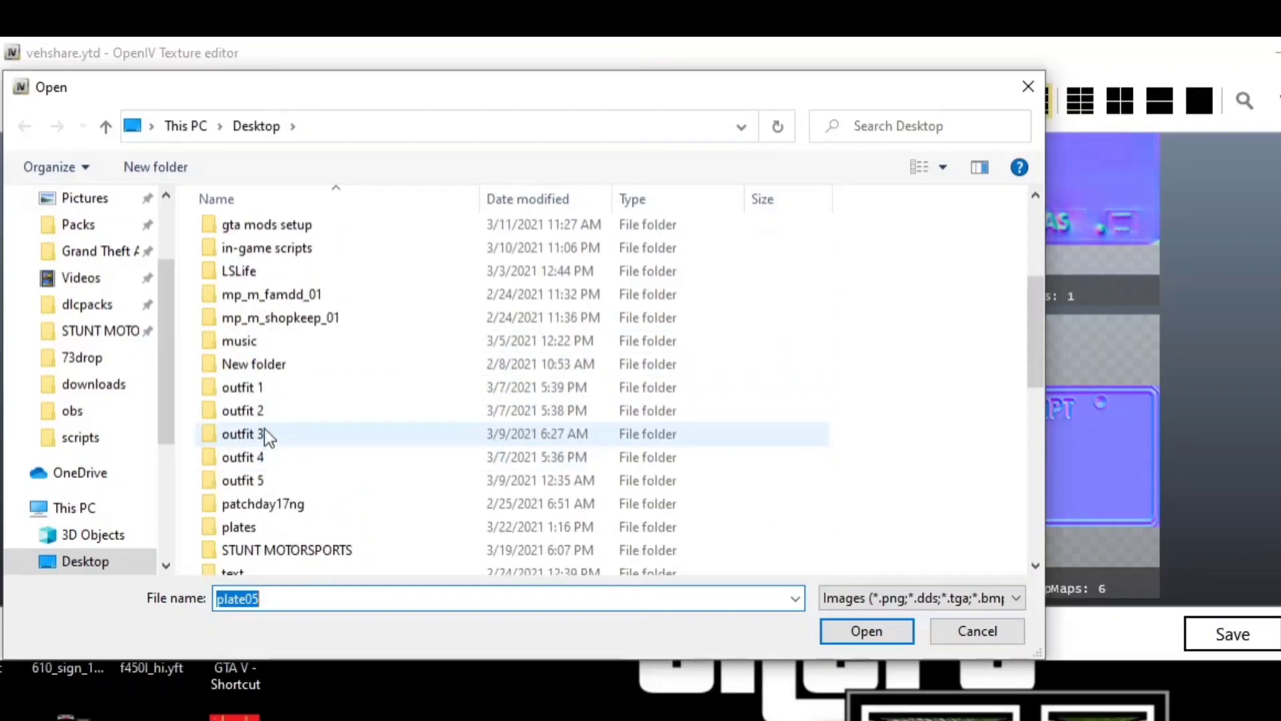
{"action": "scroll", "coordinate": [264, 428], "scroll_direction": "up", "scroll_amount": 3}
{"action": "scroll", "coordinate": [266, 428], "scroll_direction": "down", "scroll_amount": 4}
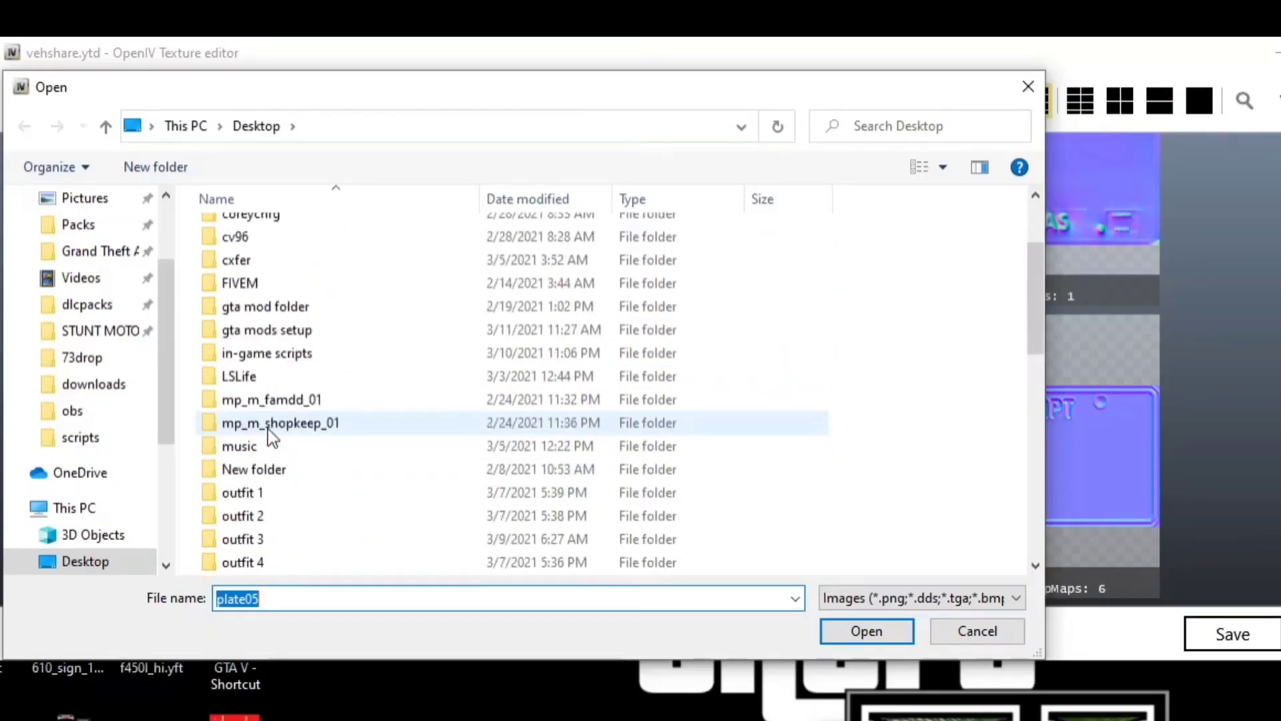
{"action": "scroll", "coordinate": [331, 438], "scroll_direction": "down", "scroll_amount": 2}
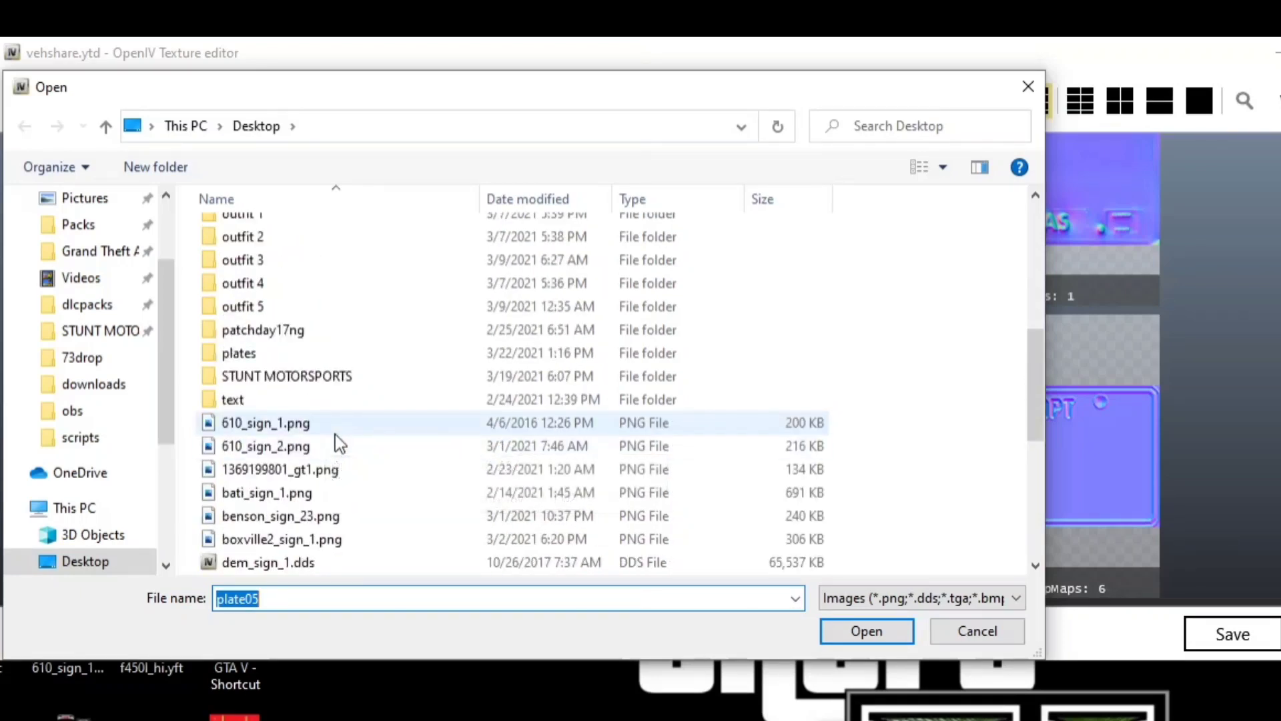
{"action": "scroll", "coordinate": [333, 434], "scroll_direction": "down", "scroll_amount": 1}
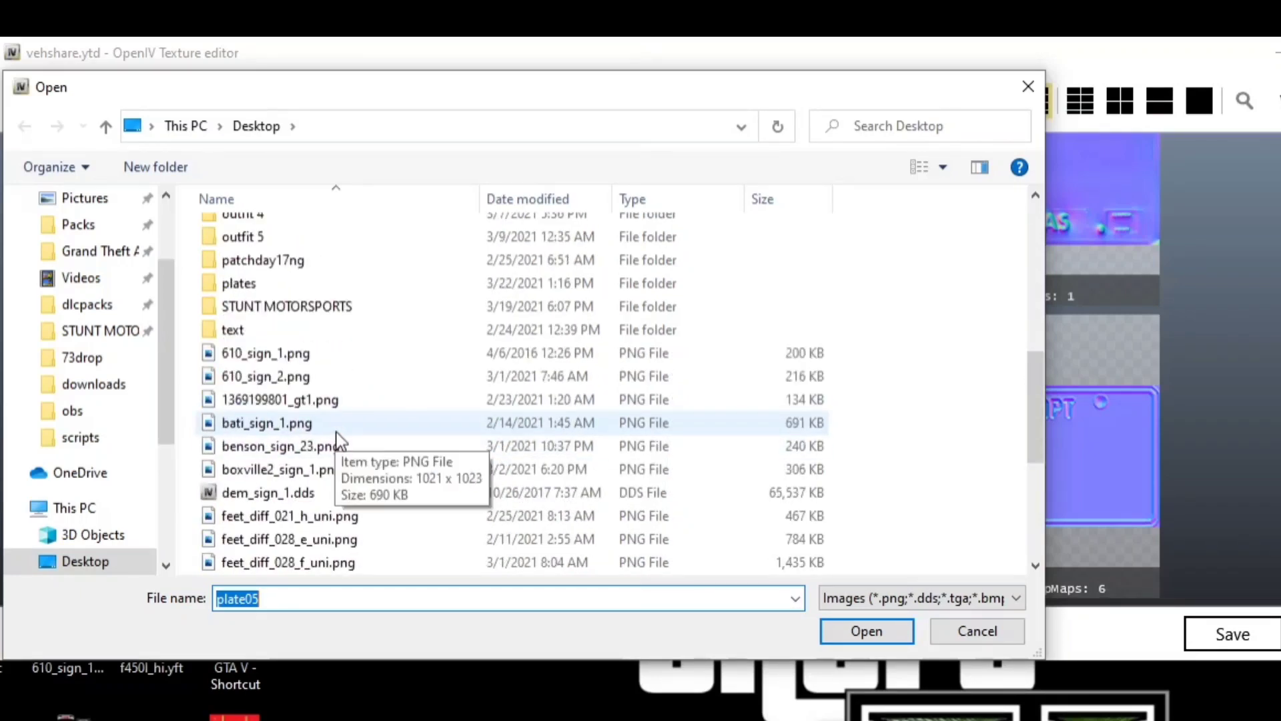
{"action": "scroll", "coordinate": [334, 437], "scroll_direction": "down", "scroll_amount": 2}
{"action": "scroll", "coordinate": [336, 437], "scroll_direction": "down", "scroll_amount": 2}
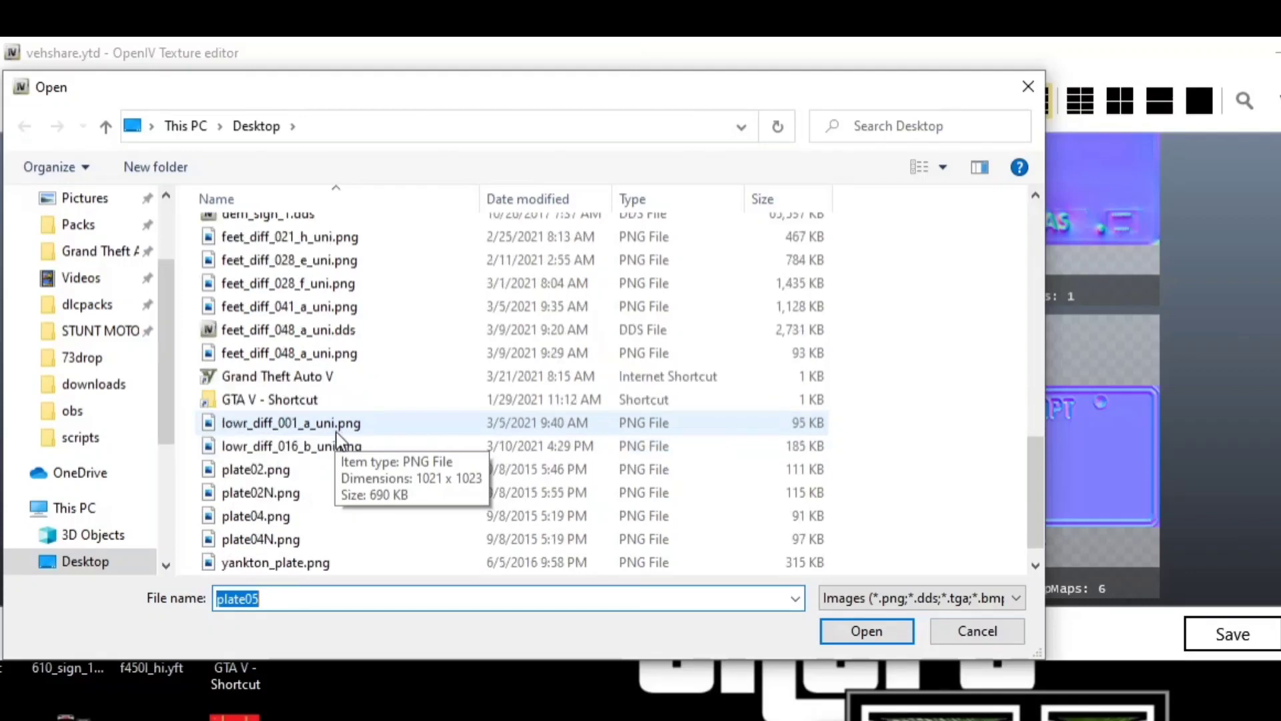
{"action": "scroll", "coordinate": [339, 441], "scroll_direction": "down", "scroll_amount": 1}
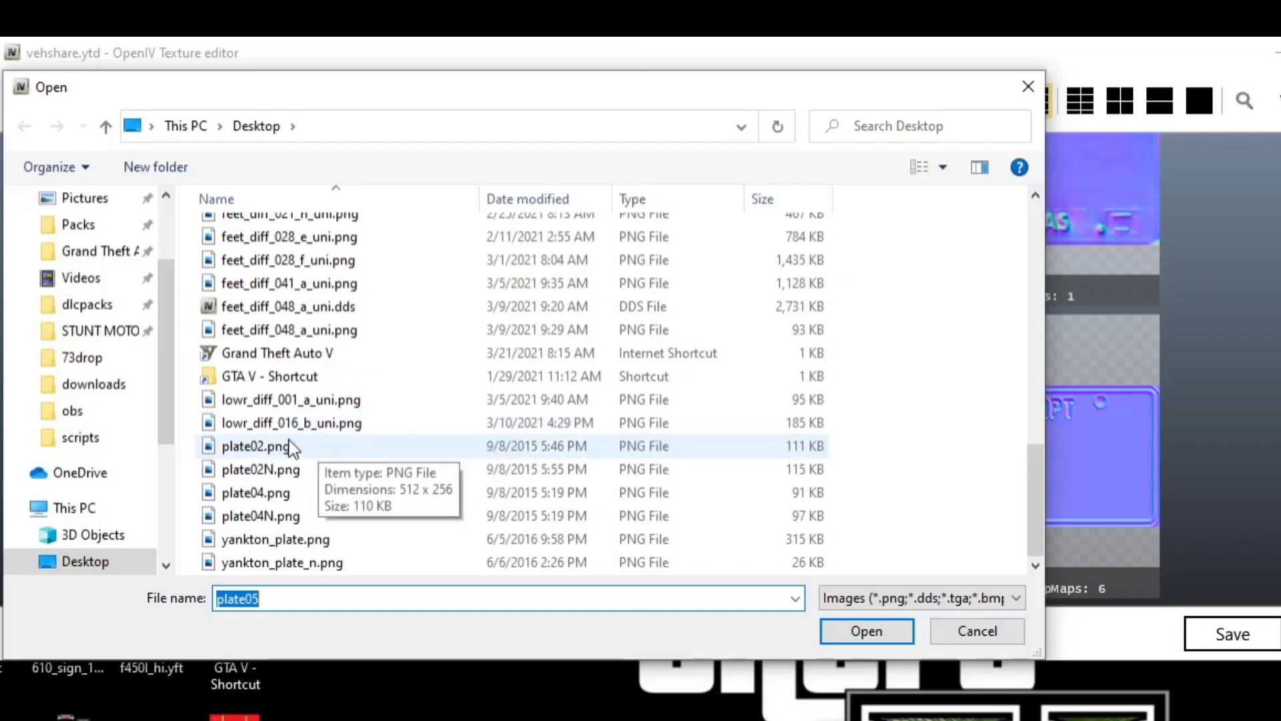
{"action": "left_click", "coordinate": [273, 456]}
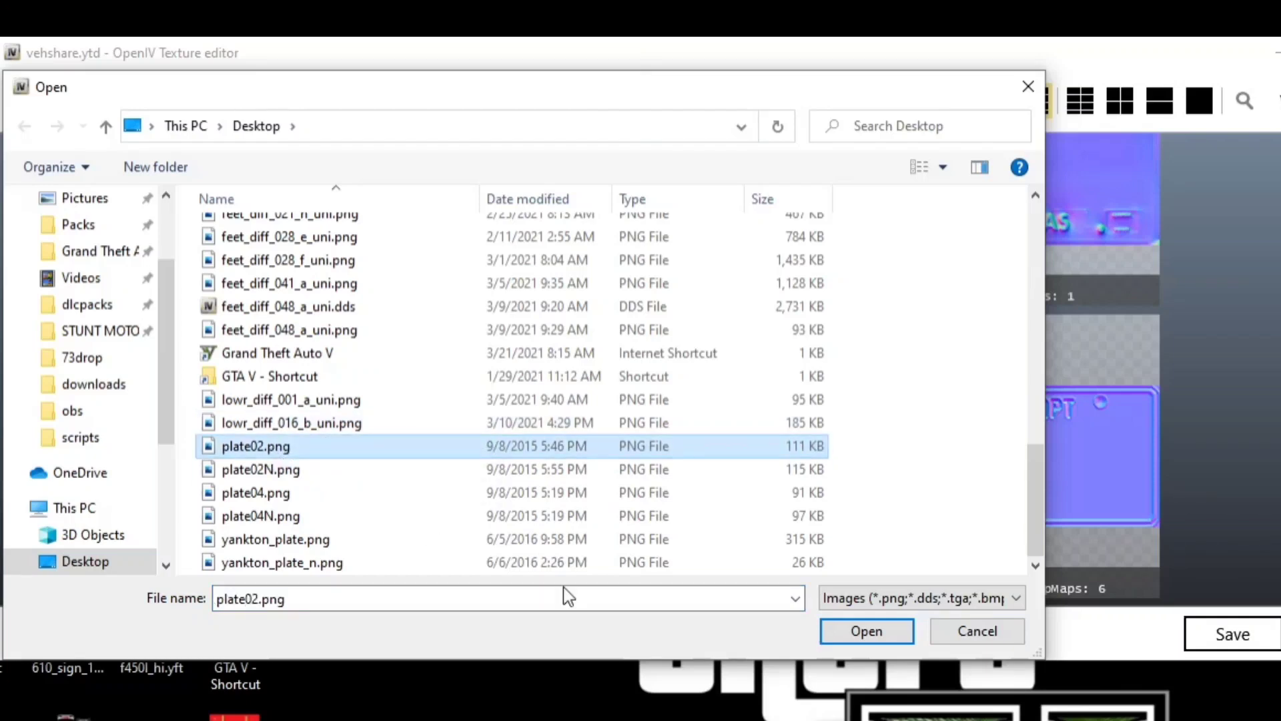
{"action": "left_click", "coordinate": [854, 642]}
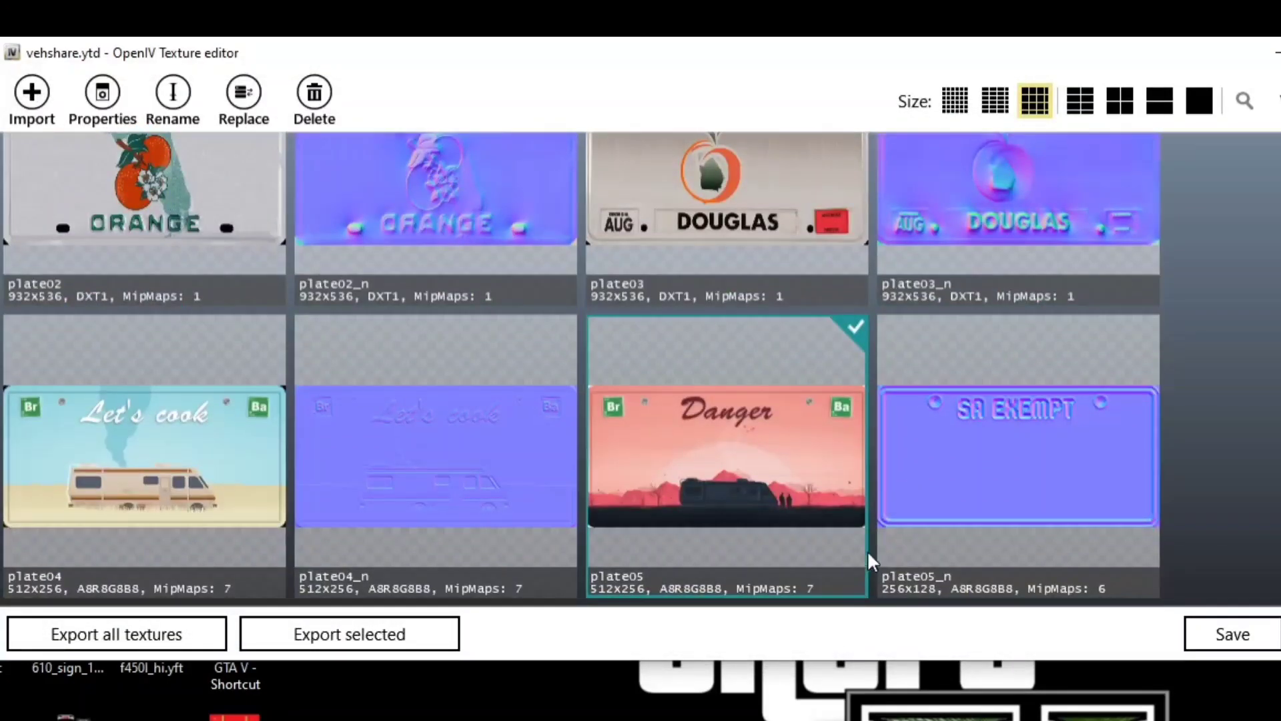
Replace the plate05_n texture with plate02N.png from the desktop.
{"action": "right_click", "coordinate": [1033, 458]}
{"action": "left_click", "coordinate": [1079, 596]}
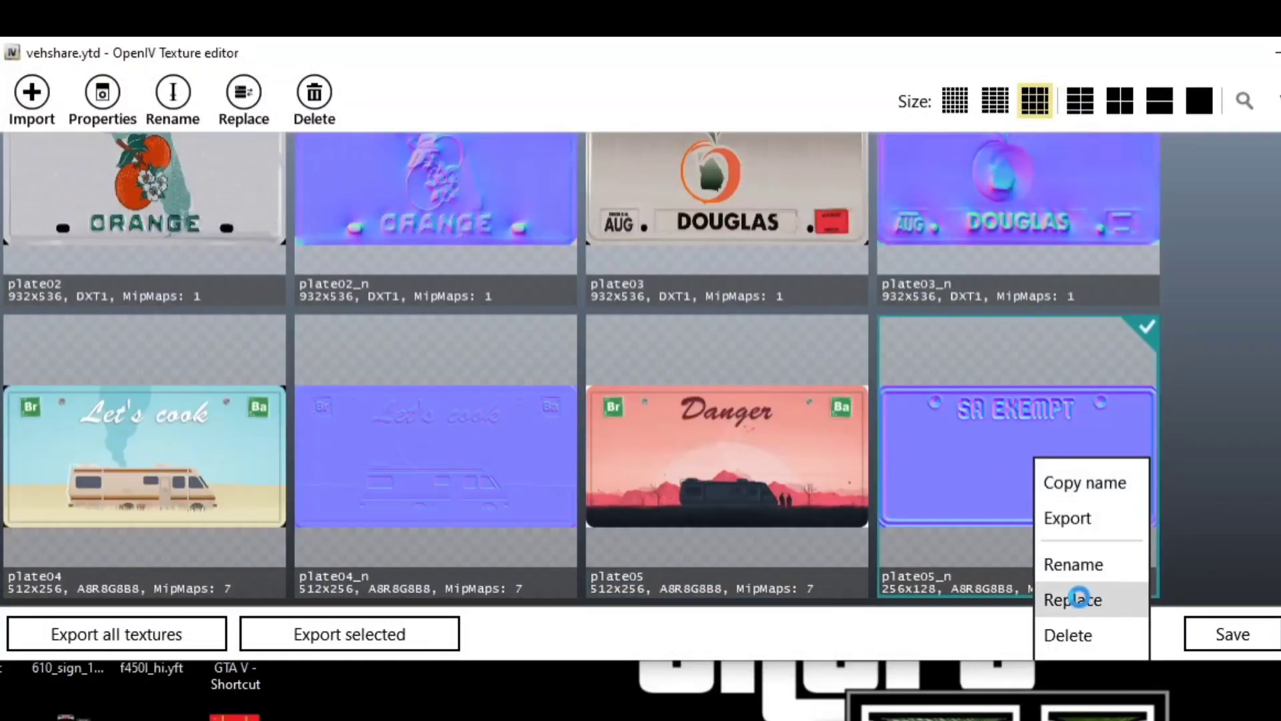
{"action": "scroll", "coordinate": [289, 507], "scroll_direction": "down", "scroll_amount": 10}
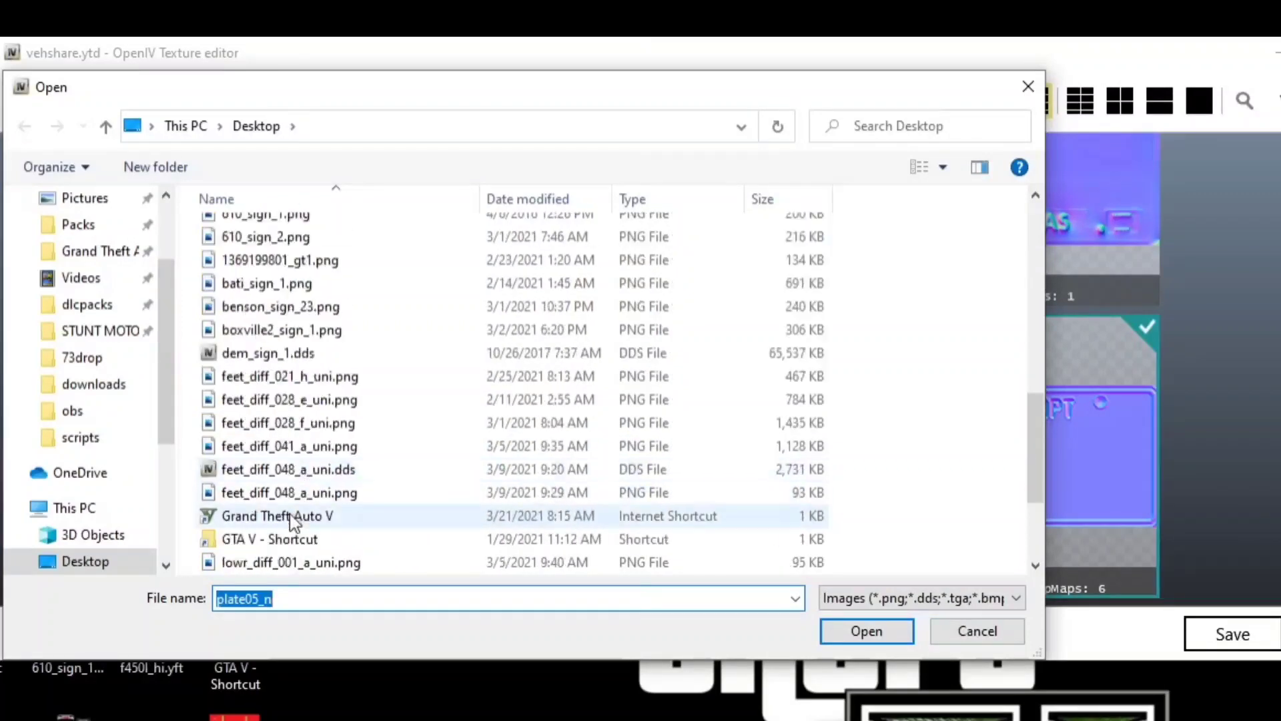
{"action": "scroll", "coordinate": [290, 514], "scroll_direction": "down", "scroll_amount": 3}
{"action": "left_click", "coordinate": [289, 470]}
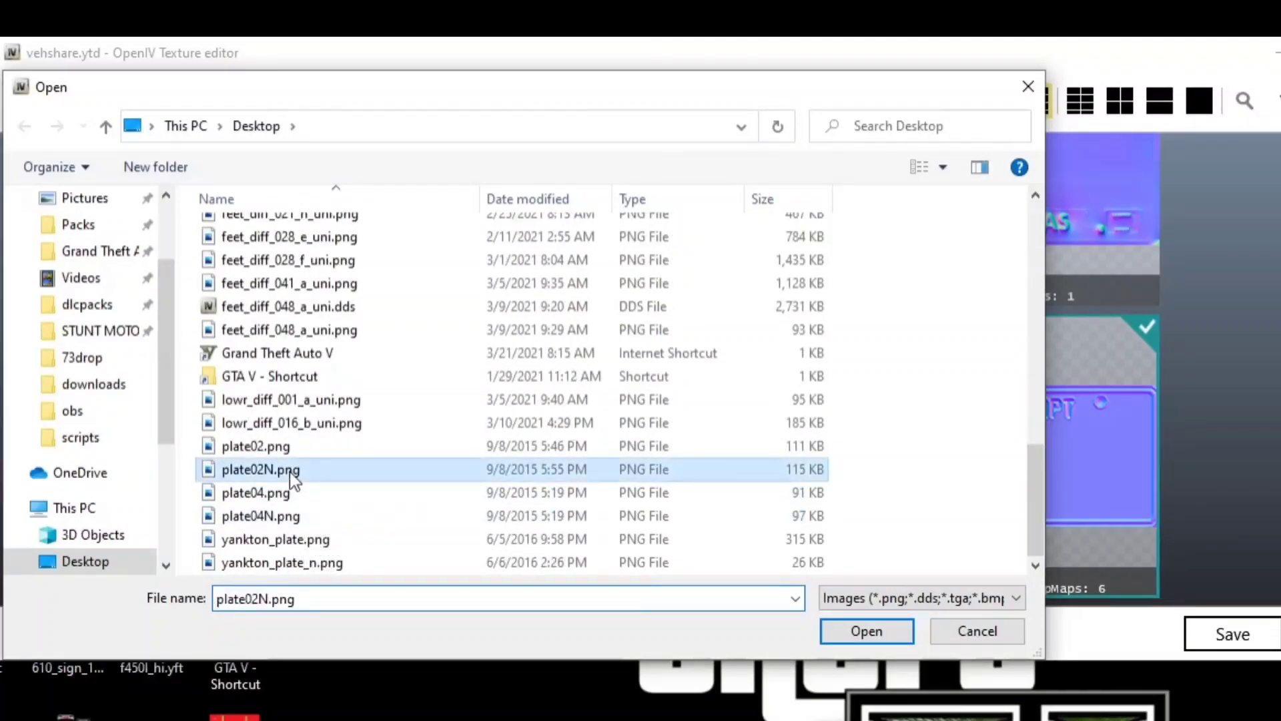
{"action": "left_click", "coordinate": [867, 630]}
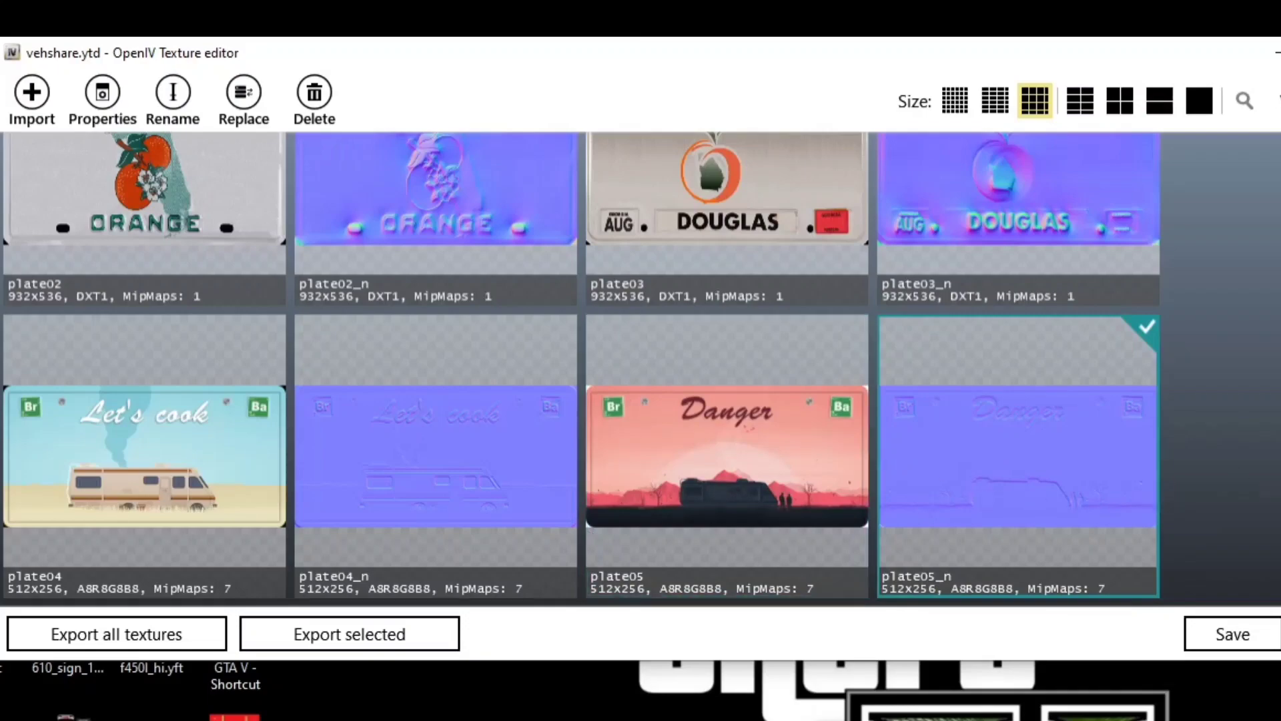
Look through the texture list in vehshare.ytd to review the replaced plate01 to plate05 textures.
{"action": "scroll", "coordinate": [580, 367], "scroll_direction": "up", "scroll_amount": 3}
{"action": "scroll", "coordinate": [581, 367], "scroll_direction": "down", "scroll_amount": 2}
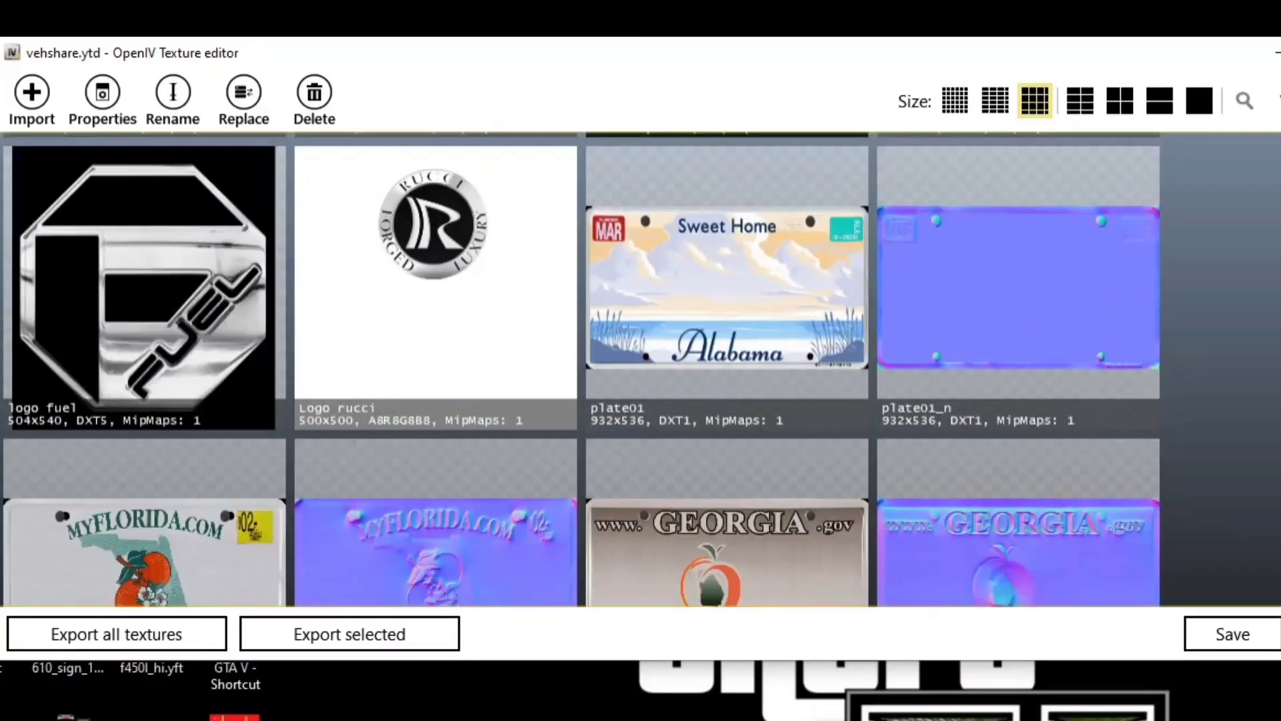
{"action": "scroll", "coordinate": [580, 367], "scroll_direction": "down", "scroll_amount": 5}
{"action": "scroll", "coordinate": [581, 367], "scroll_direction": "up", "scroll_amount": 10}
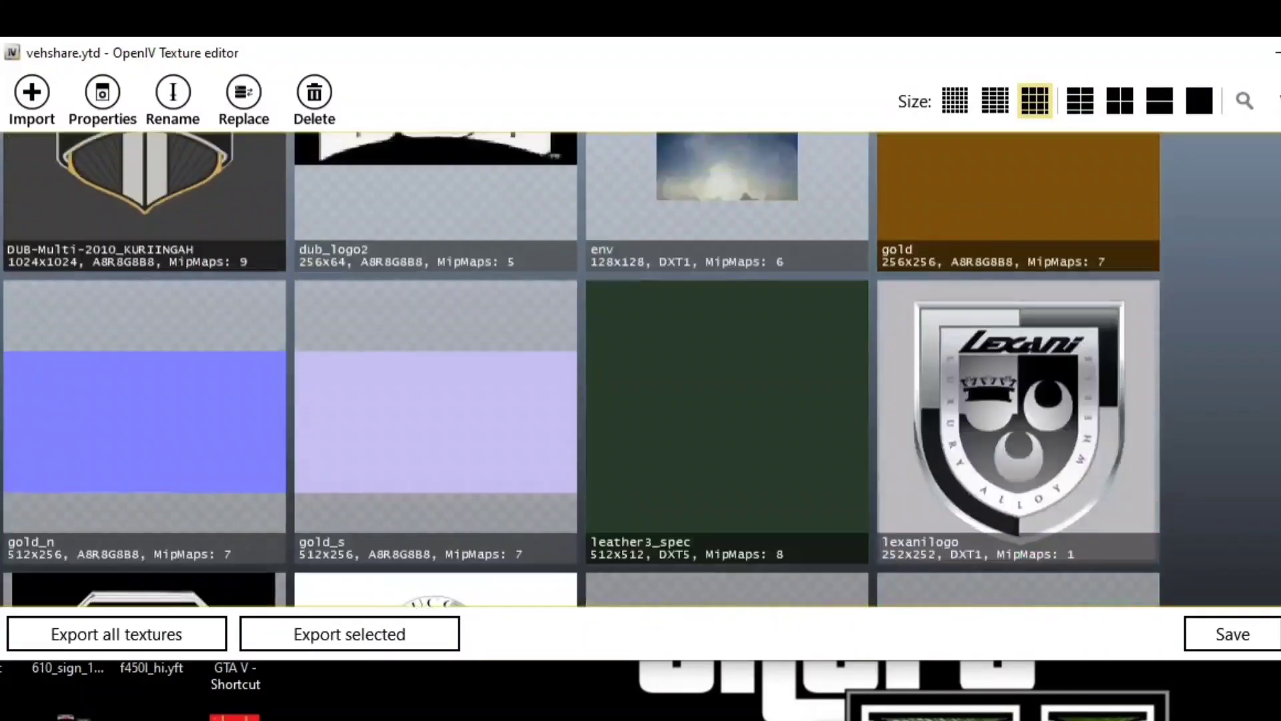
{"action": "scroll", "coordinate": [580, 367], "scroll_direction": "up", "scroll_amount": 3}
{"action": "scroll", "coordinate": [581, 367], "scroll_direction": "down", "scroll_amount": 10}
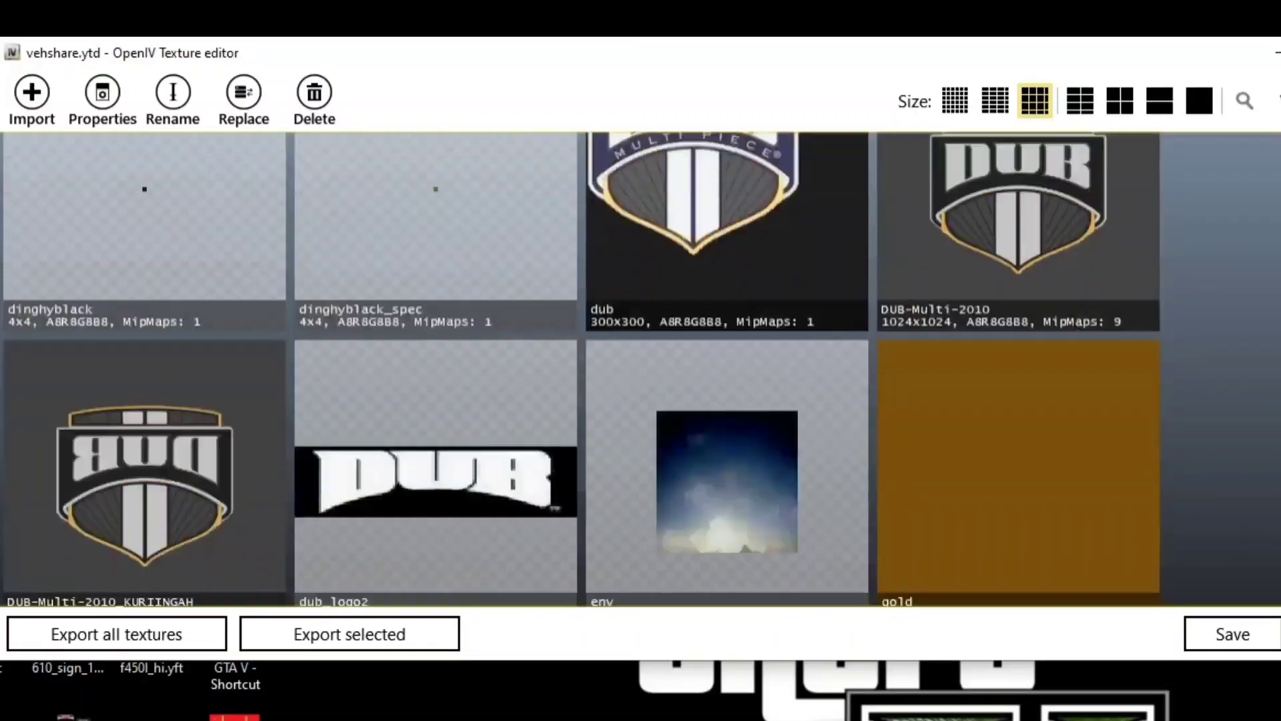
{"action": "scroll", "coordinate": [580, 367], "scroll_direction": "down", "scroll_amount": 3}
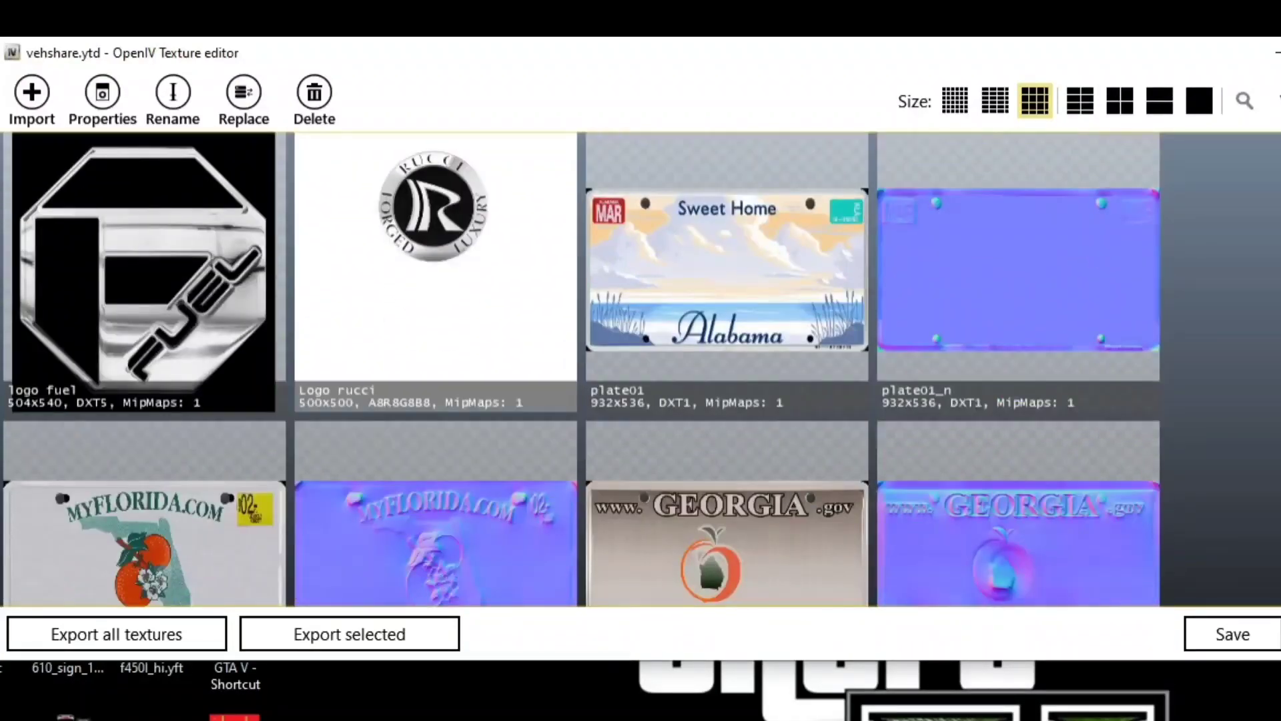
{"action": "scroll", "coordinate": [580, 367], "scroll_direction": "down", "scroll_amount": 3}
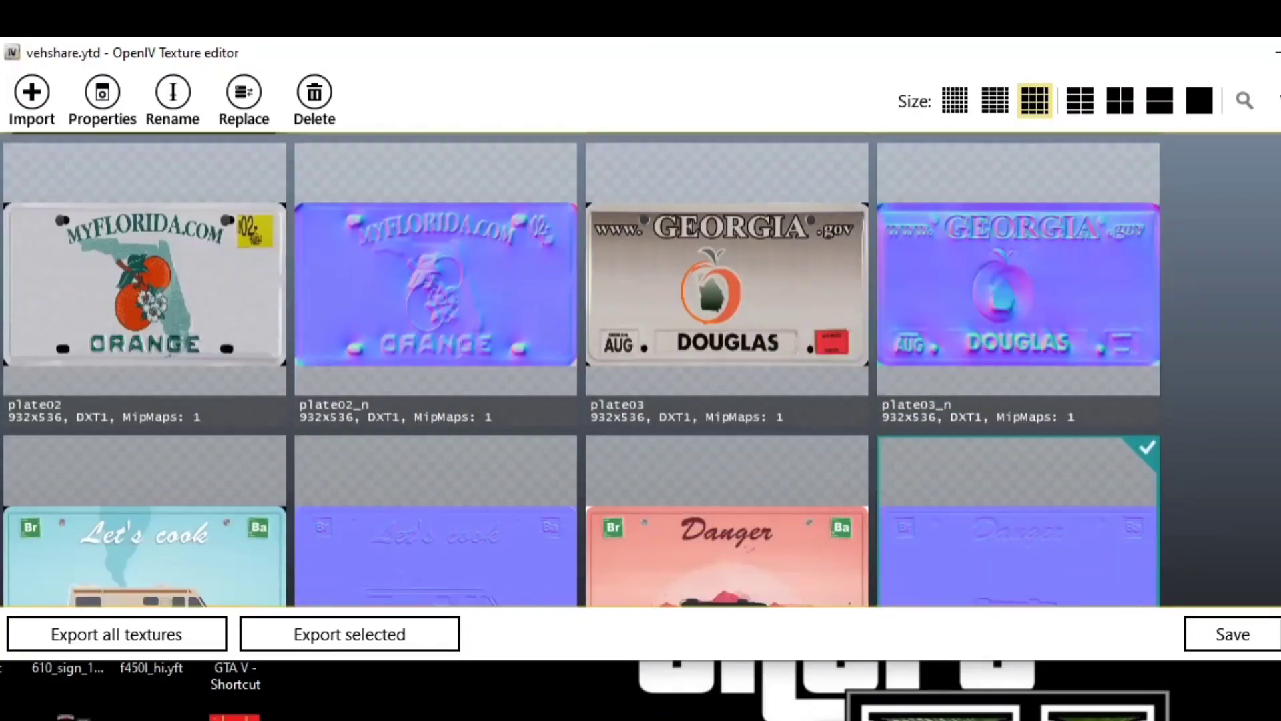
{"action": "scroll", "coordinate": [581, 367], "scroll_direction": "down", "scroll_amount": 3}
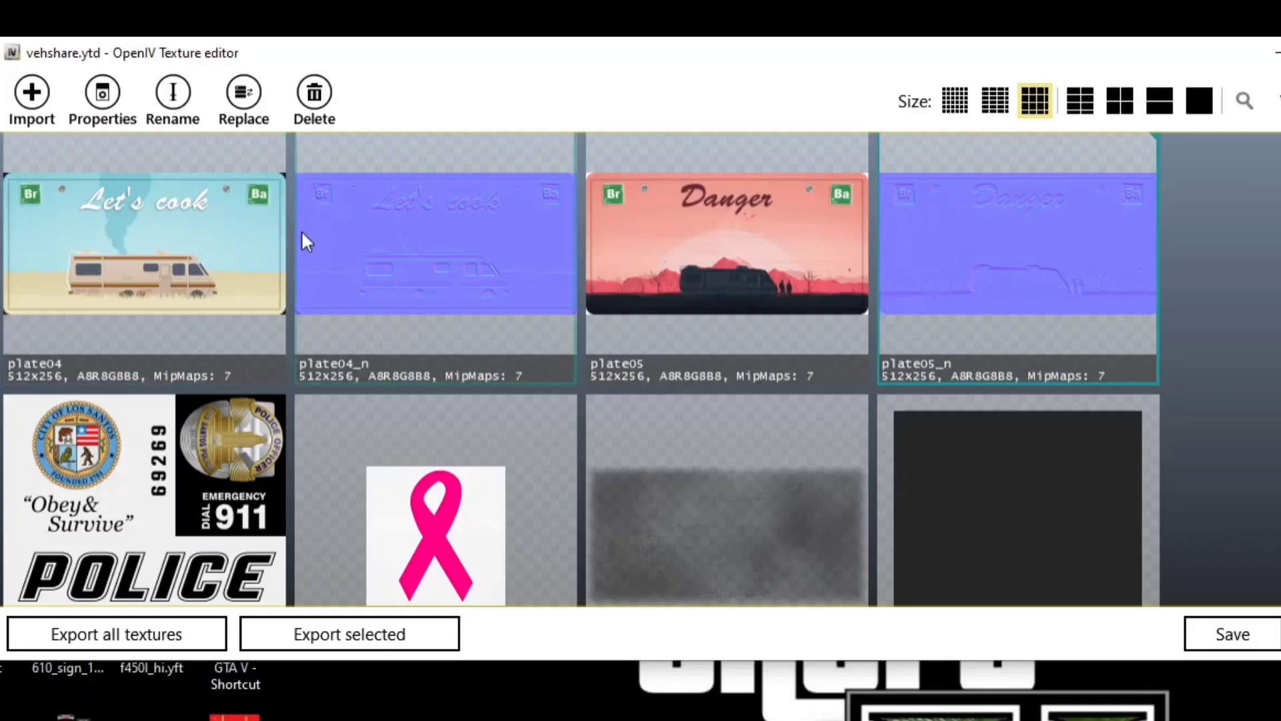
Close OpenIV after checking the remaining textures, switch to Steam and launch Grand Theft Auto V with the Play Grand Theft Auto V option.
{"action": "scroll", "coordinate": [580, 367], "scroll_direction": "down", "scroll_amount": 15}
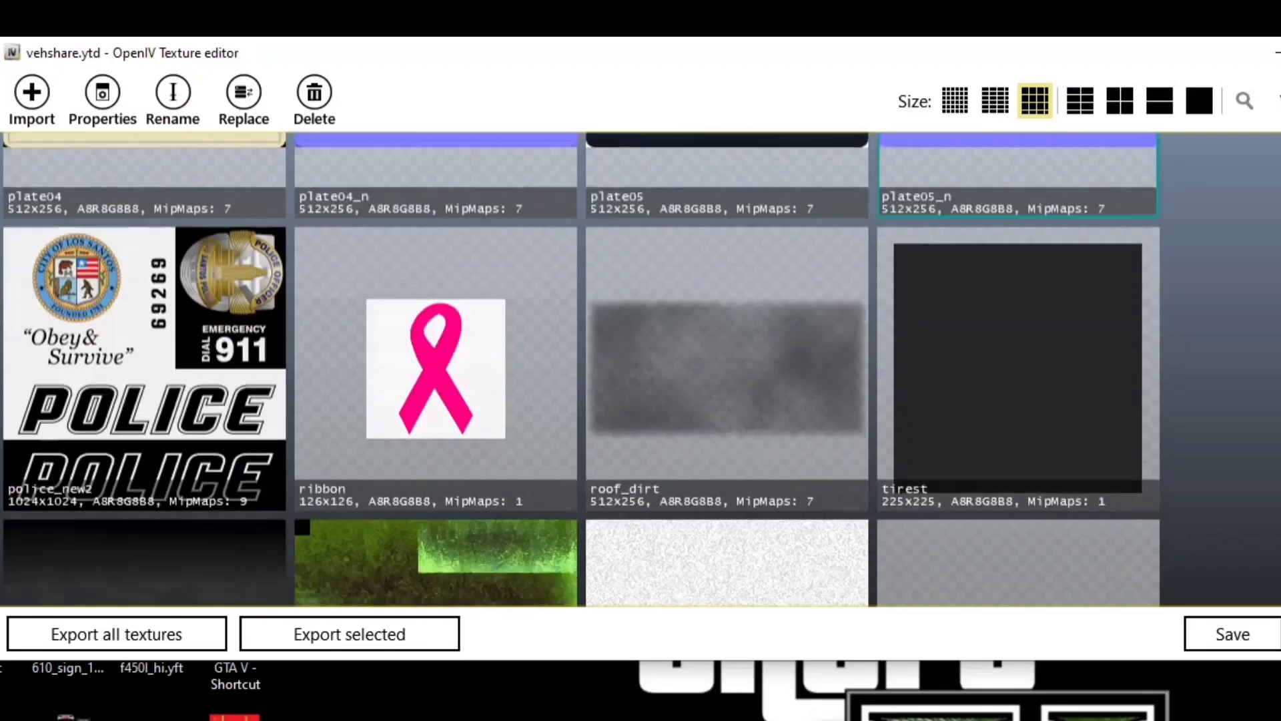
{"action": "scroll", "coordinate": [581, 367], "scroll_direction": "down", "scroll_amount": 10}
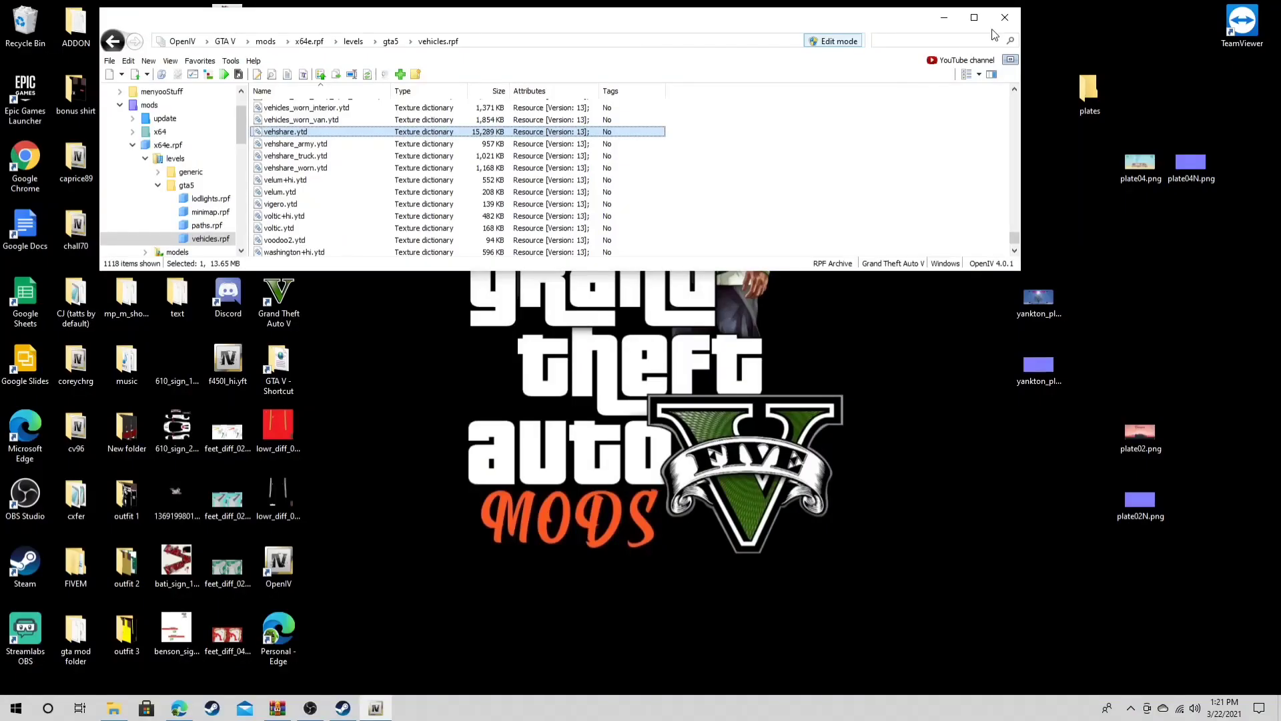
{"action": "left_click", "coordinate": [1004, 17]}
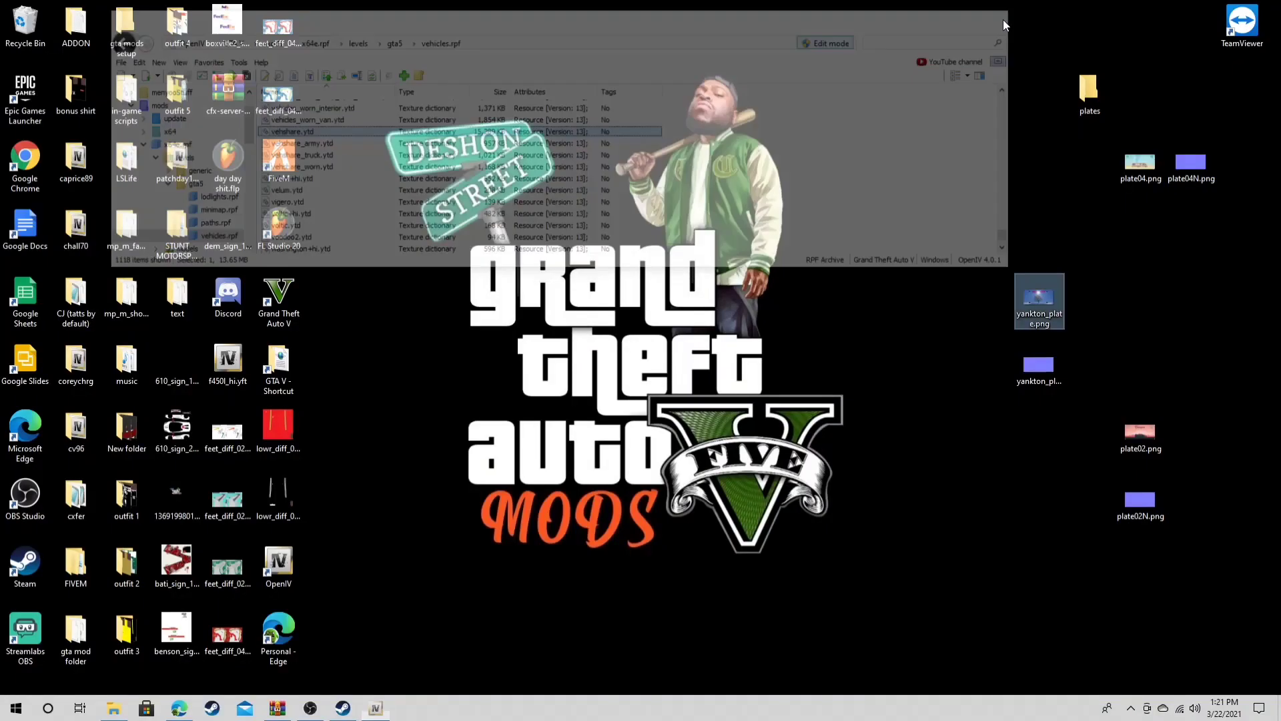
{"action": "left_click", "coordinate": [341, 710]}
{"action": "left_click", "coordinate": [266, 287]}
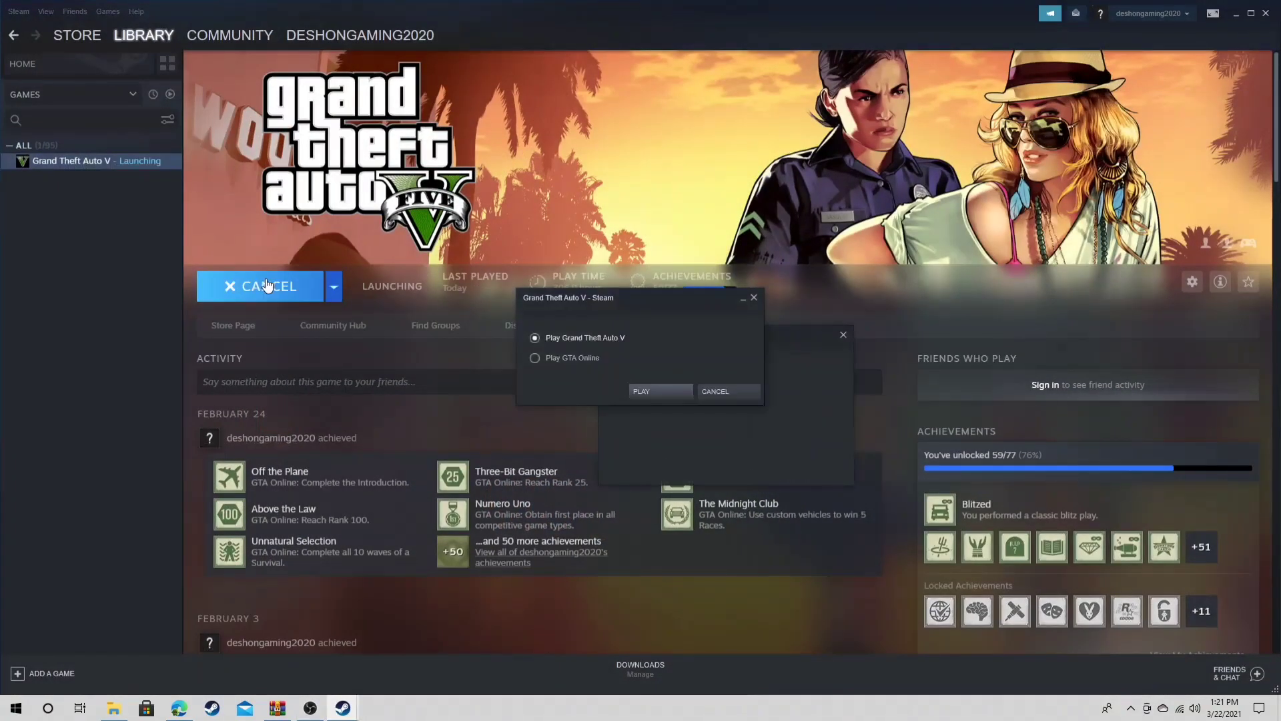
{"action": "left_click", "coordinate": [645, 389]}
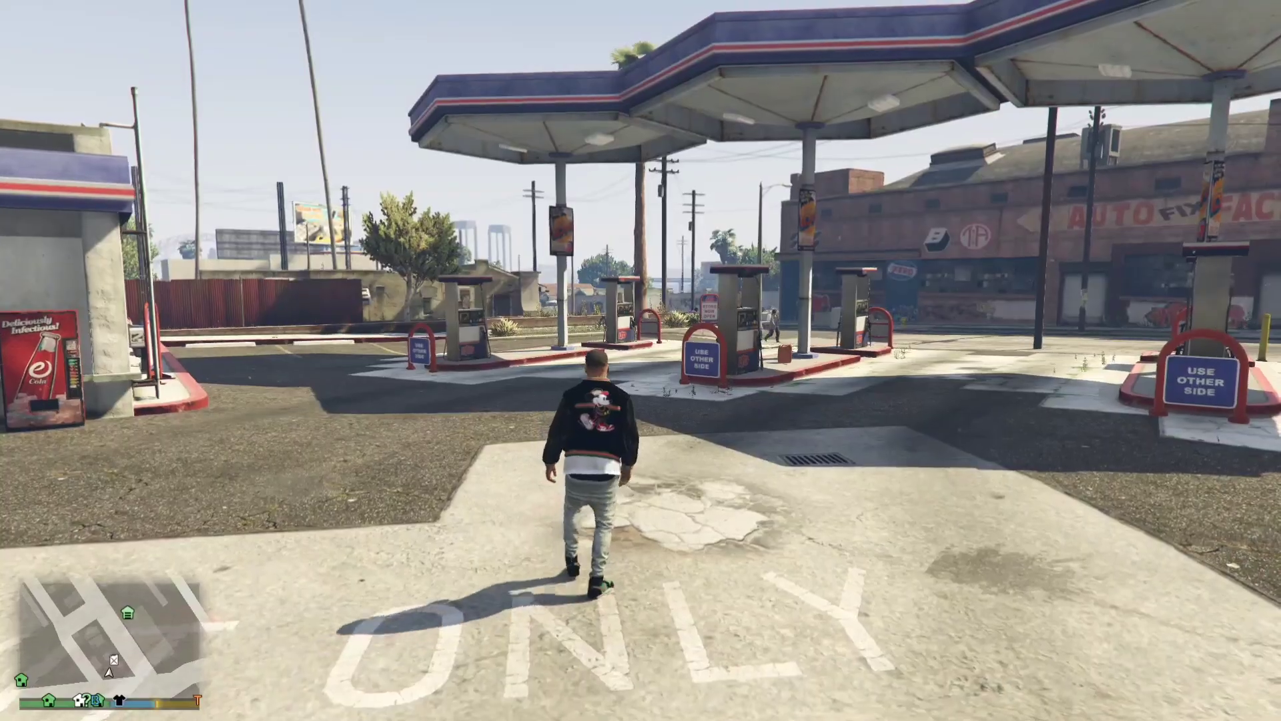
{"action": "key", "text": "w"}
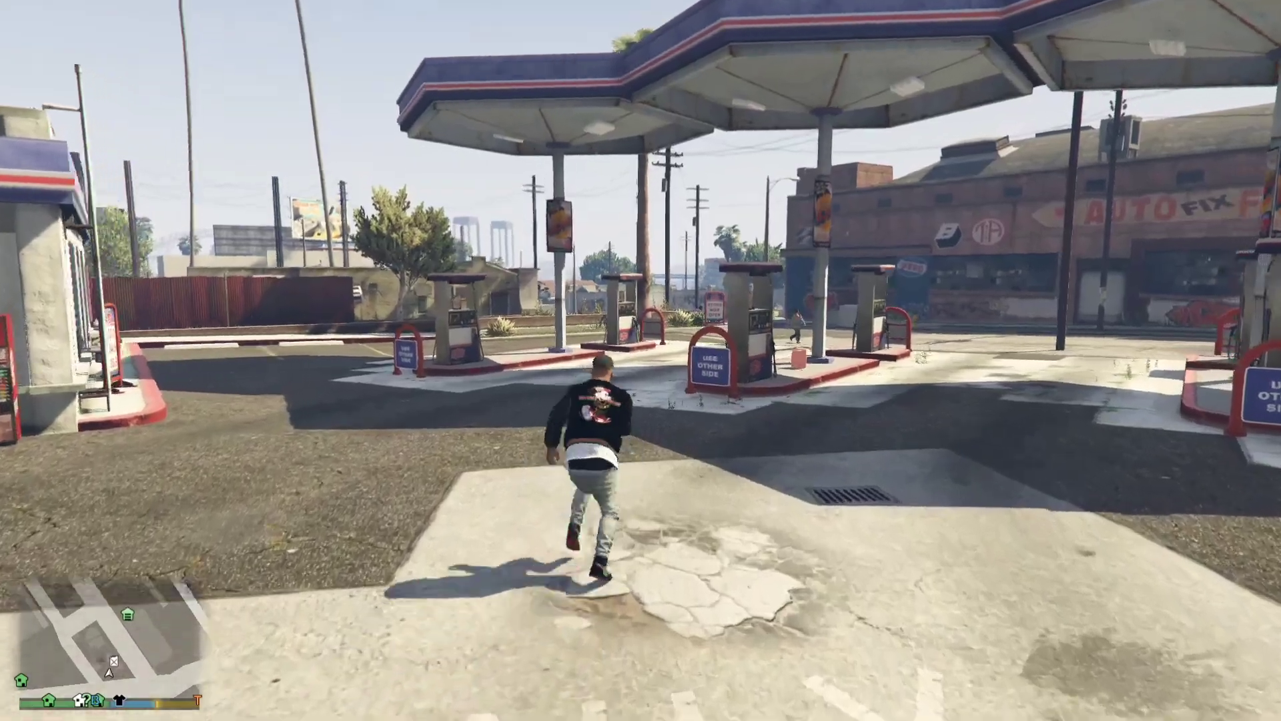
{"action": "key", "text": "w"}
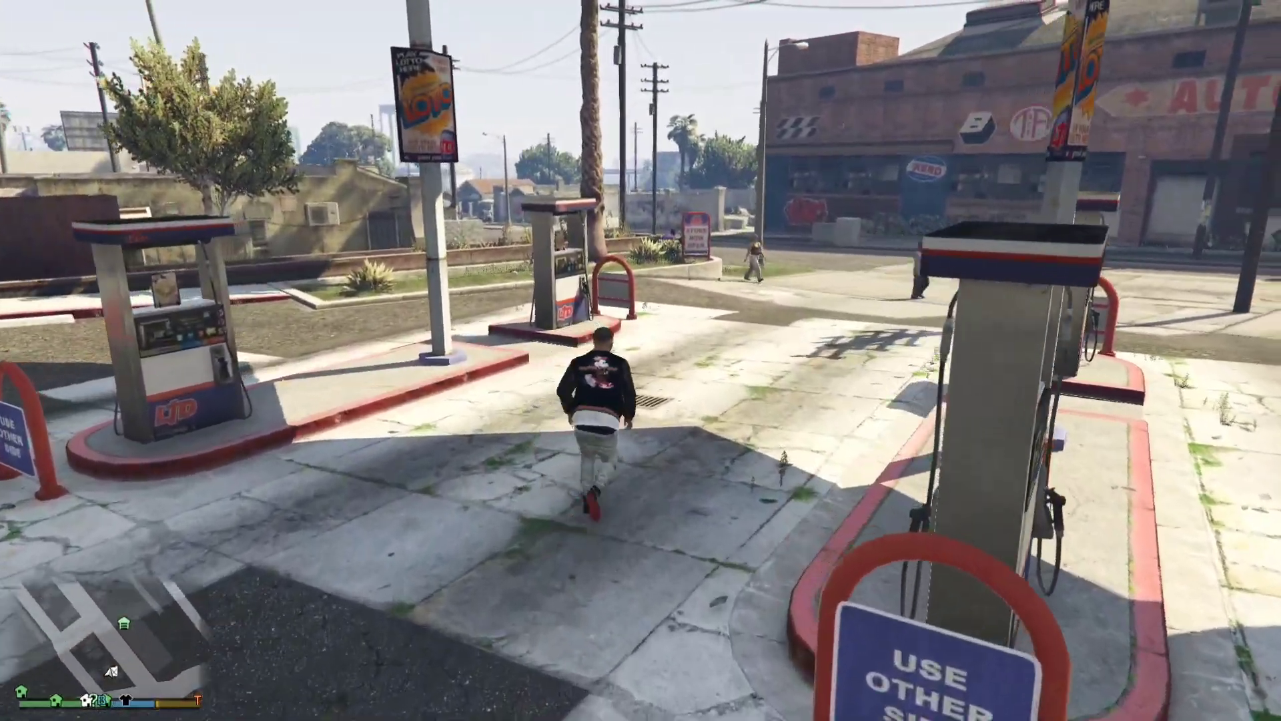
{"action": "key", "text": "w"}
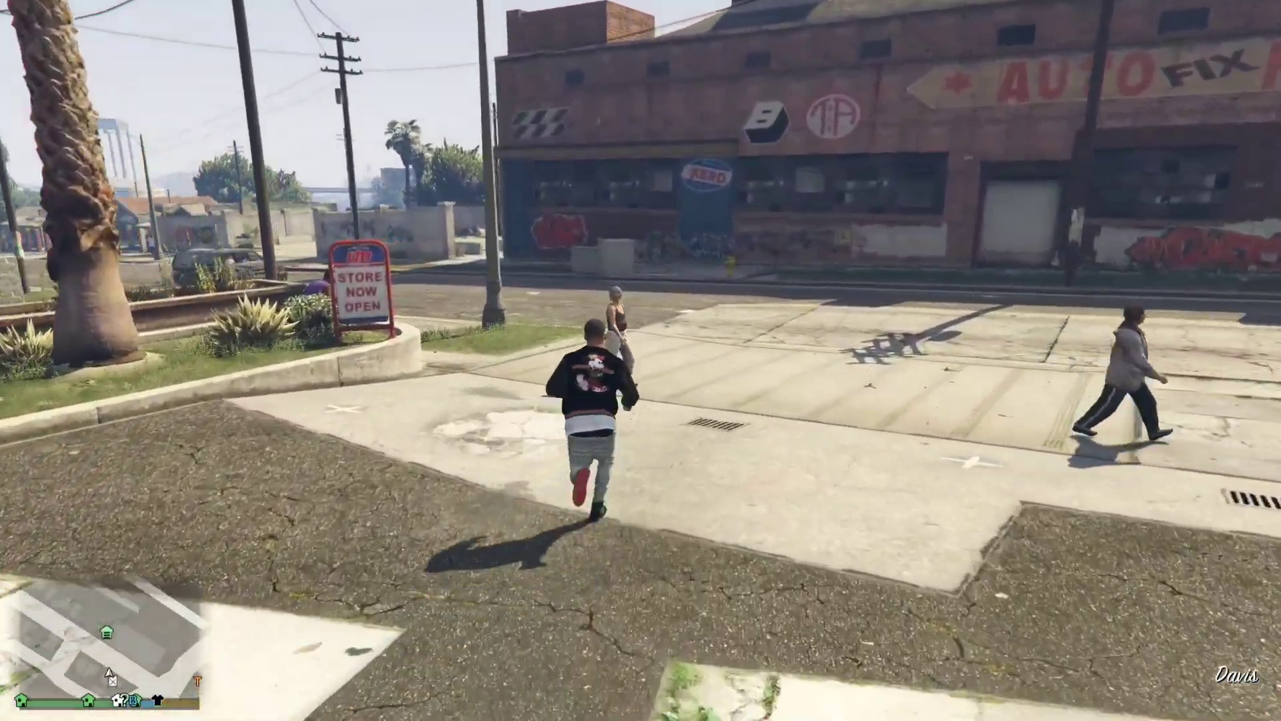
{"action": "key", "text": "w"}
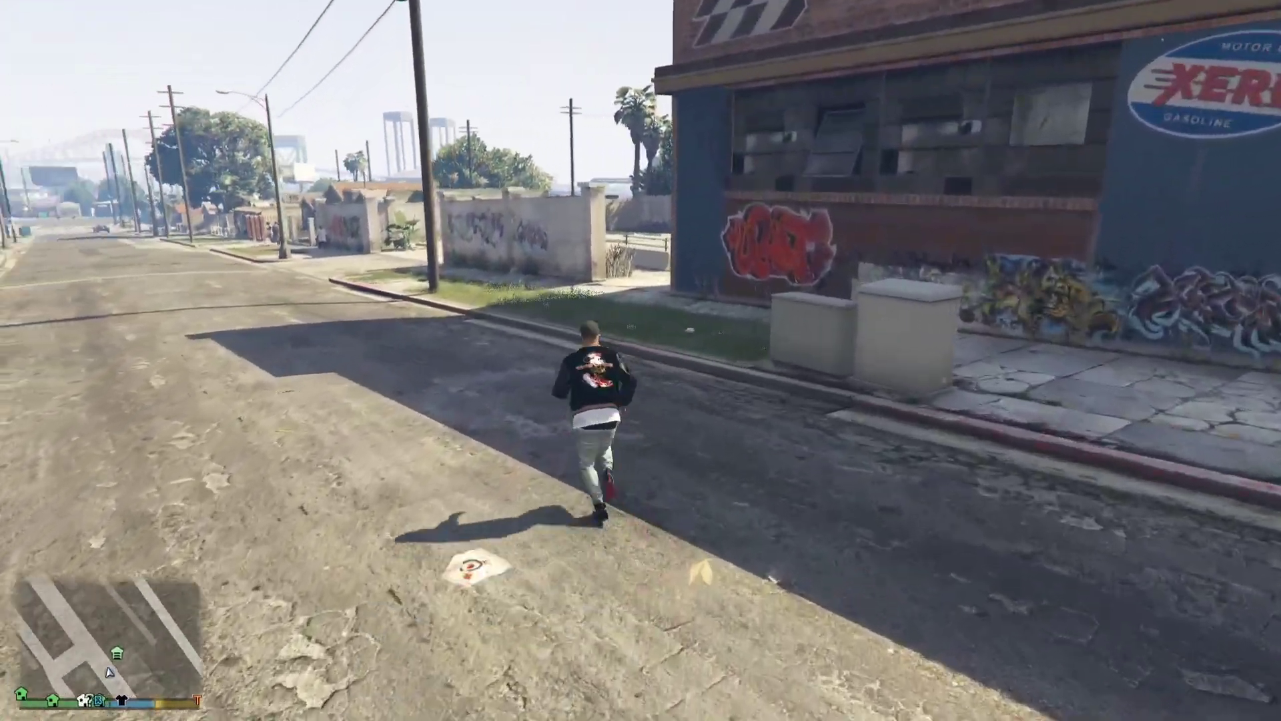
{"action": "key", "text": "w"}
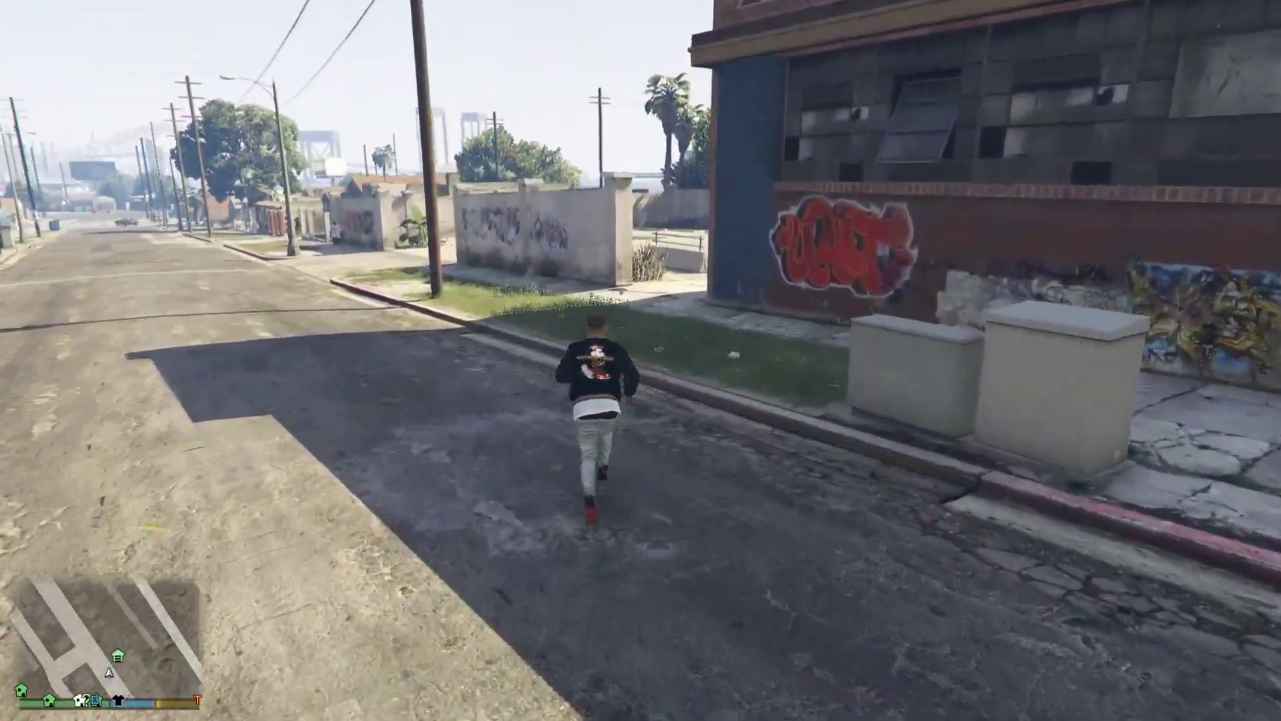
{"action": "key", "text": "w"}
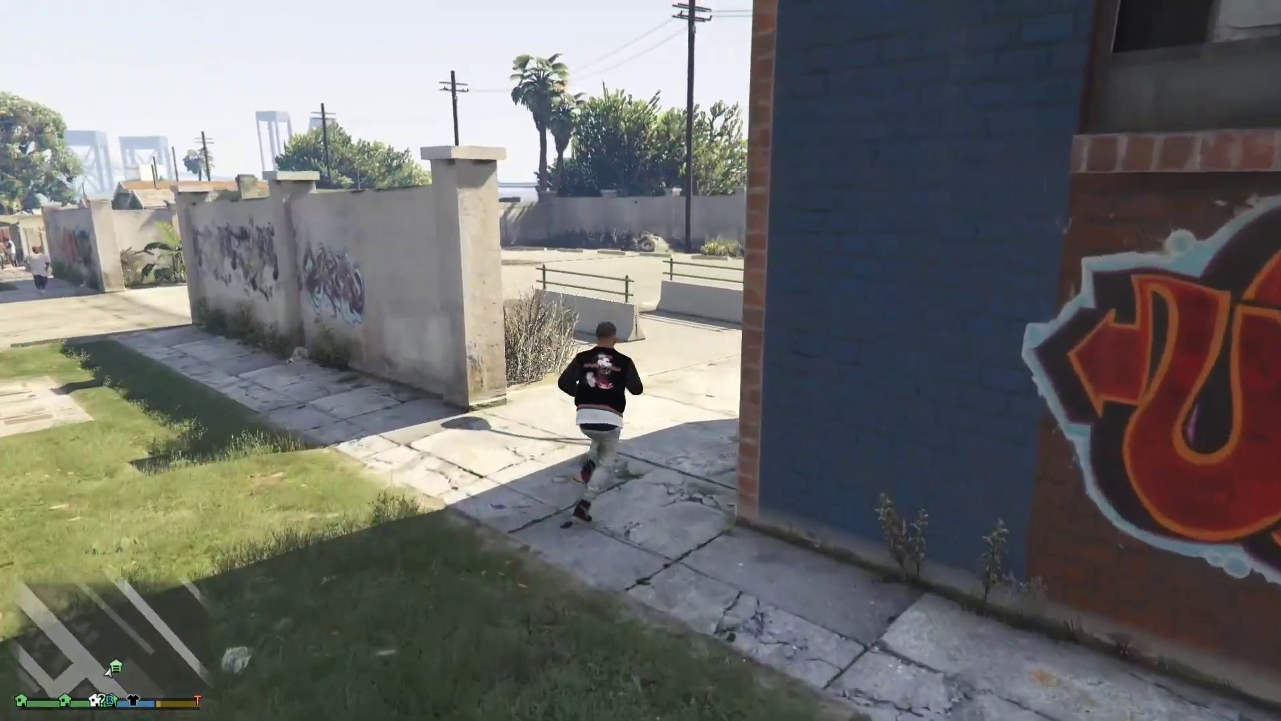
{"action": "key", "text": "w"}
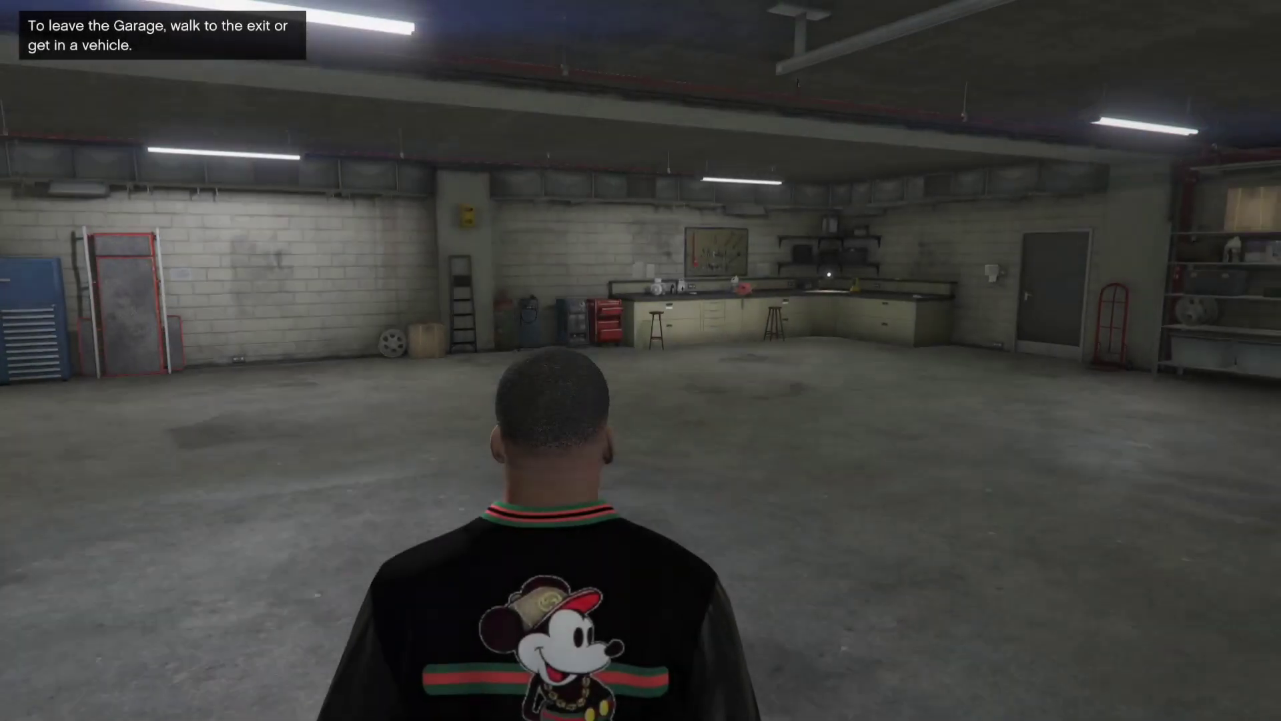
{"action": "key", "text": "w"}
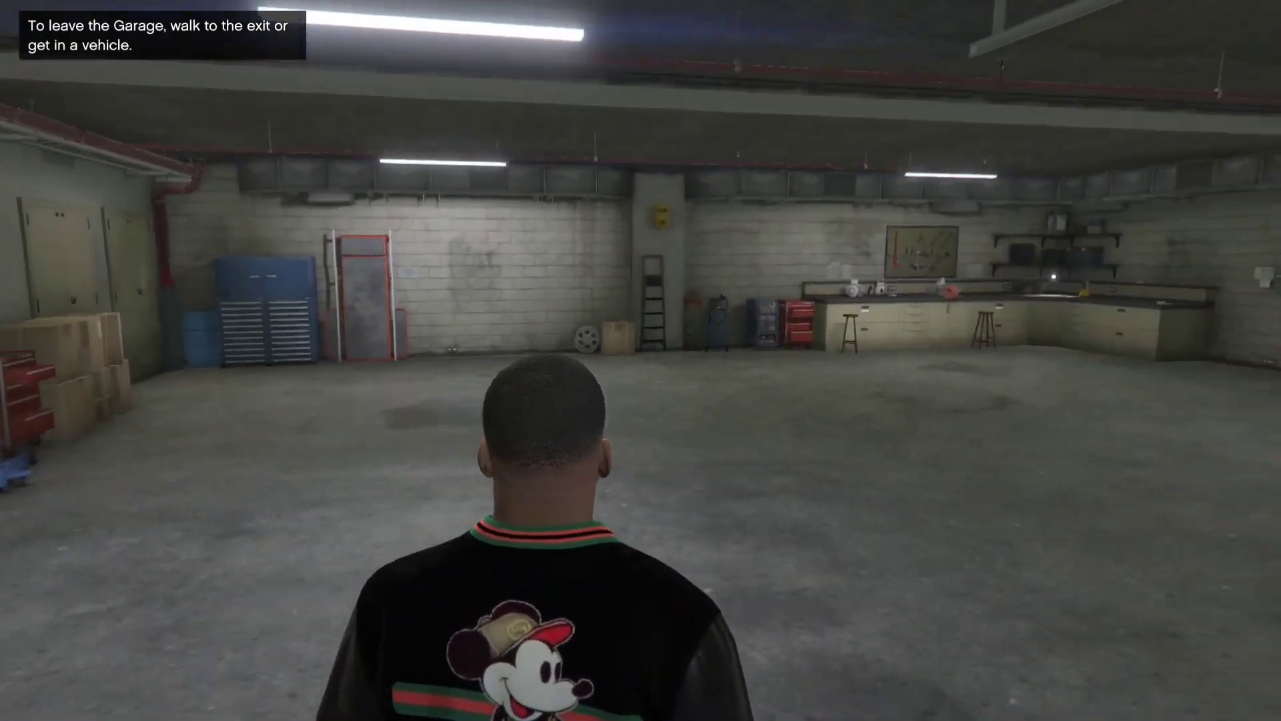
{"action": "key", "text": "w"}
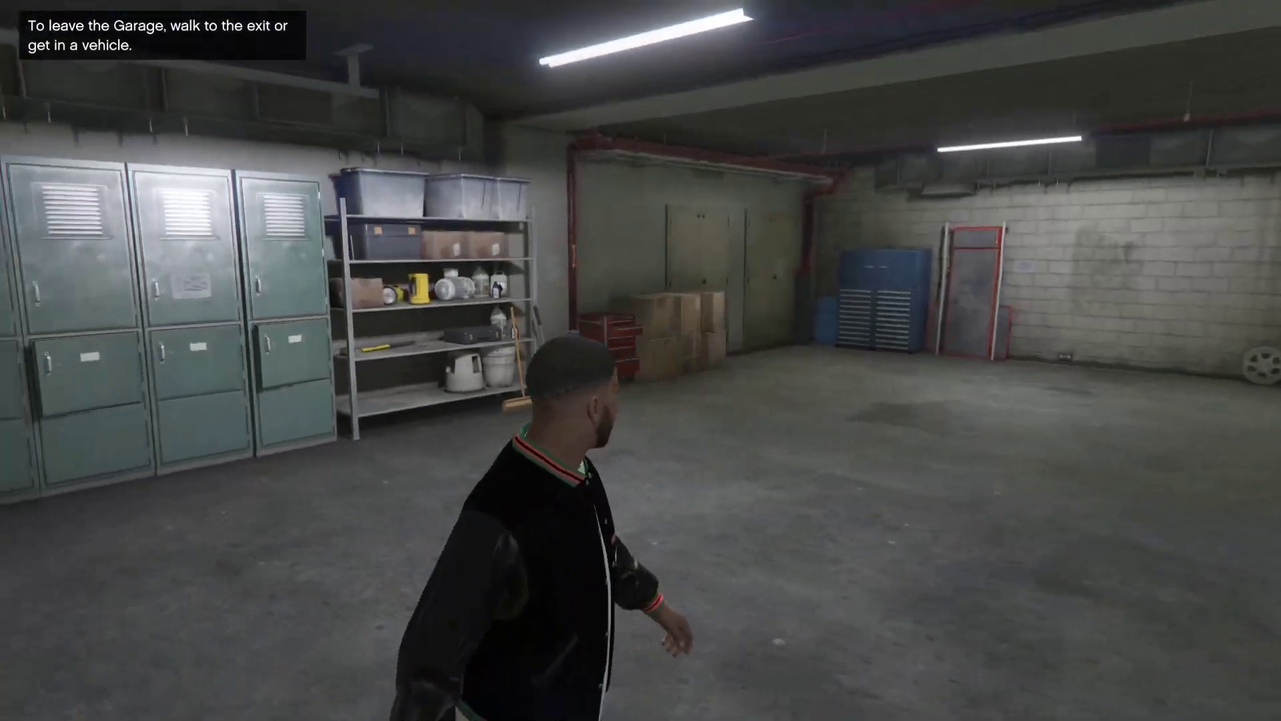
{"action": "key", "text": "w"}
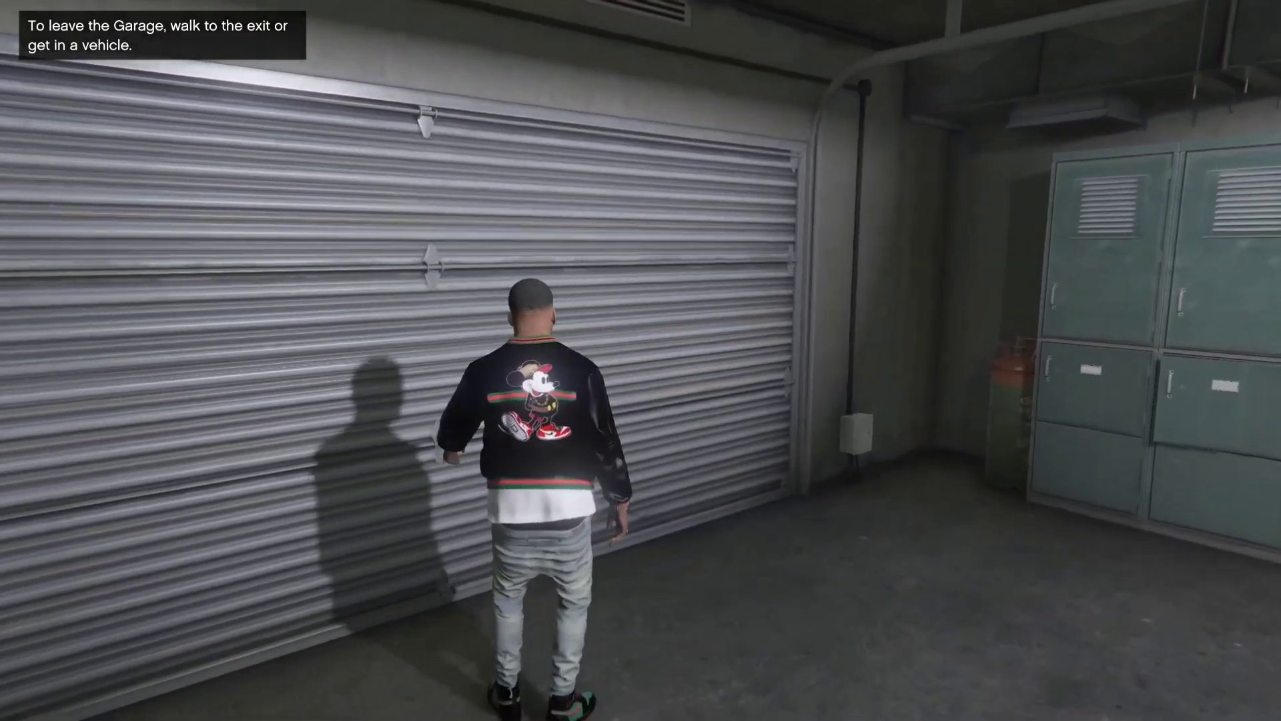
{"action": "key", "text": "e"}
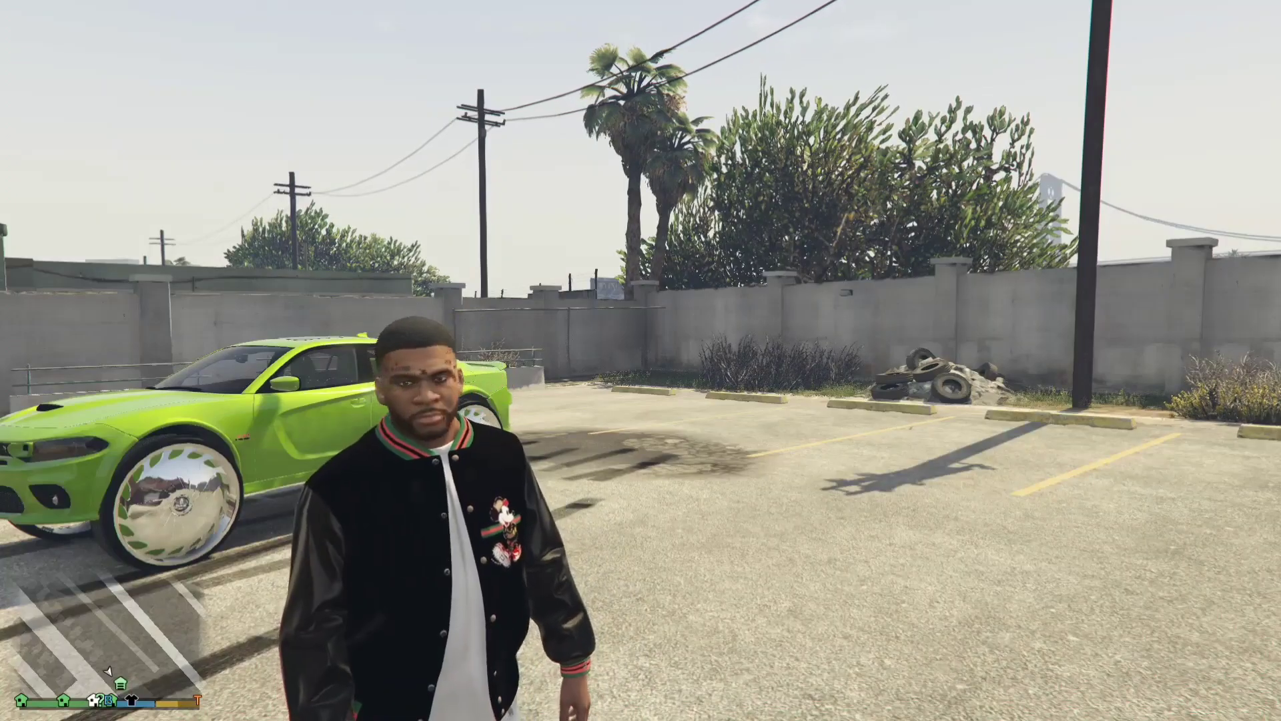
{"action": "key", "text": "d"}
{"action": "key", "text": "w"}
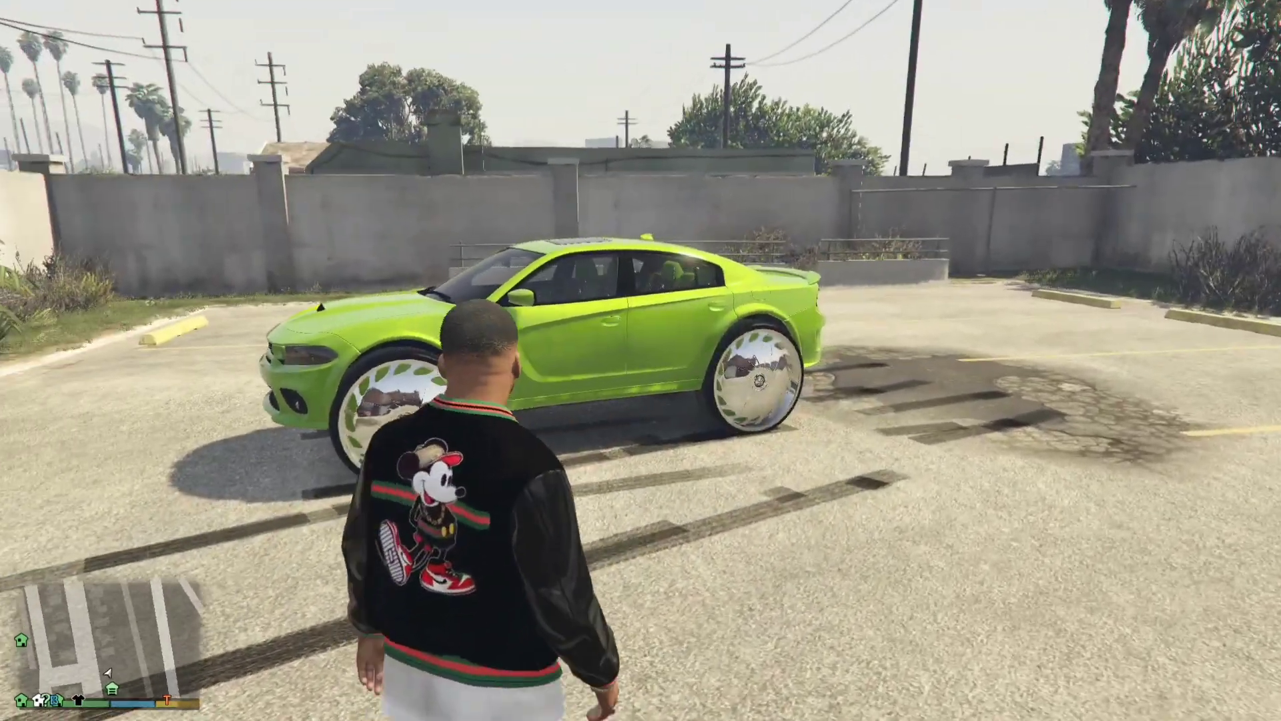
{"action": "key", "text": "w"}
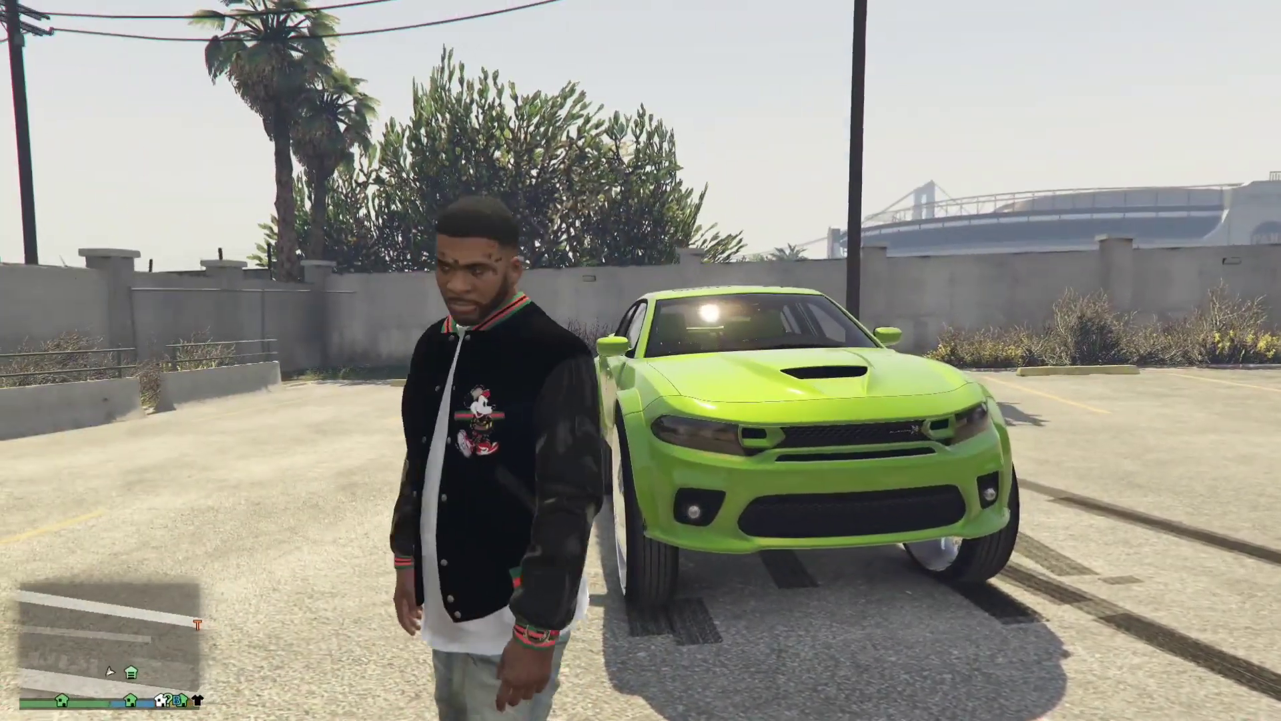
{"action": "key", "text": "w"}
{"action": "key", "text": "w"}
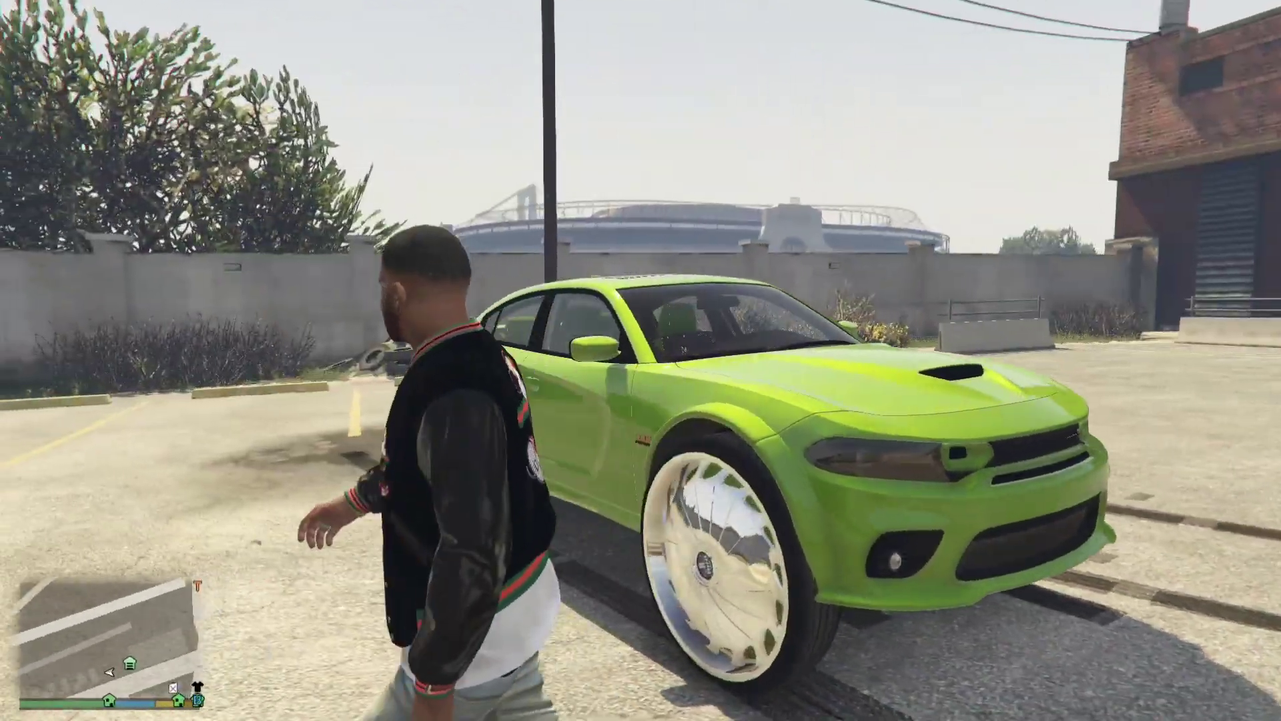
{"action": "key", "text": "w"}
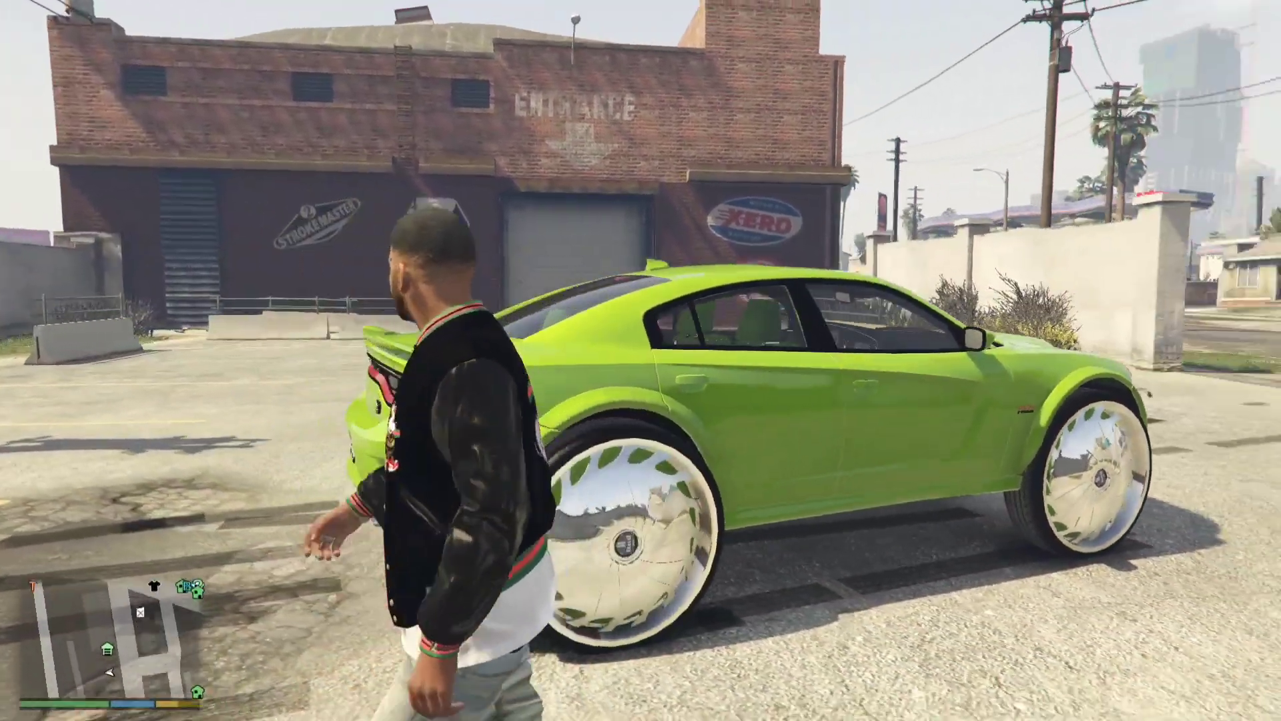
{"action": "key", "text": "w"}
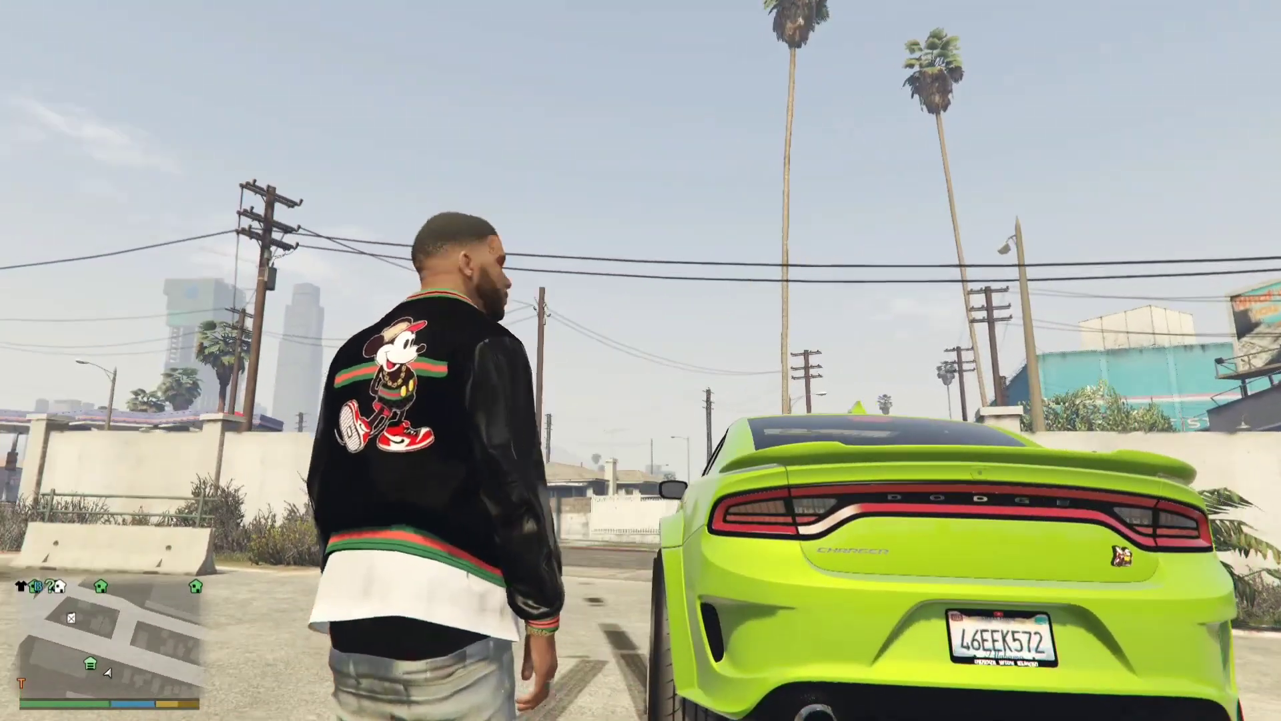
{"action": "key", "text": "f"}
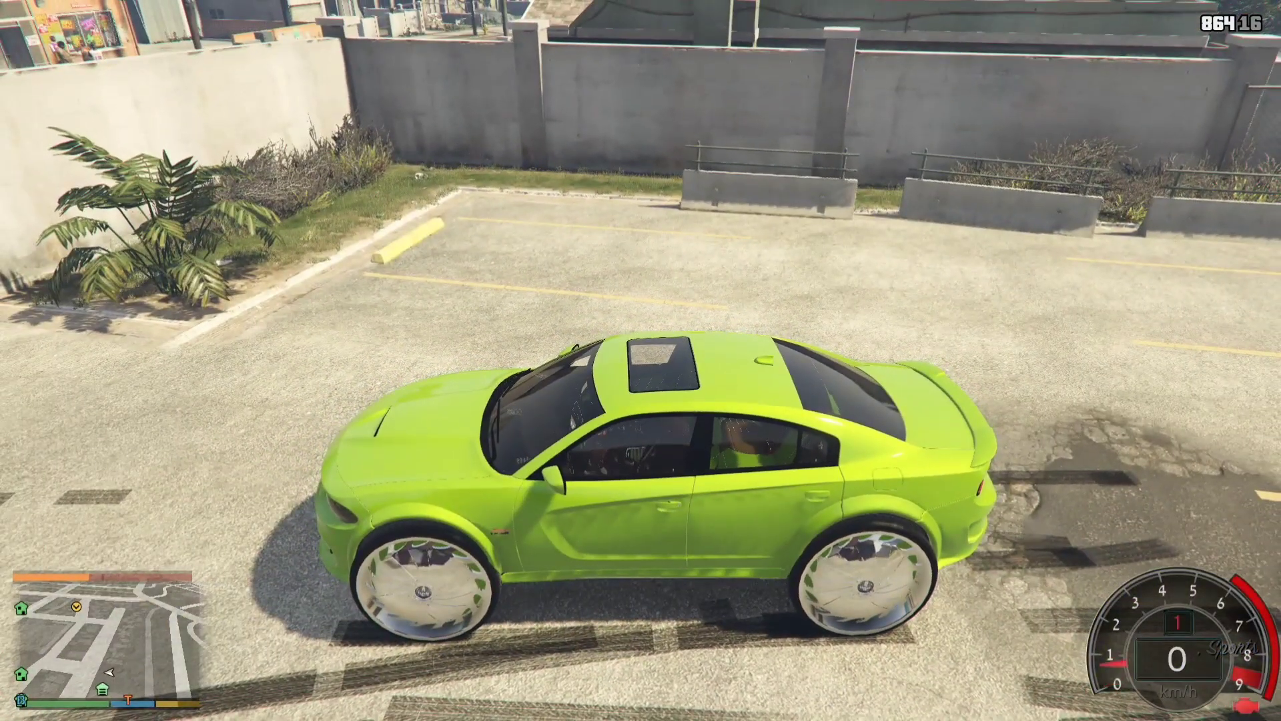
{"action": "key", "text": "v"}
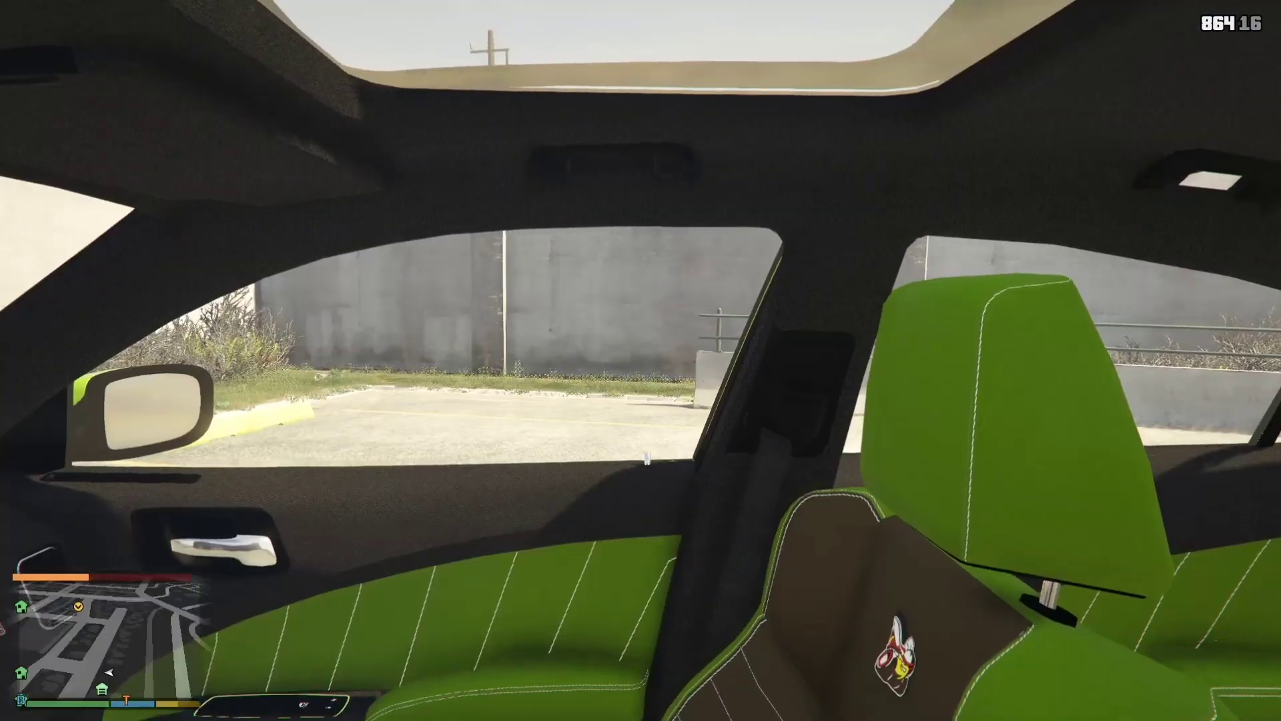